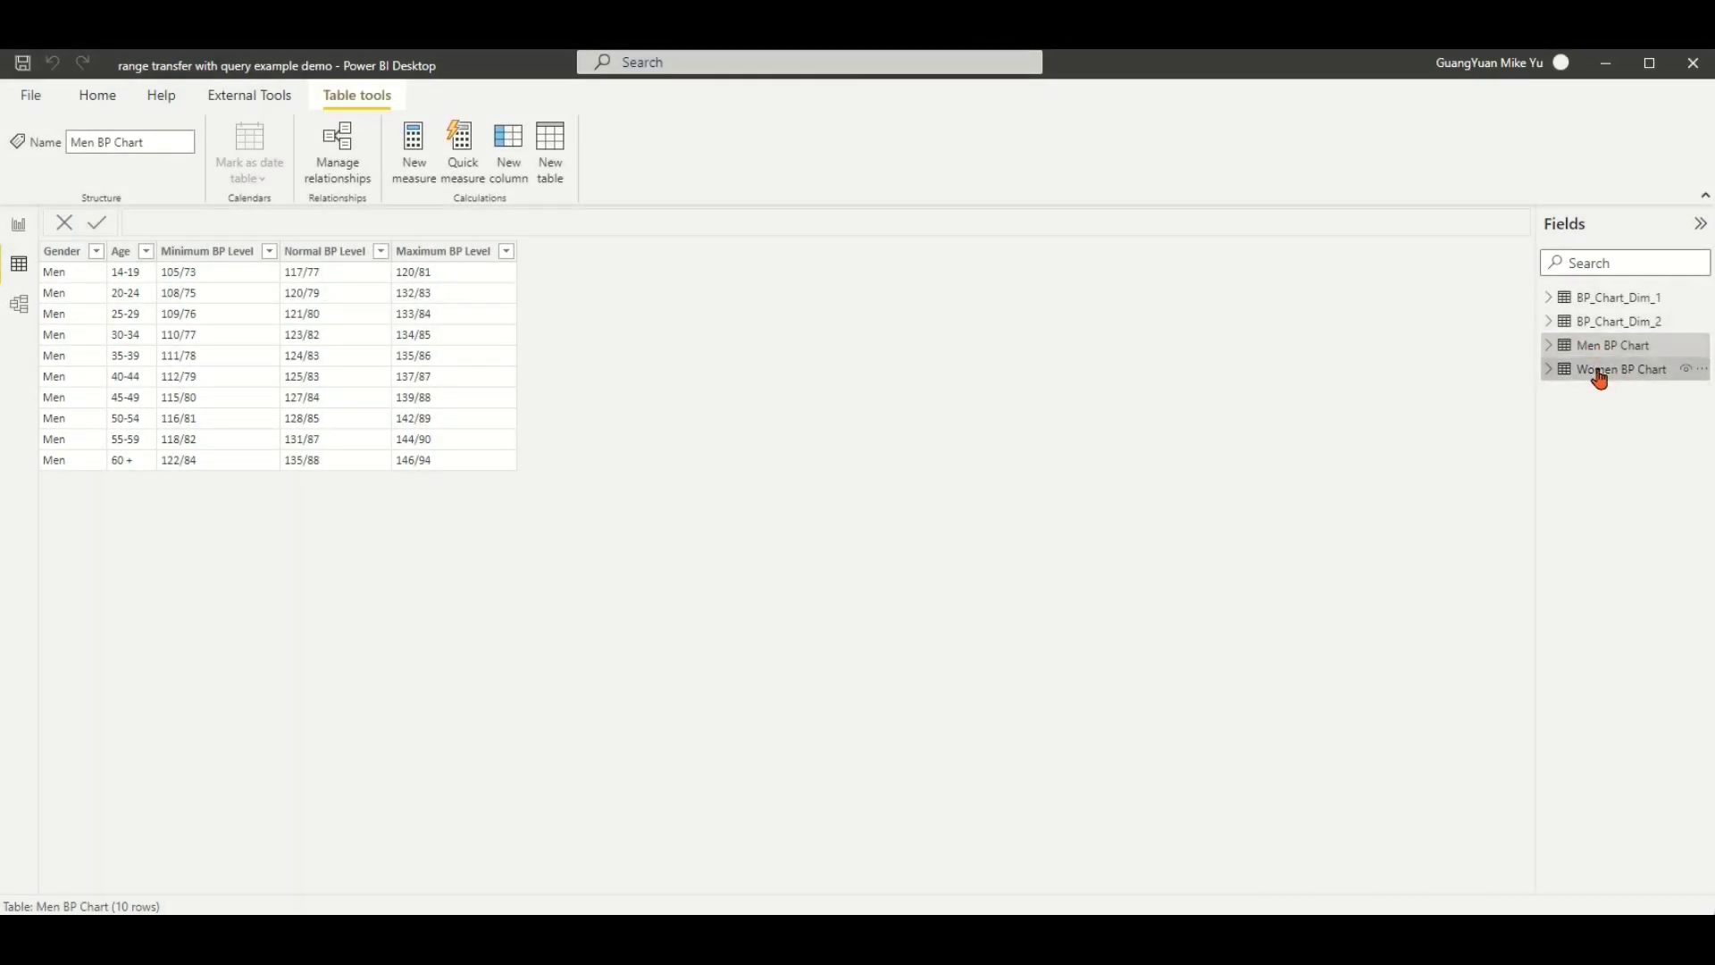
# Step: Check the Women and Men BP Chart tables, then display the 20-row BP_Chart_Dim_1 table
pyautogui.click(1600, 375)
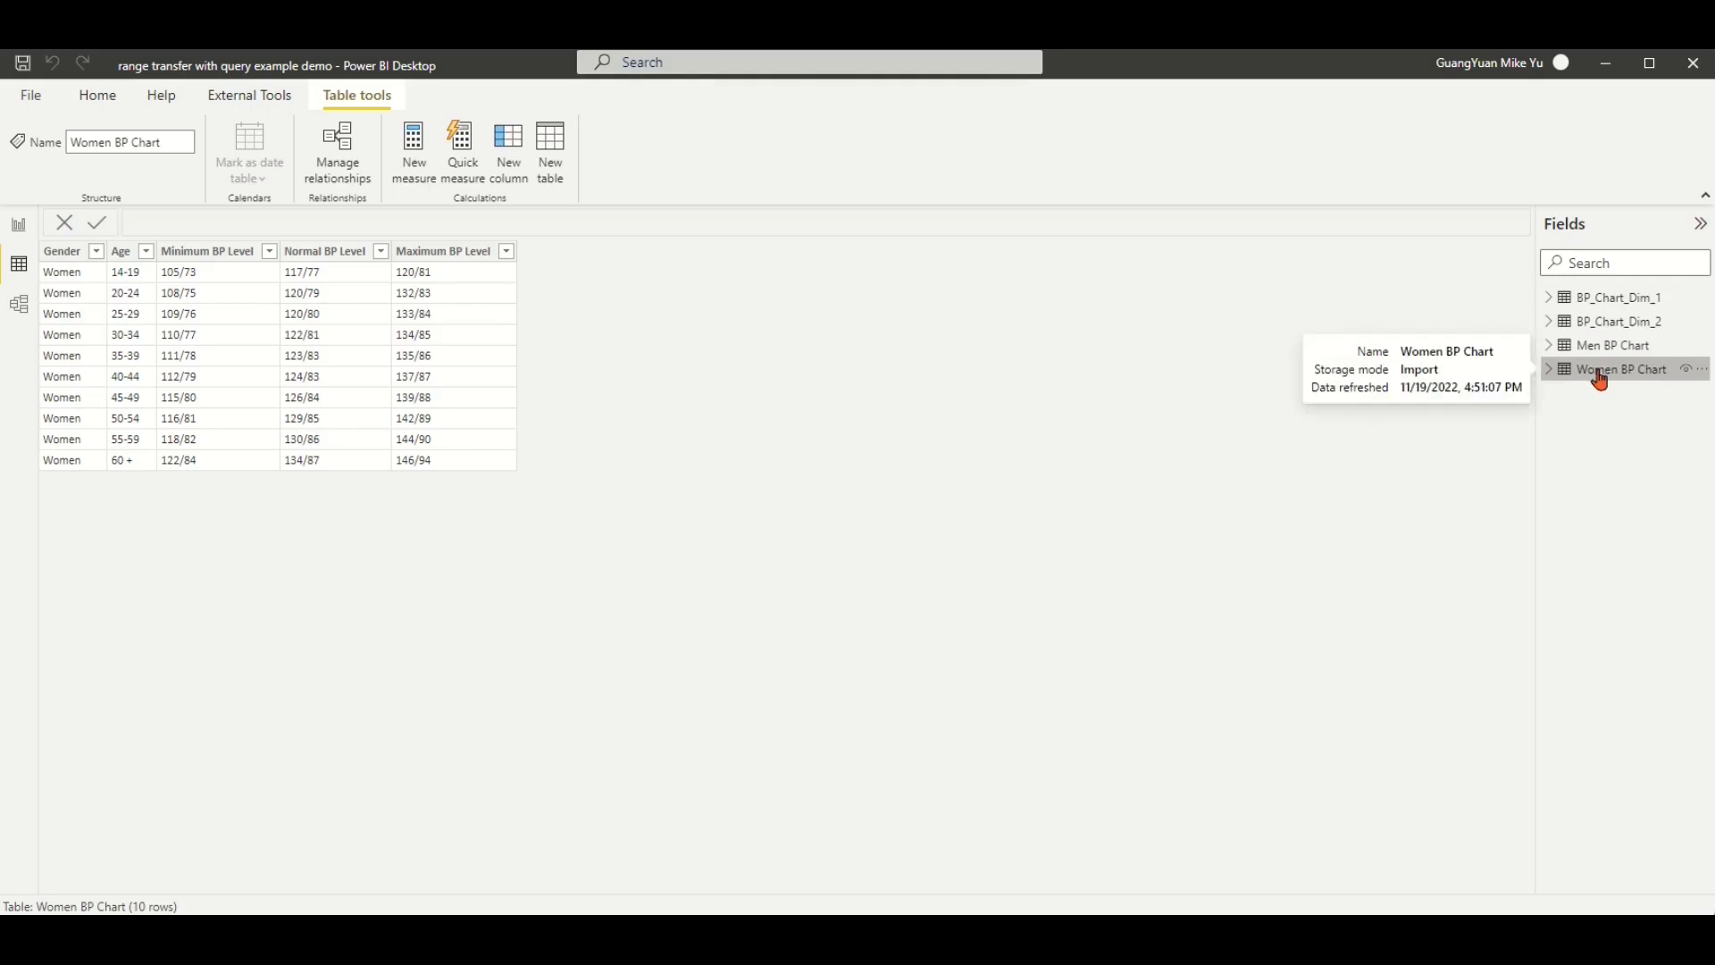
pyautogui.click(1592, 352)
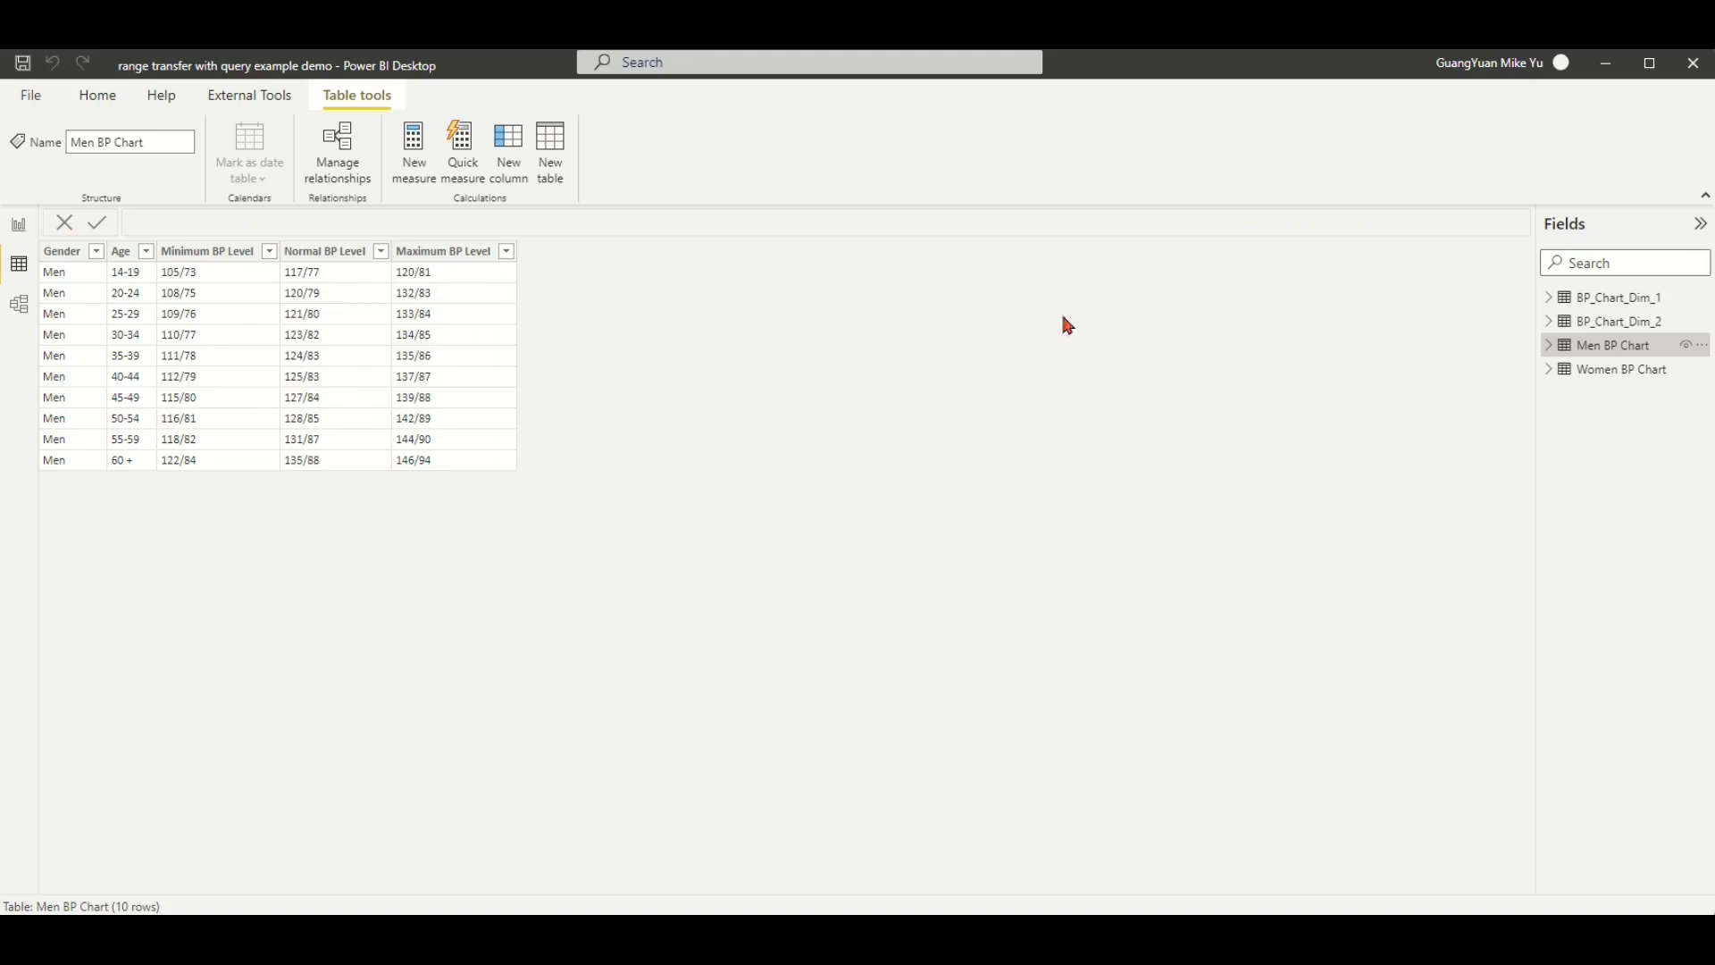
pyautogui.click(1630, 307)
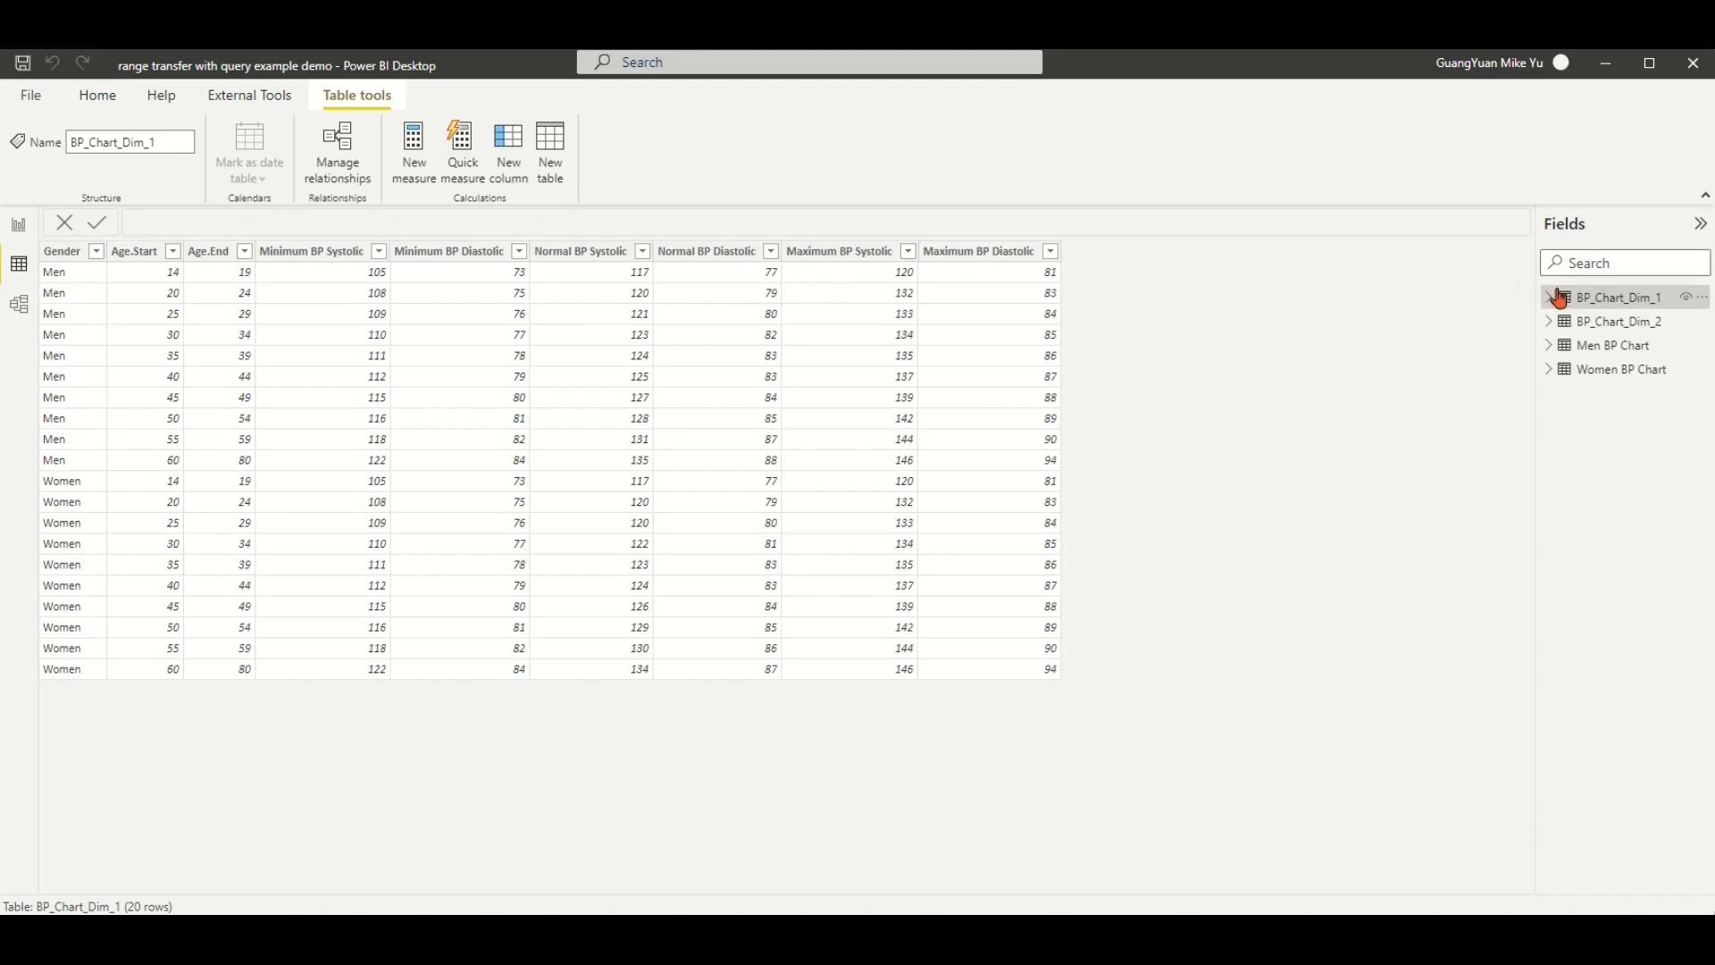
# Step: Display the 134-row BP_Chart_Dim_2 table and review its individual-age rows
pyautogui.click(1598, 331)
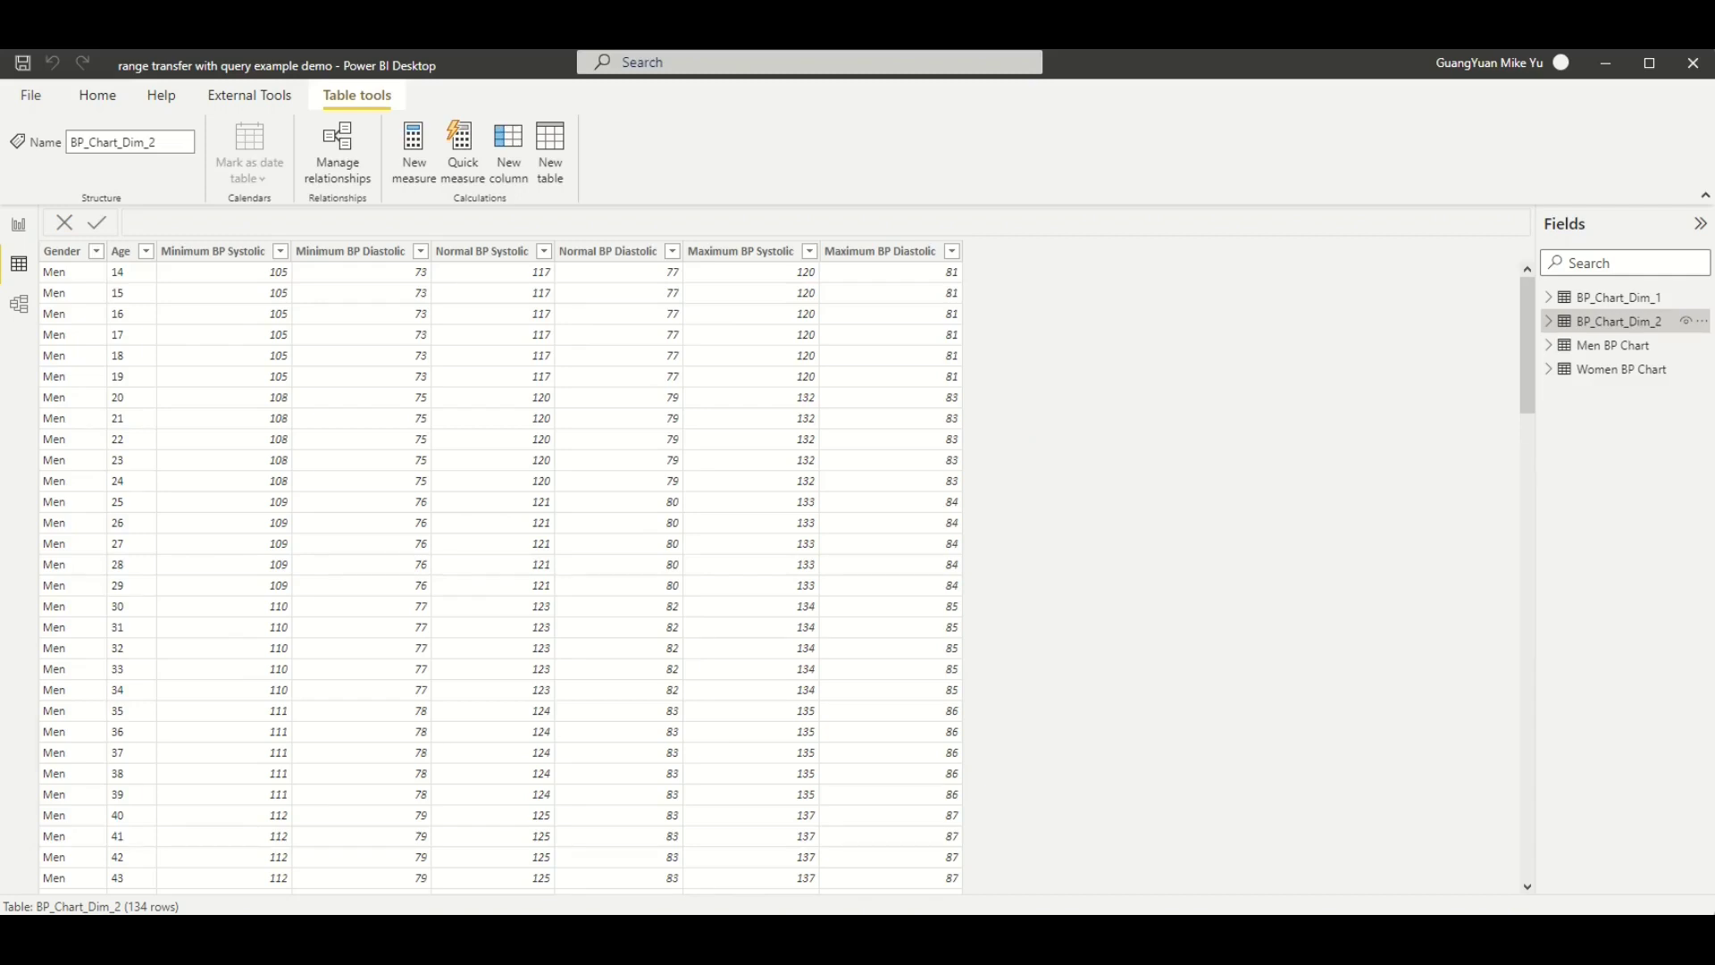
pyautogui.moveTo(1617, 320)
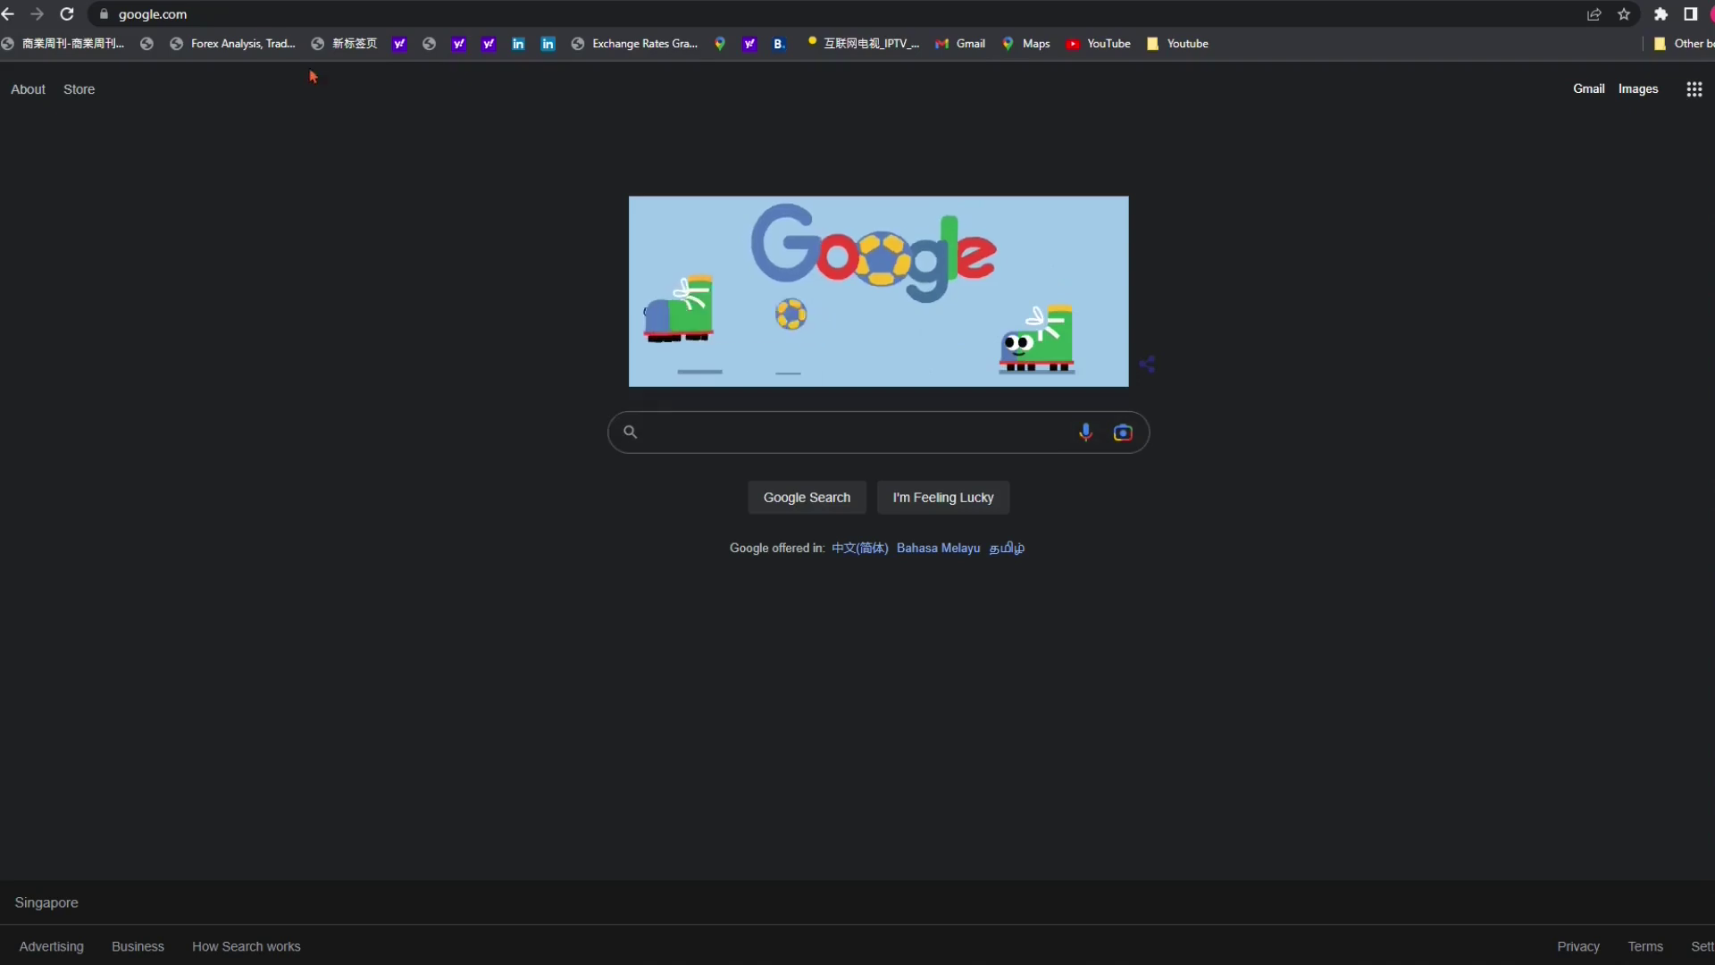
# Step: Go to bloodpressurechecking.com using the address bar suggestion
pyautogui.click(240, 8)
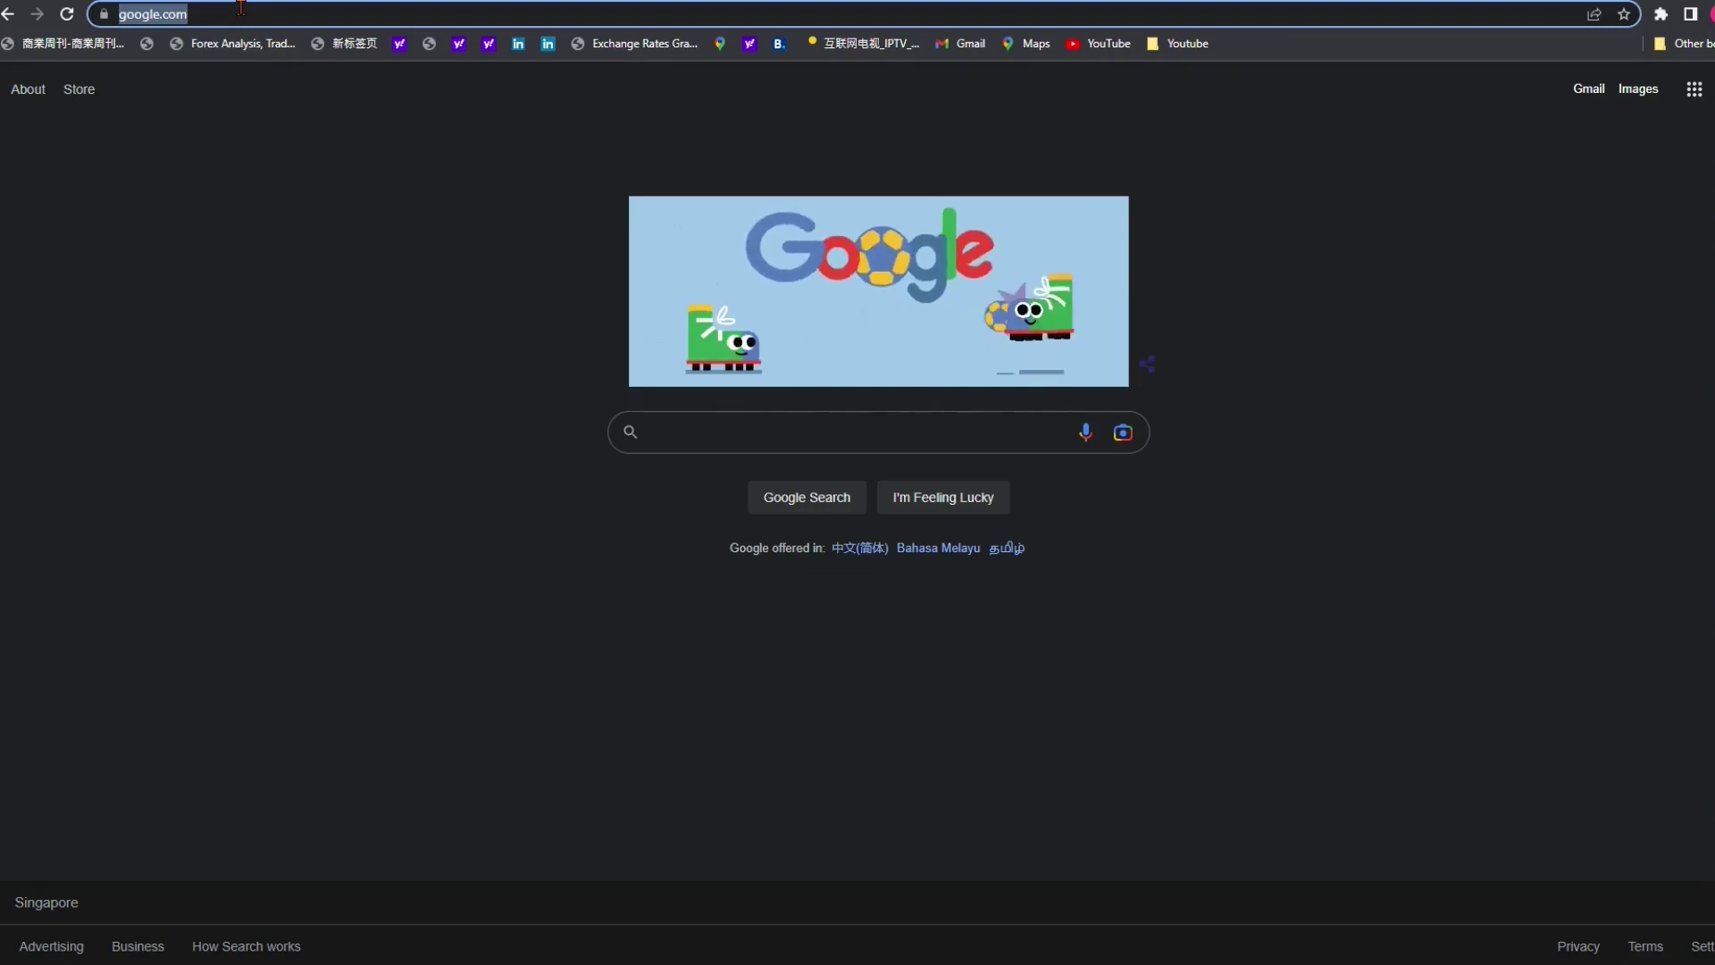
pyautogui.write('bl')
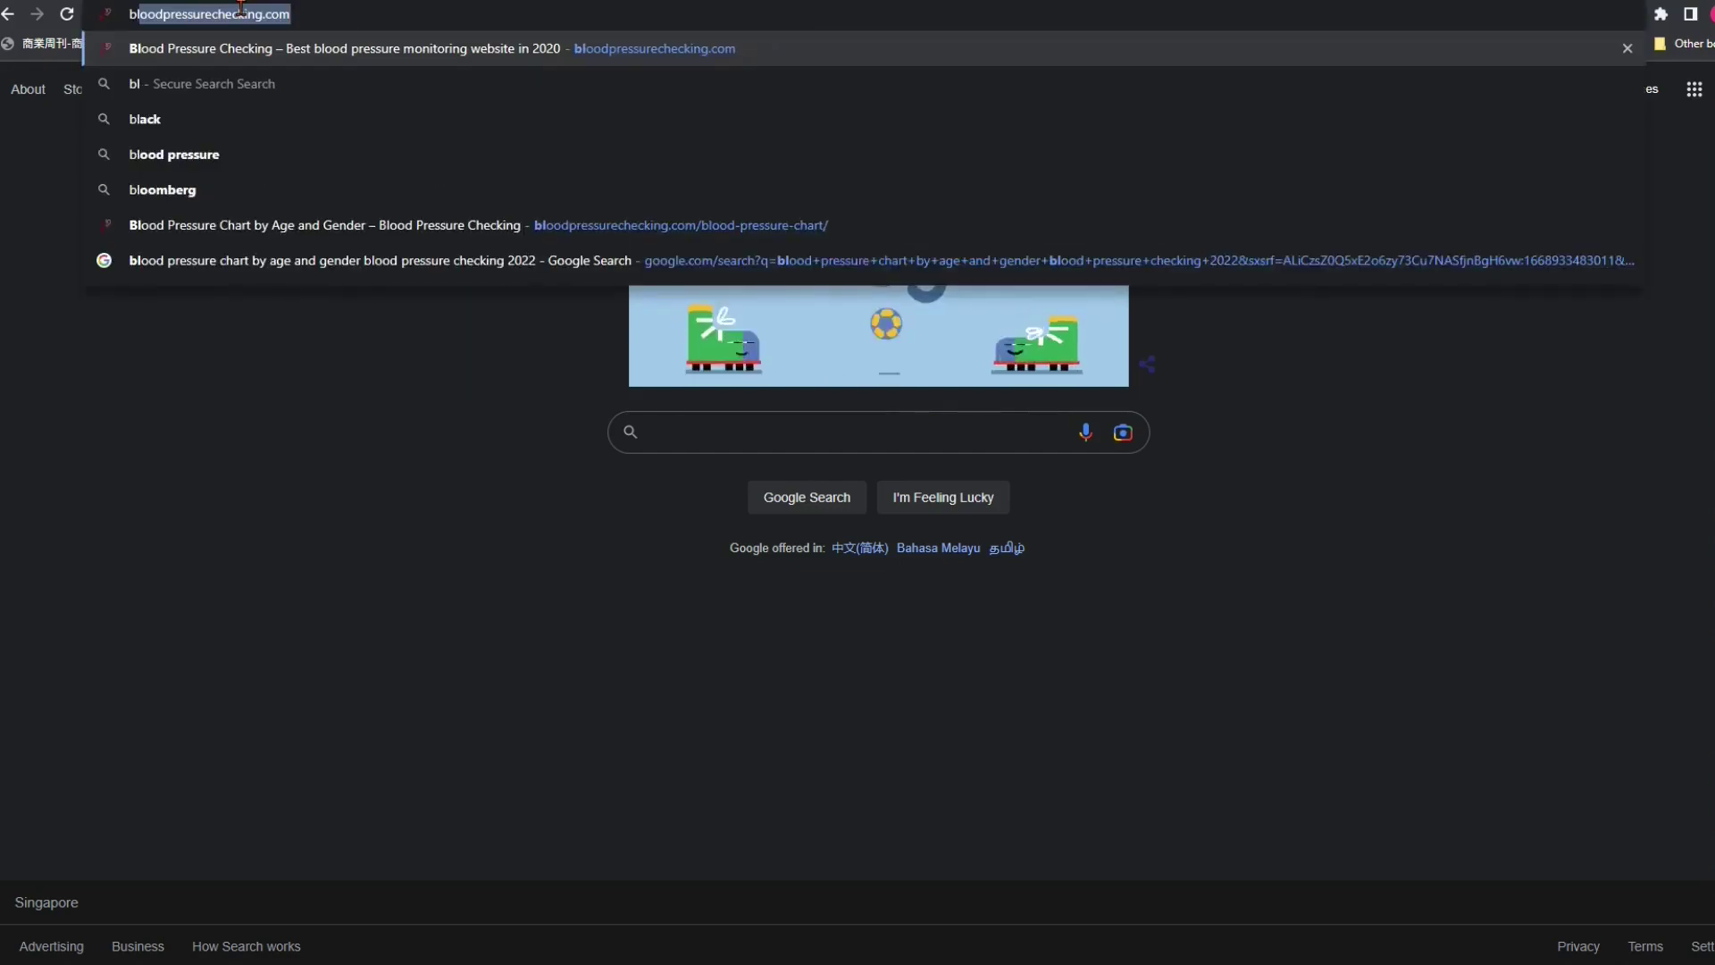
pyautogui.write('ood')
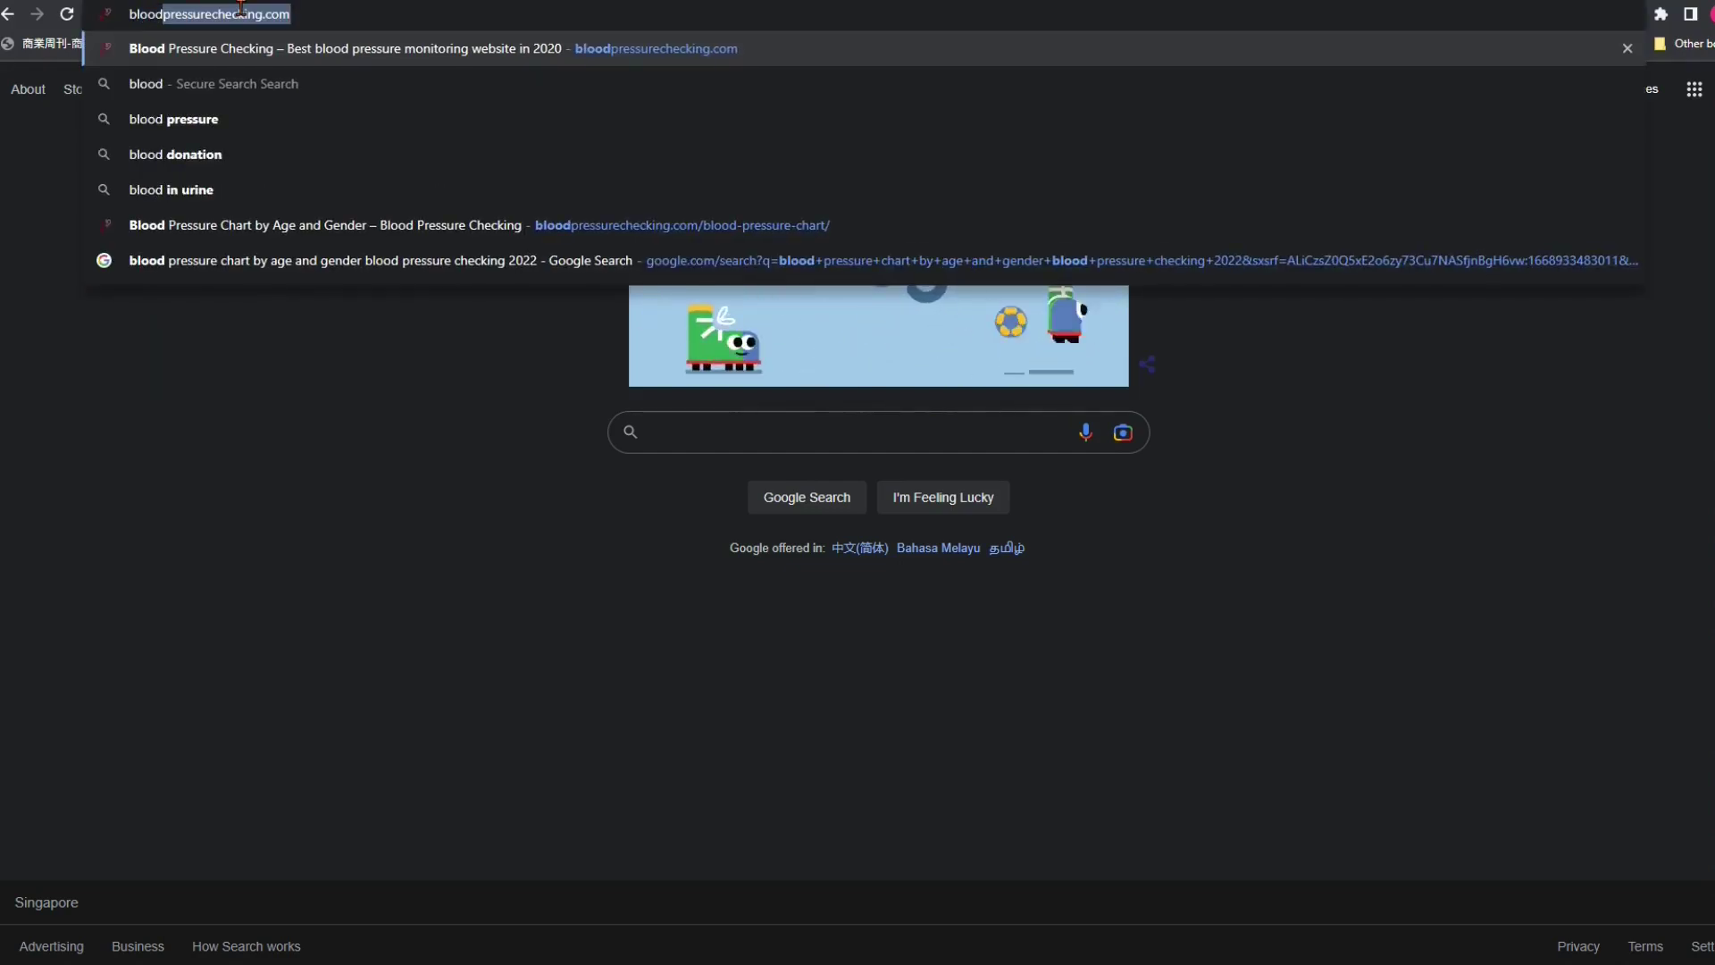
pyautogui.write('p')
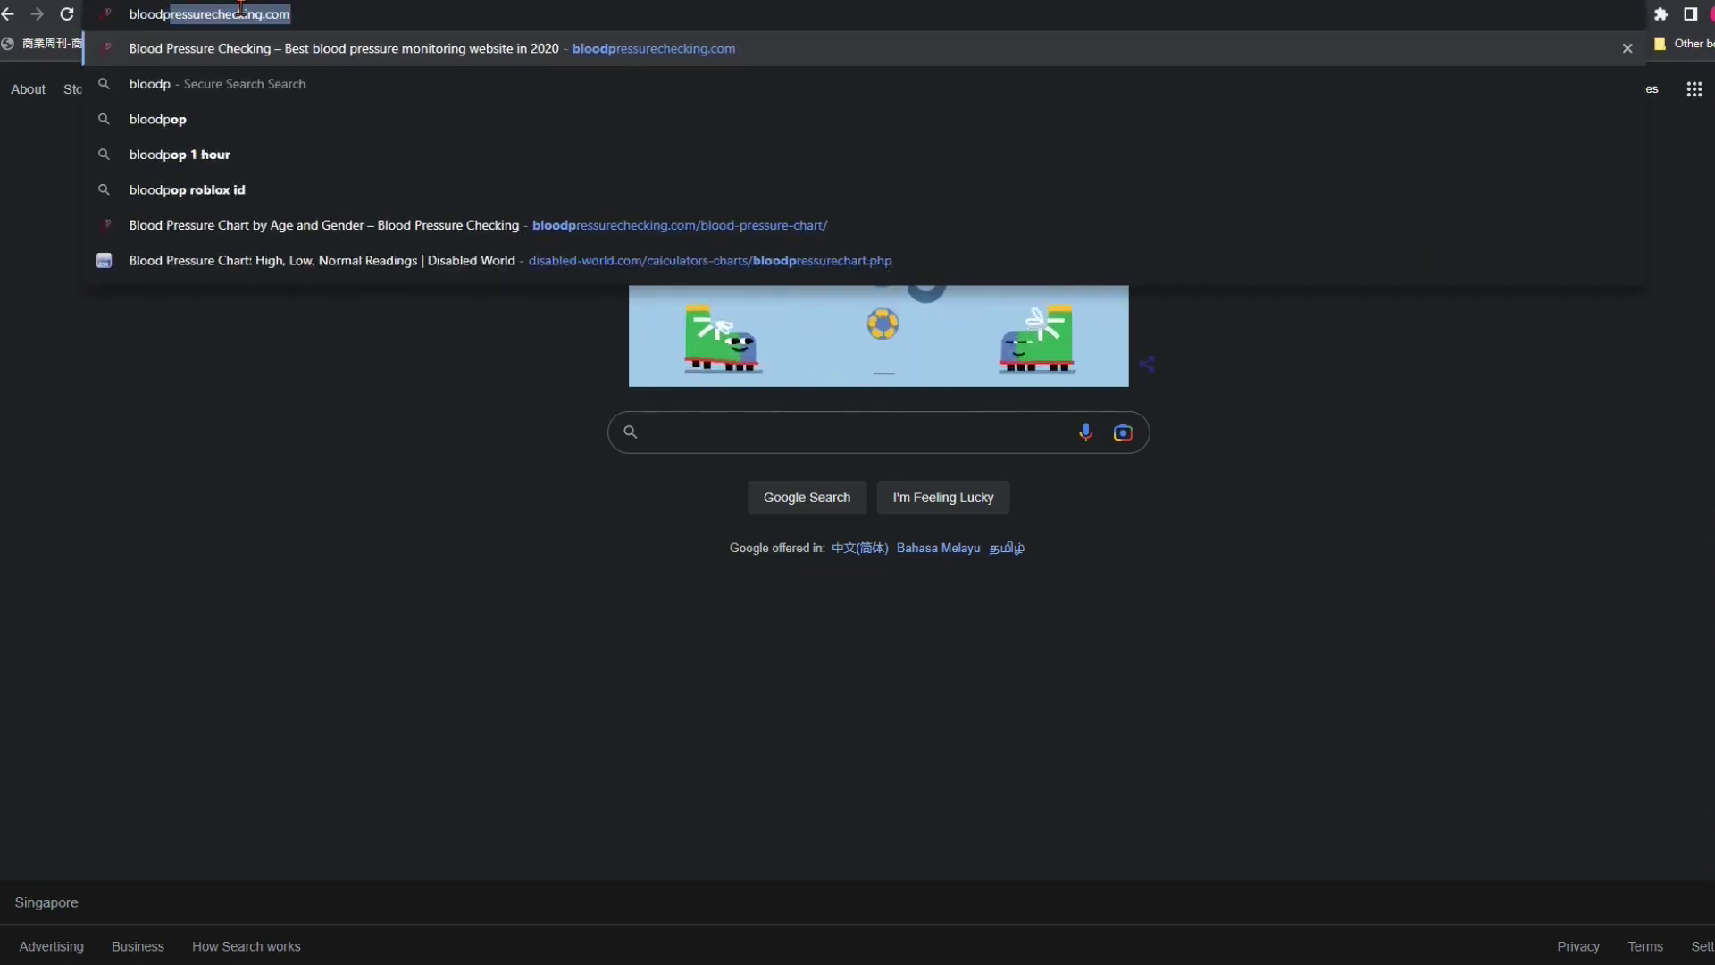
pyautogui.press('Right')
pyautogui.press('Return')
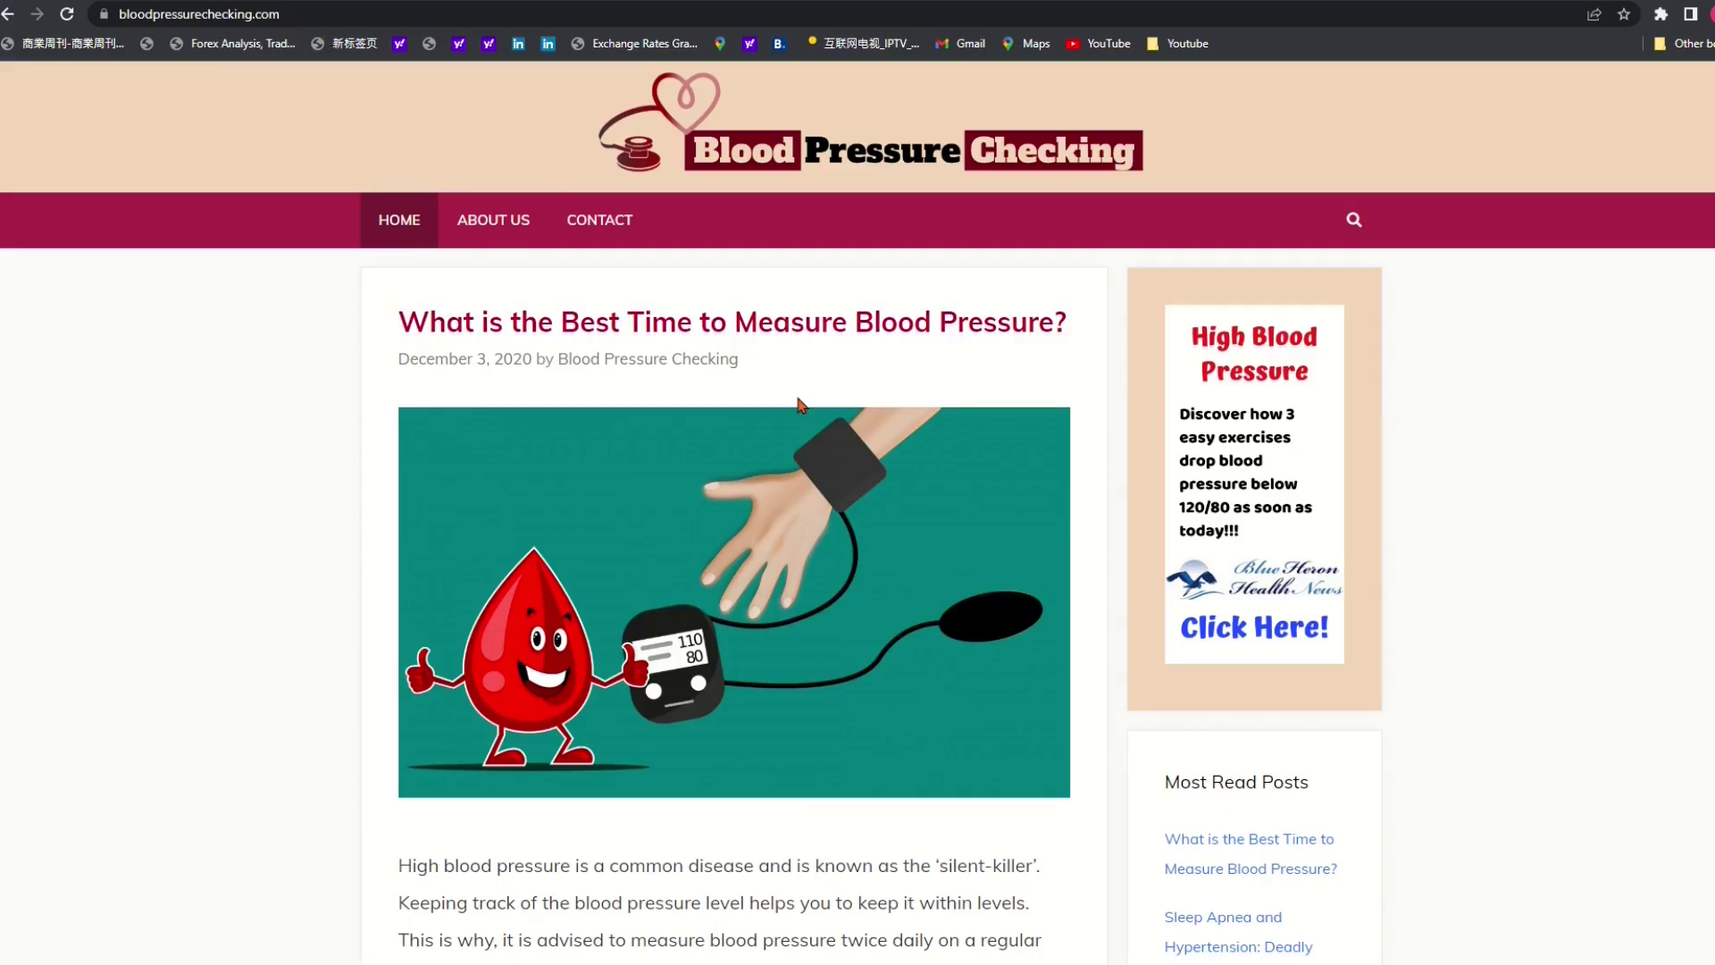
# Step: Find and open the 'Blood Pressure Chart by Age and Gender' article on the home page
pyautogui.scroll(-15, 824, 377)
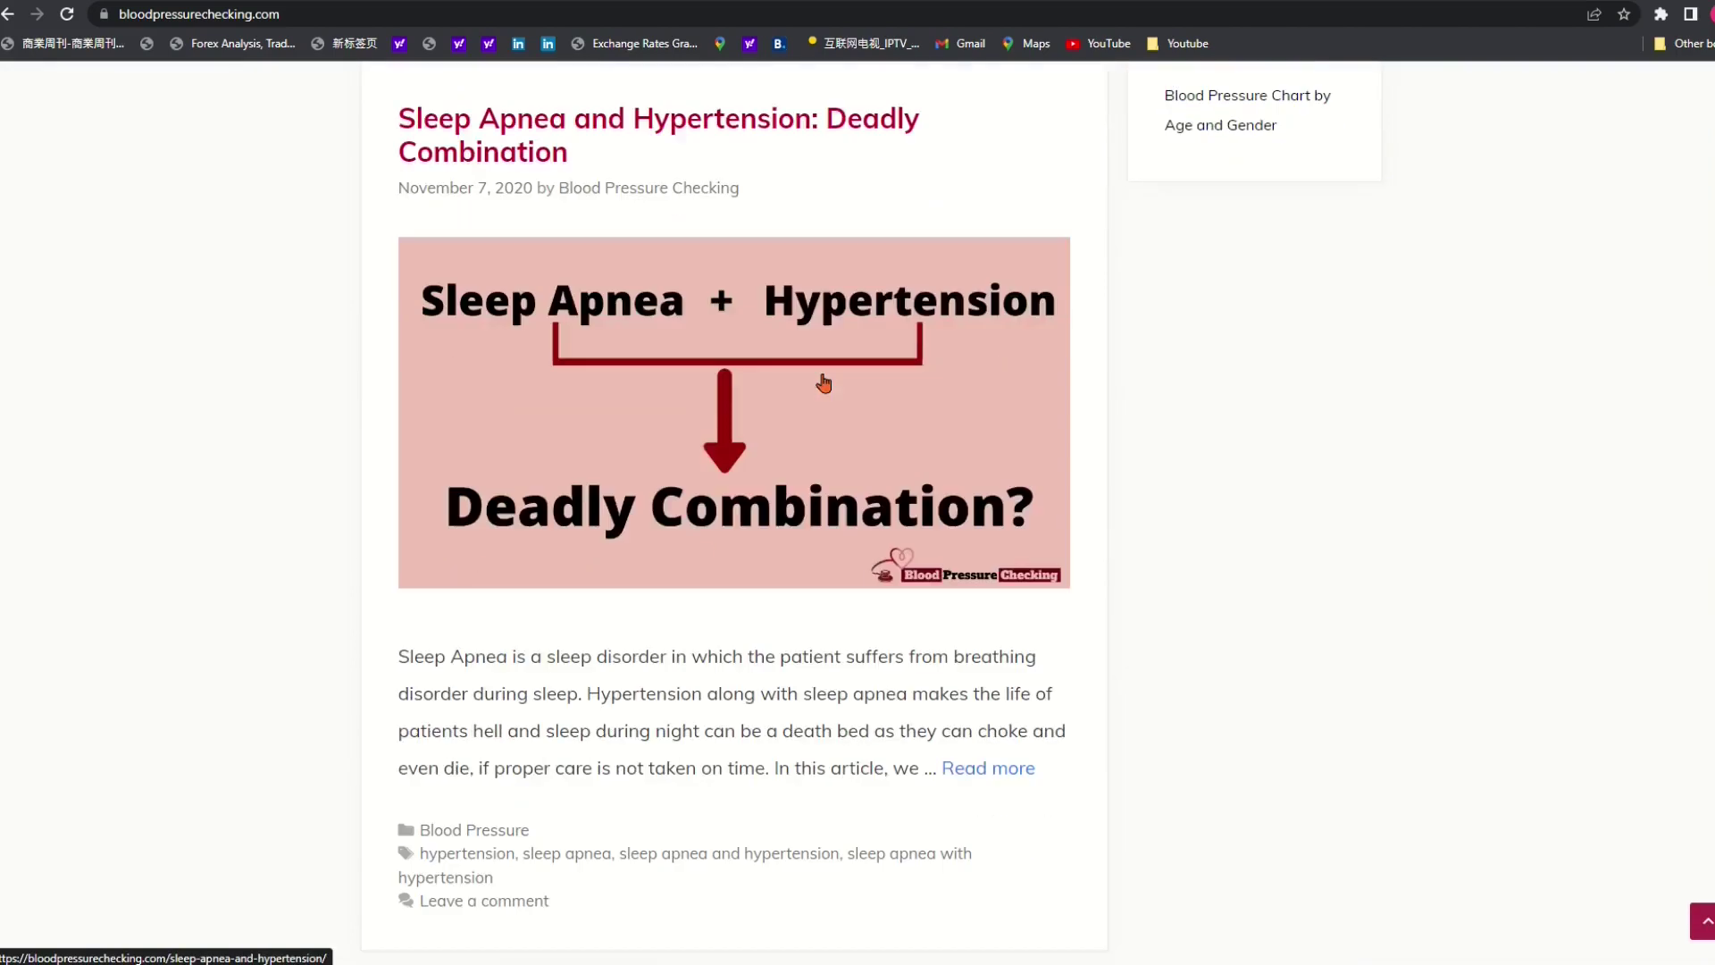
pyautogui.scroll(-20, 823, 384)
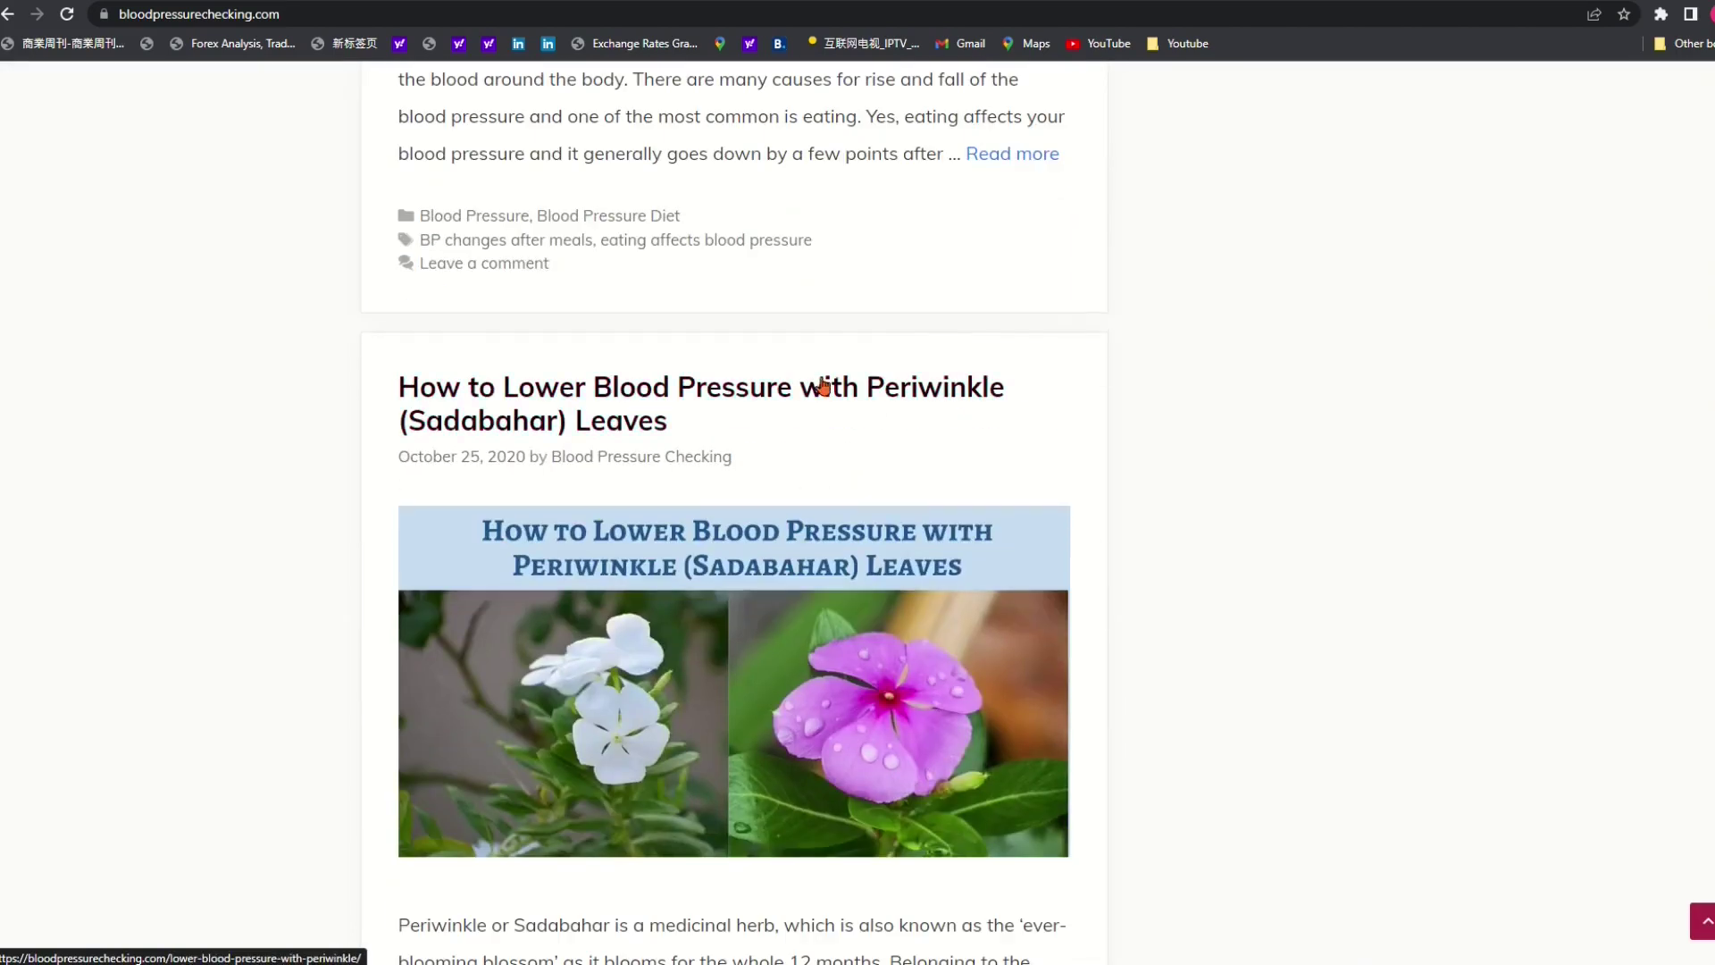
pyautogui.scroll(-4, 822, 386)
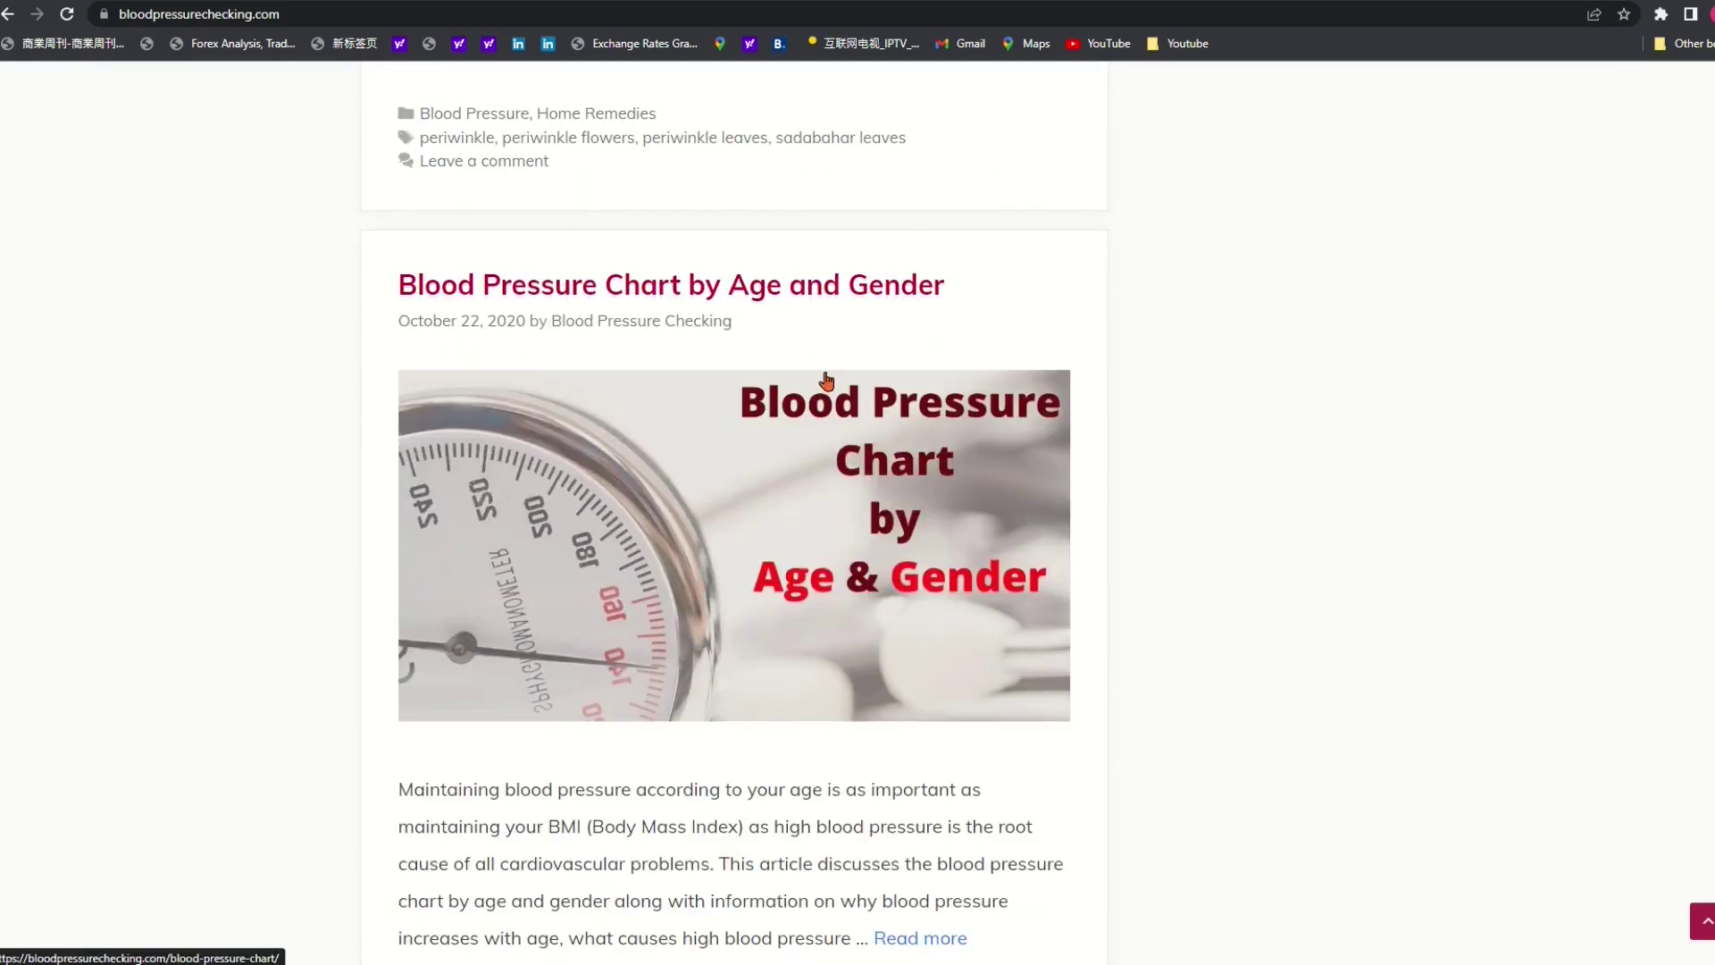
pyautogui.click(774, 310)
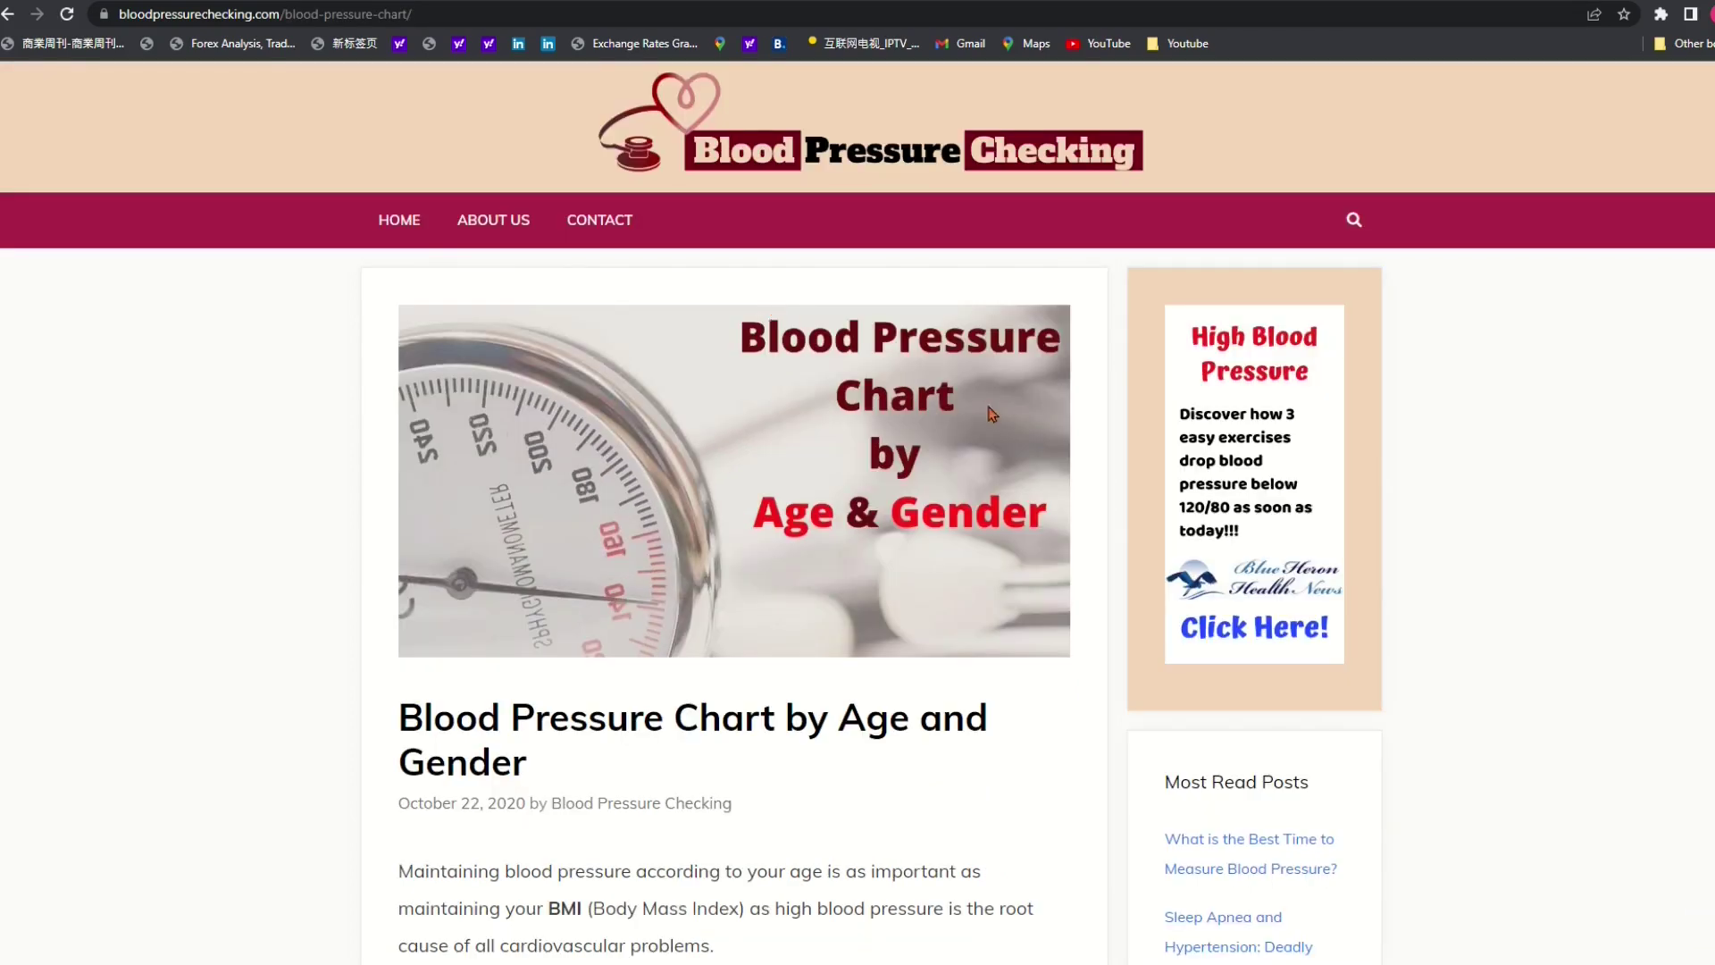
# Step: Read down through the article to its men's and women's blood pressure tables
pyautogui.scroll(-2, 990, 417)
pyautogui.scroll(-15, 989, 417)
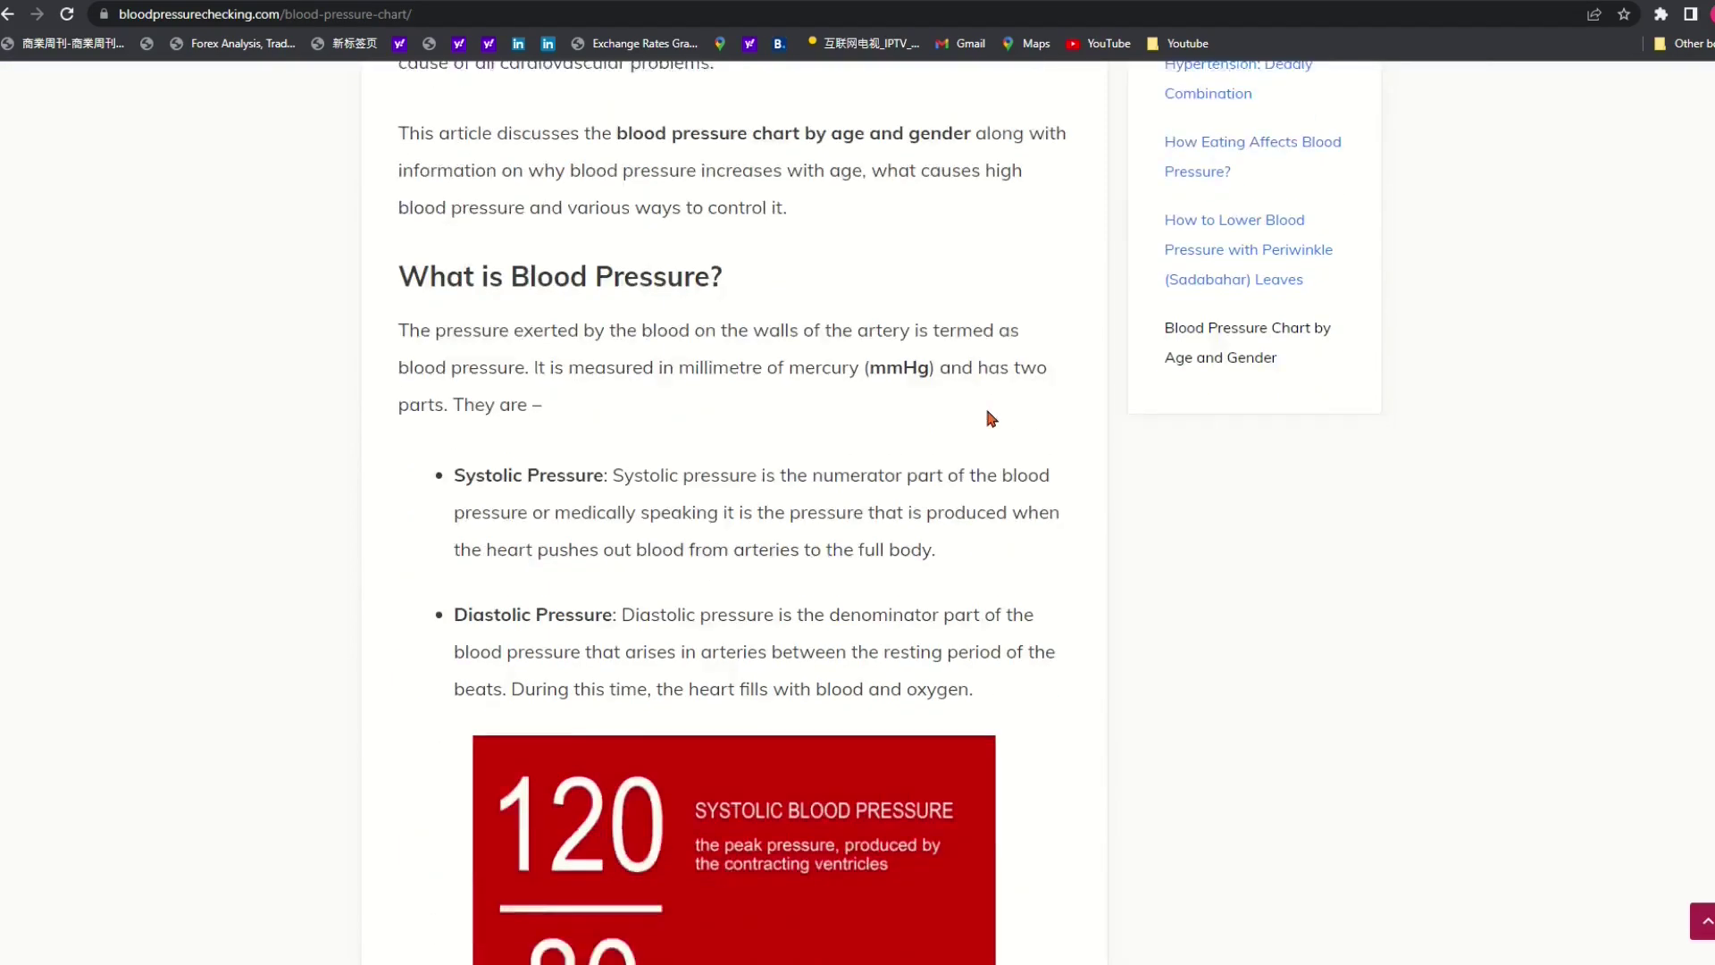
pyautogui.scroll(-9, 990, 417)
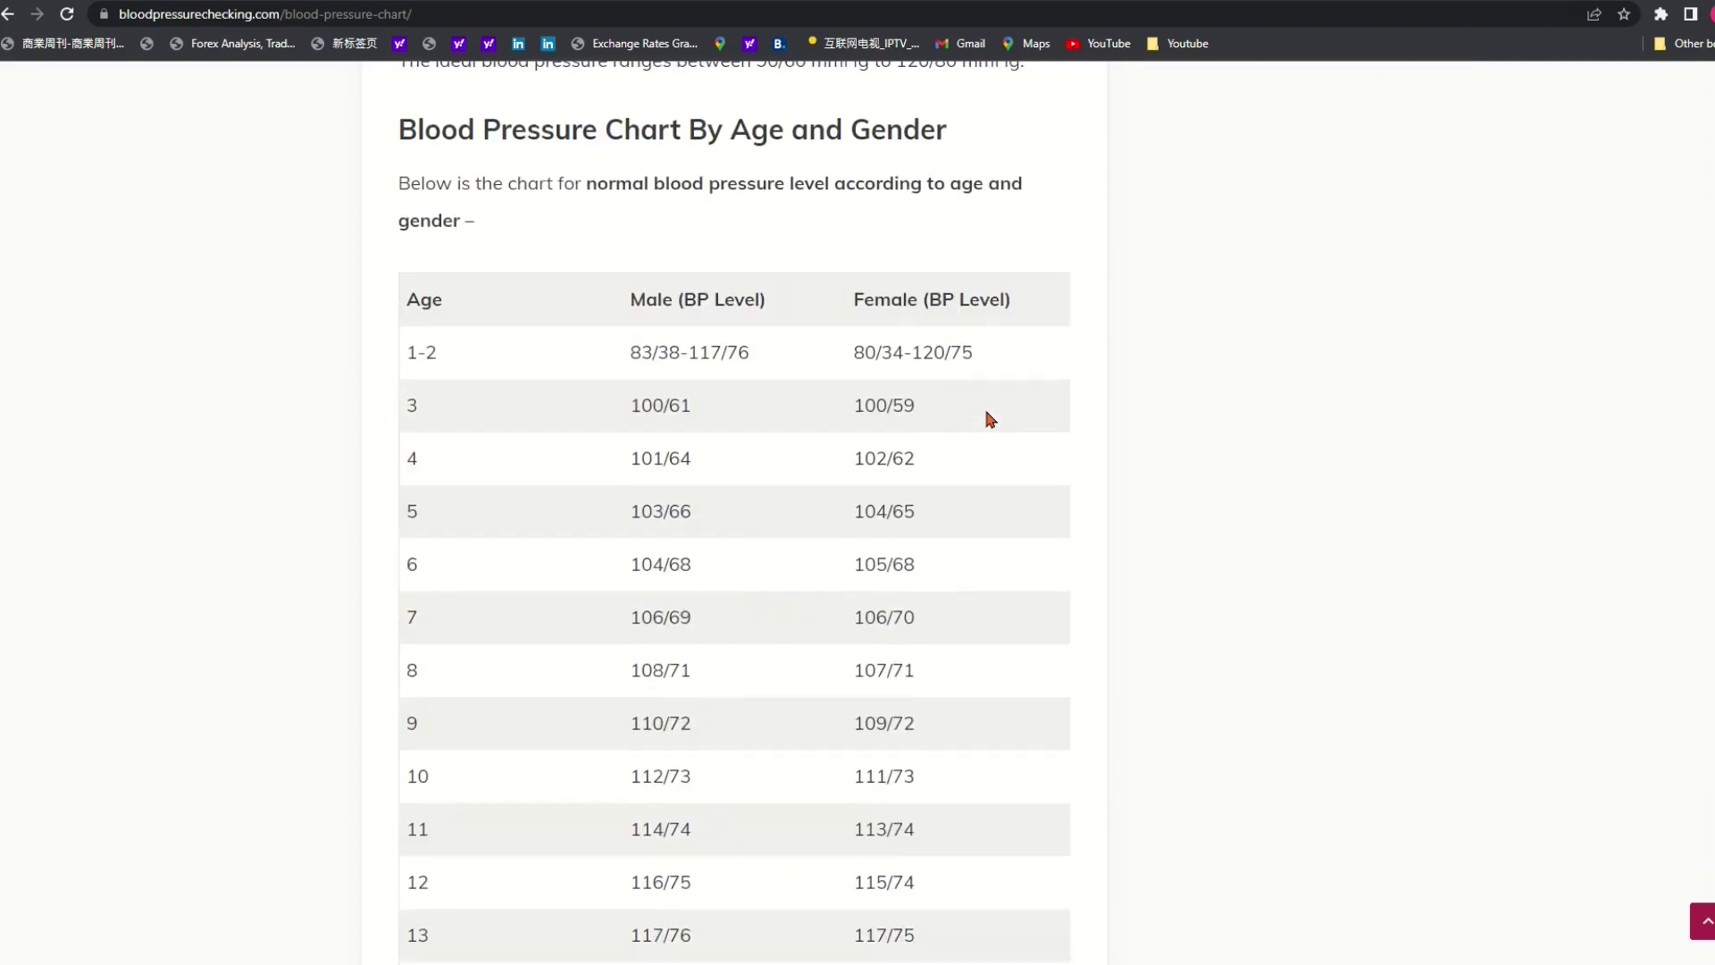
pyautogui.scroll(-12, 990, 417)
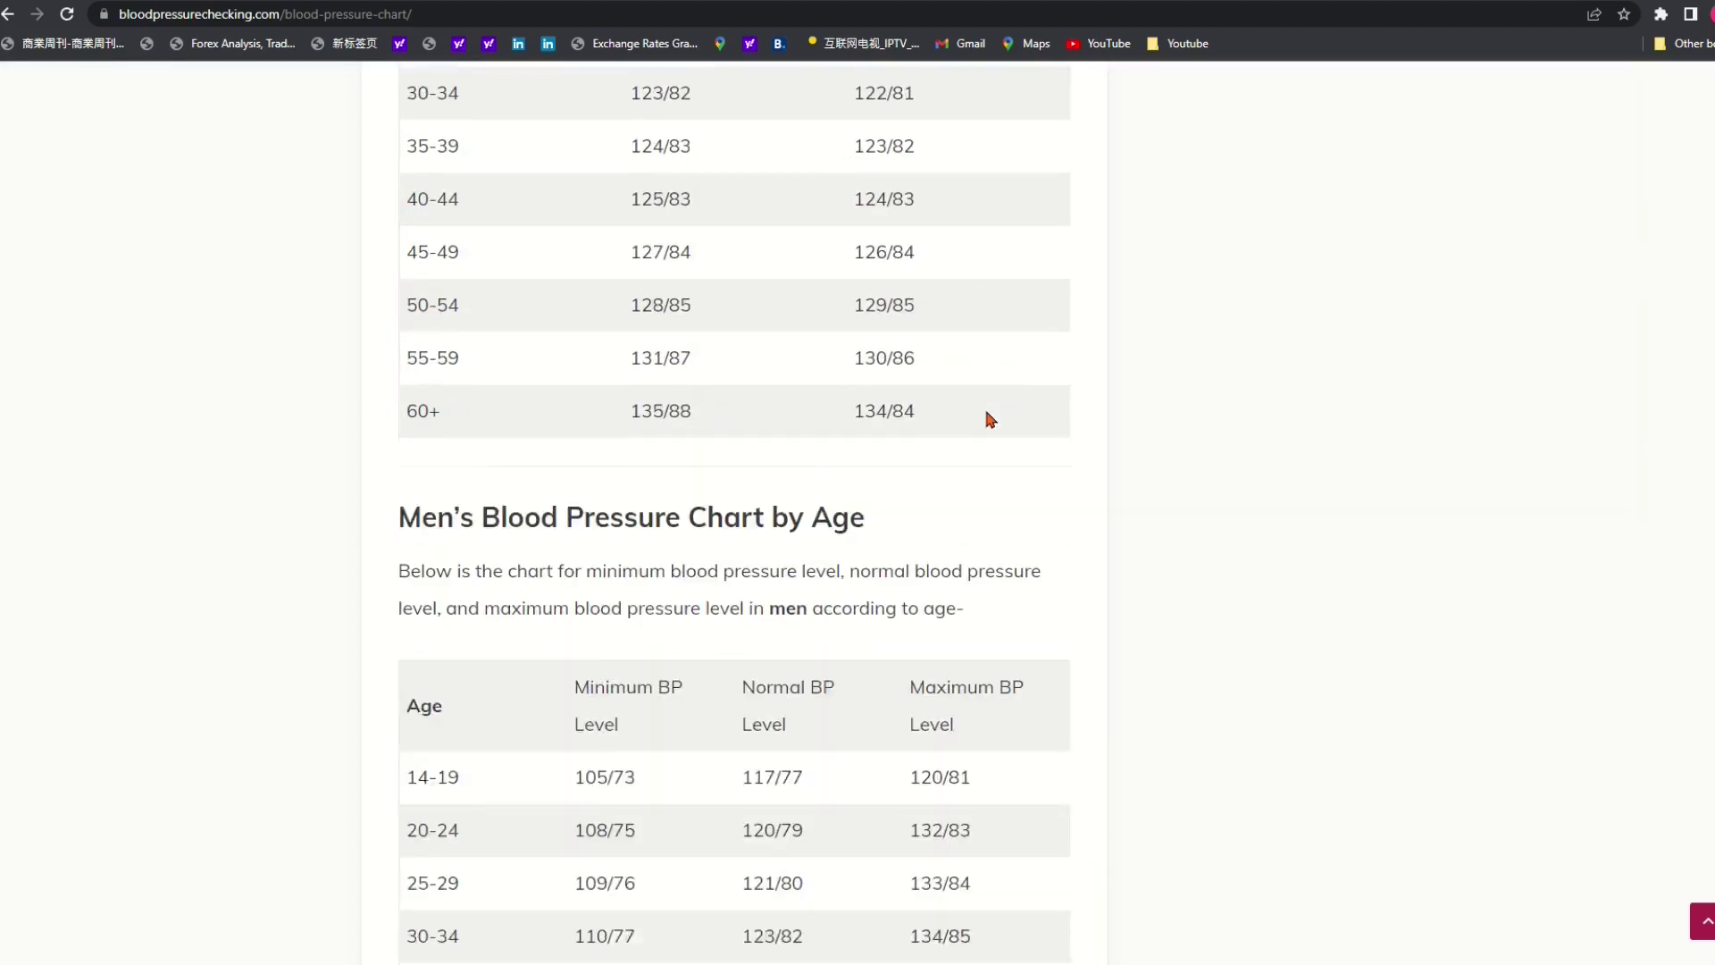
pyautogui.scroll(-2, 989, 418)
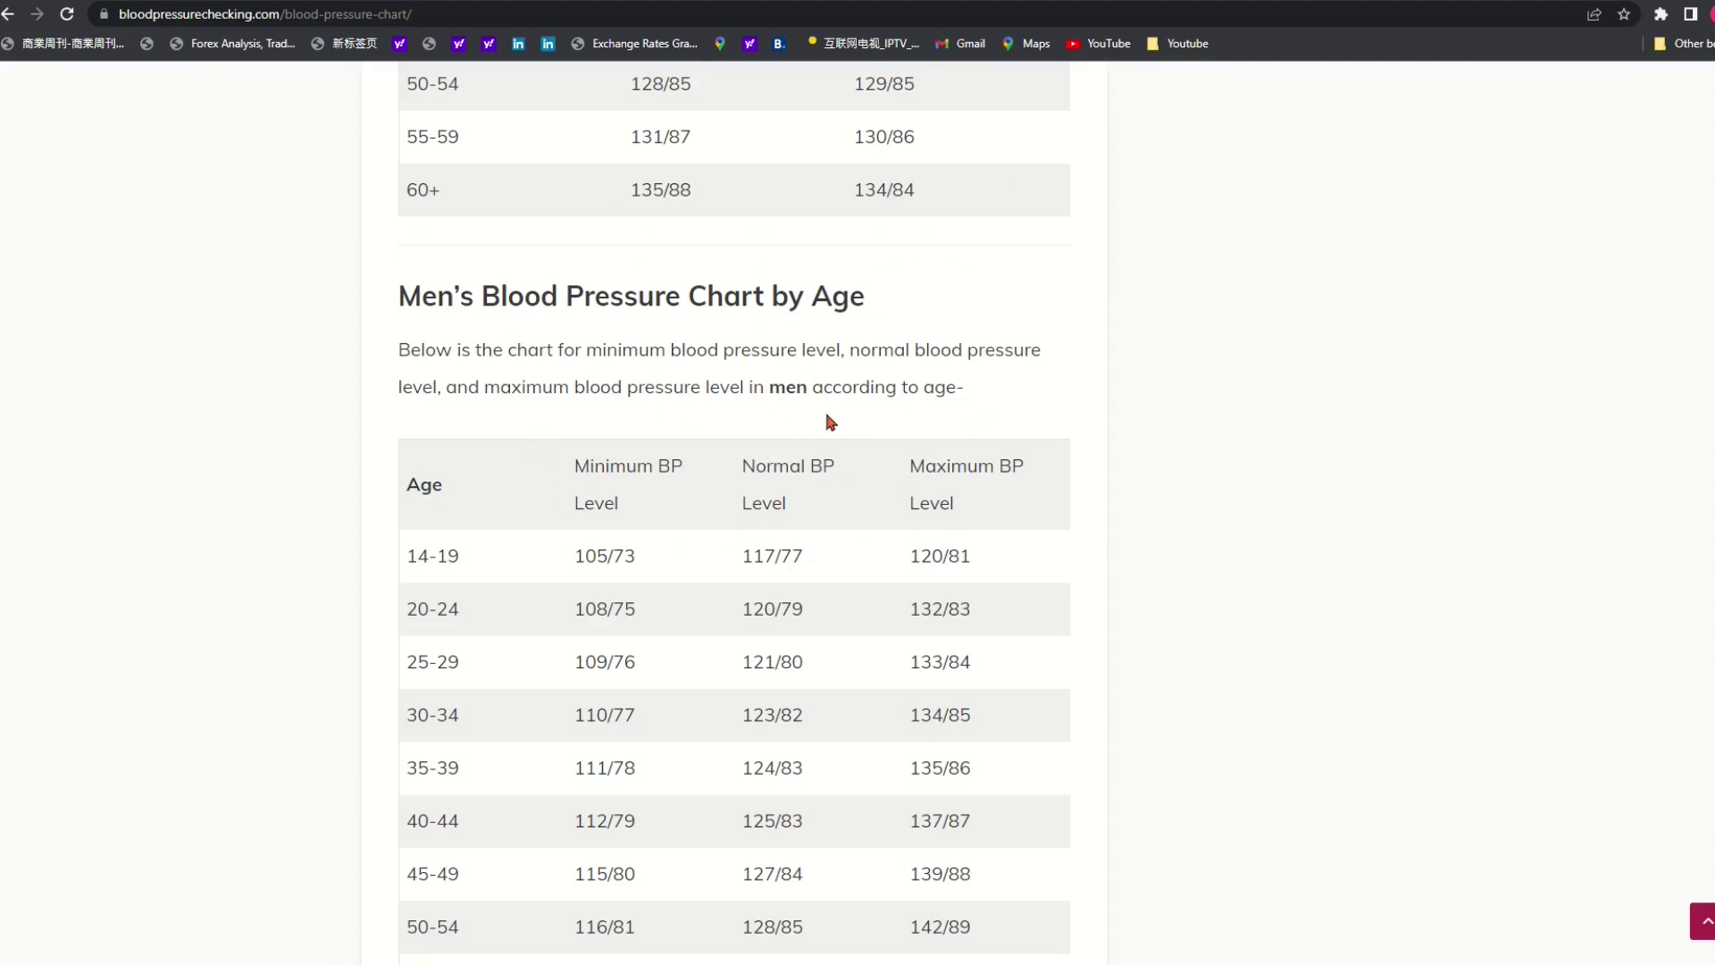
pyautogui.scroll(-4, 809, 419)
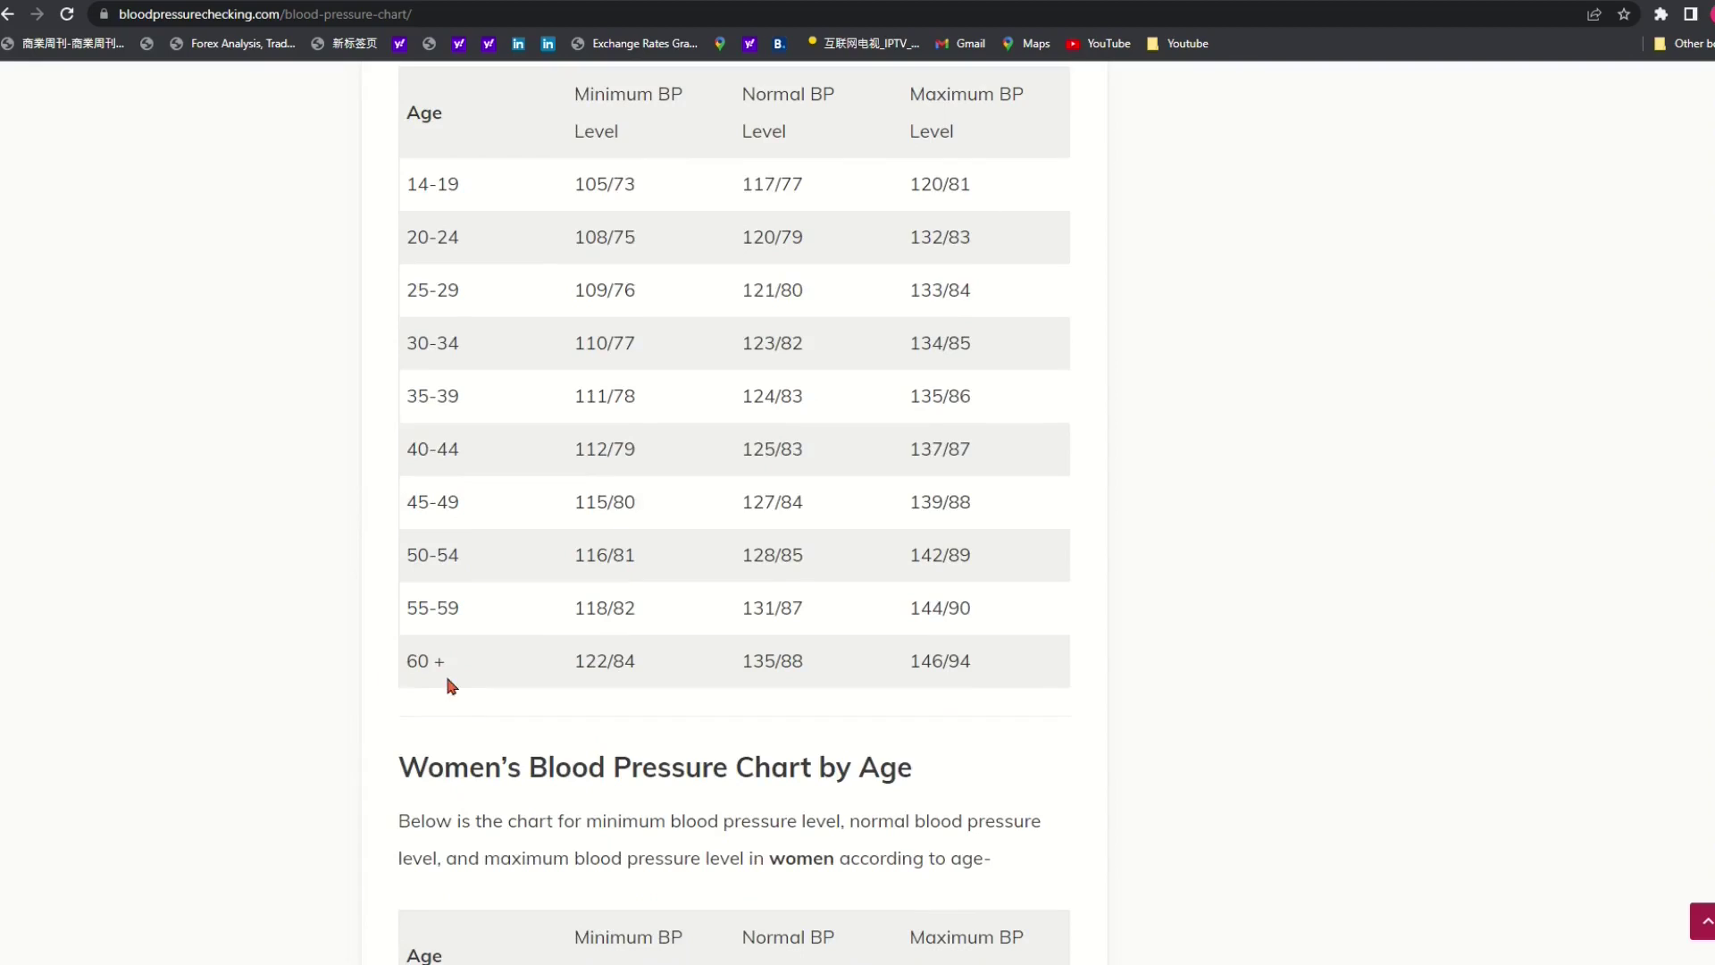
pyautogui.scroll(-1, 755, 618)
pyautogui.scroll(-8, 755, 614)
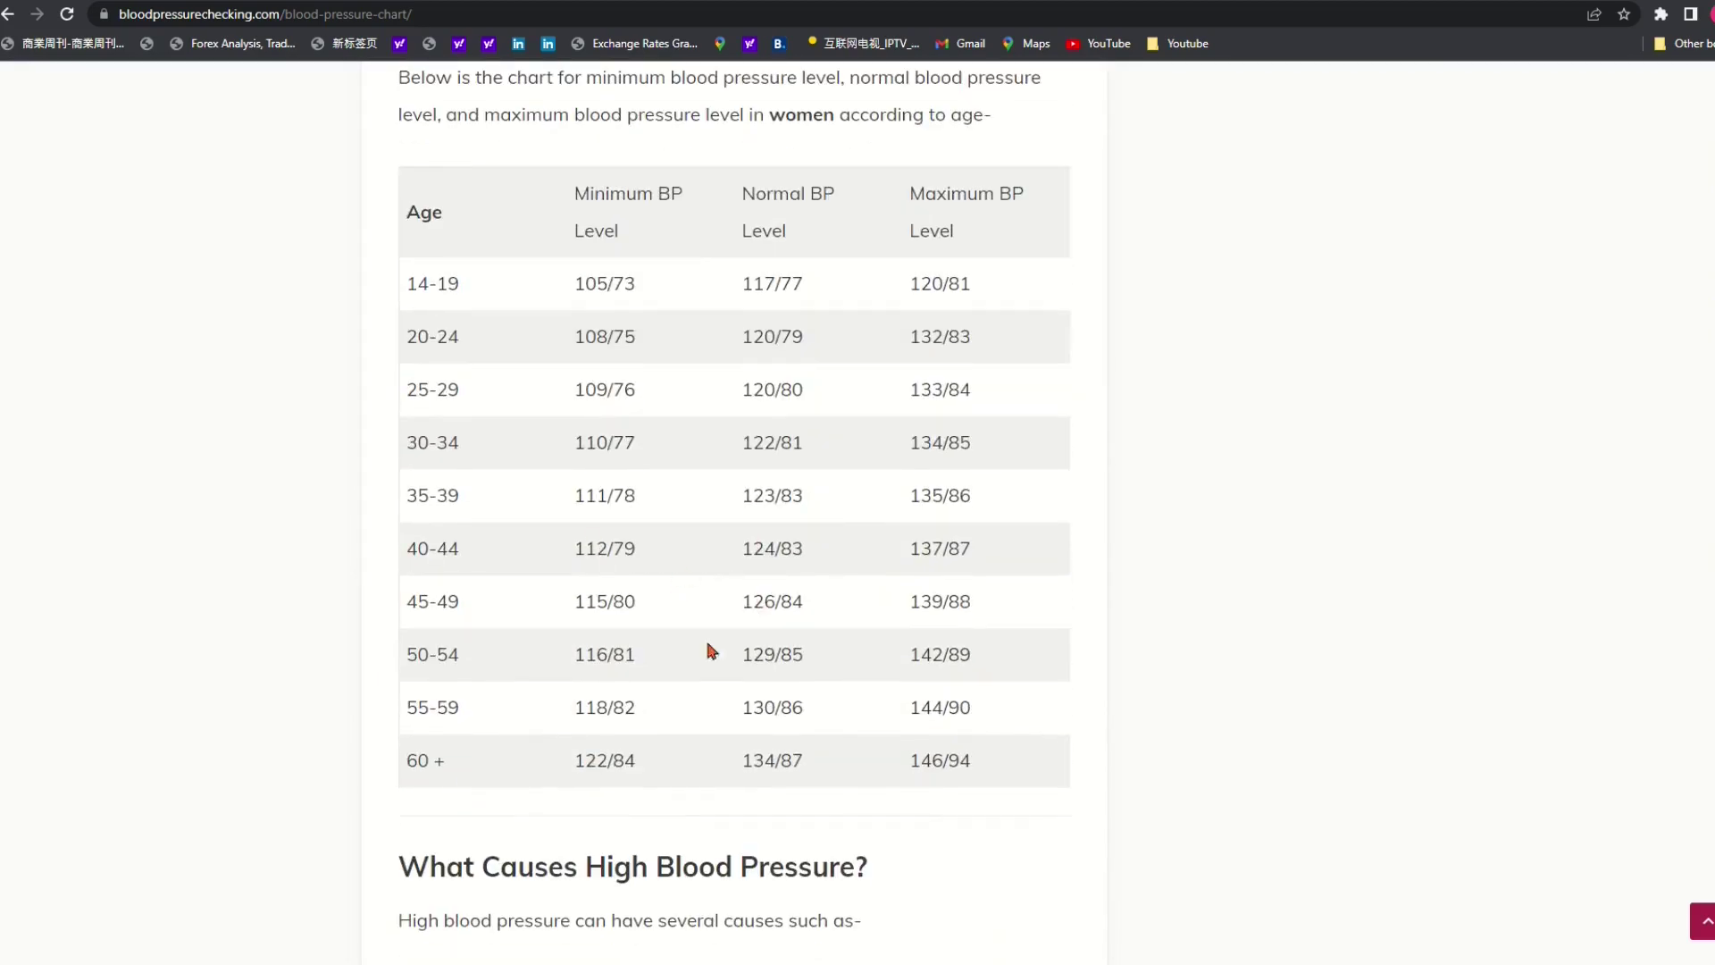
pyautogui.scroll(-6, 737, 661)
pyautogui.scroll(-10, 738, 658)
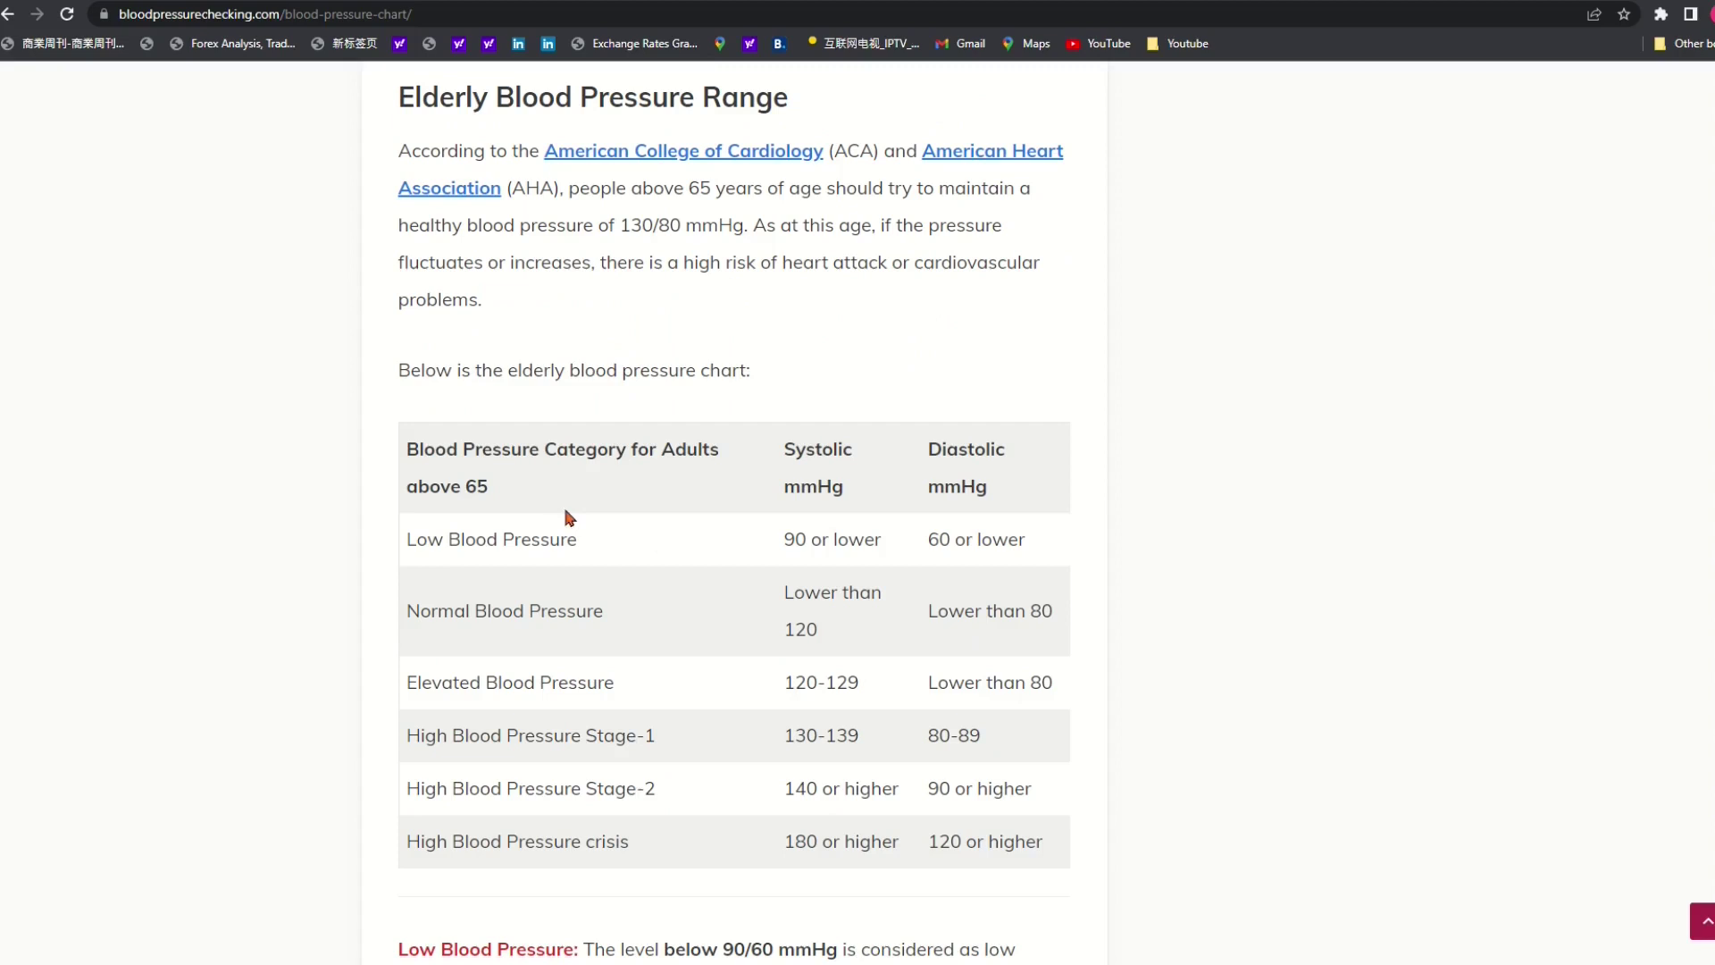
# Step: Revisit the women's table and select the article's URL to copy it
pyautogui.scroll(4, 888, 337)
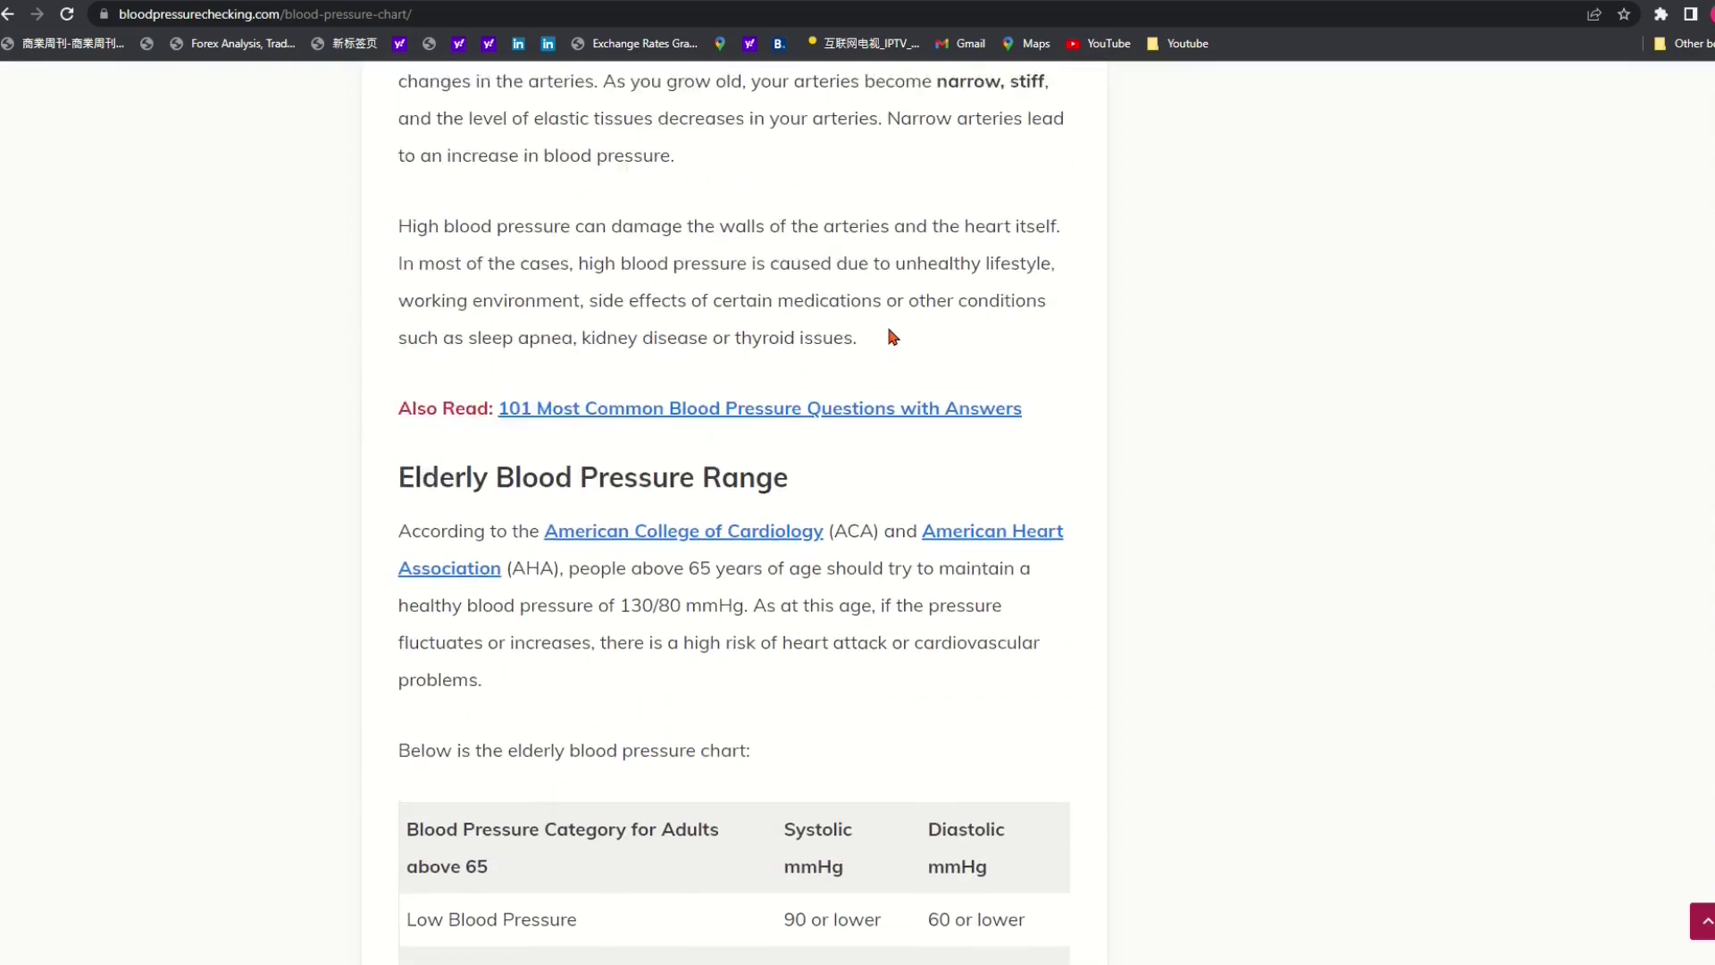
pyautogui.scroll(19, 889, 331)
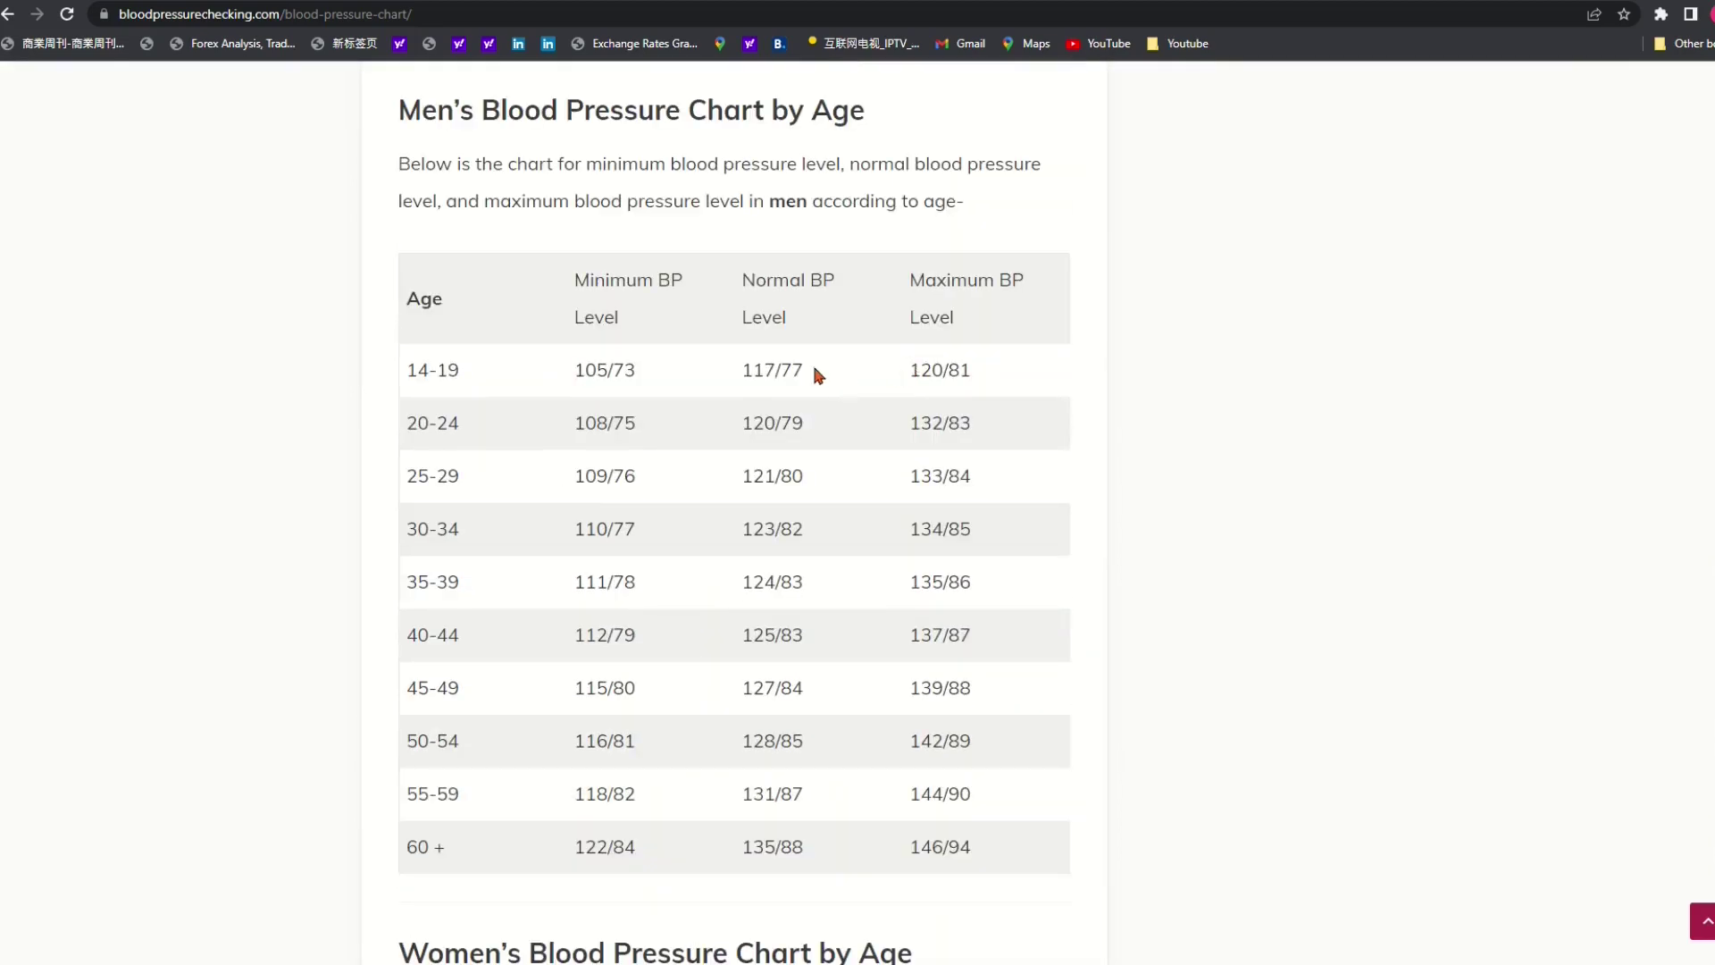
pyautogui.scroll(-2, 809, 397)
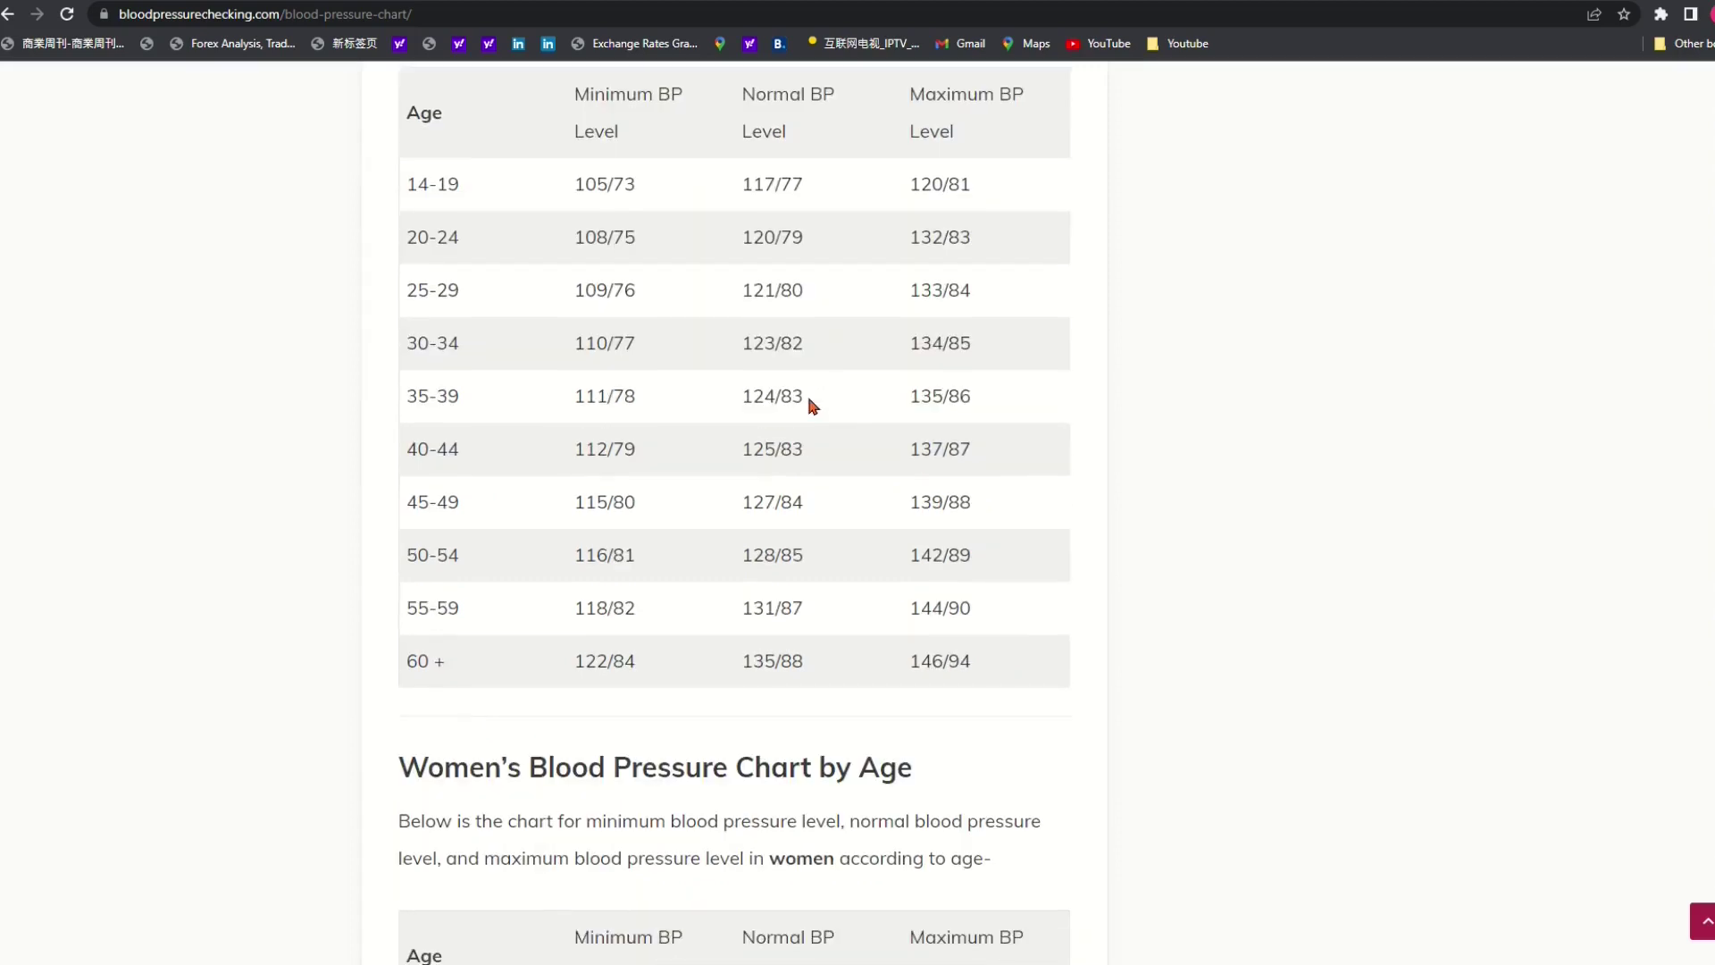
pyautogui.scroll(-4, 809, 402)
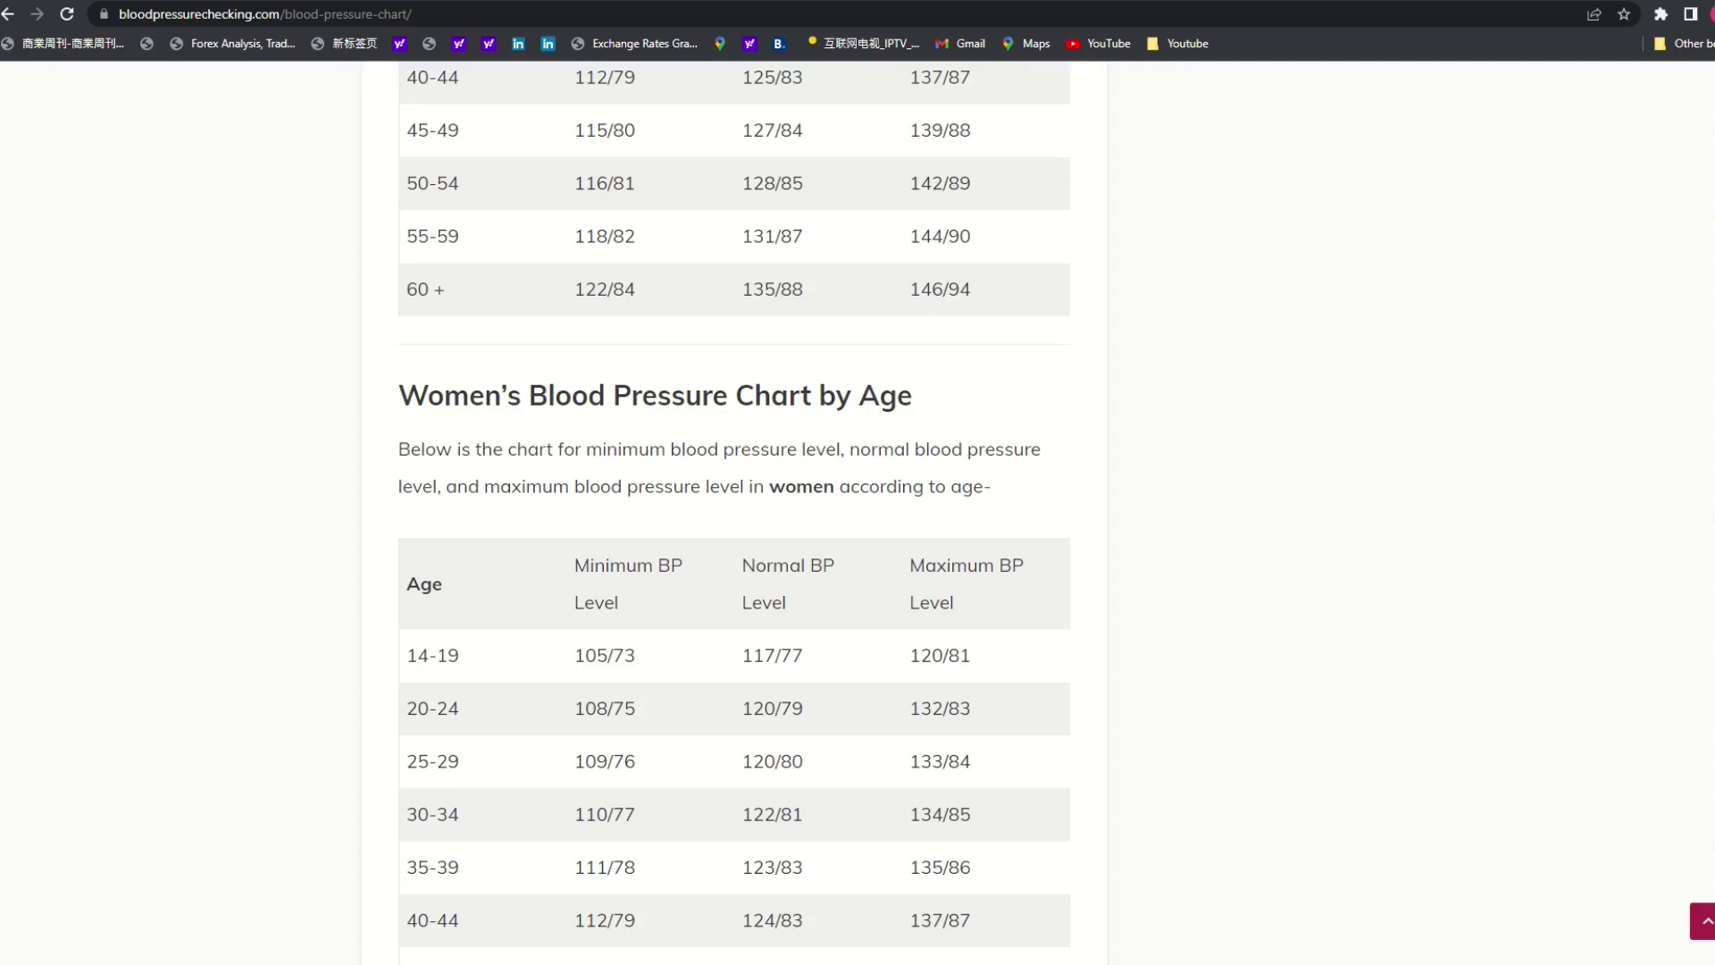
pyautogui.click(470, 18)
pyautogui.hotkey('ctrl', 'c')
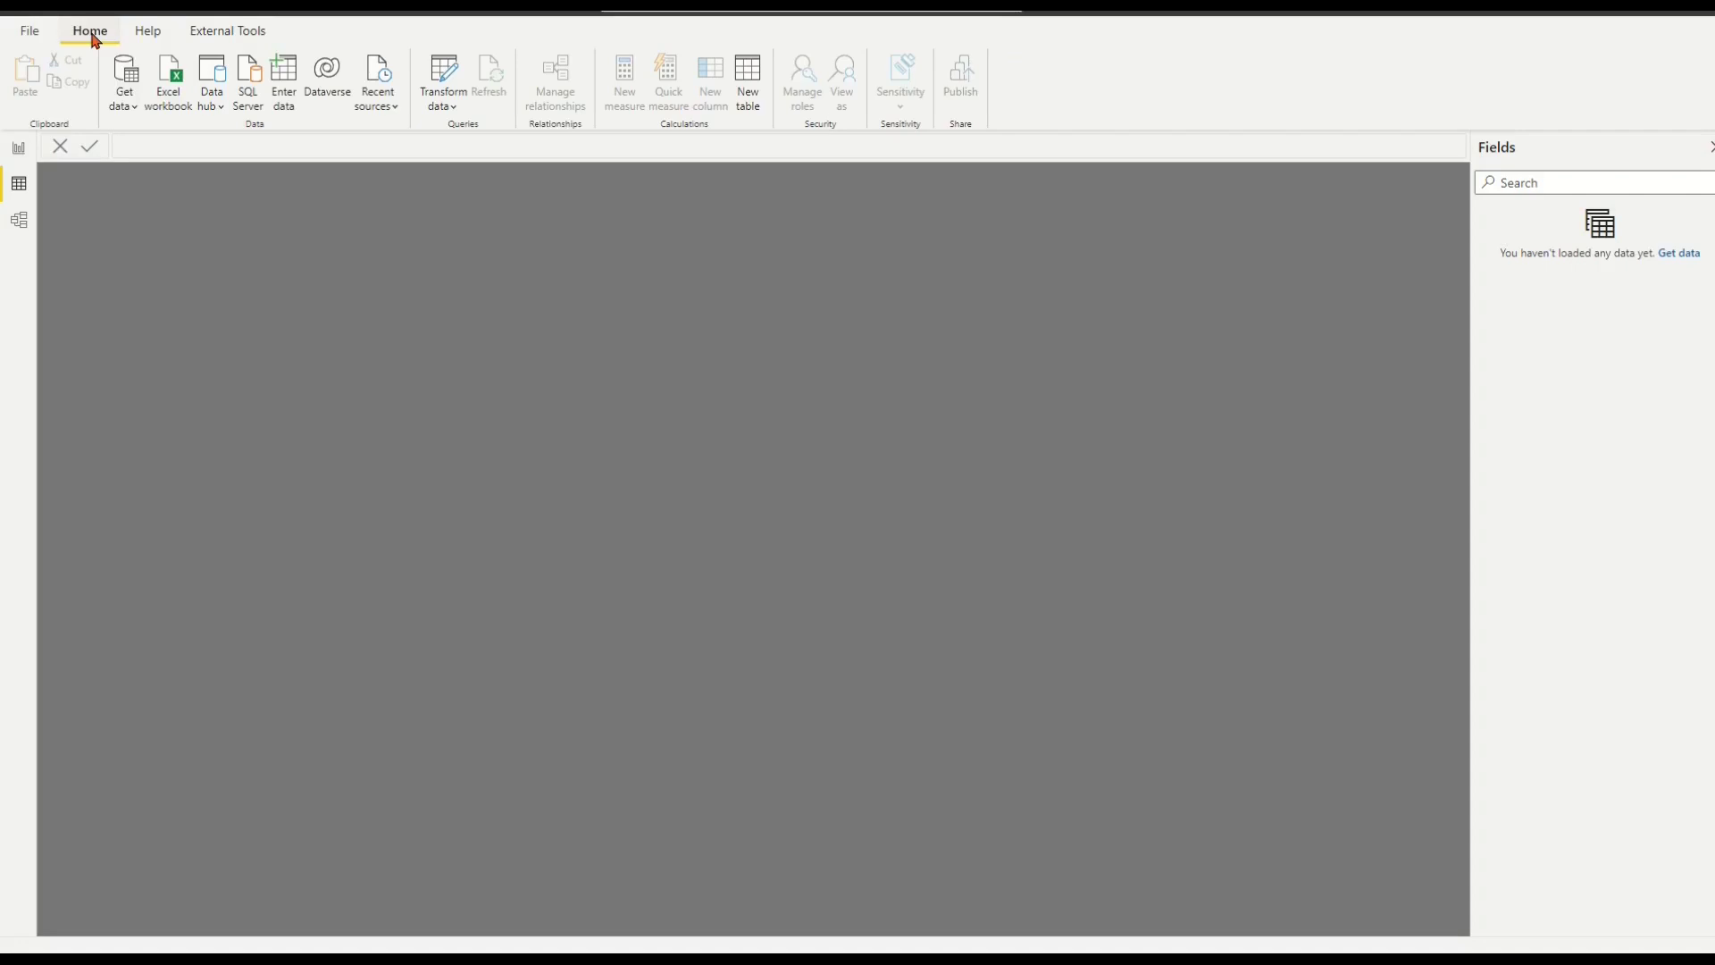
# Step: Get data from Web with the pasted article URL to list the page's tables in Navigator
pyautogui.click(93, 34)
pyautogui.click(136, 112)
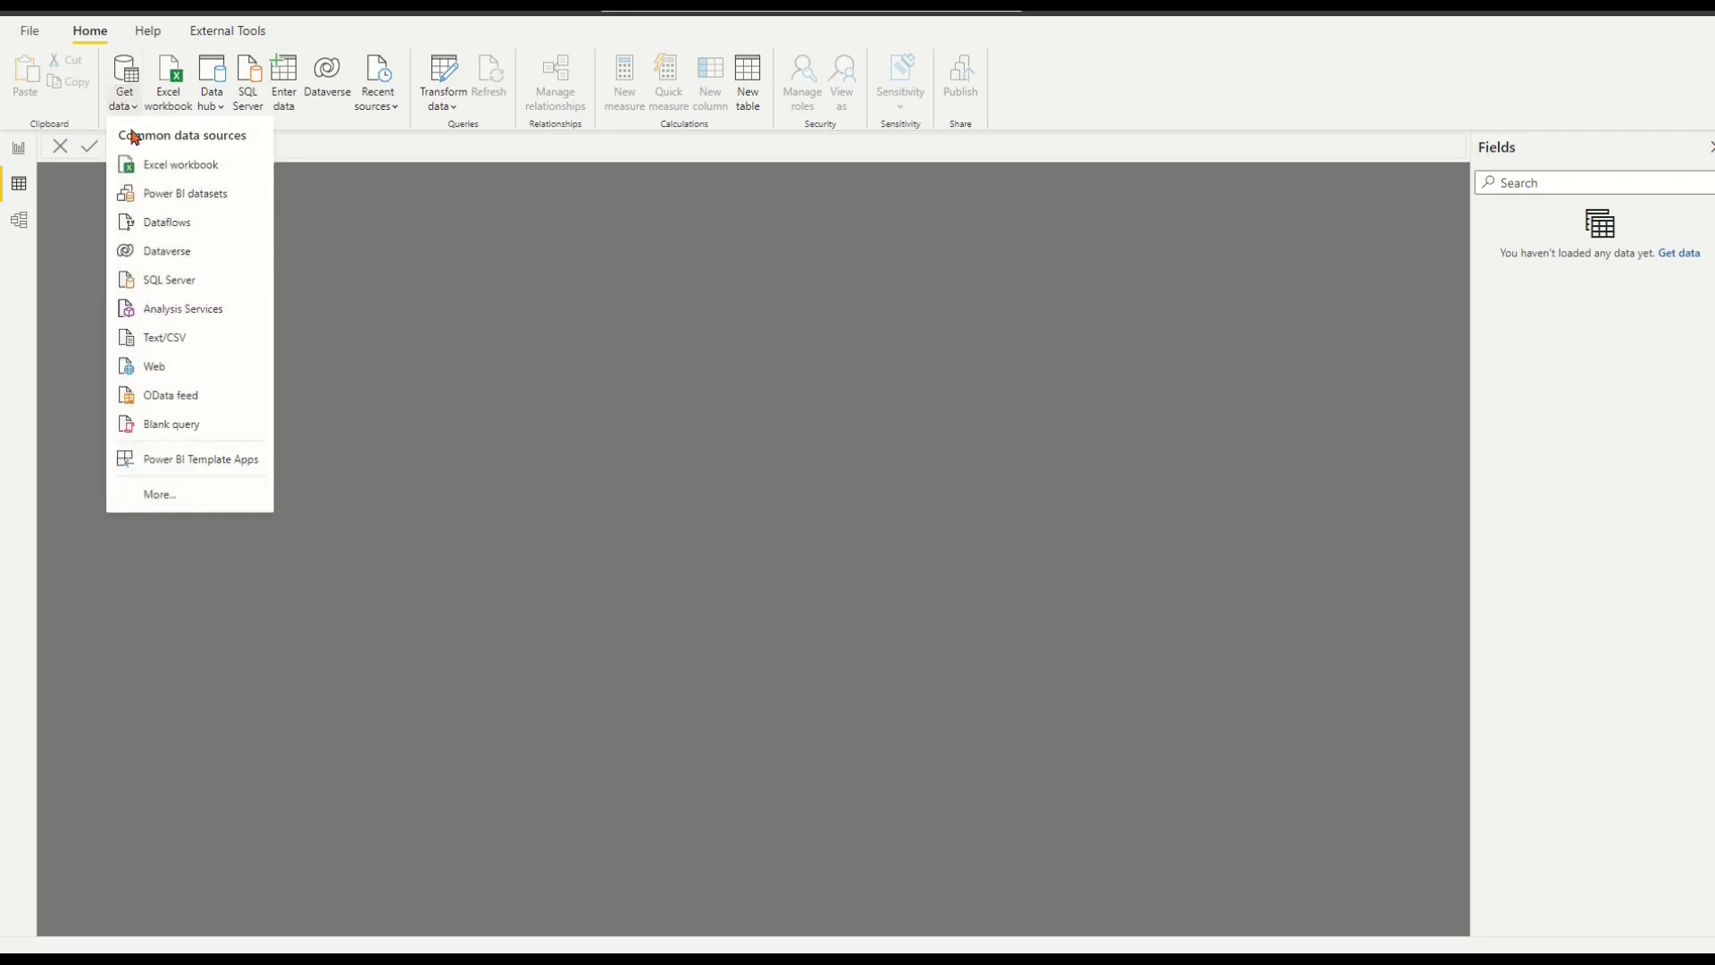
pyautogui.click(159, 366)
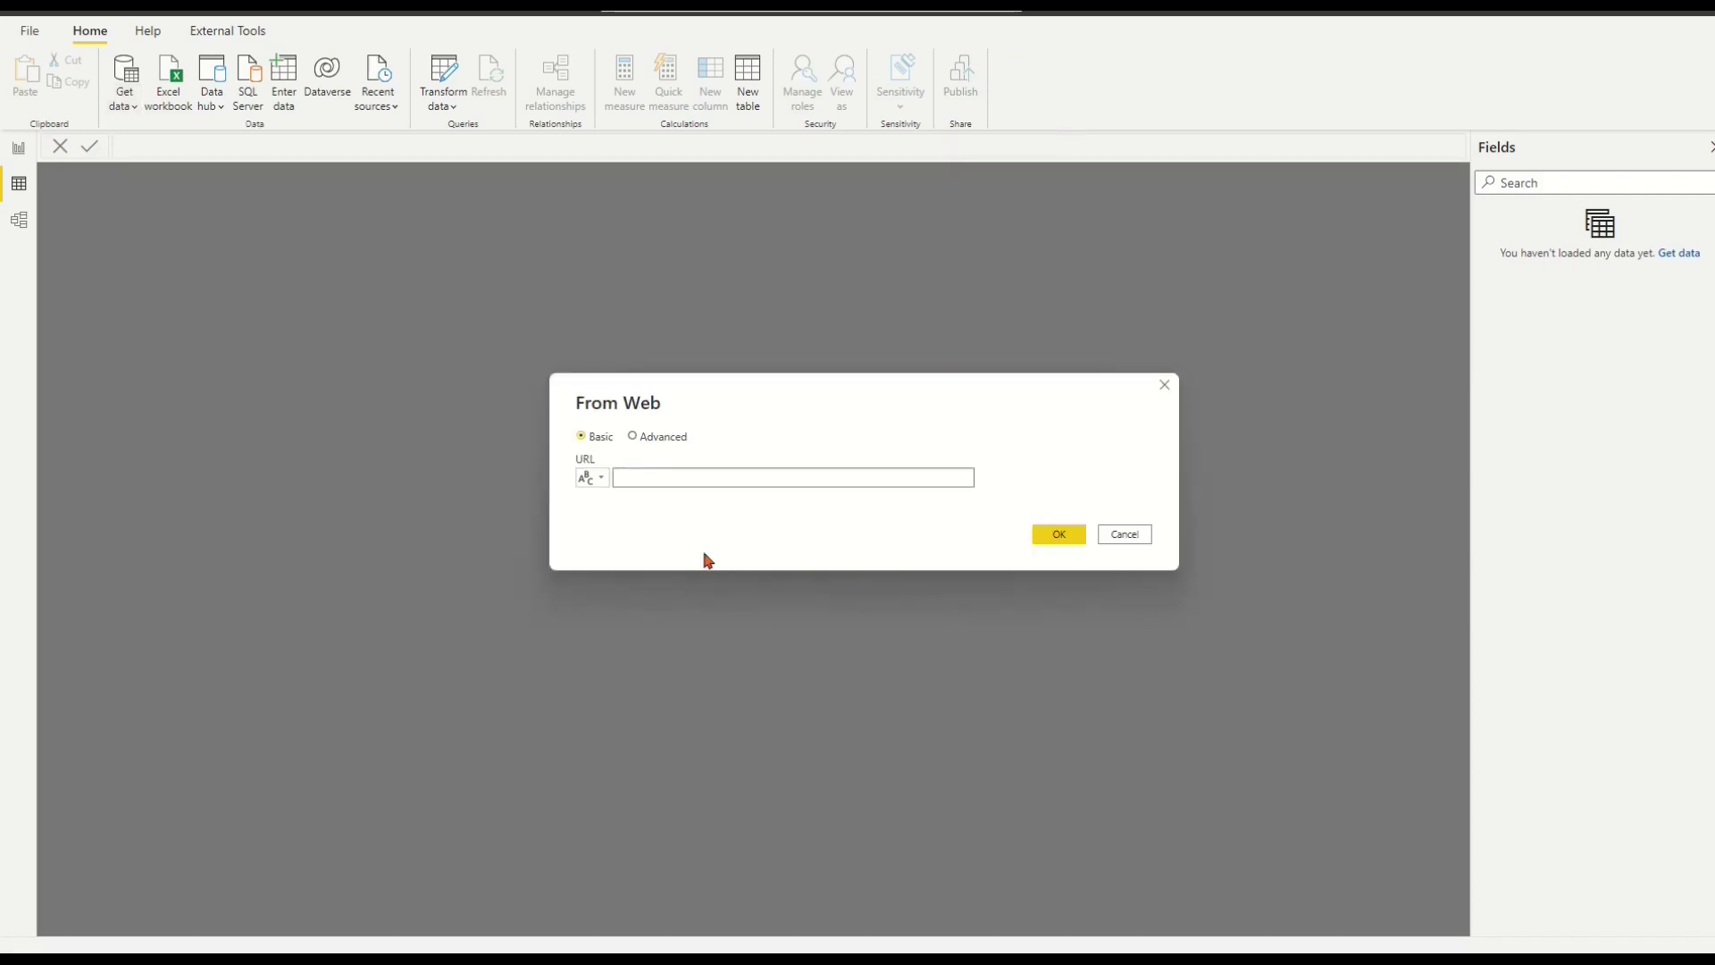
pyautogui.hotkey('ctrl', 'v')
pyautogui.click(1065, 534)
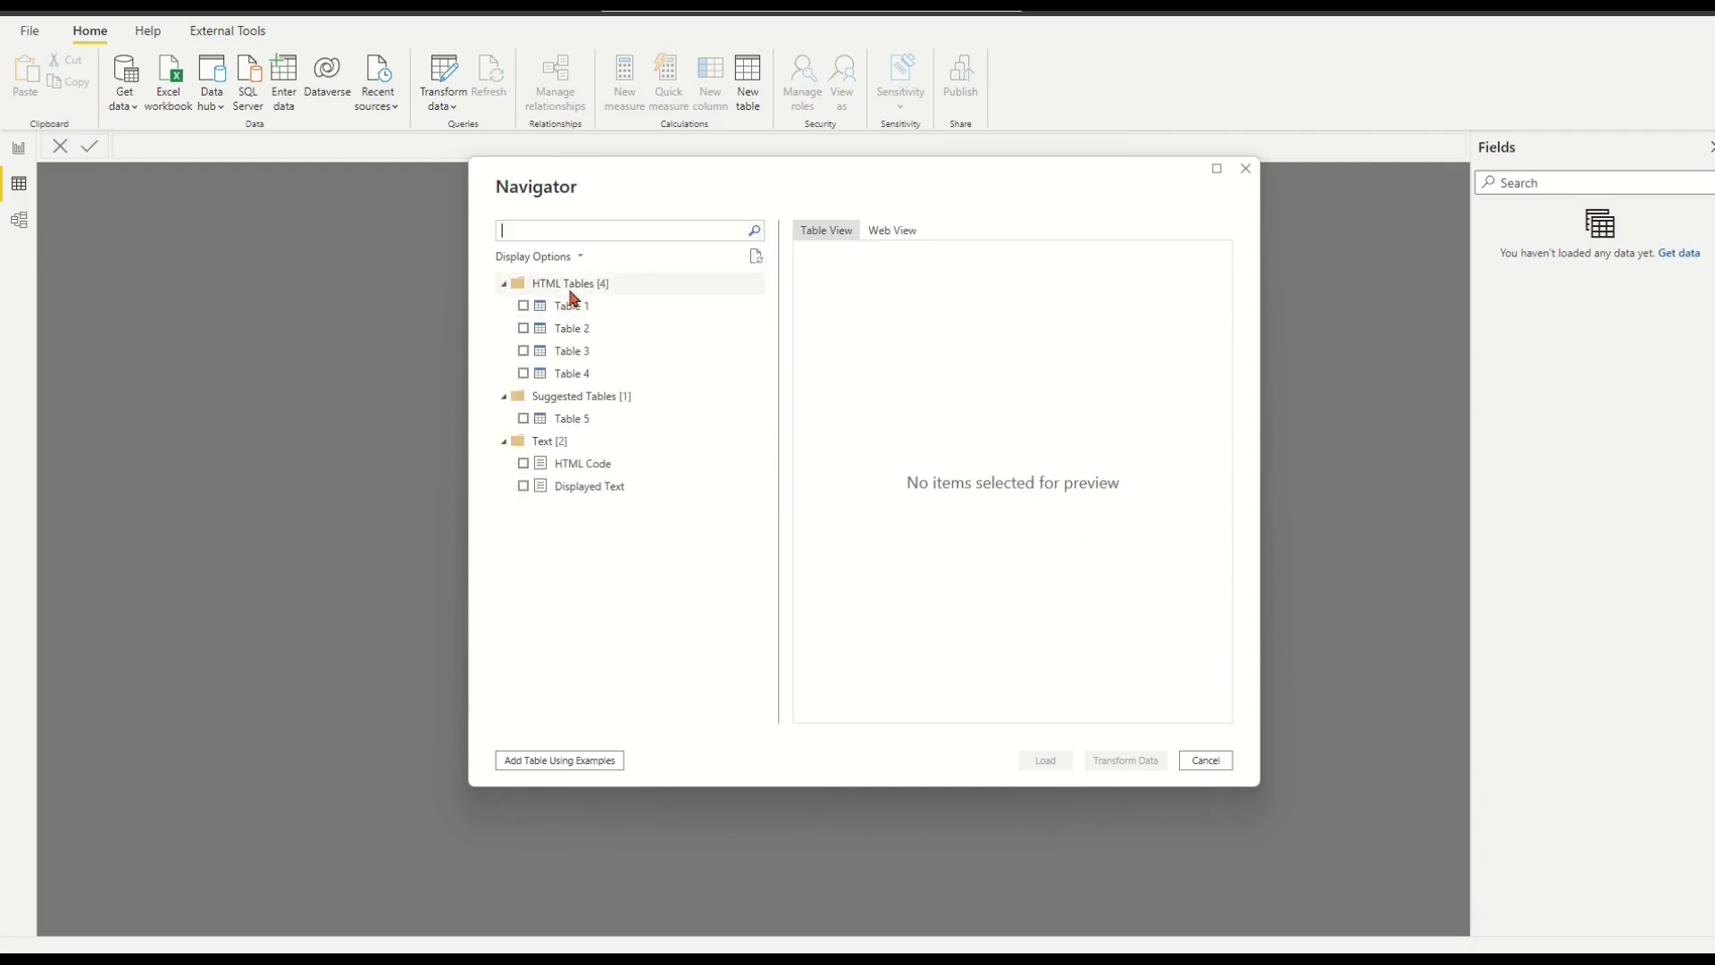
# Step: Inspect the page in Web View and select Table 2, the men's chart, for import
pyautogui.click(892, 232)
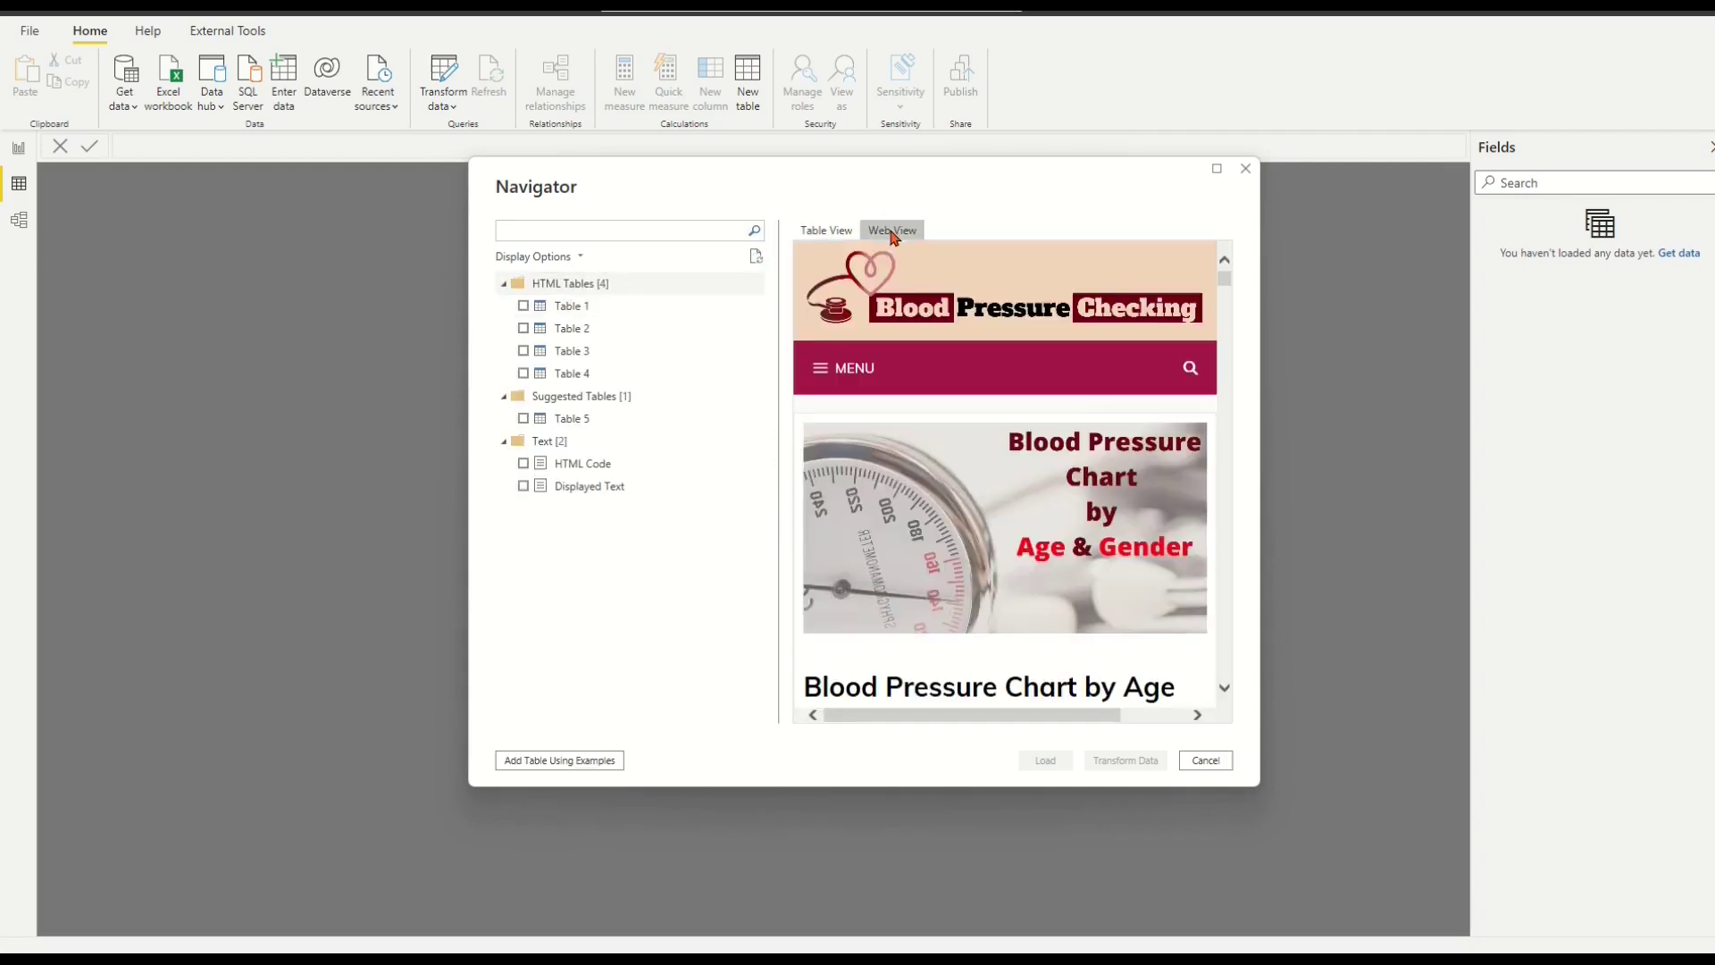
pyautogui.scroll(-15, 1128, 461)
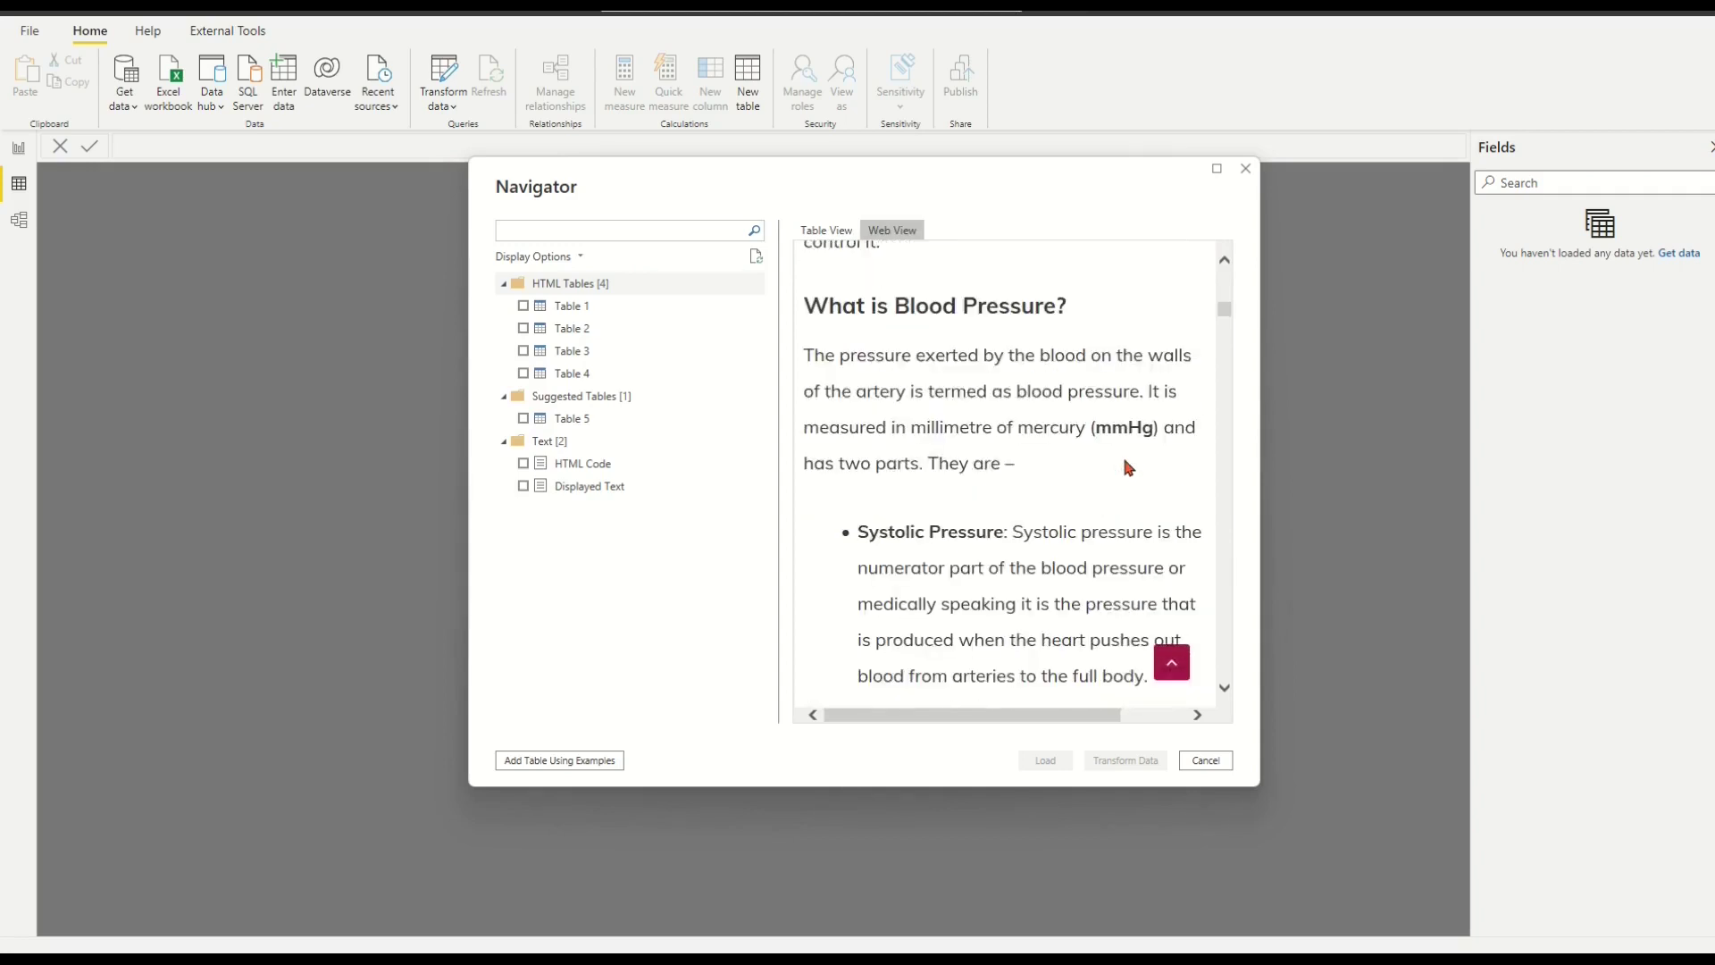
pyautogui.scroll(-10, 1128, 466)
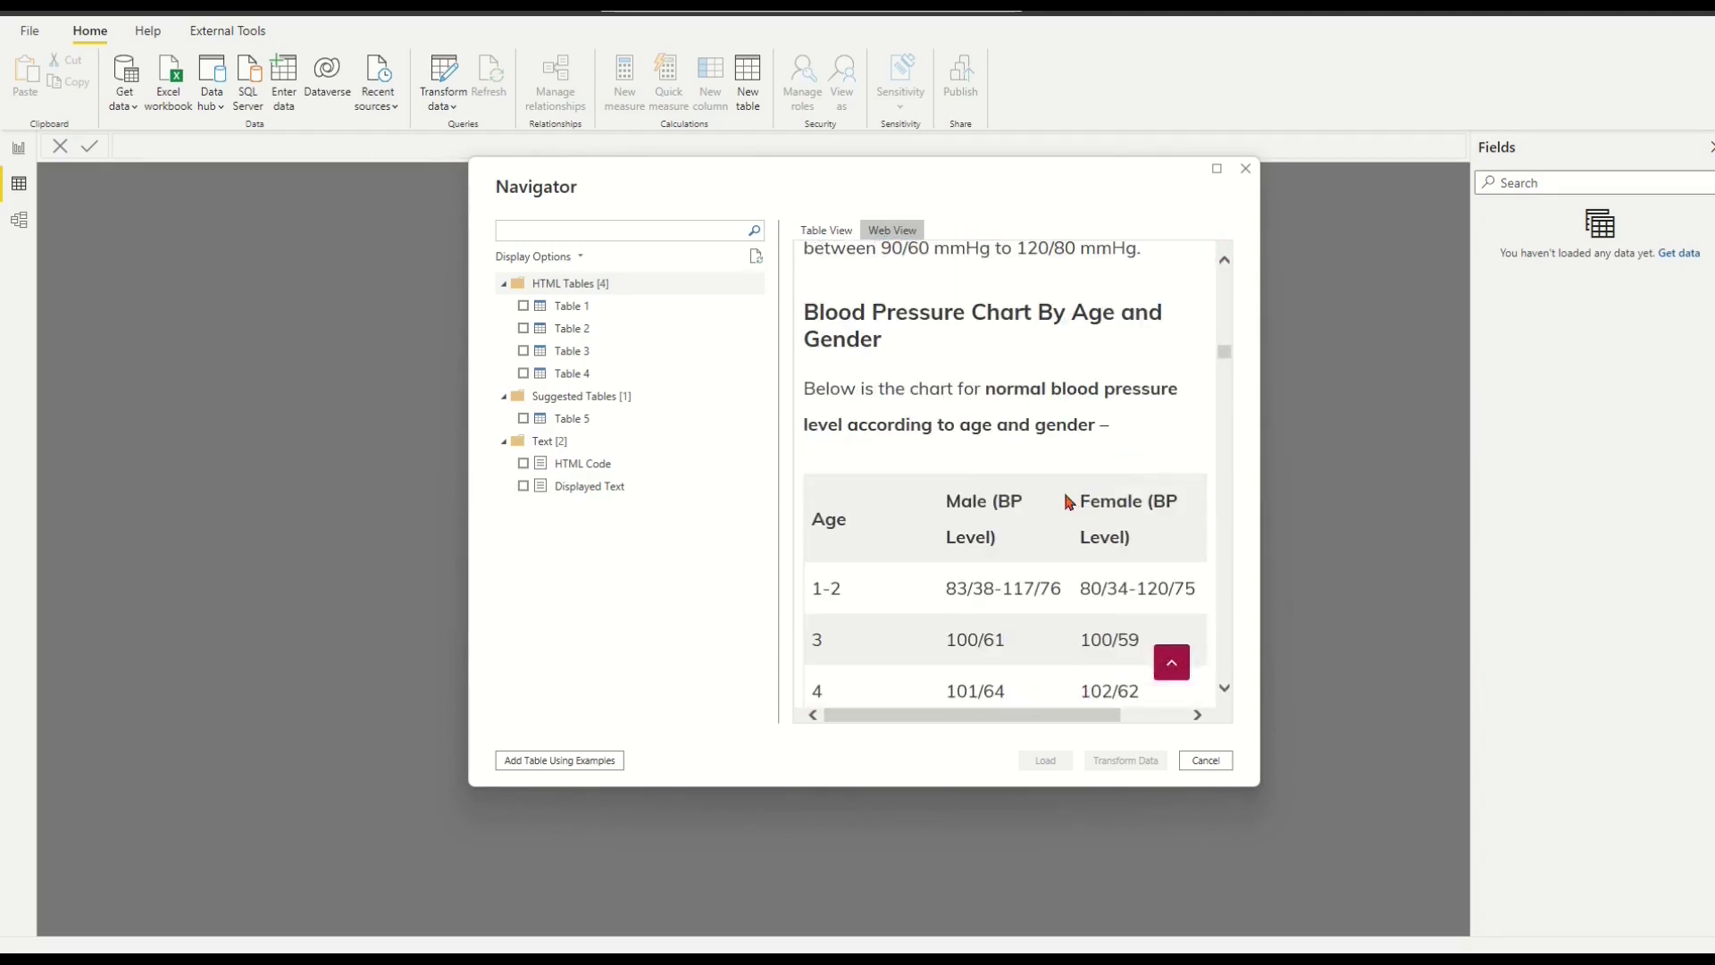
pyautogui.scroll(-2, 1074, 496)
pyautogui.scroll(-4, 1075, 495)
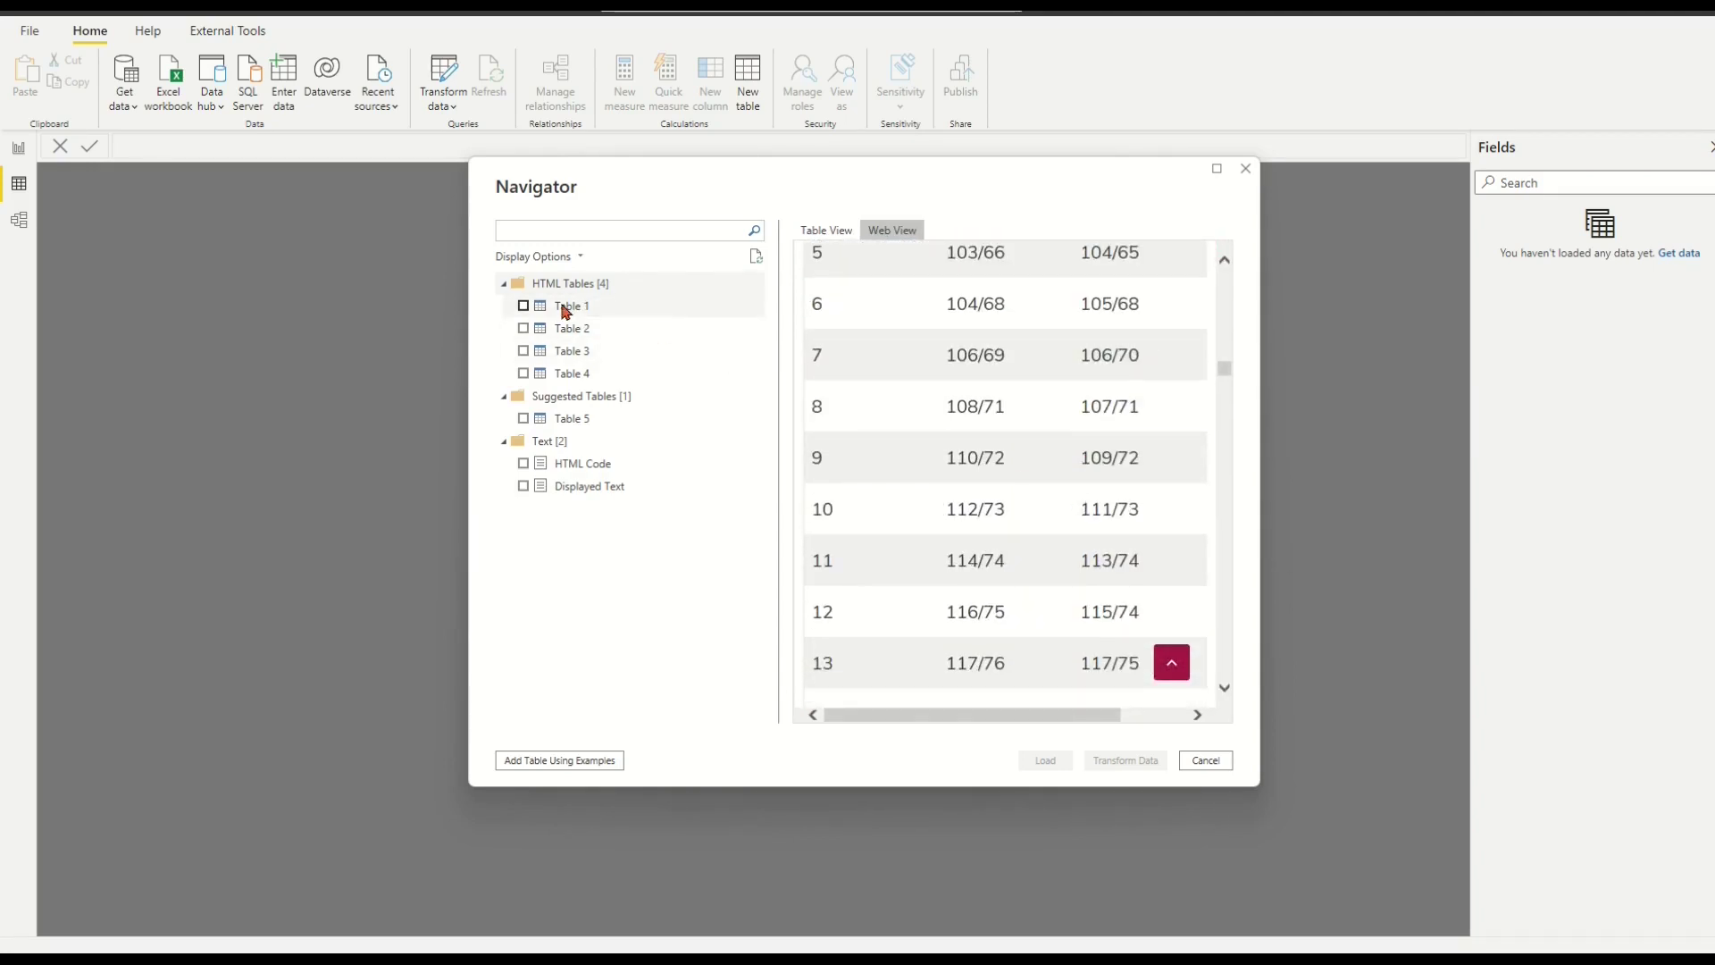
pyautogui.scroll(-1, 1072, 447)
pyautogui.scroll(-15, 1071, 447)
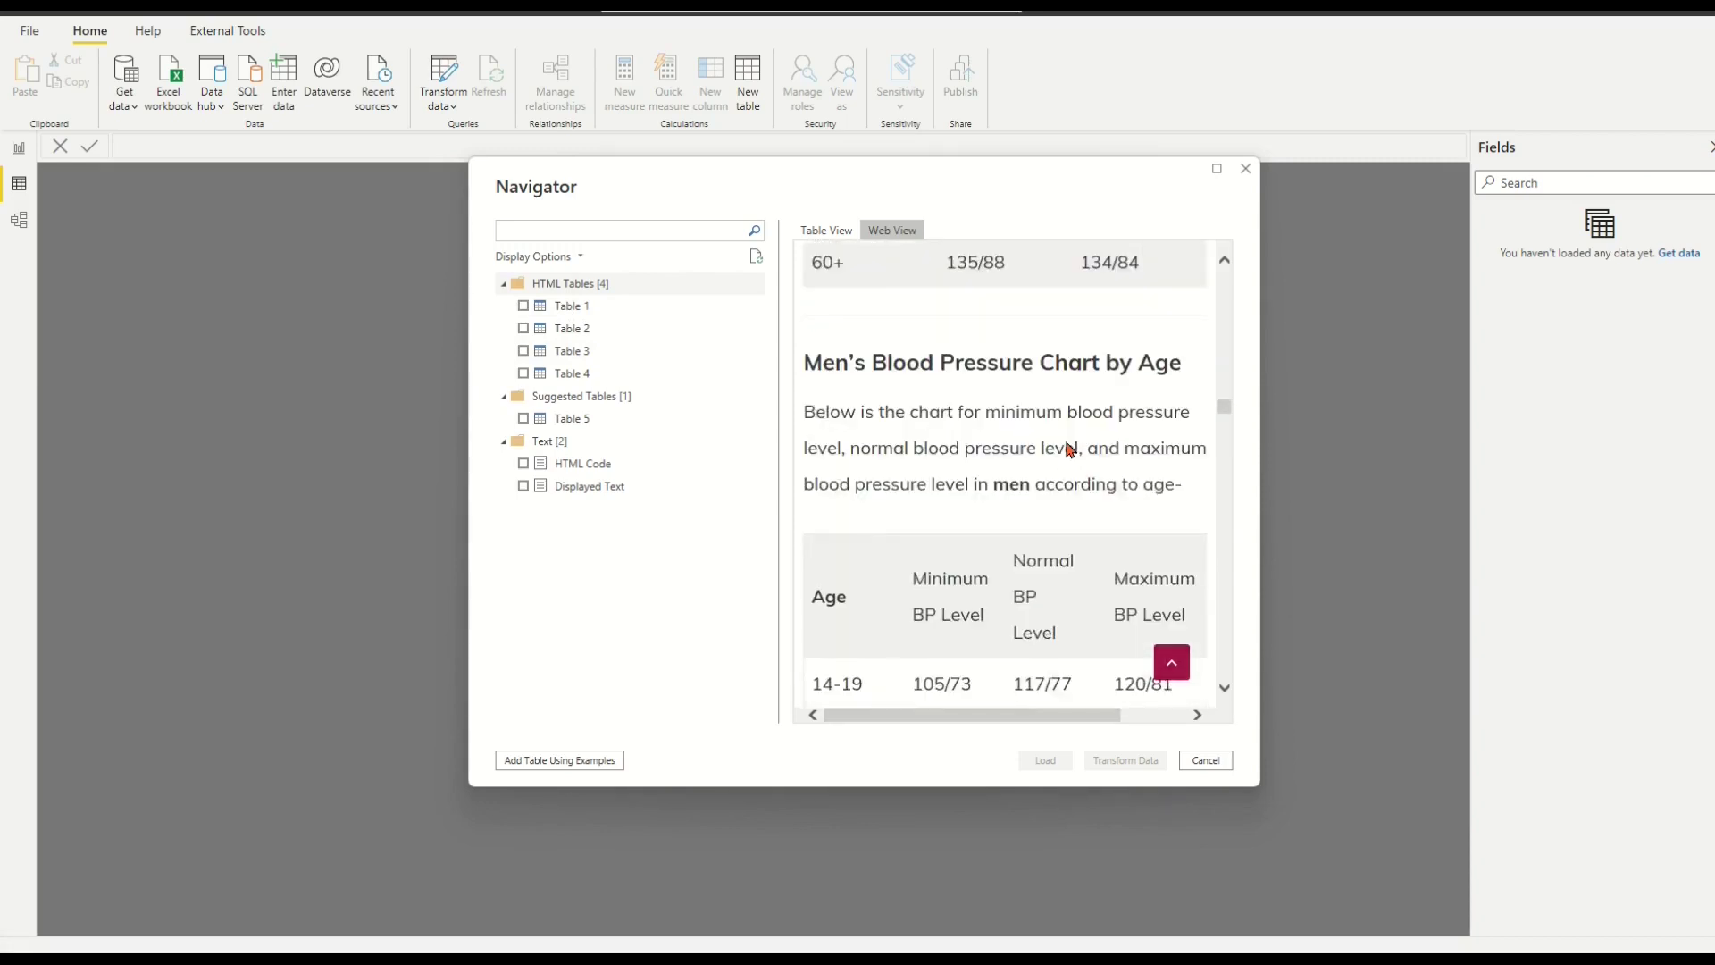
pyautogui.scroll(-15, 1022, 457)
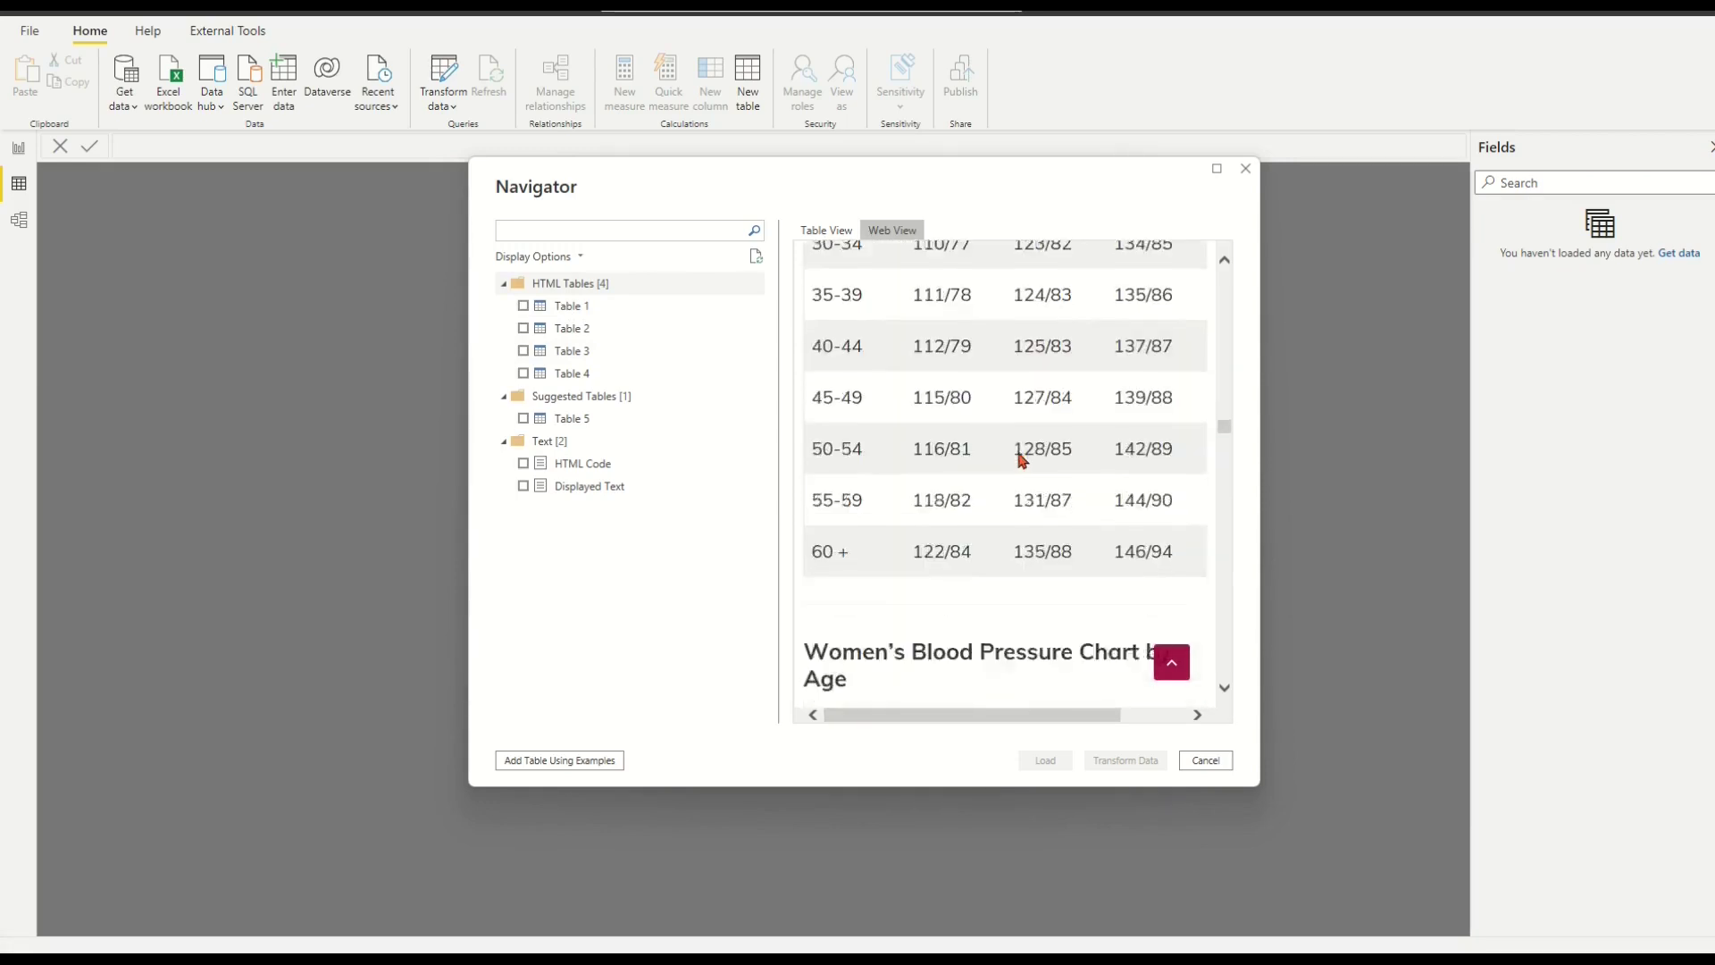
pyautogui.click(573, 333)
pyautogui.click(828, 231)
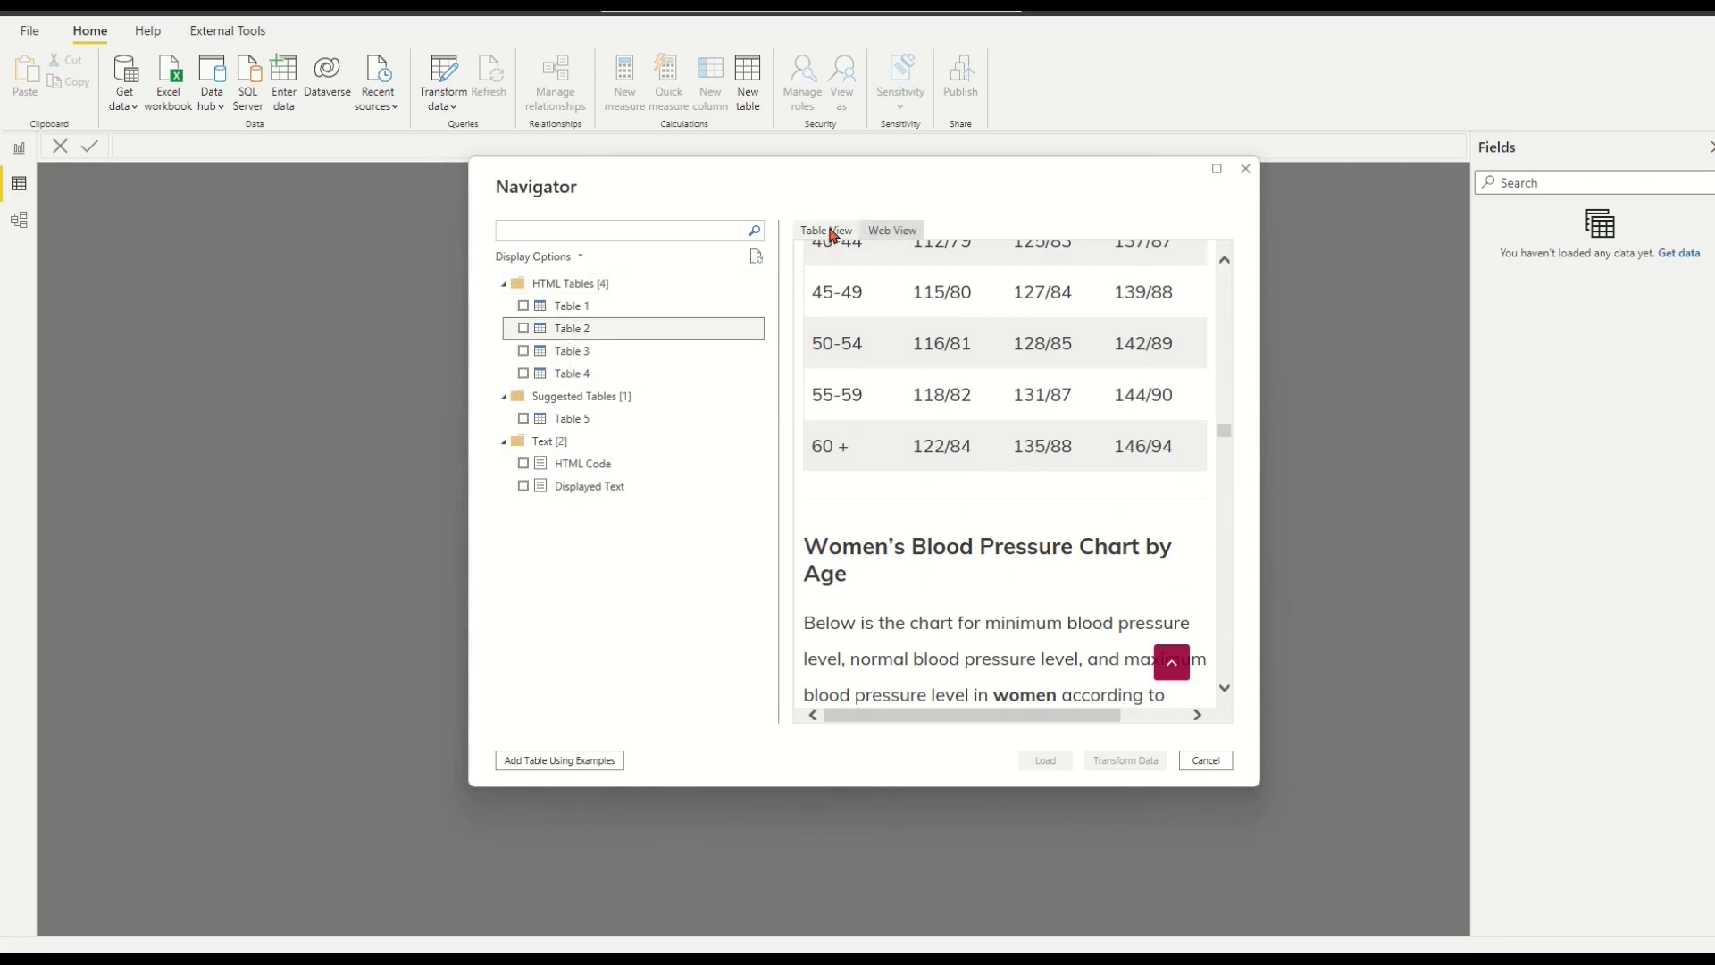
pyautogui.click(524, 329)
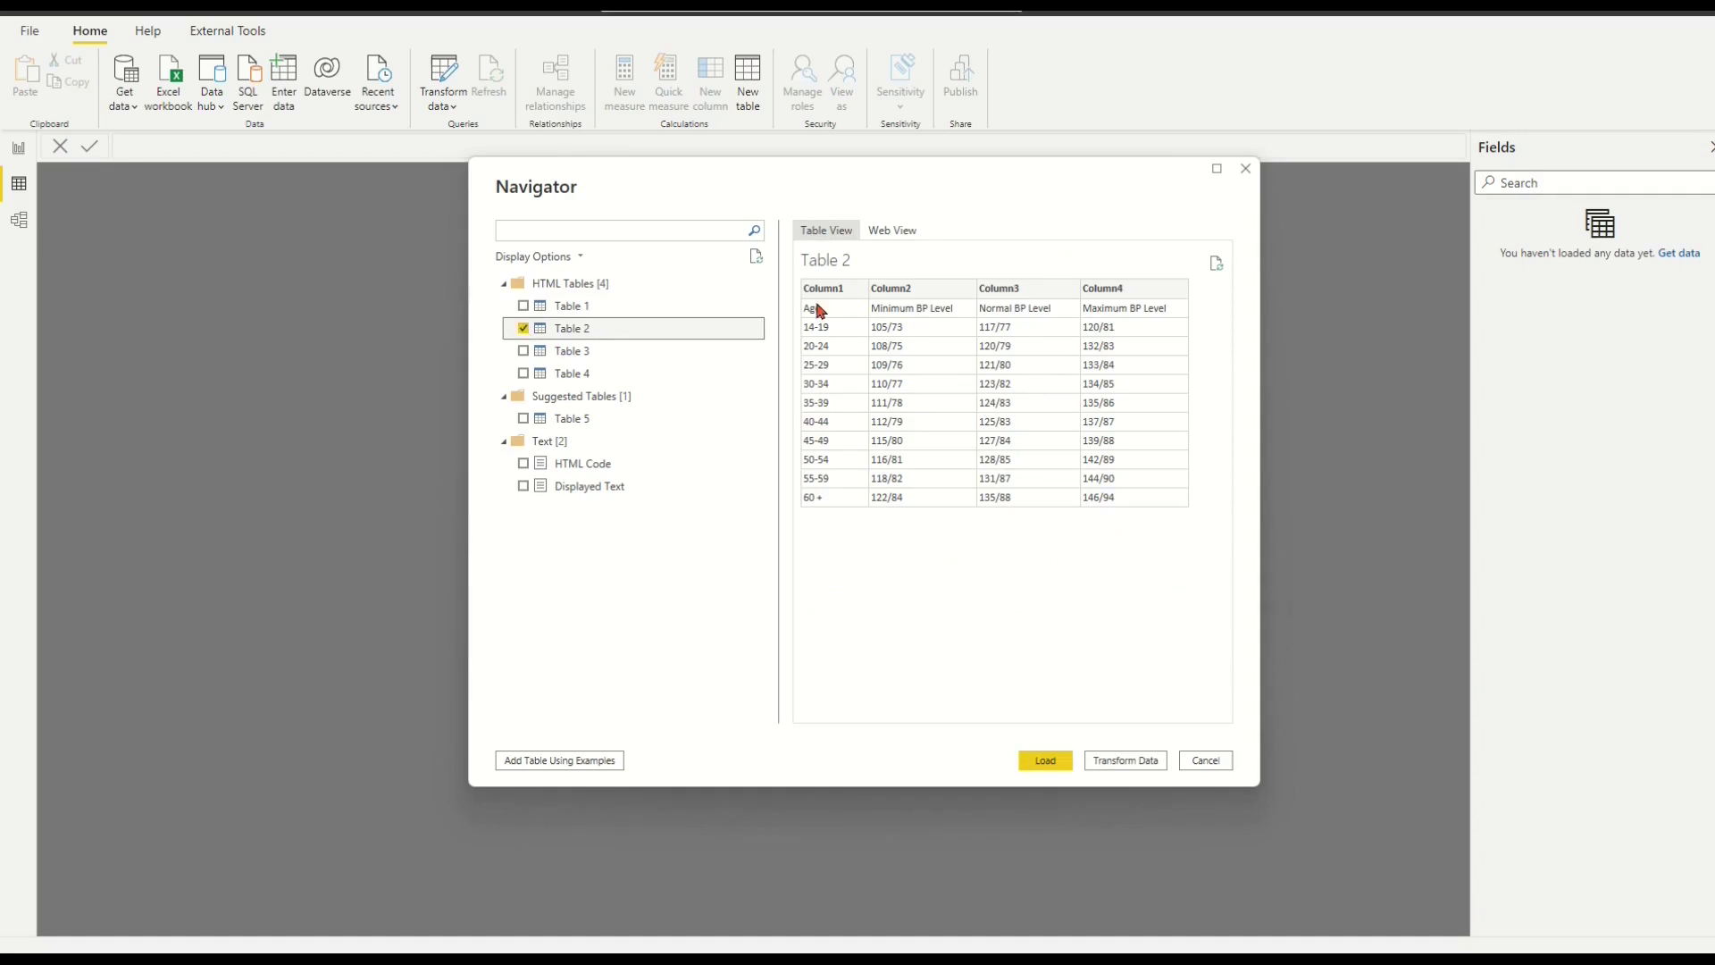
# Step: Select Table 3, the women's chart, and load both tables into the model
pyautogui.click(894, 230)
pyautogui.scroll(-6, 1068, 367)
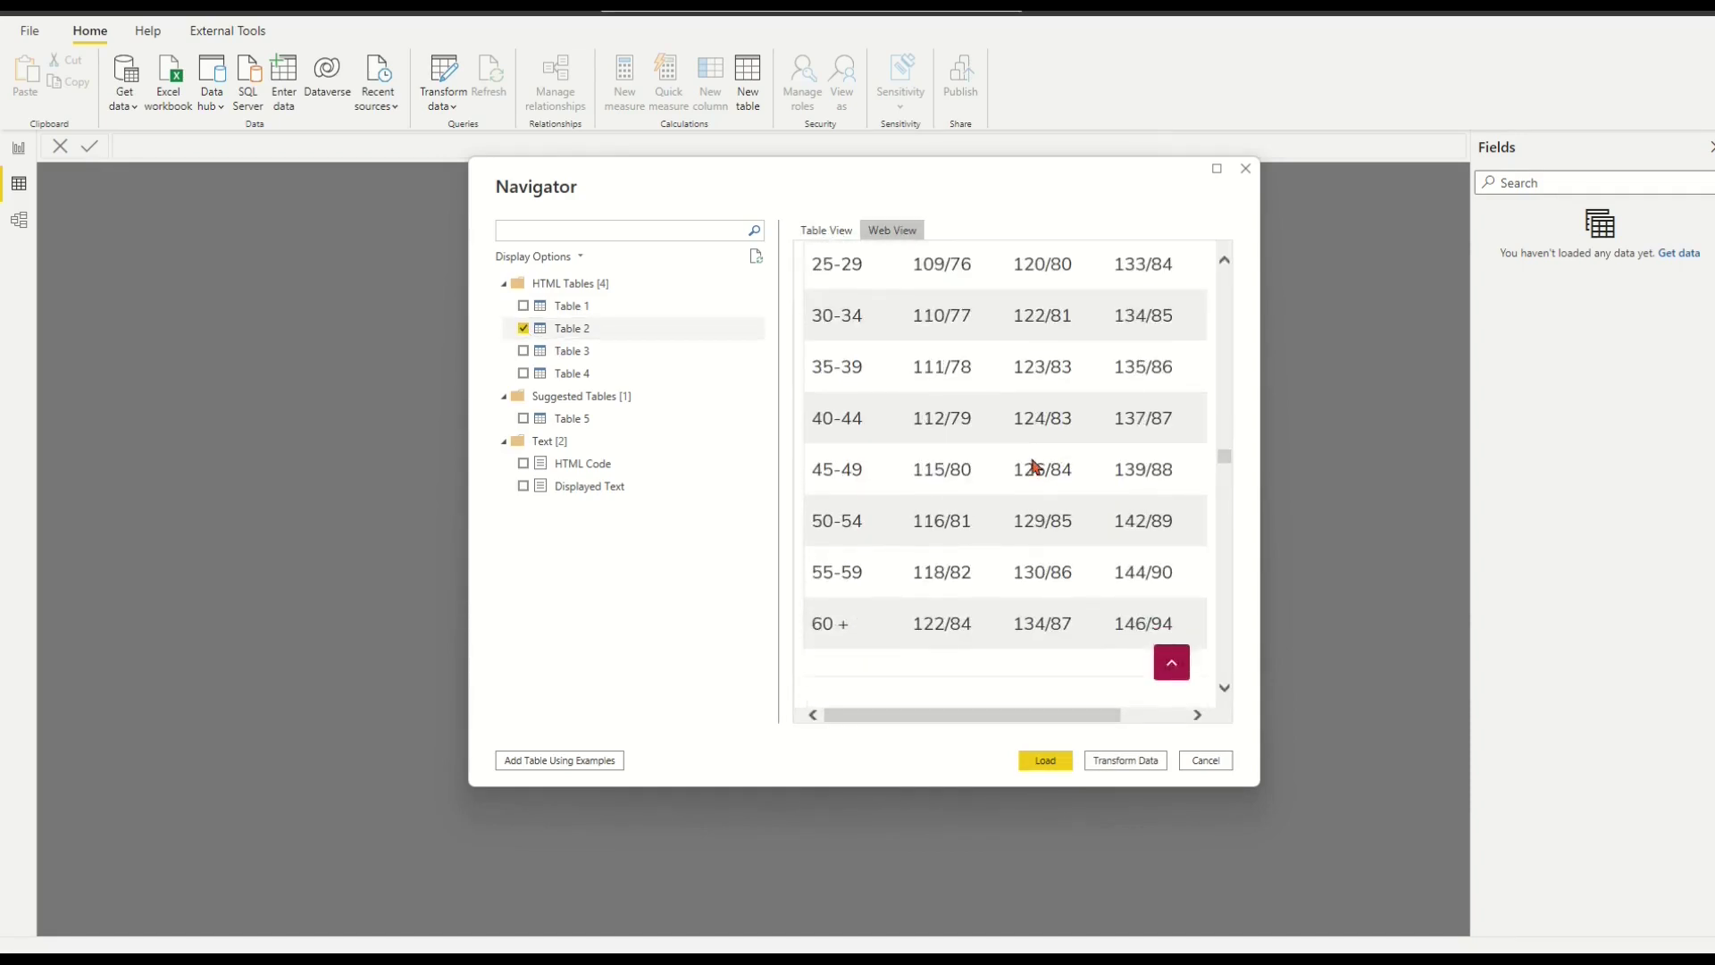
pyautogui.scroll(-1, 1033, 465)
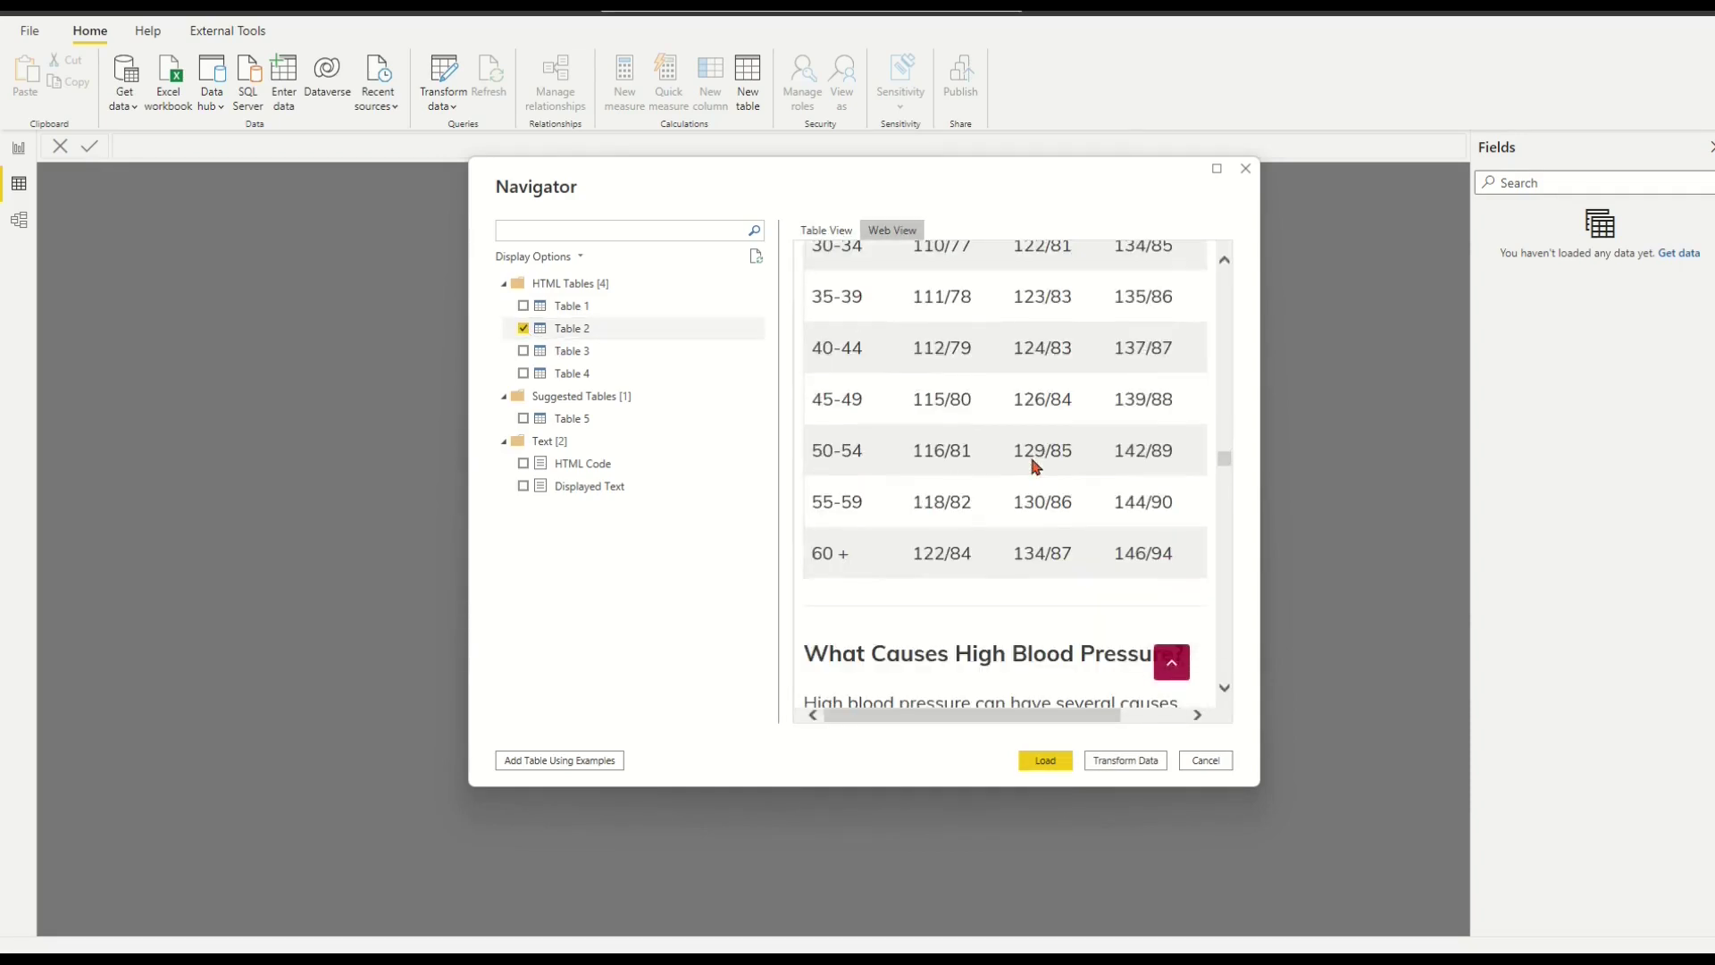
pyautogui.click(575, 358)
pyautogui.click(826, 231)
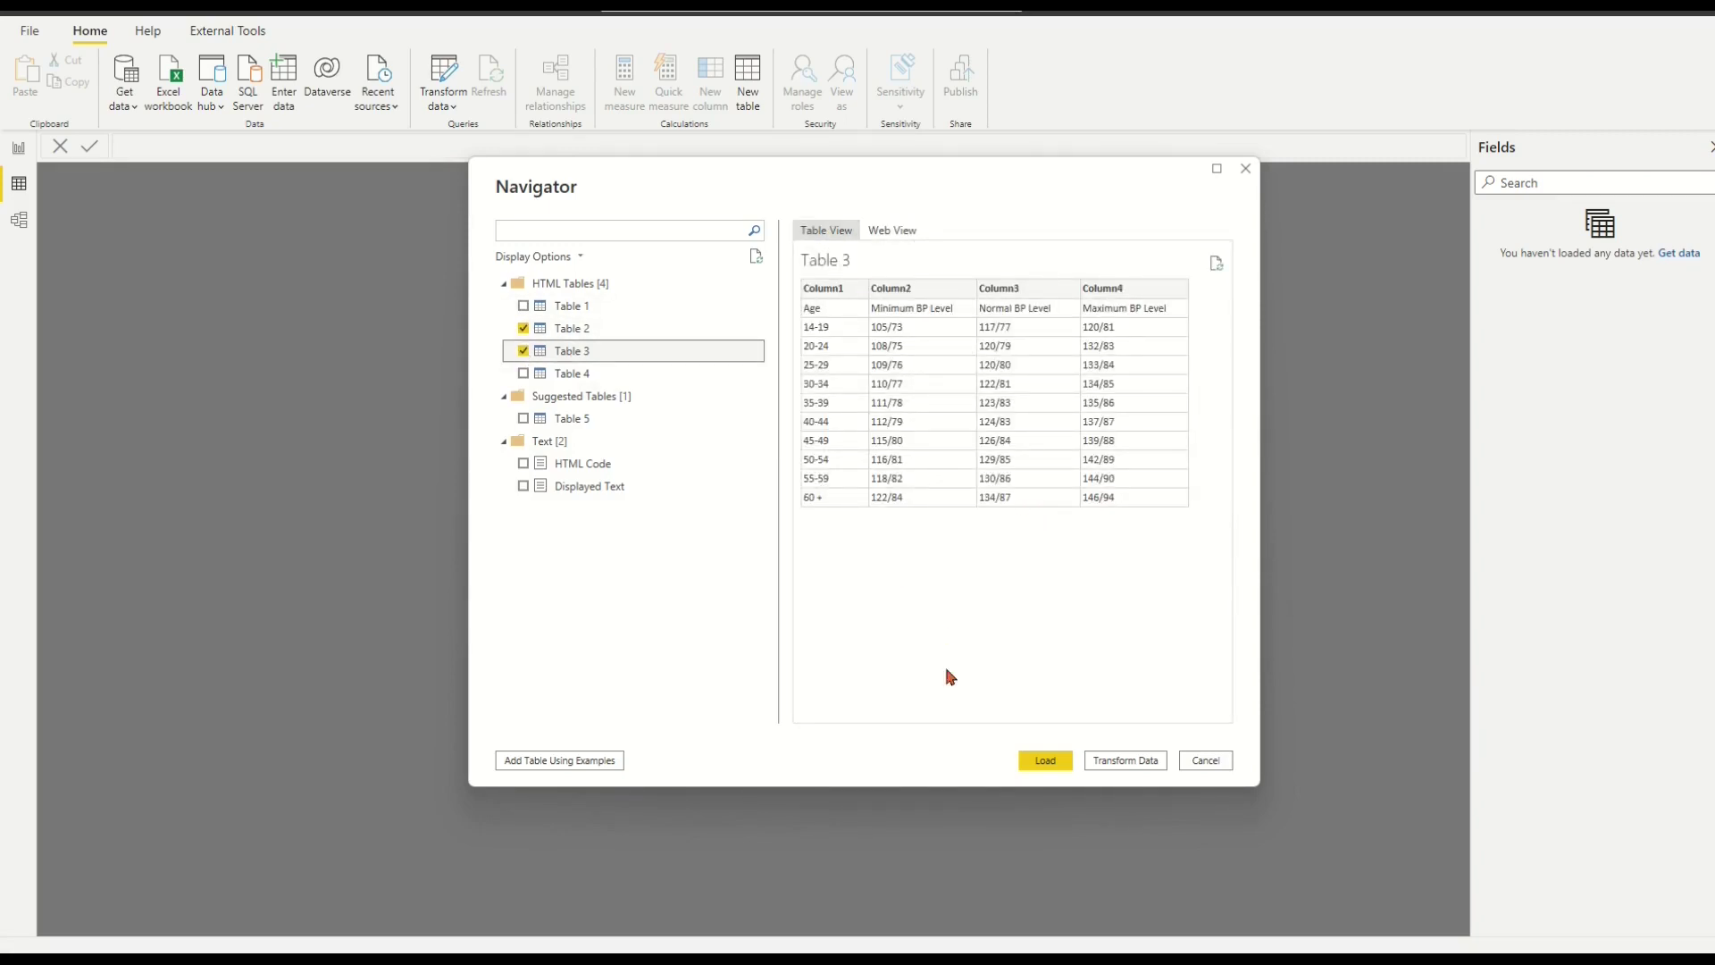
pyautogui.click(1040, 761)
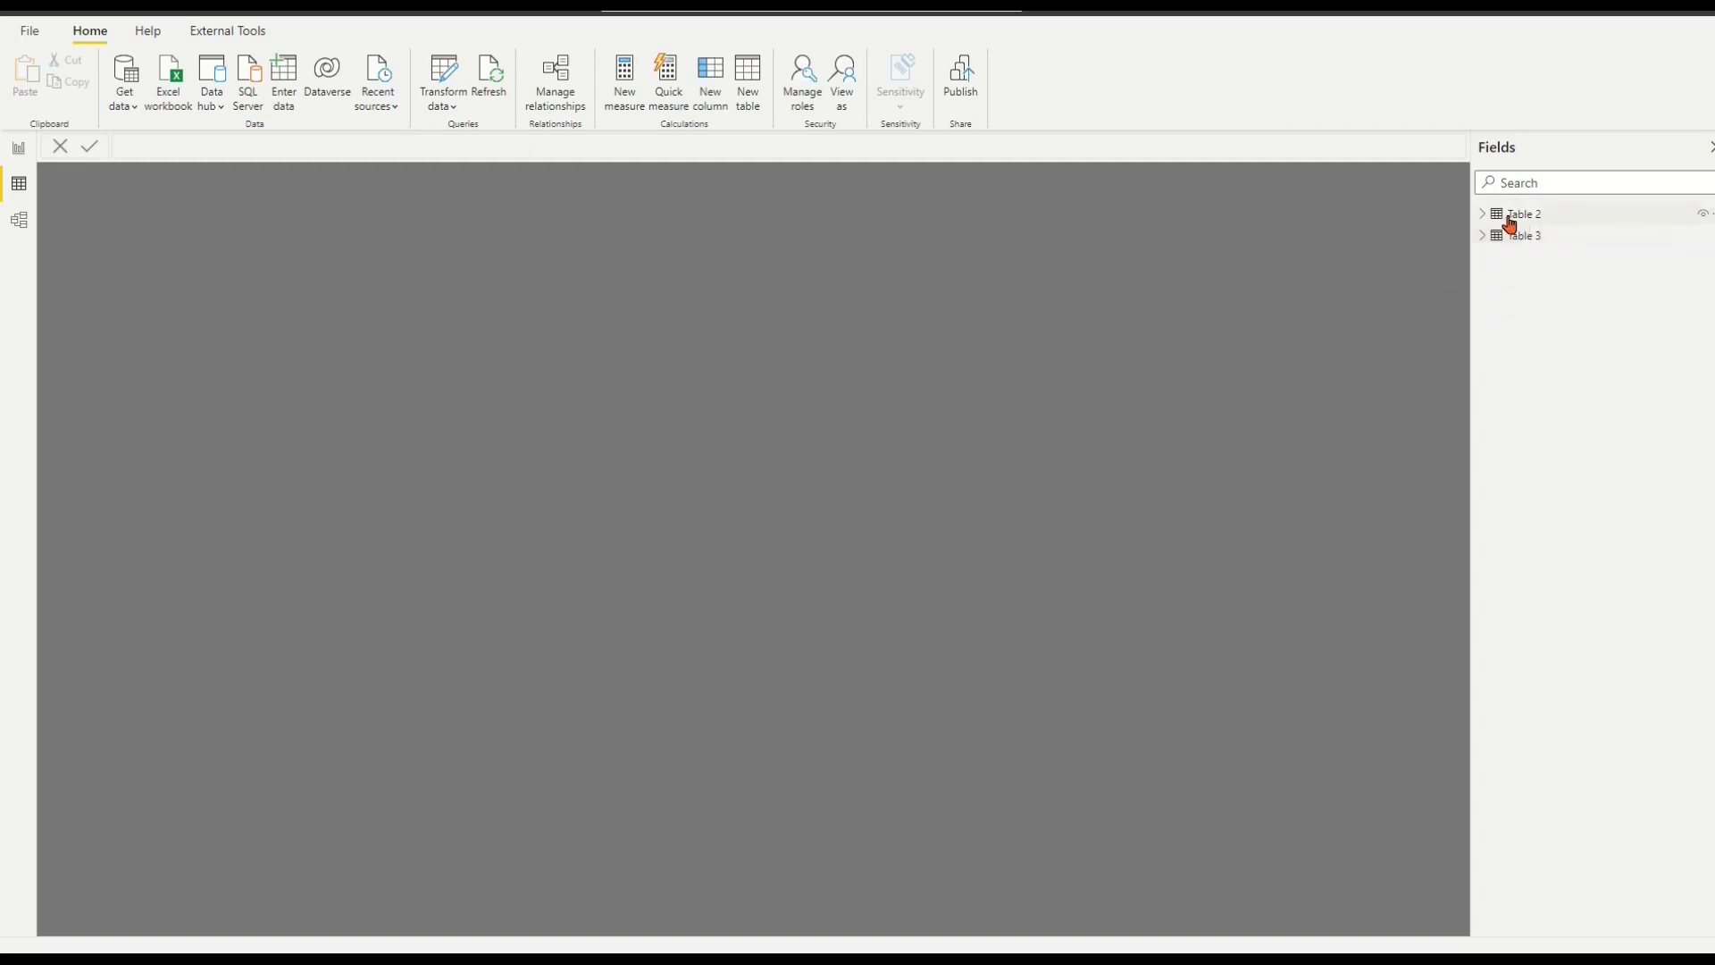
# Step: Rename Table 2 to Men_BP_Chart
pyautogui.click(1510, 214)
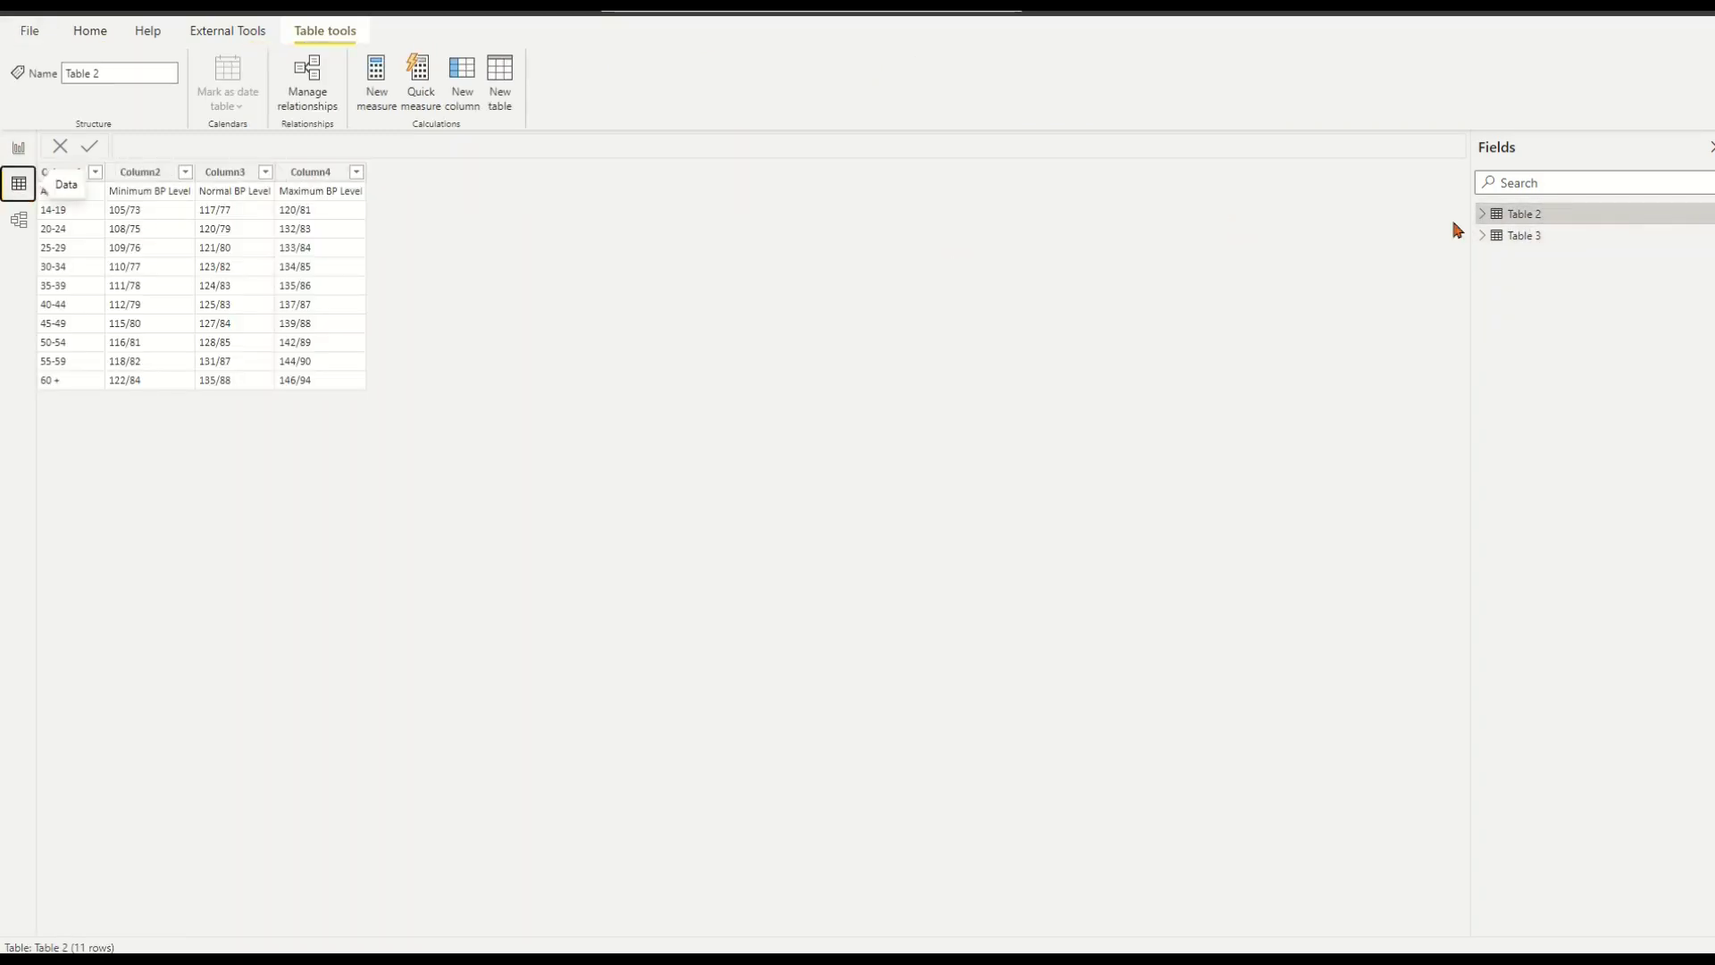
pyautogui.rightClick(1516, 216)
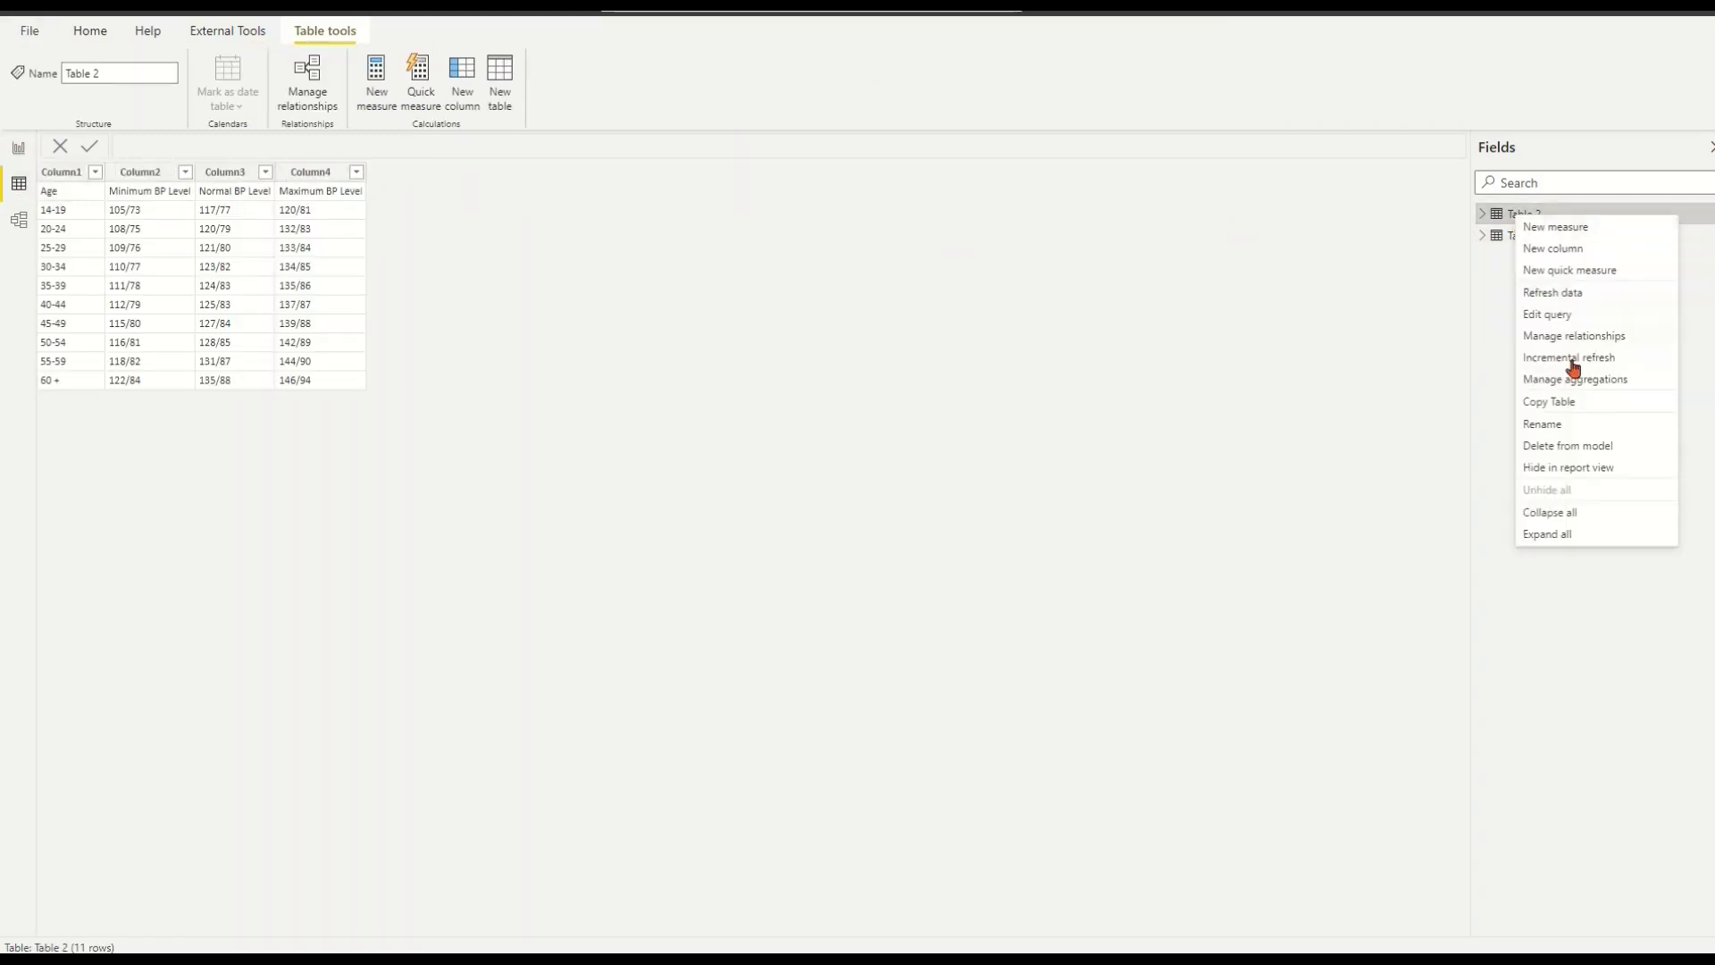
pyautogui.click(1554, 425)
pyautogui.write('Men_BP_Chart')
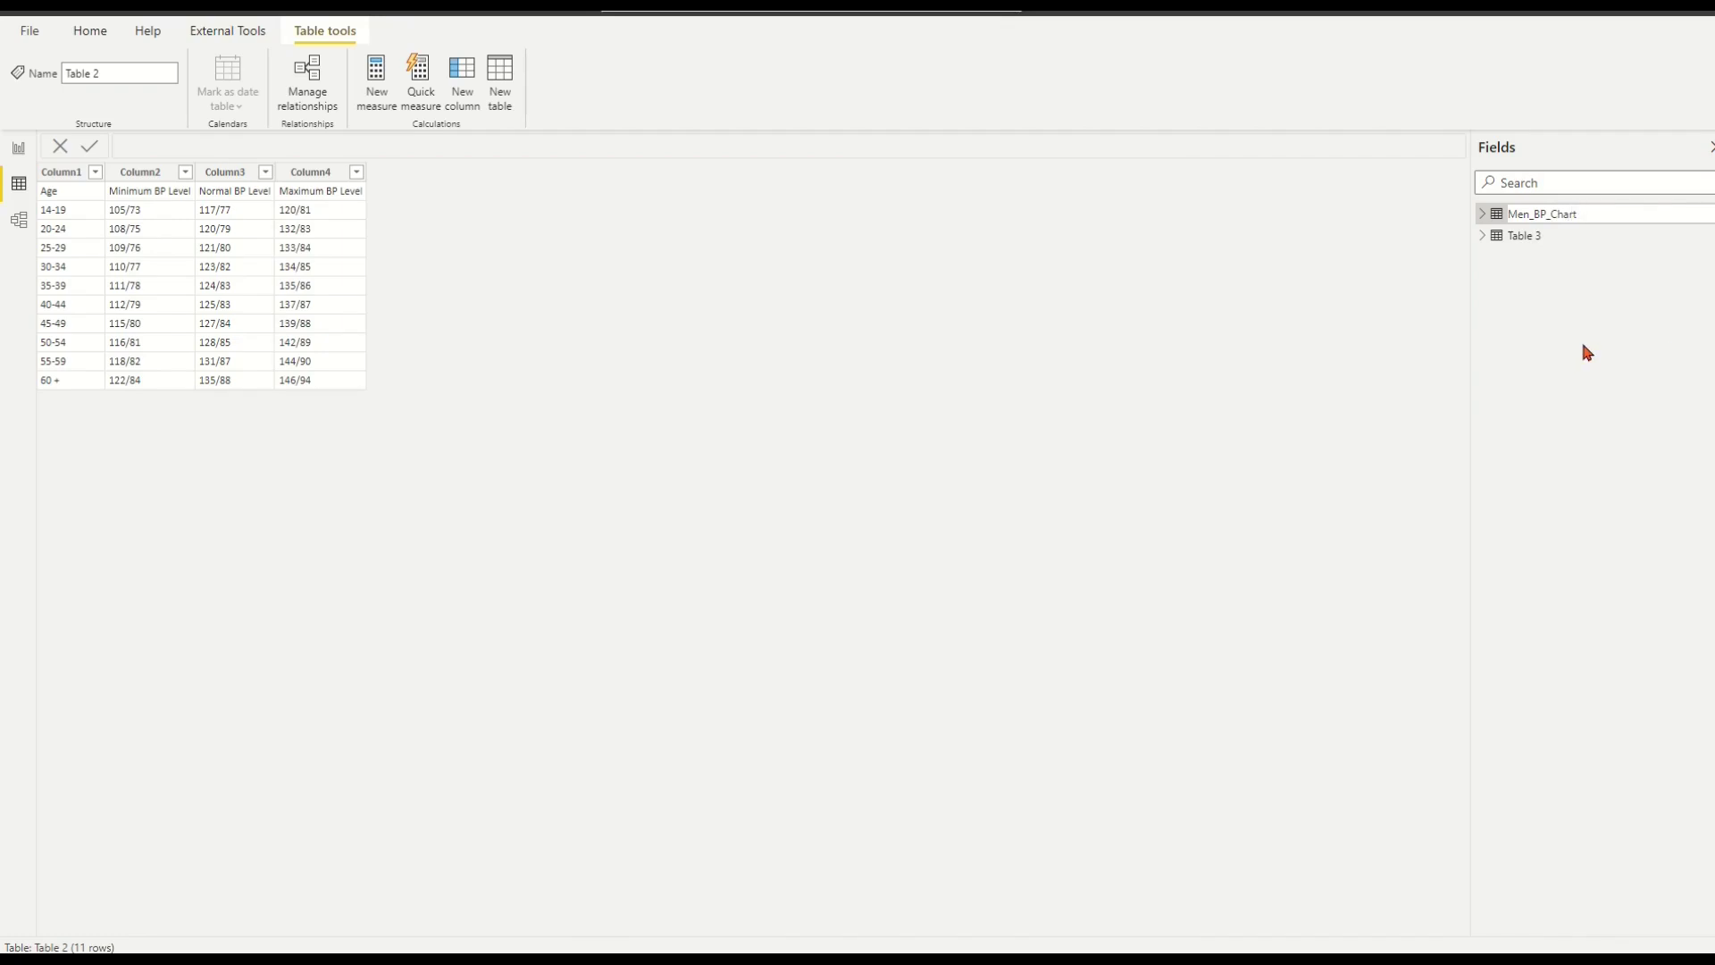
pyautogui.click(1579, 339)
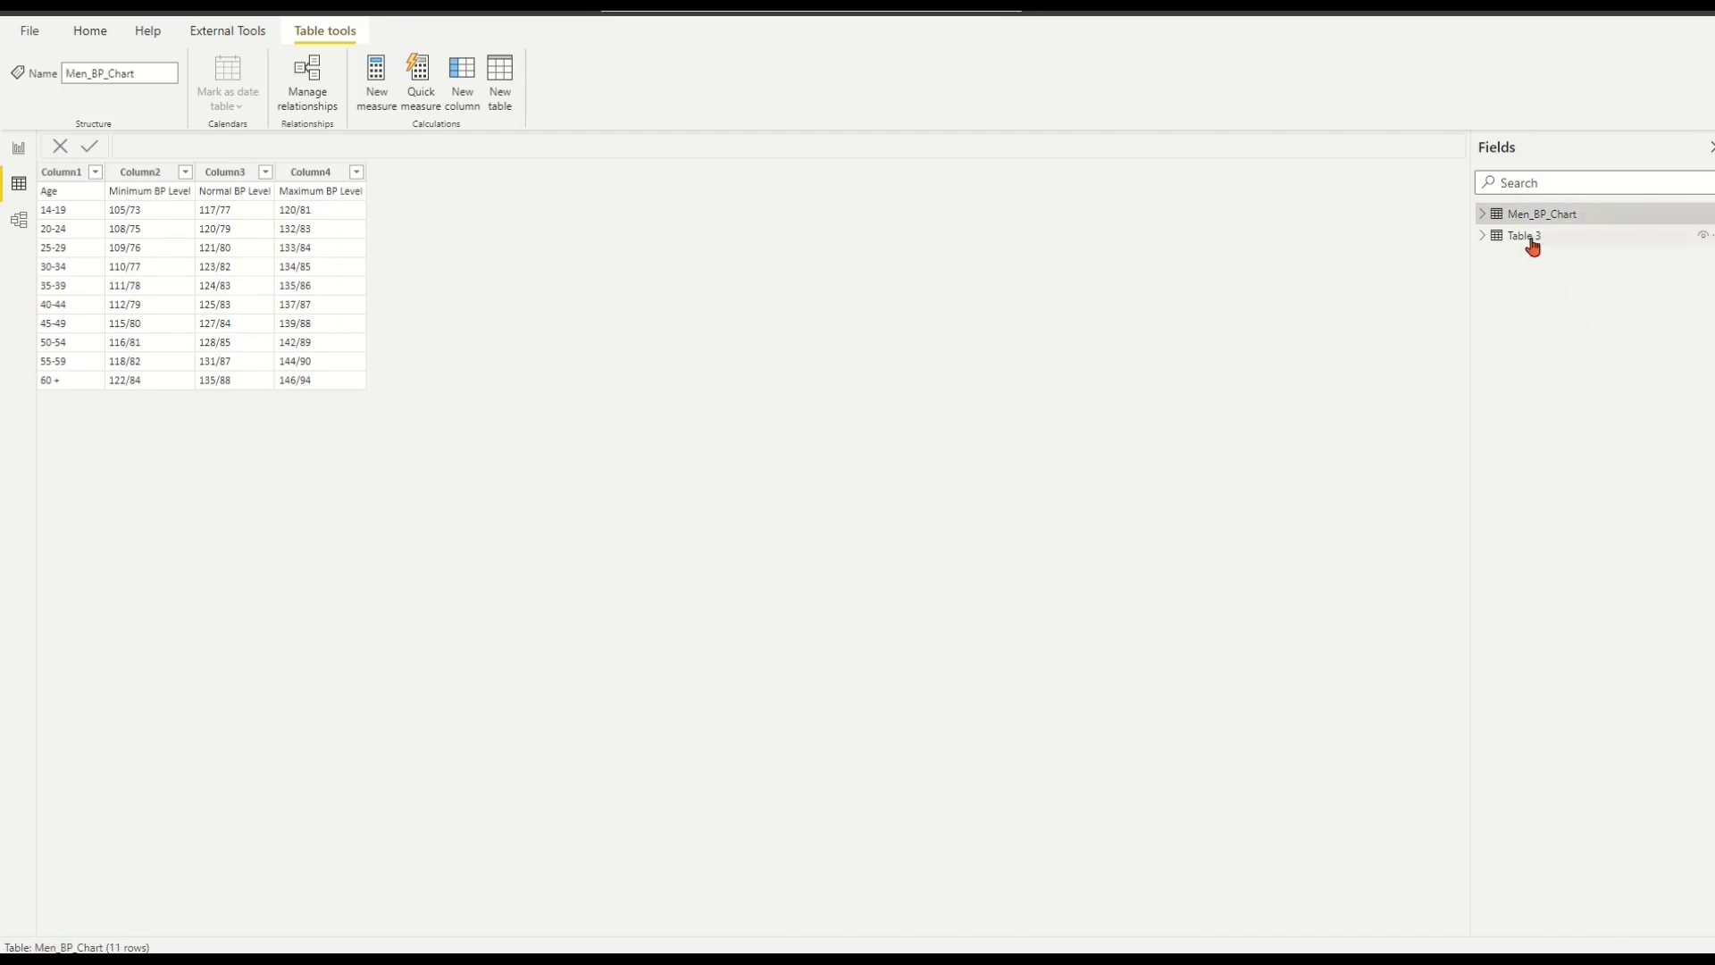
# Step: Rename Table 3 to Women_BP_Chart and open Men_BP_Chart's query for editing
pyautogui.rightClick(1529, 237)
pyautogui.click(1566, 448)
pyautogui.write('Women_B')
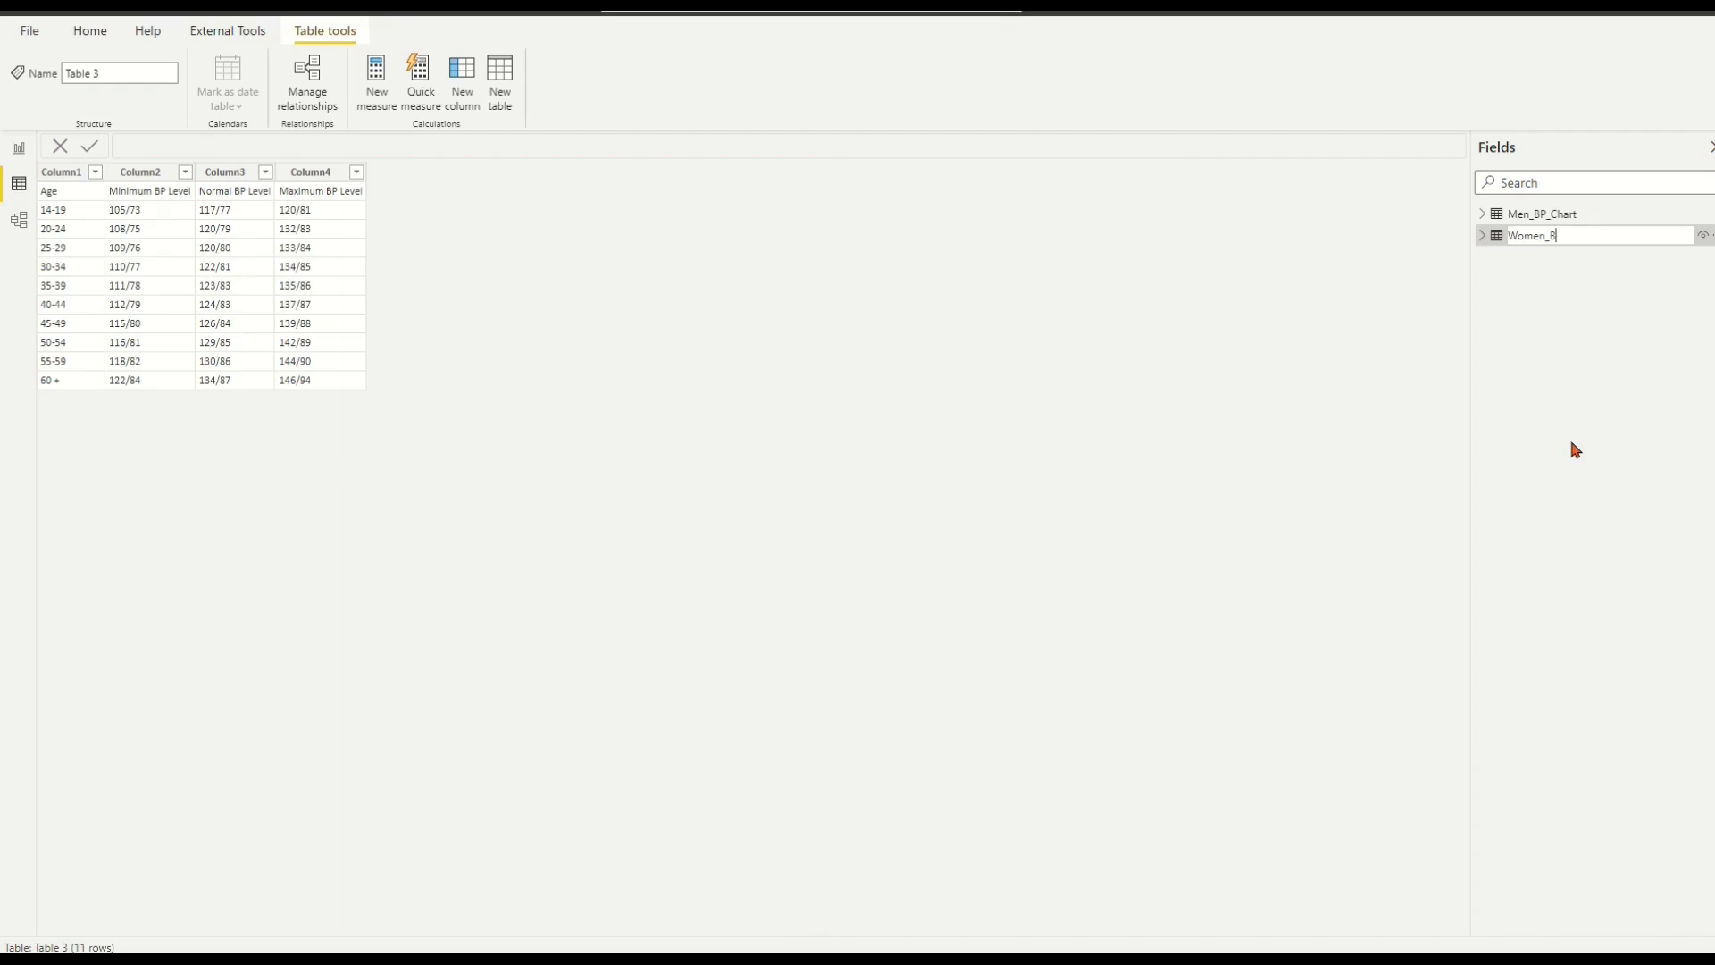
pyautogui.write('P_Chart')
pyautogui.press('Return')
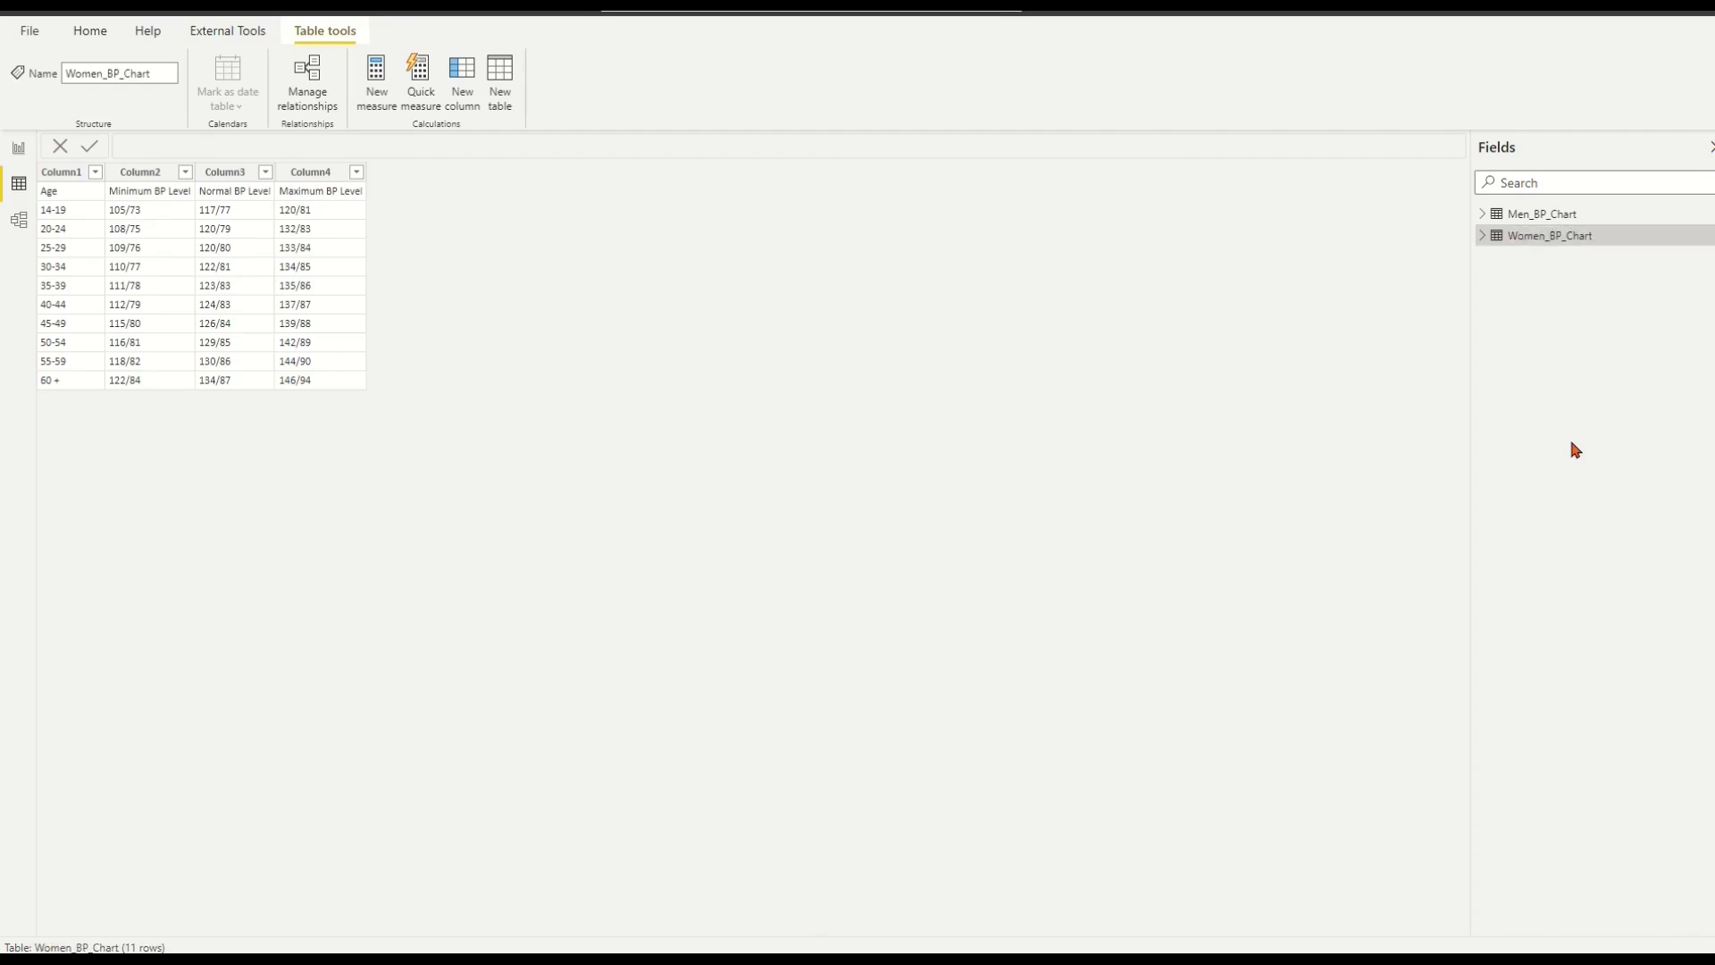
pyautogui.rightClick(1543, 218)
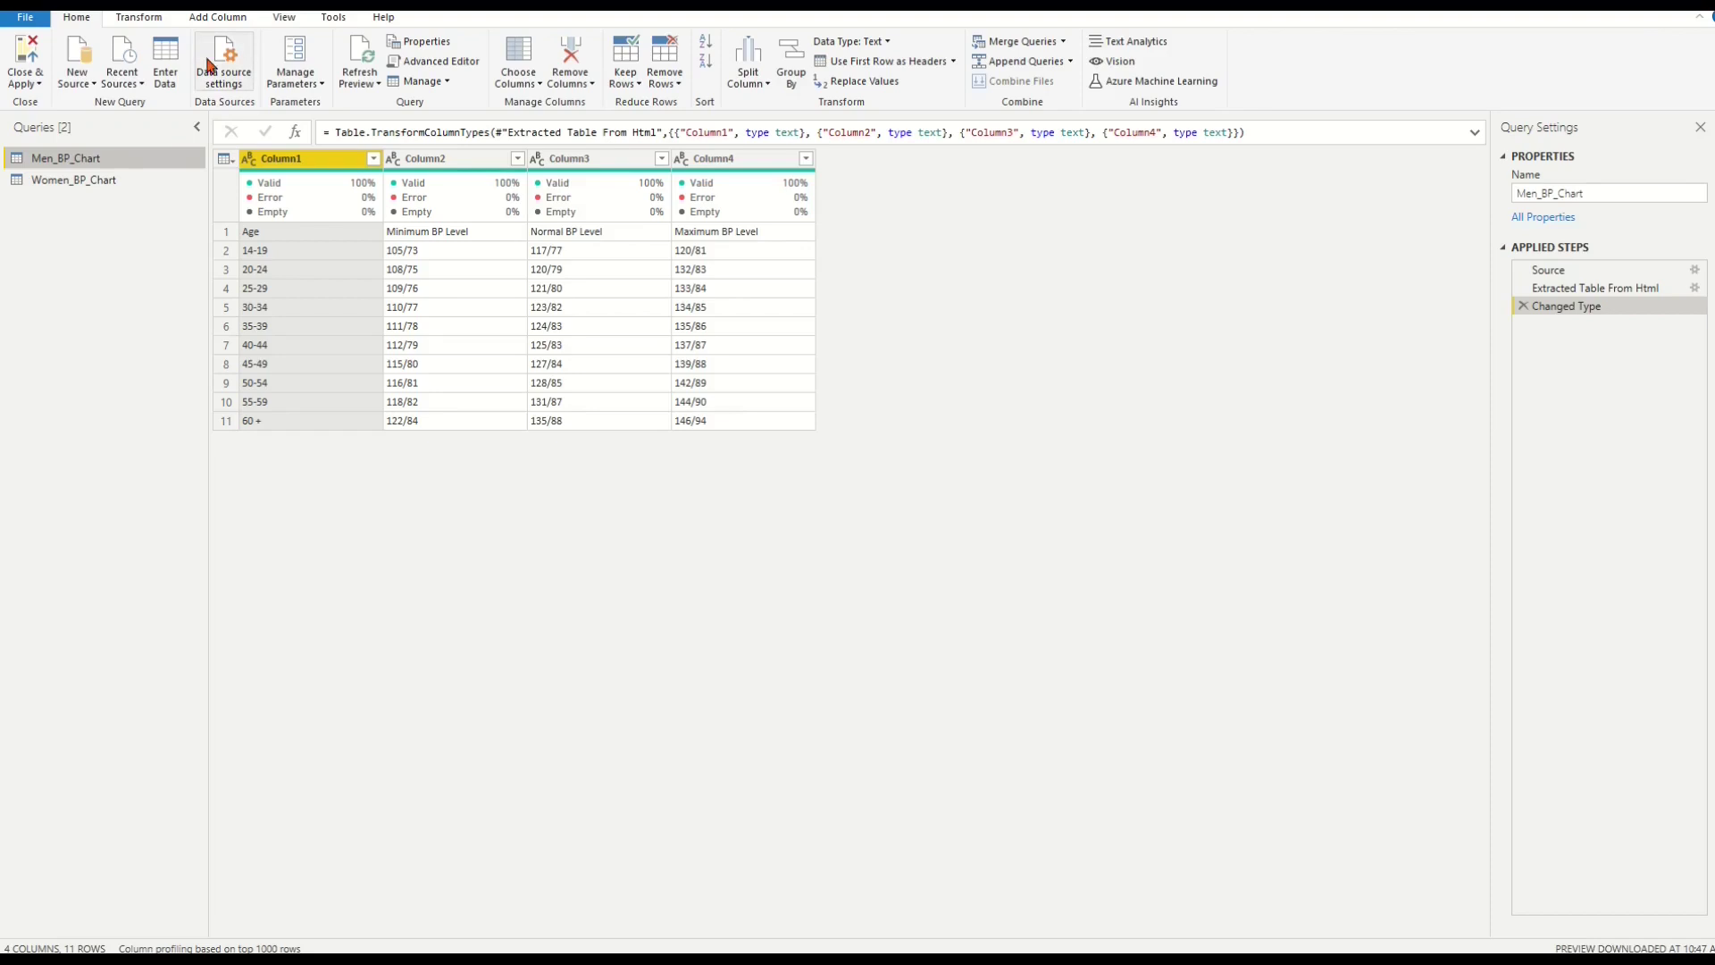
# Step: Promote Men_BP_Chart's first row to headers: Age, Minimum, Normal and Maximum BP Level
pyautogui.click(158, 19)
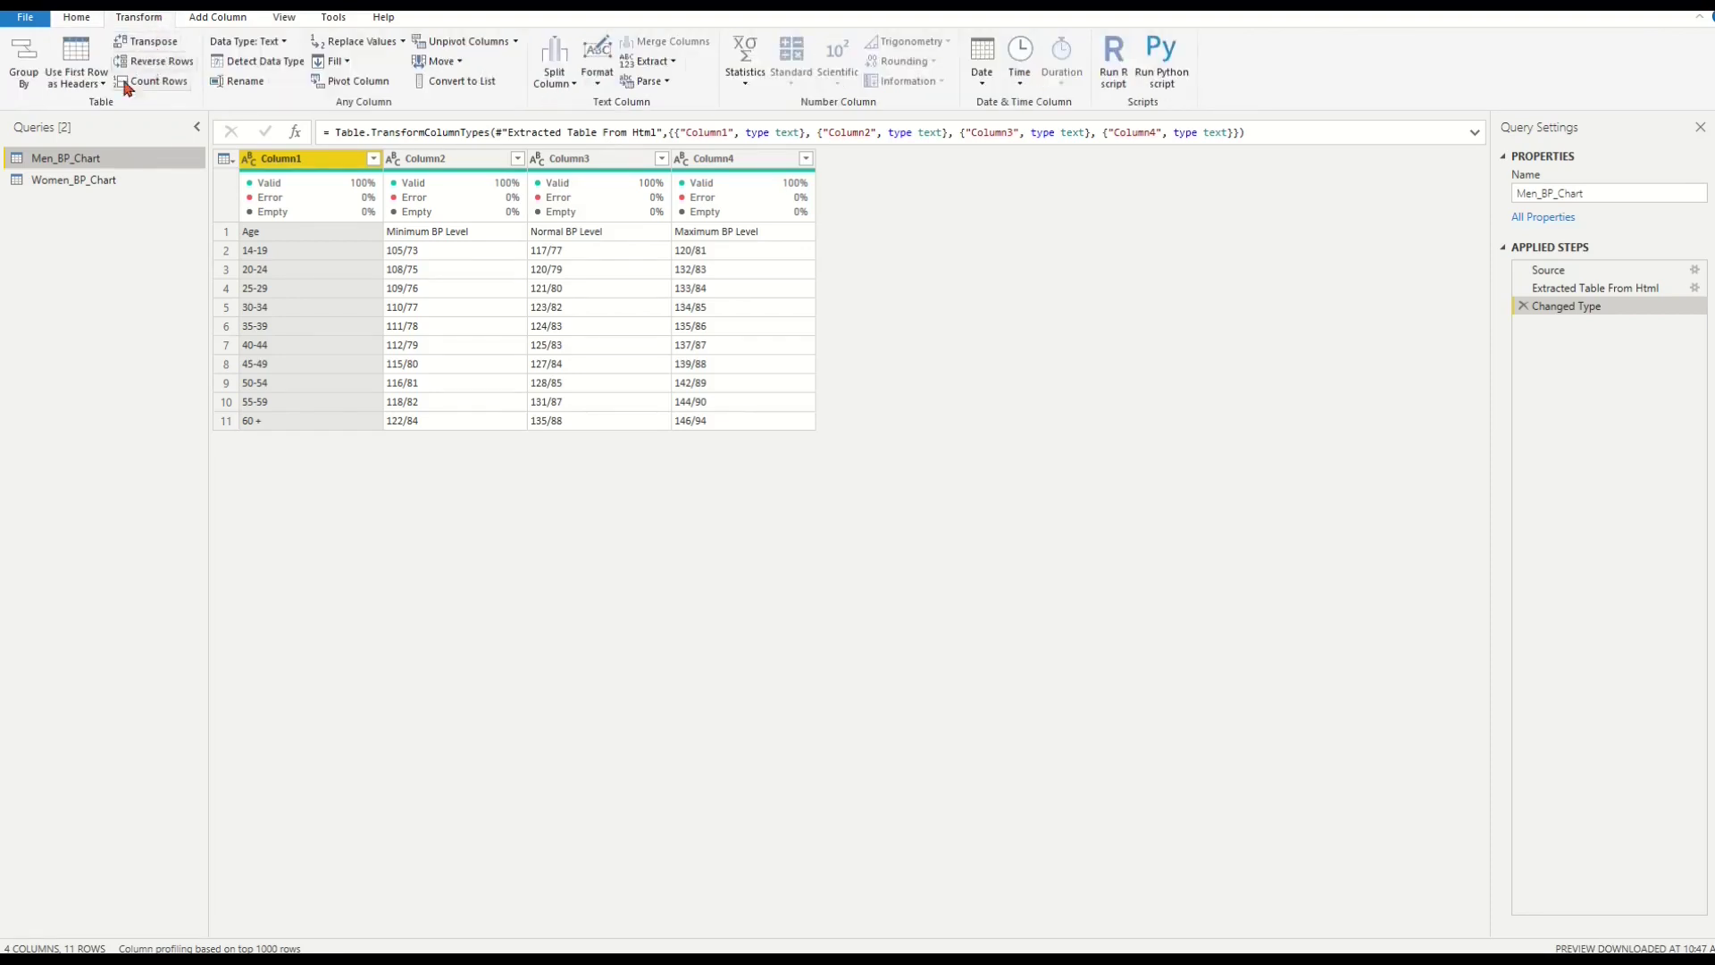
pyautogui.click(82, 73)
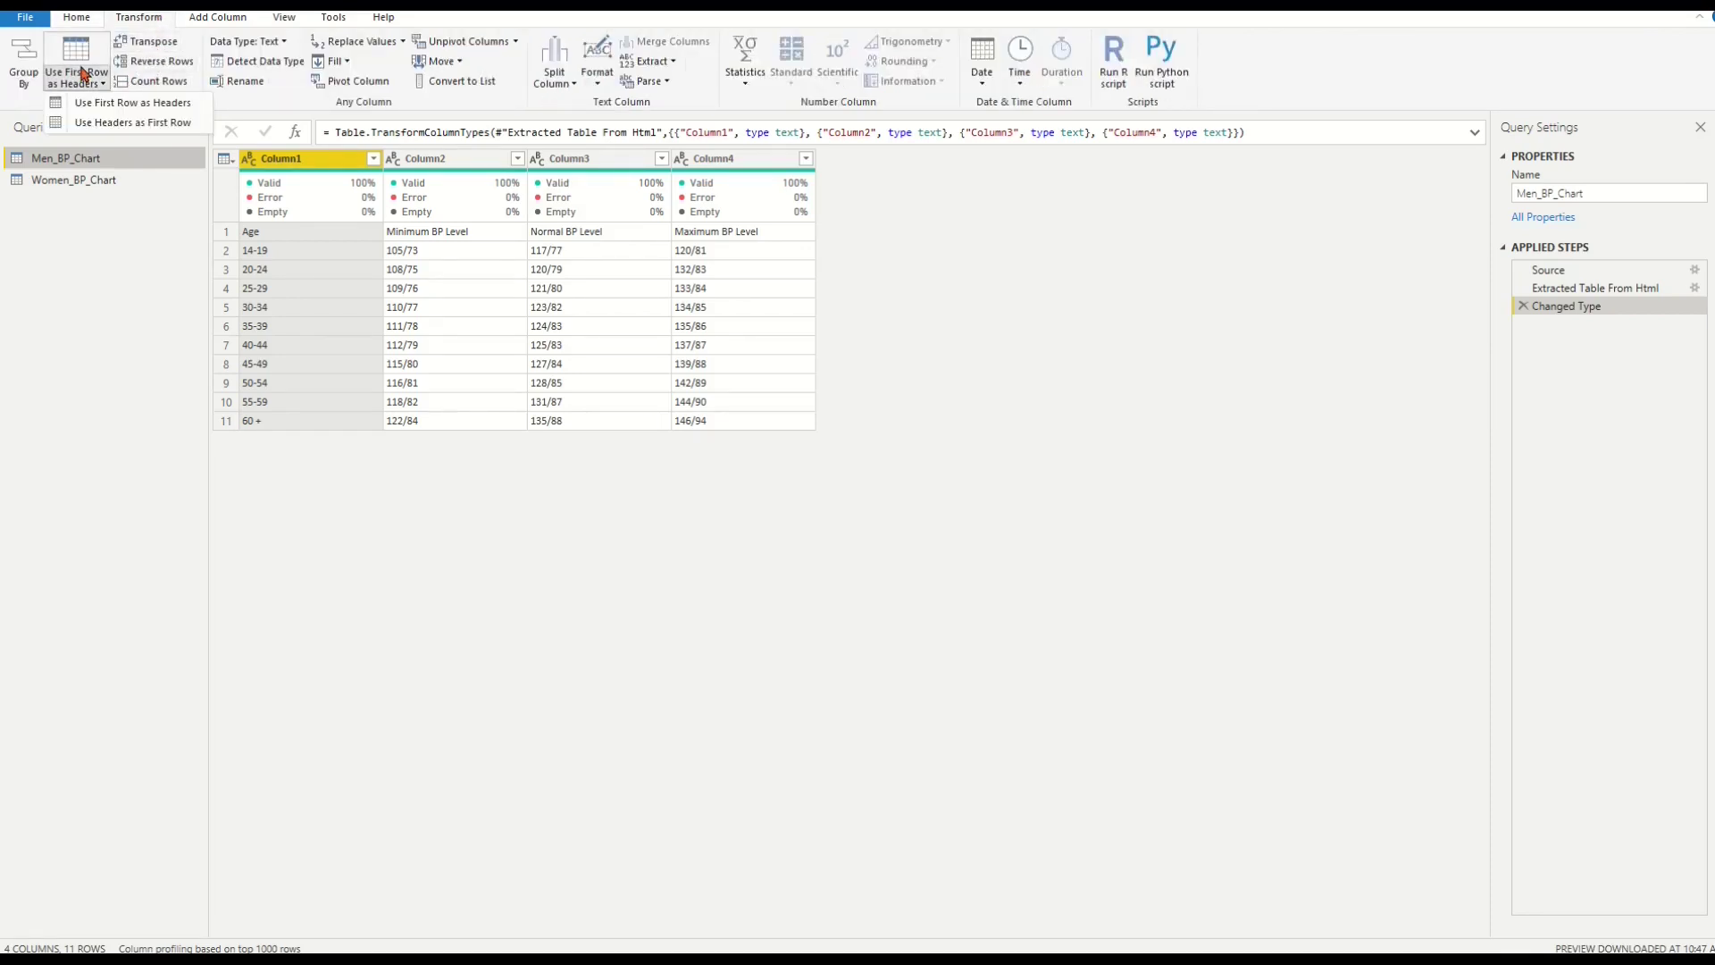
pyautogui.click(98, 103)
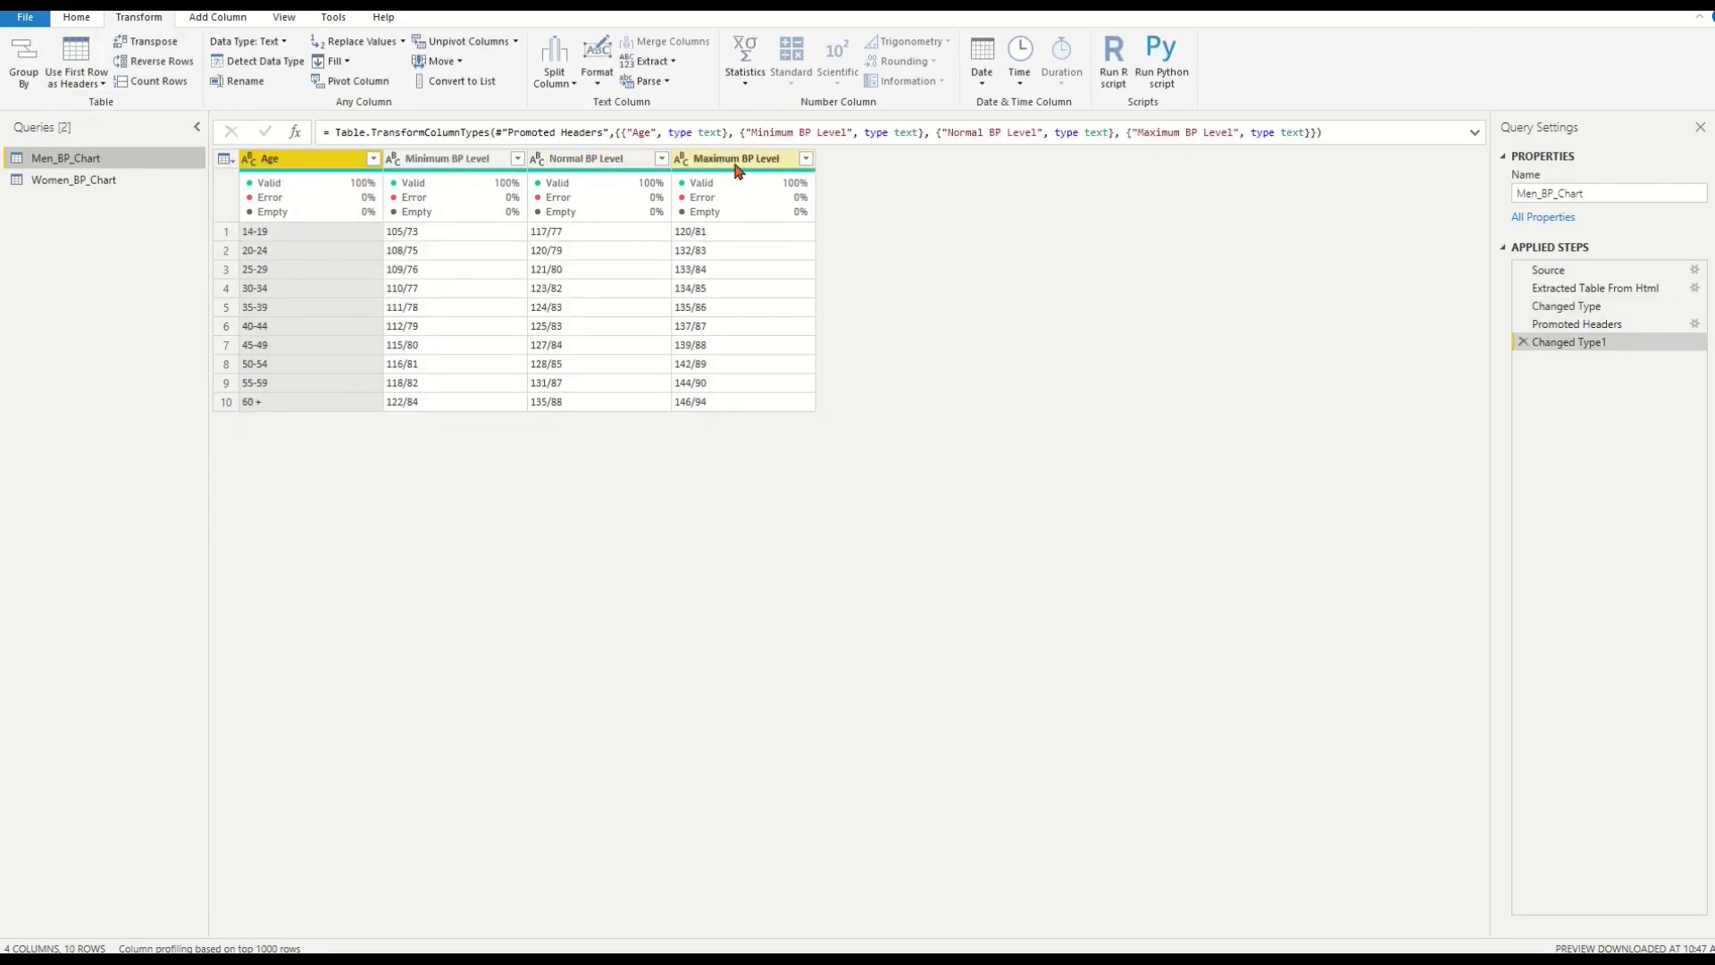
# Step: Add a custom column Gender = "Men" to Men_BP_Chart and move it to the front
pyautogui.click(214, 19)
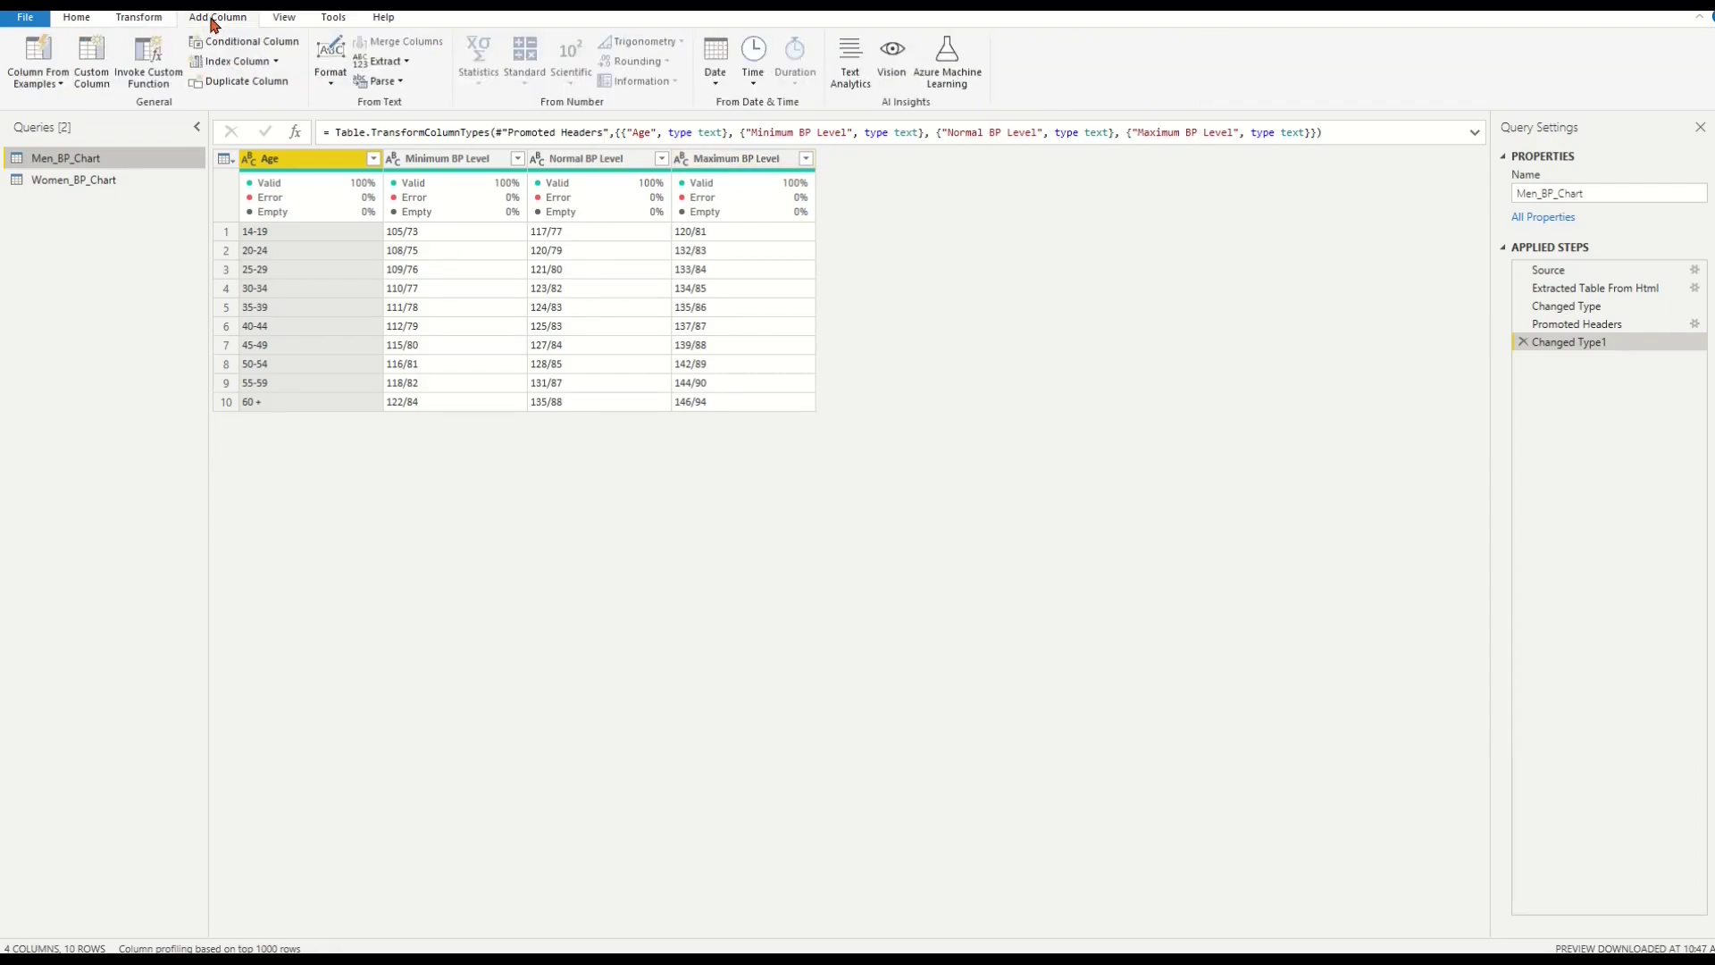
pyautogui.click(92, 64)
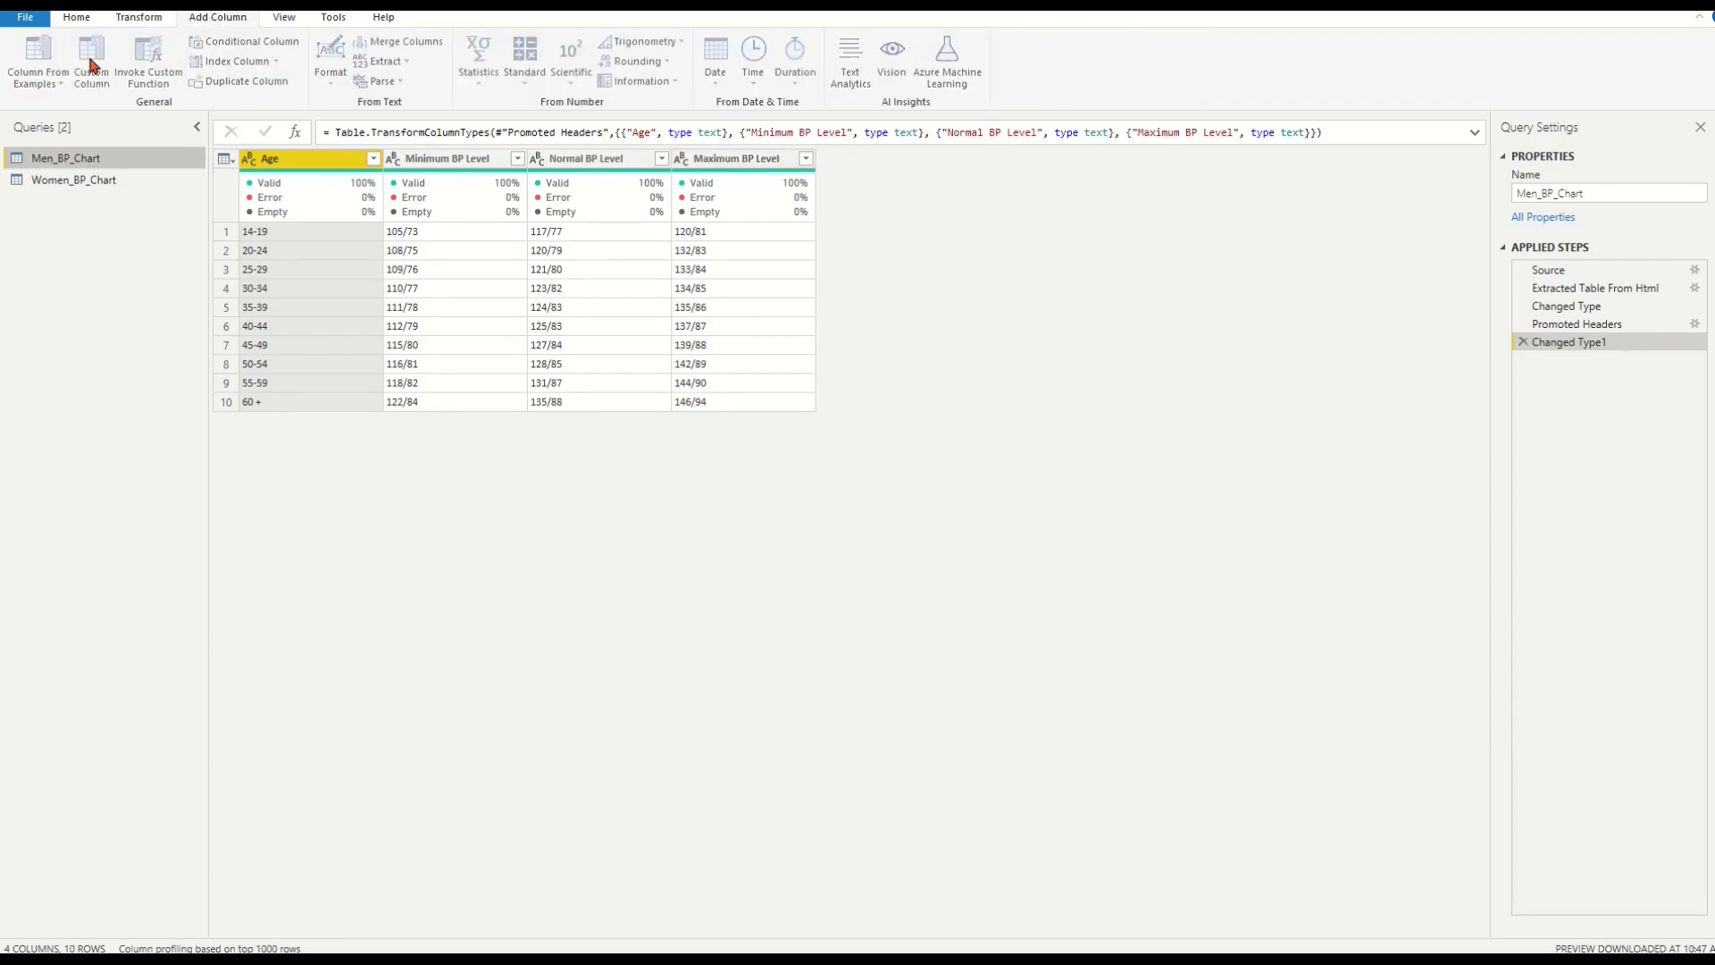
pyautogui.hotkey('ctrl', 'a')
pyautogui.write('Gender')
pyautogui.click(591, 421)
pyautogui.write('"M')
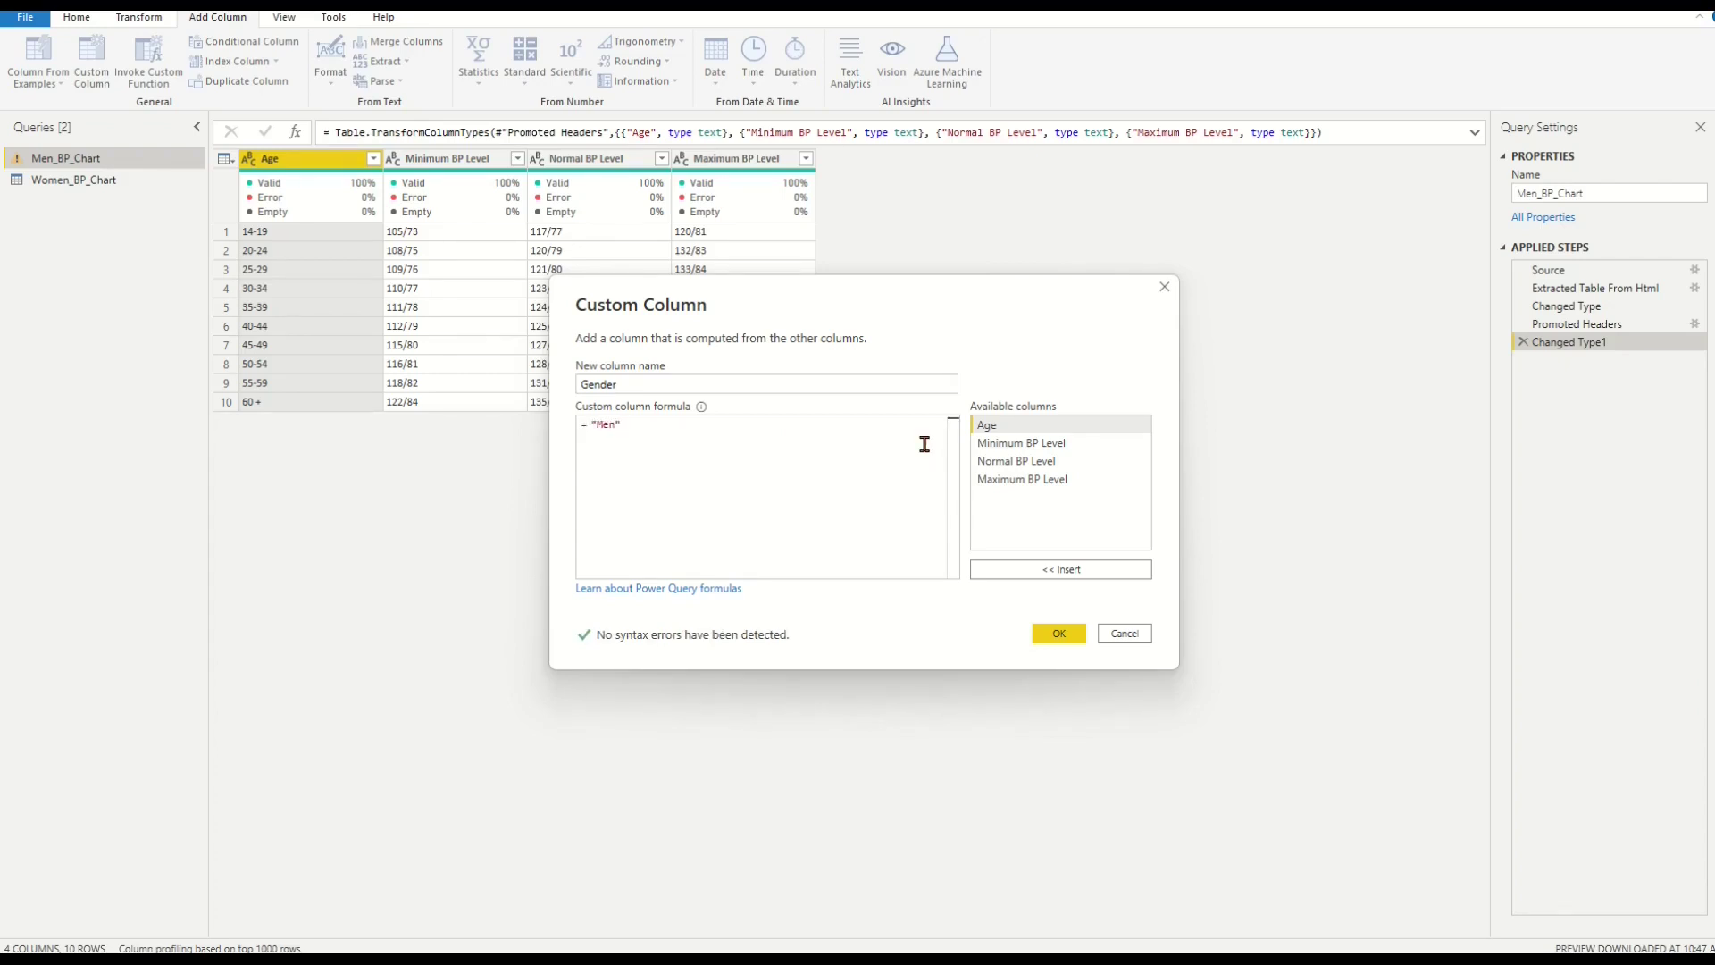
pyautogui.click(1061, 635)
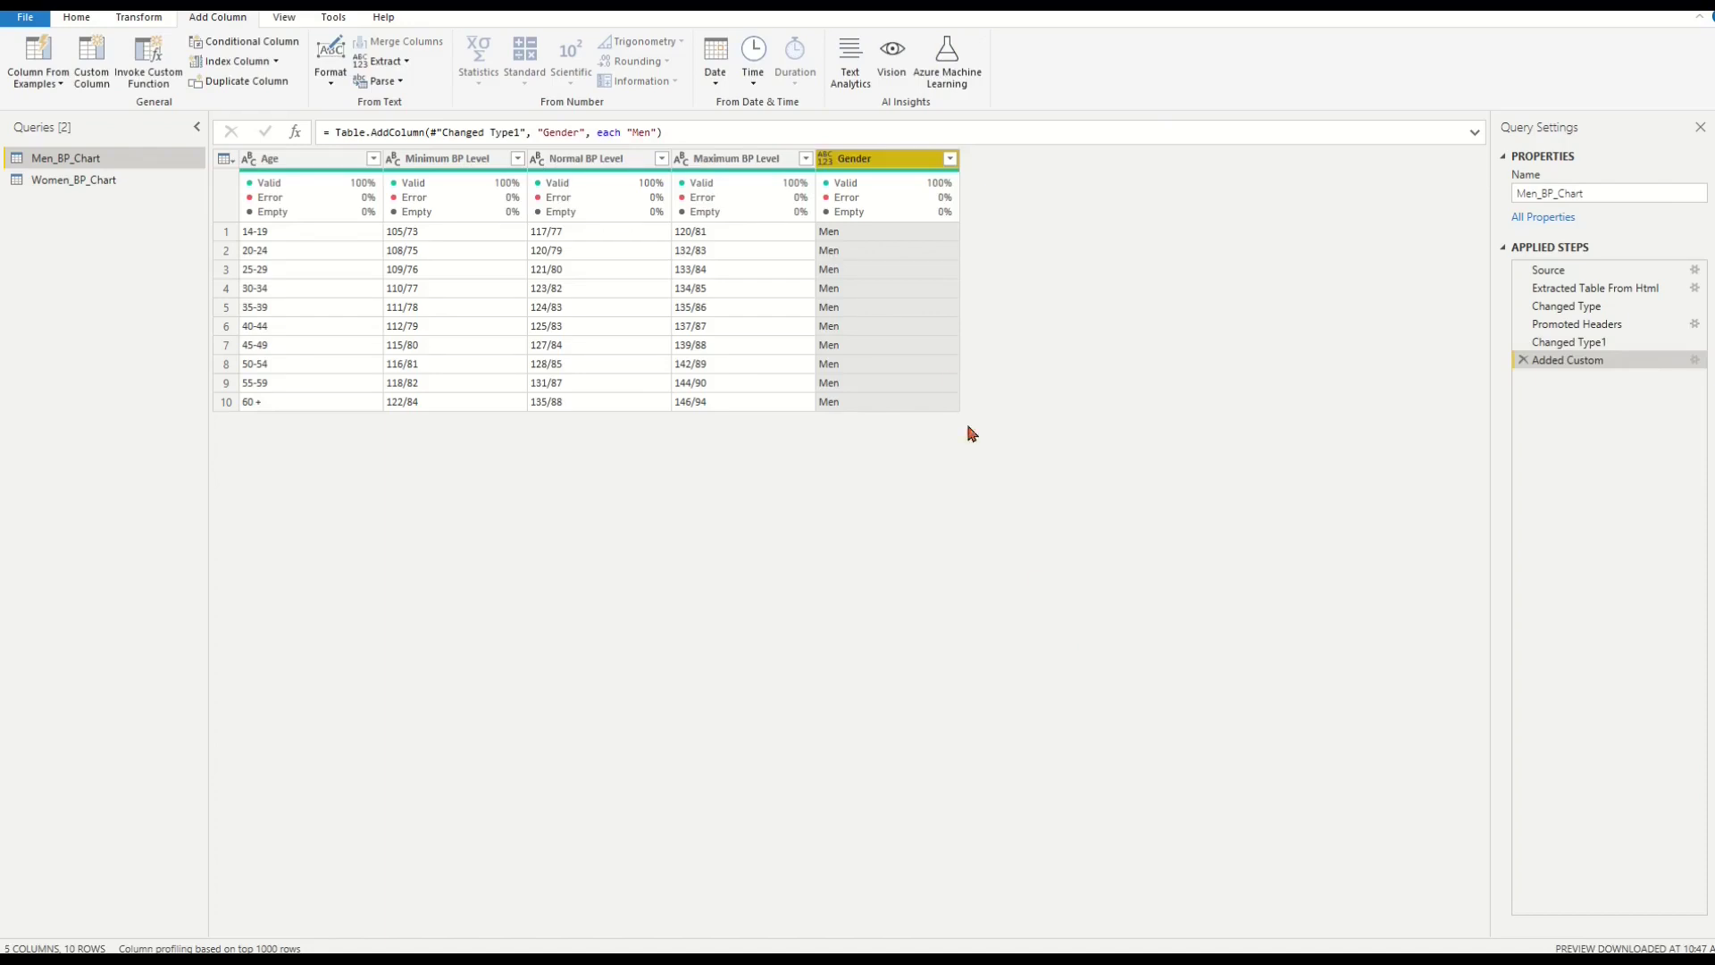
pyautogui.moveTo(860, 168); pyautogui.dragTo(314, 225)
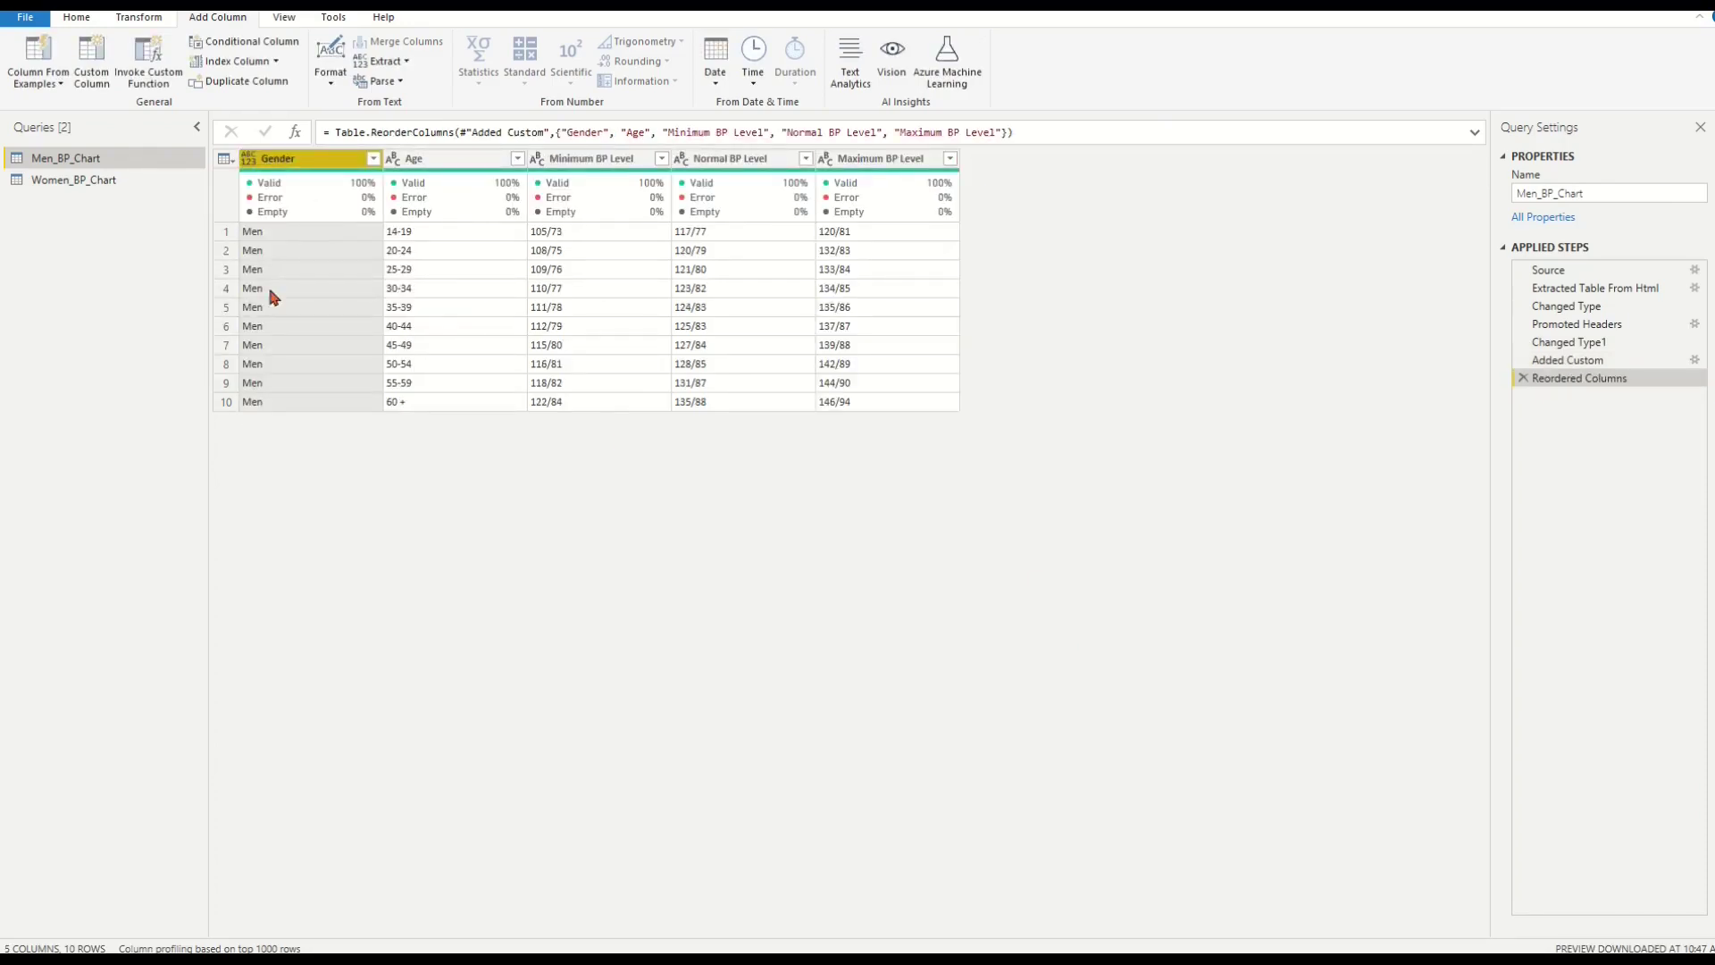
# Step: Promote Women_BP_Chart's first row to column headers
pyautogui.click(106, 180)
pyautogui.click(139, 17)
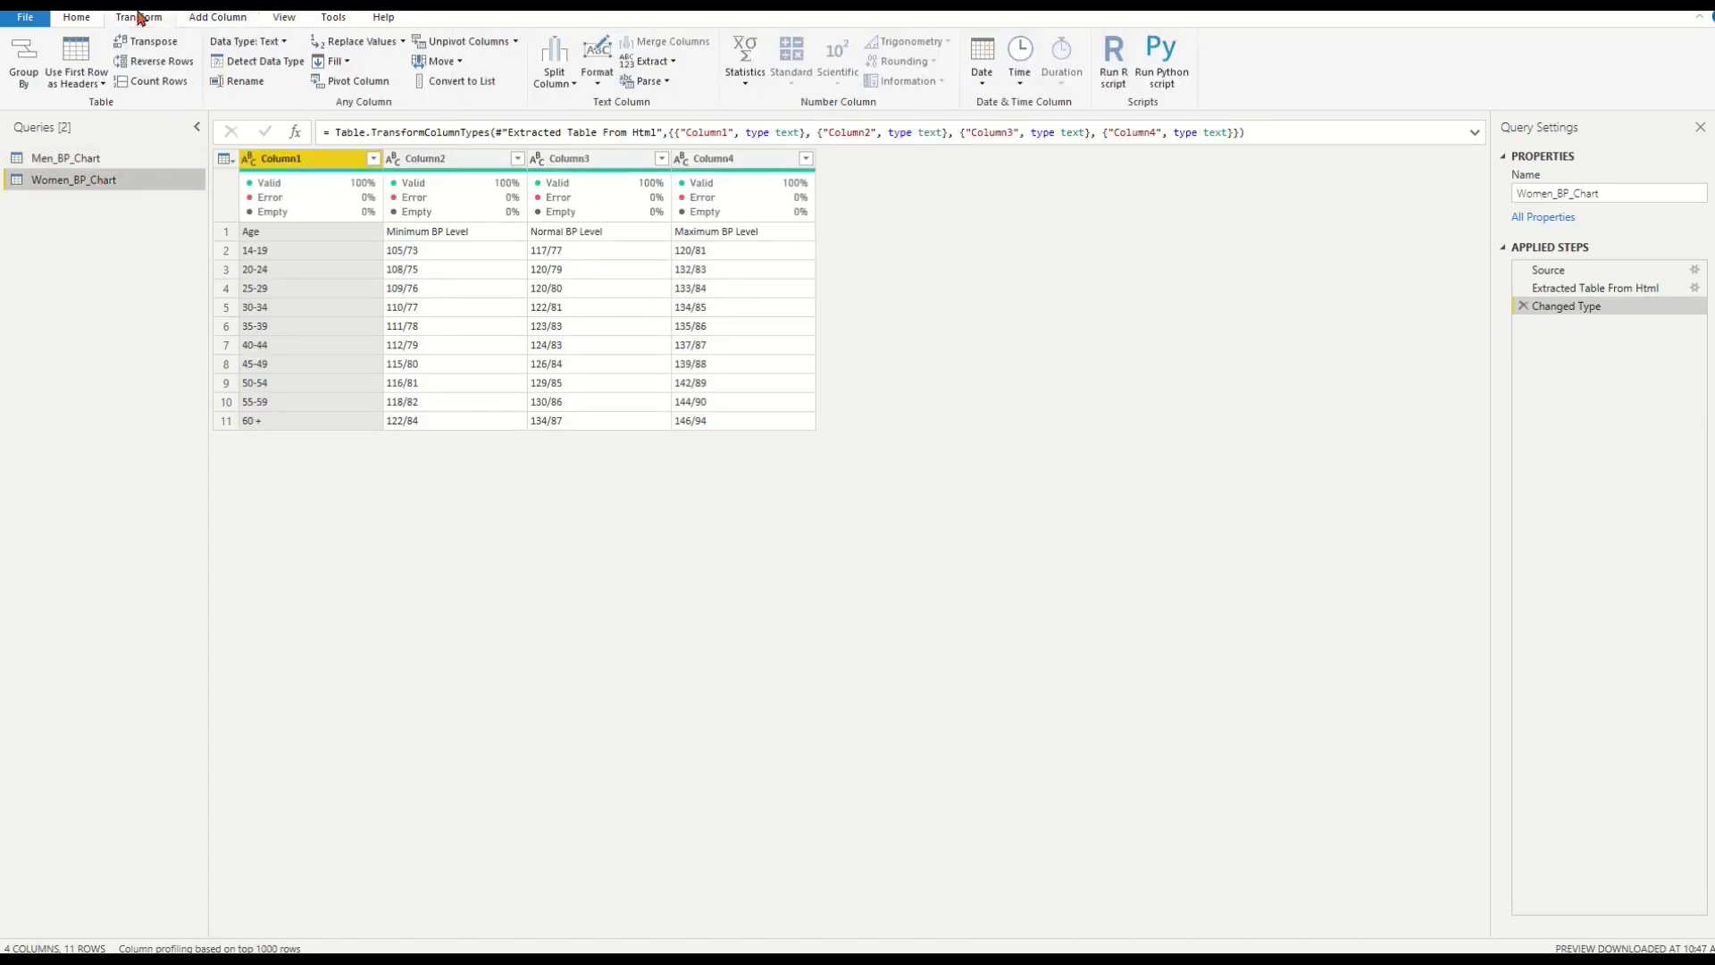
pyautogui.click(97, 83)
pyautogui.click(101, 104)
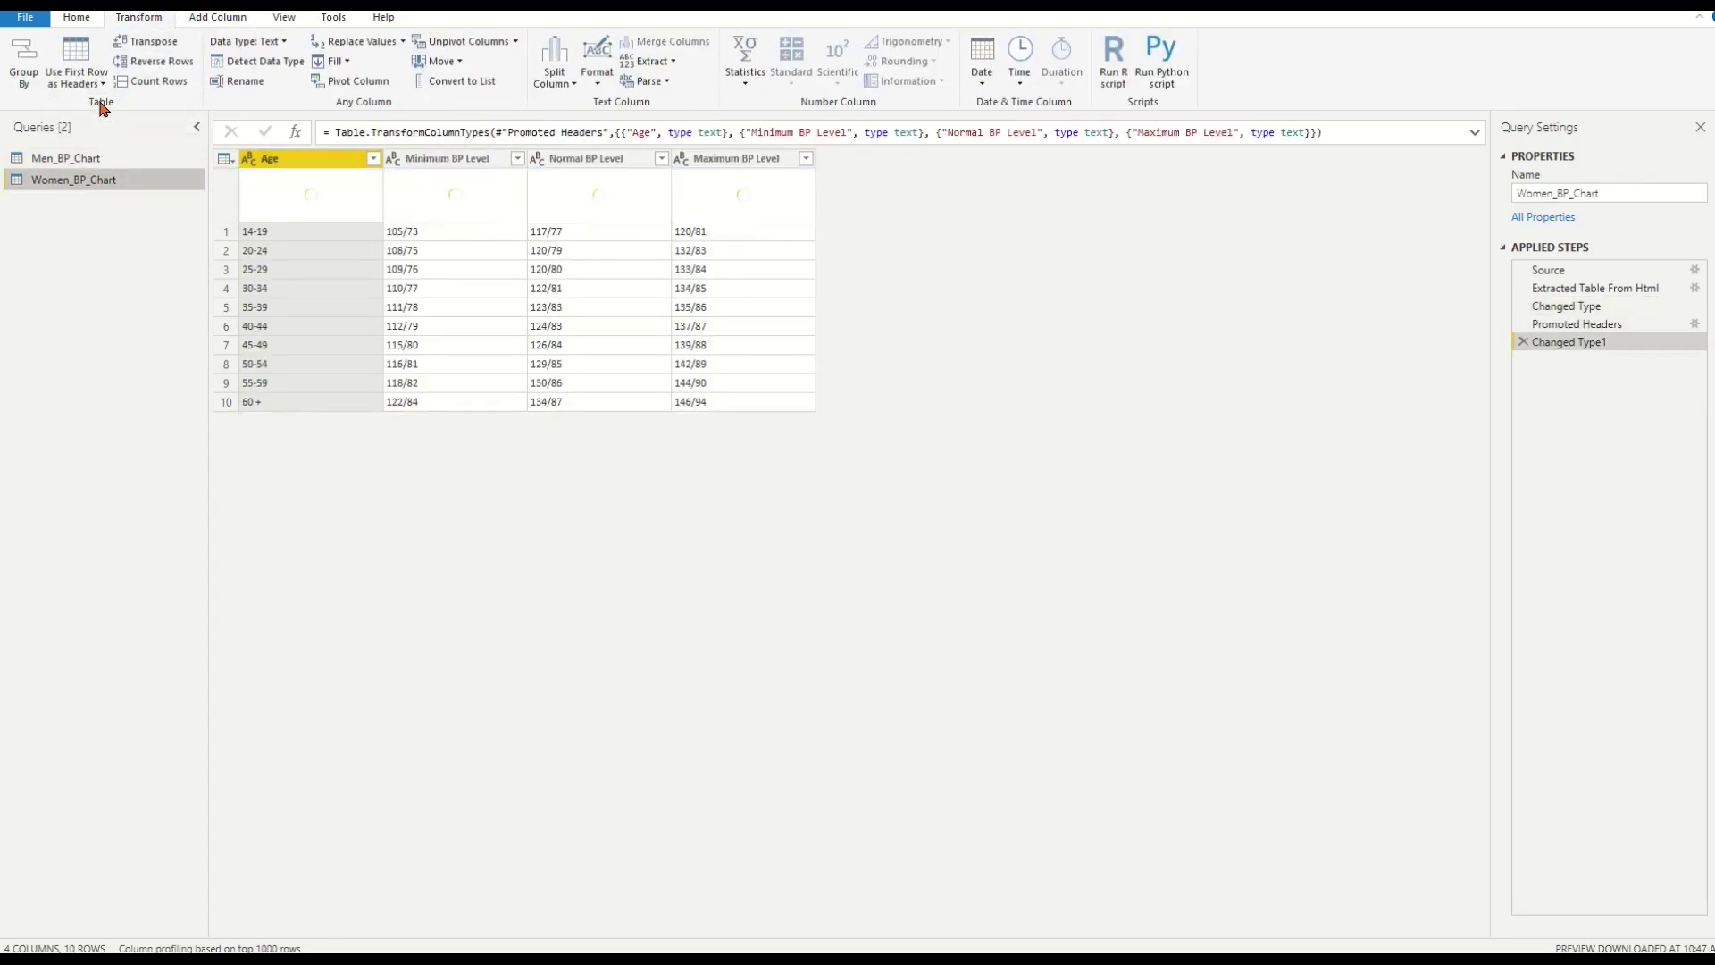
# Step: Add a custom column Gender = "Women" and move it to the first position
pyautogui.click(217, 17)
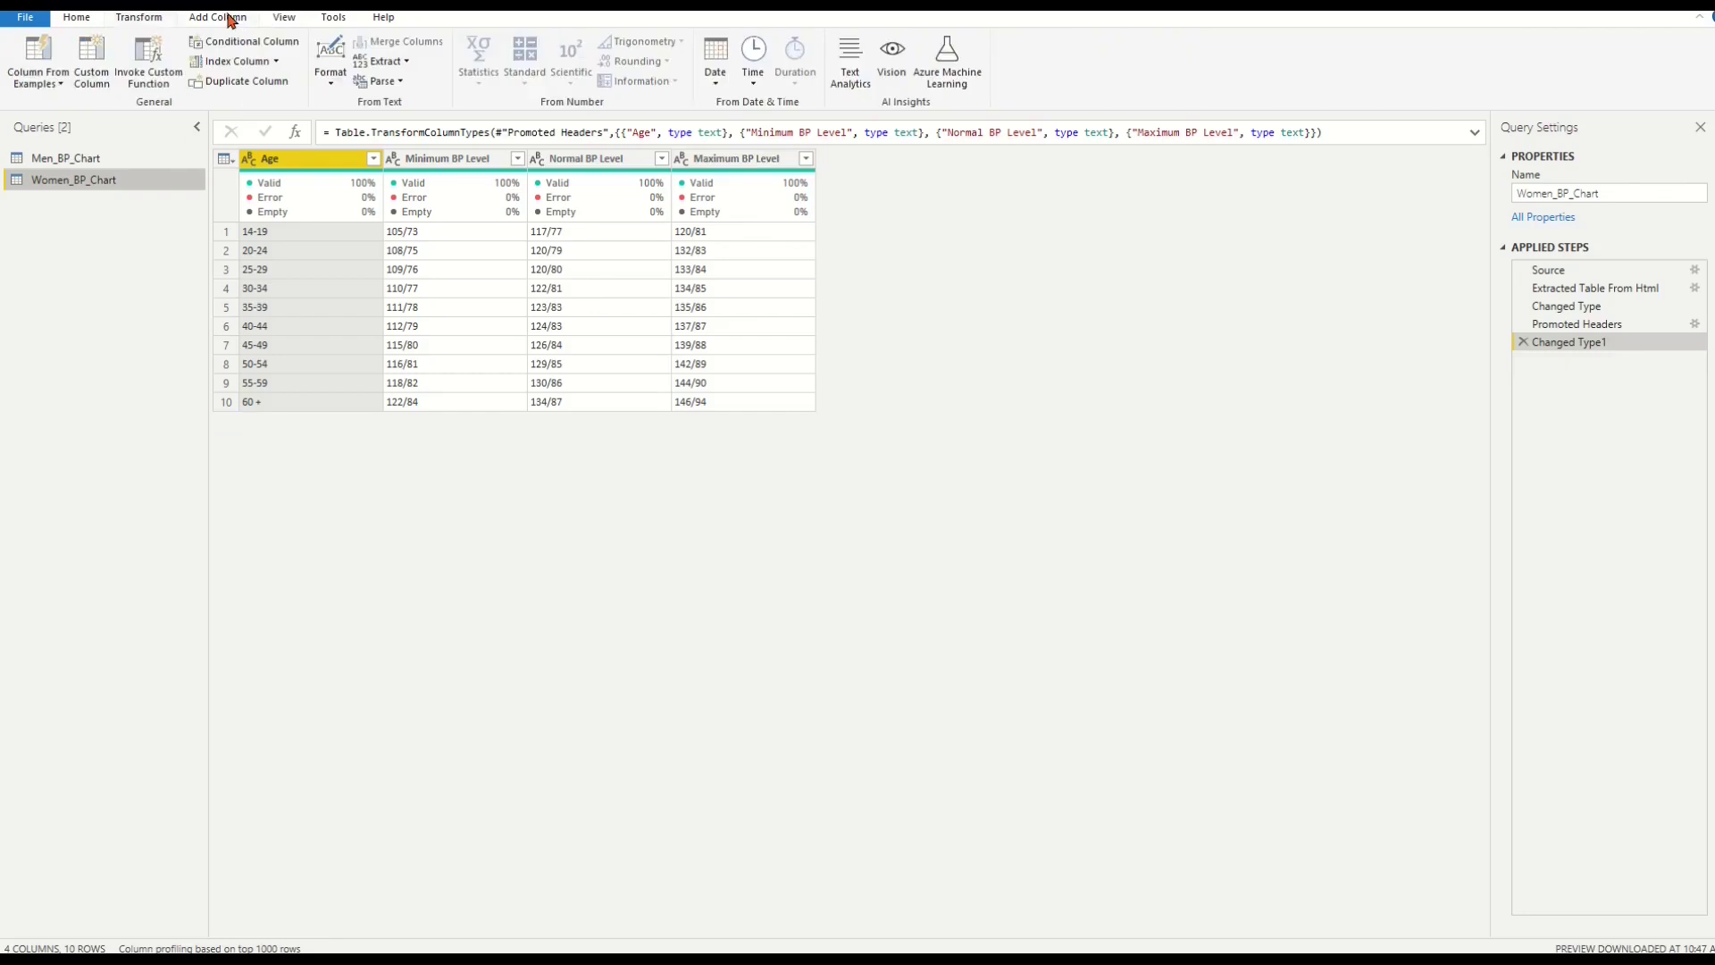
pyautogui.click(91, 64)
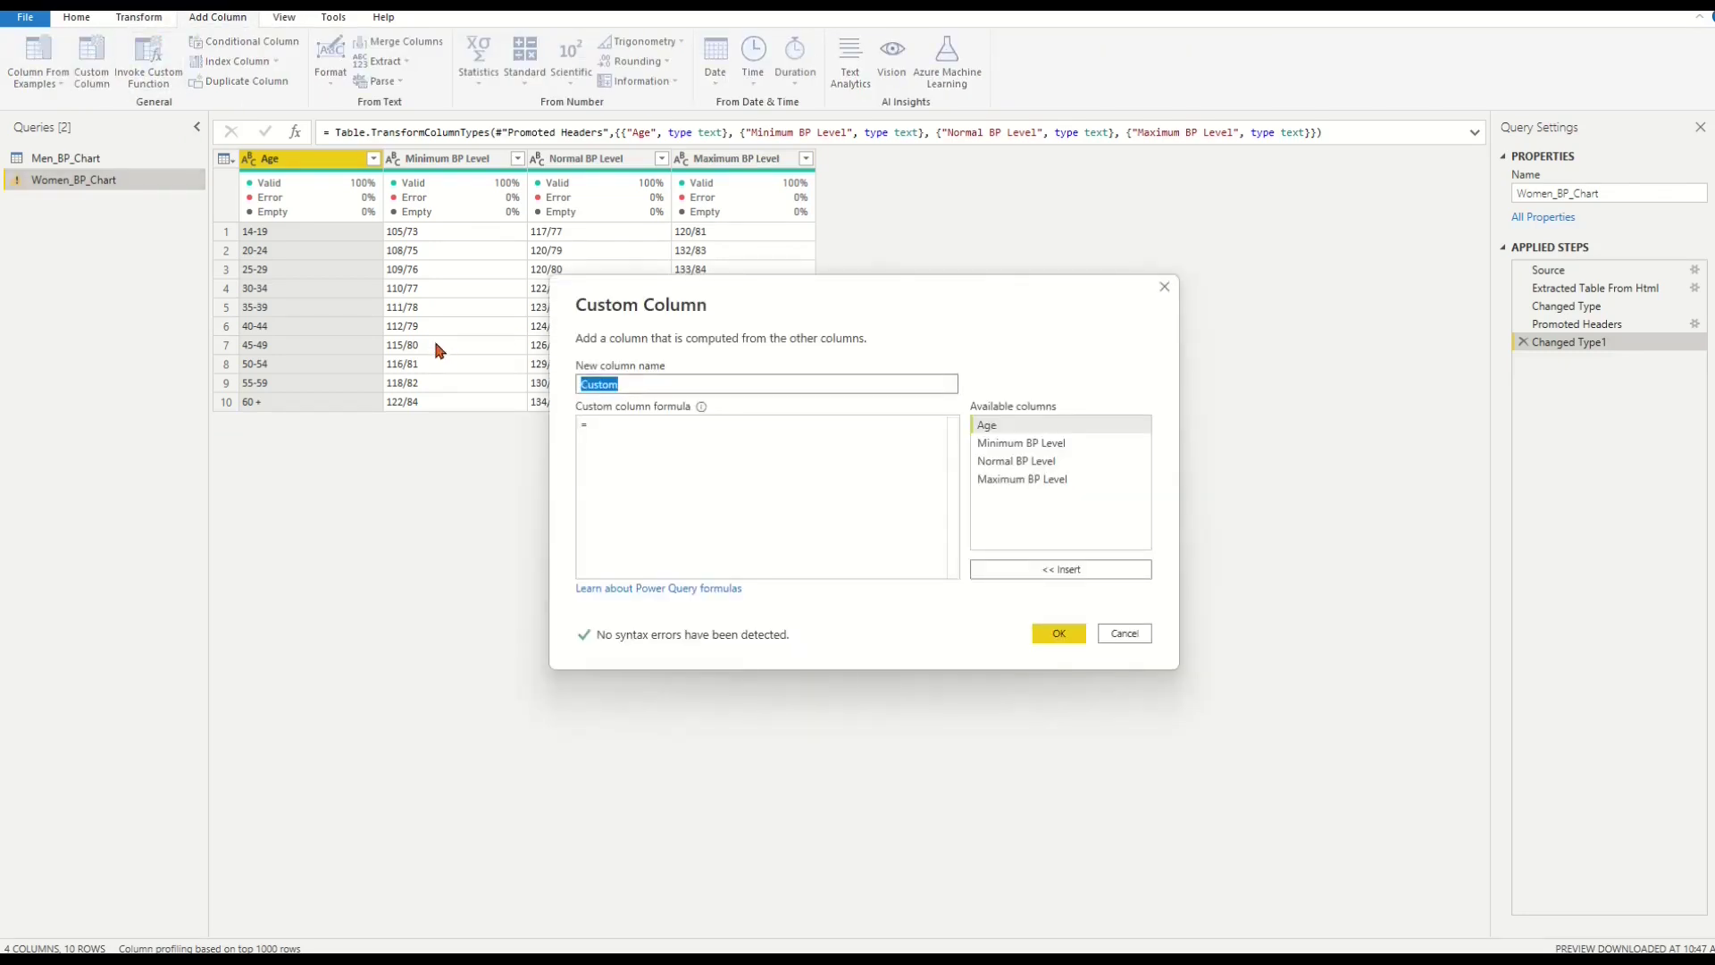
pyautogui.write('Gender')
pyautogui.click(603, 423)
pyautogui.write('"Women')
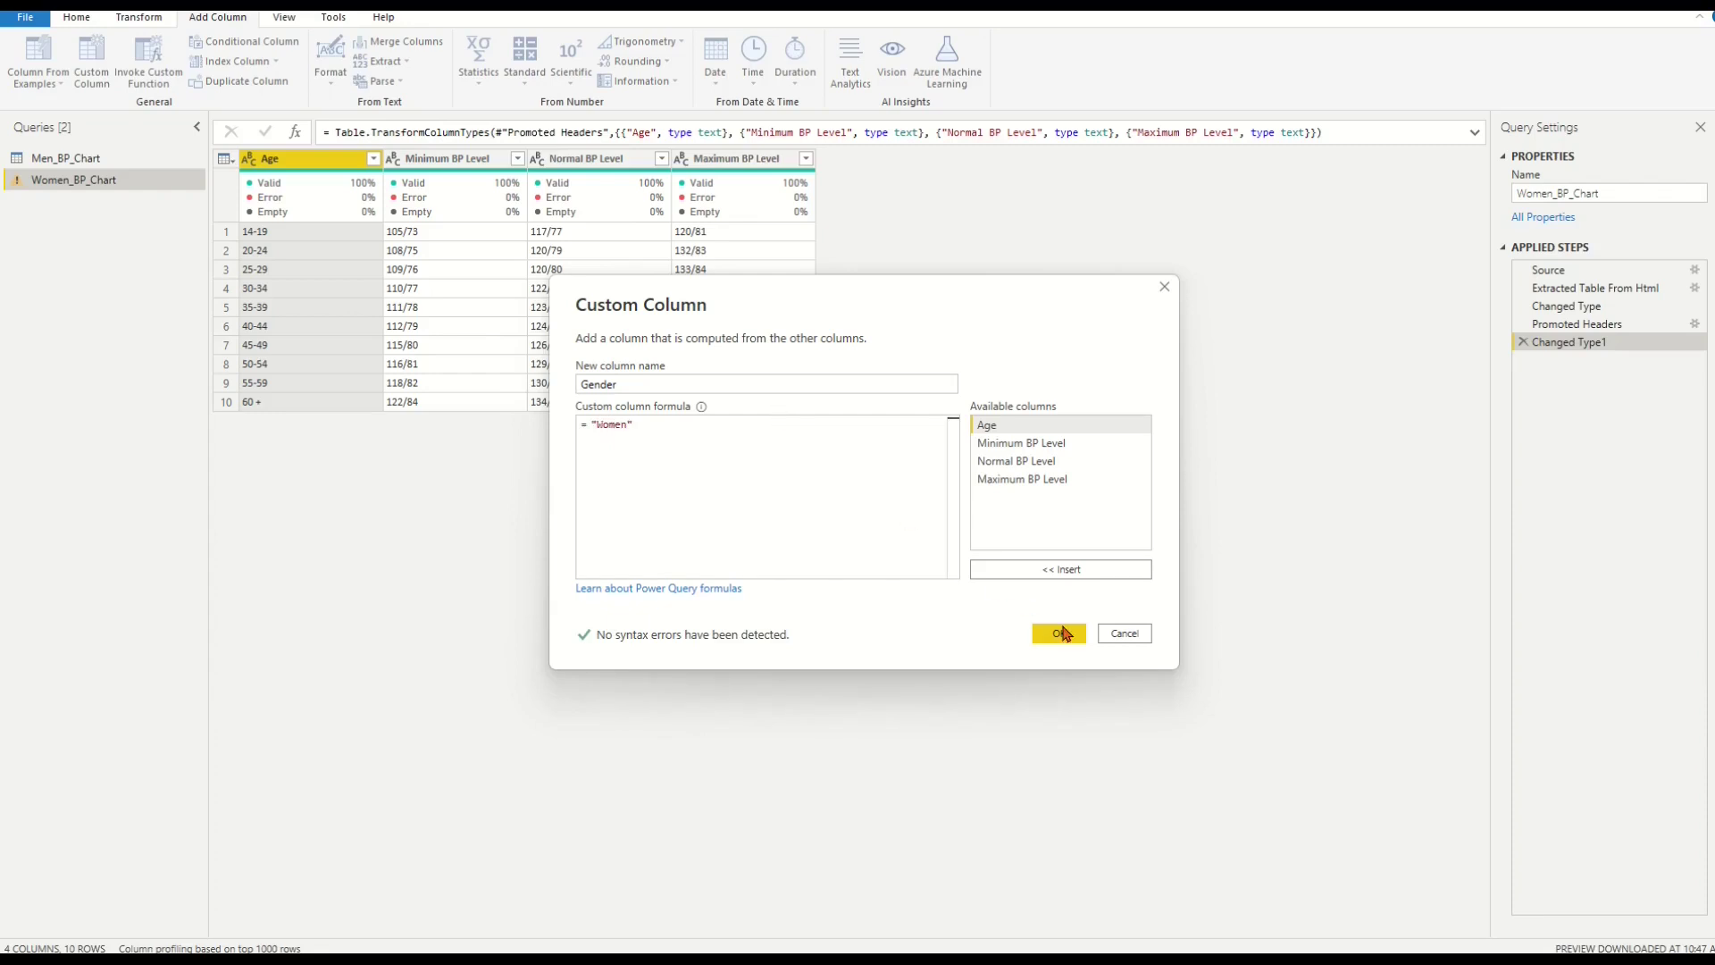
pyautogui.click(1060, 633)
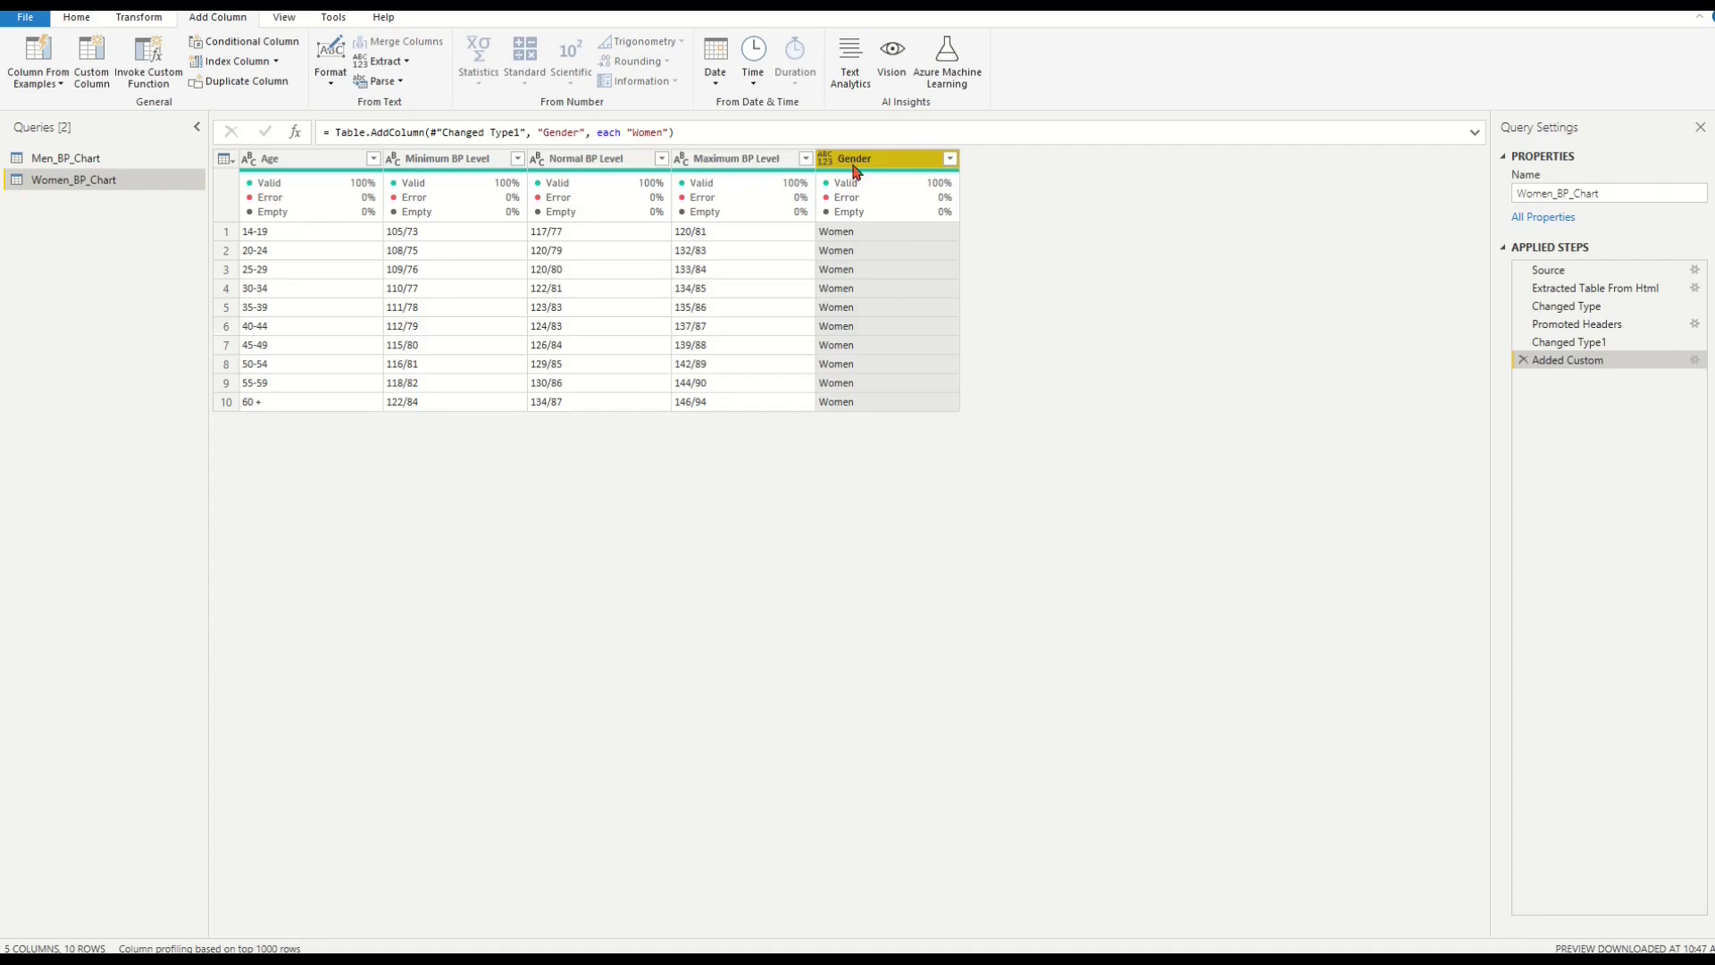
pyautogui.moveTo(853, 170); pyautogui.dragTo(280, 203)
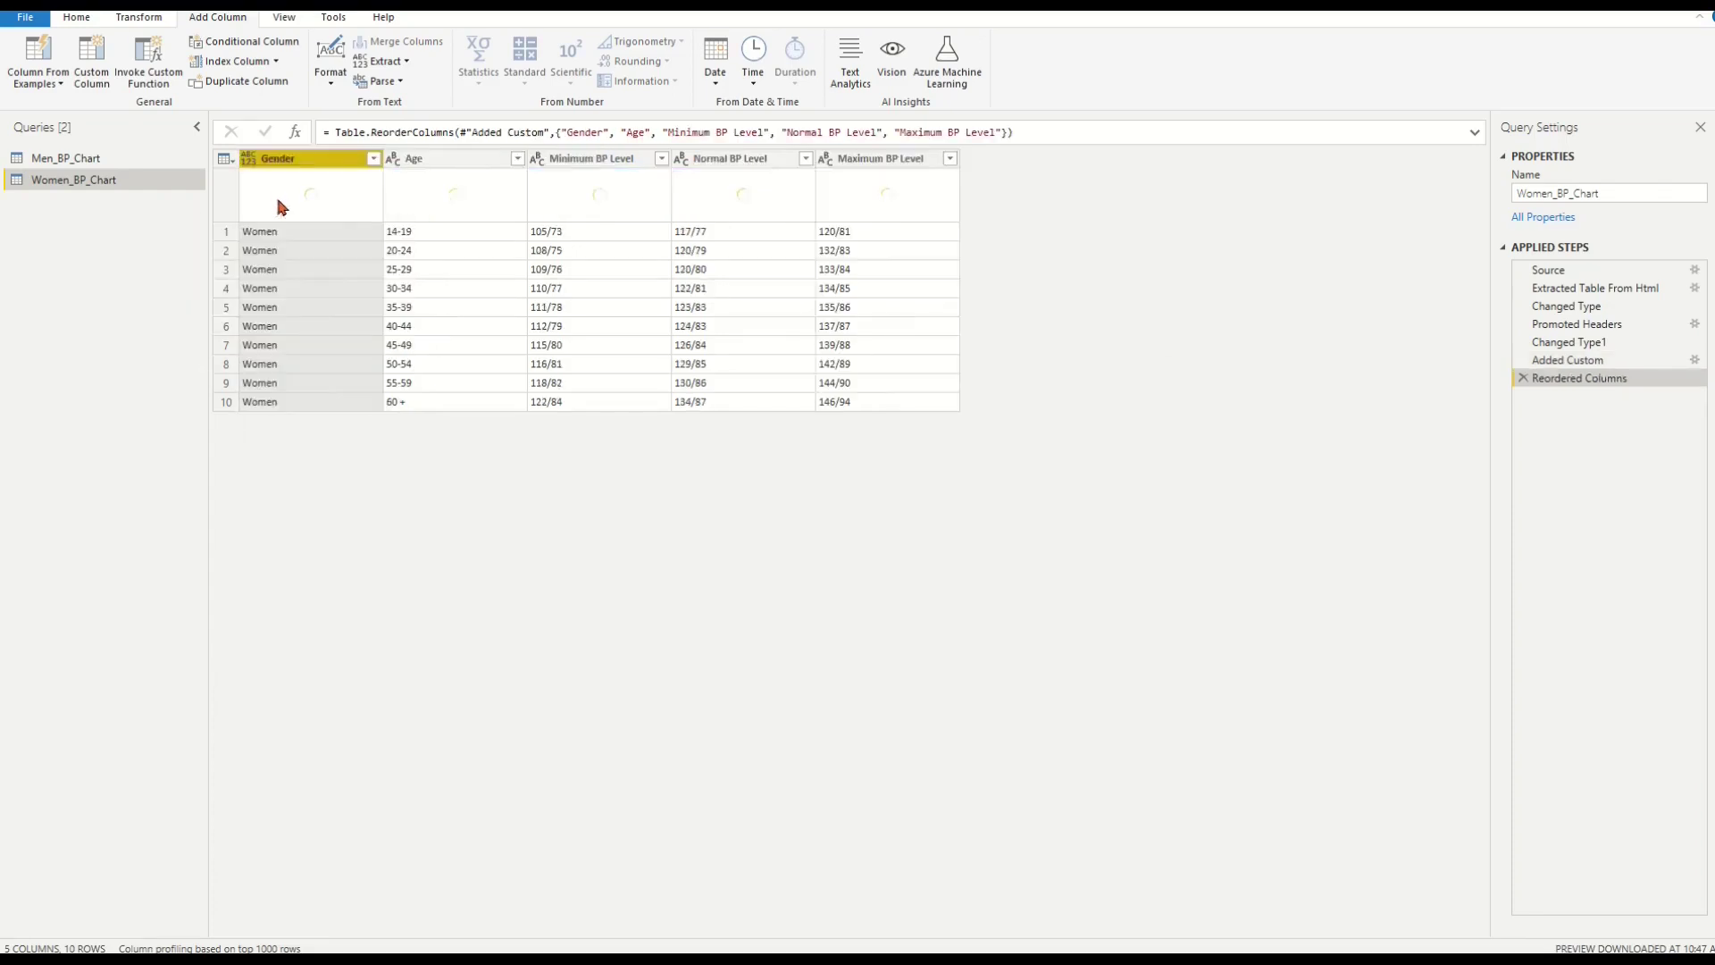
# Step: Close & Apply the query changes to the model
pyautogui.click(85, 22)
pyautogui.click(27, 89)
pyautogui.click(36, 102)
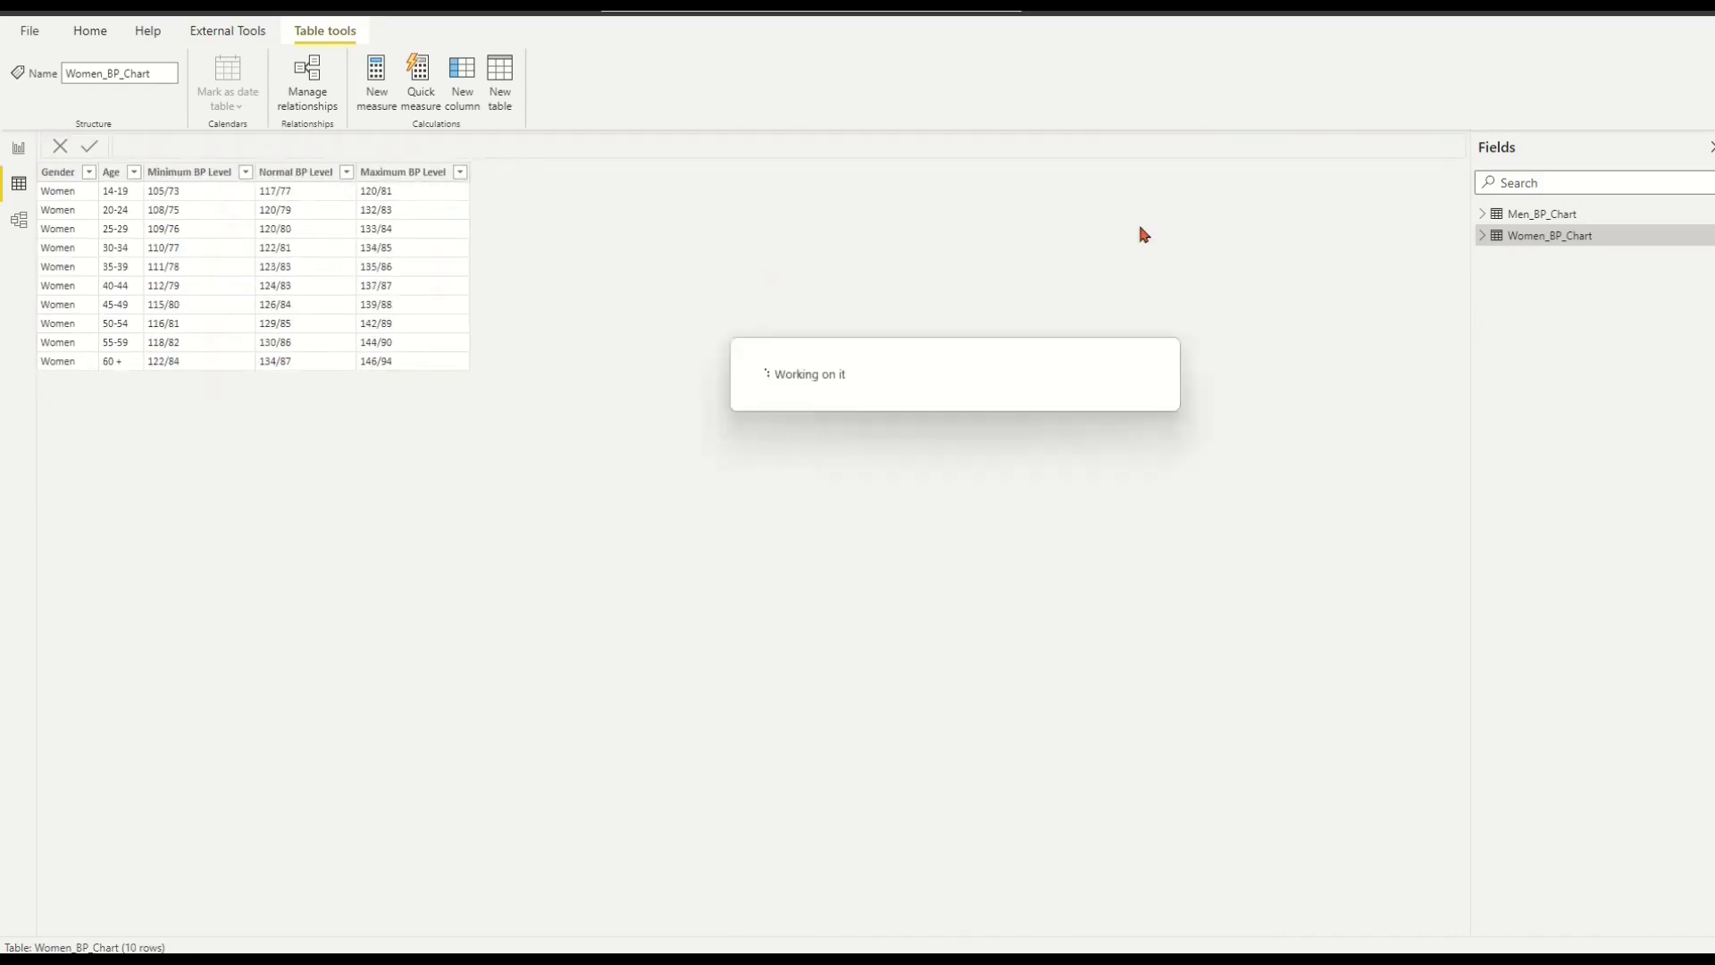
# Step: Preview the loaded Men_BP_Chart and Women_BP_Chart tables in Data view
pyautogui.click(1527, 222)
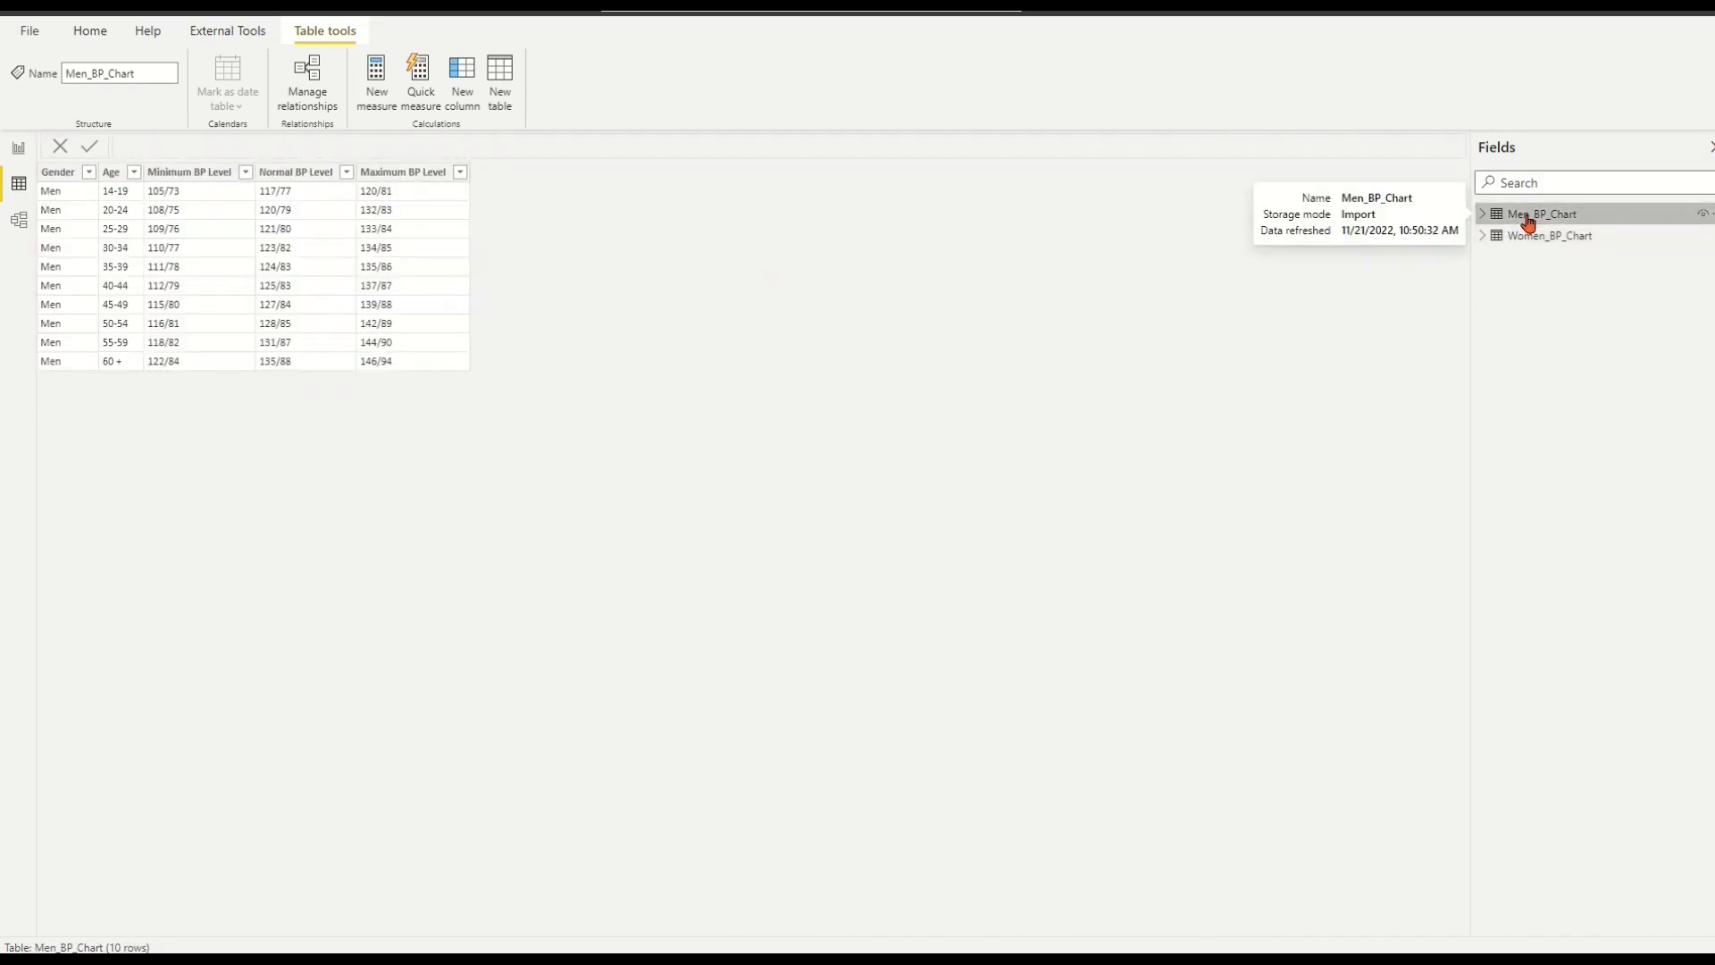
pyautogui.click(1532, 239)
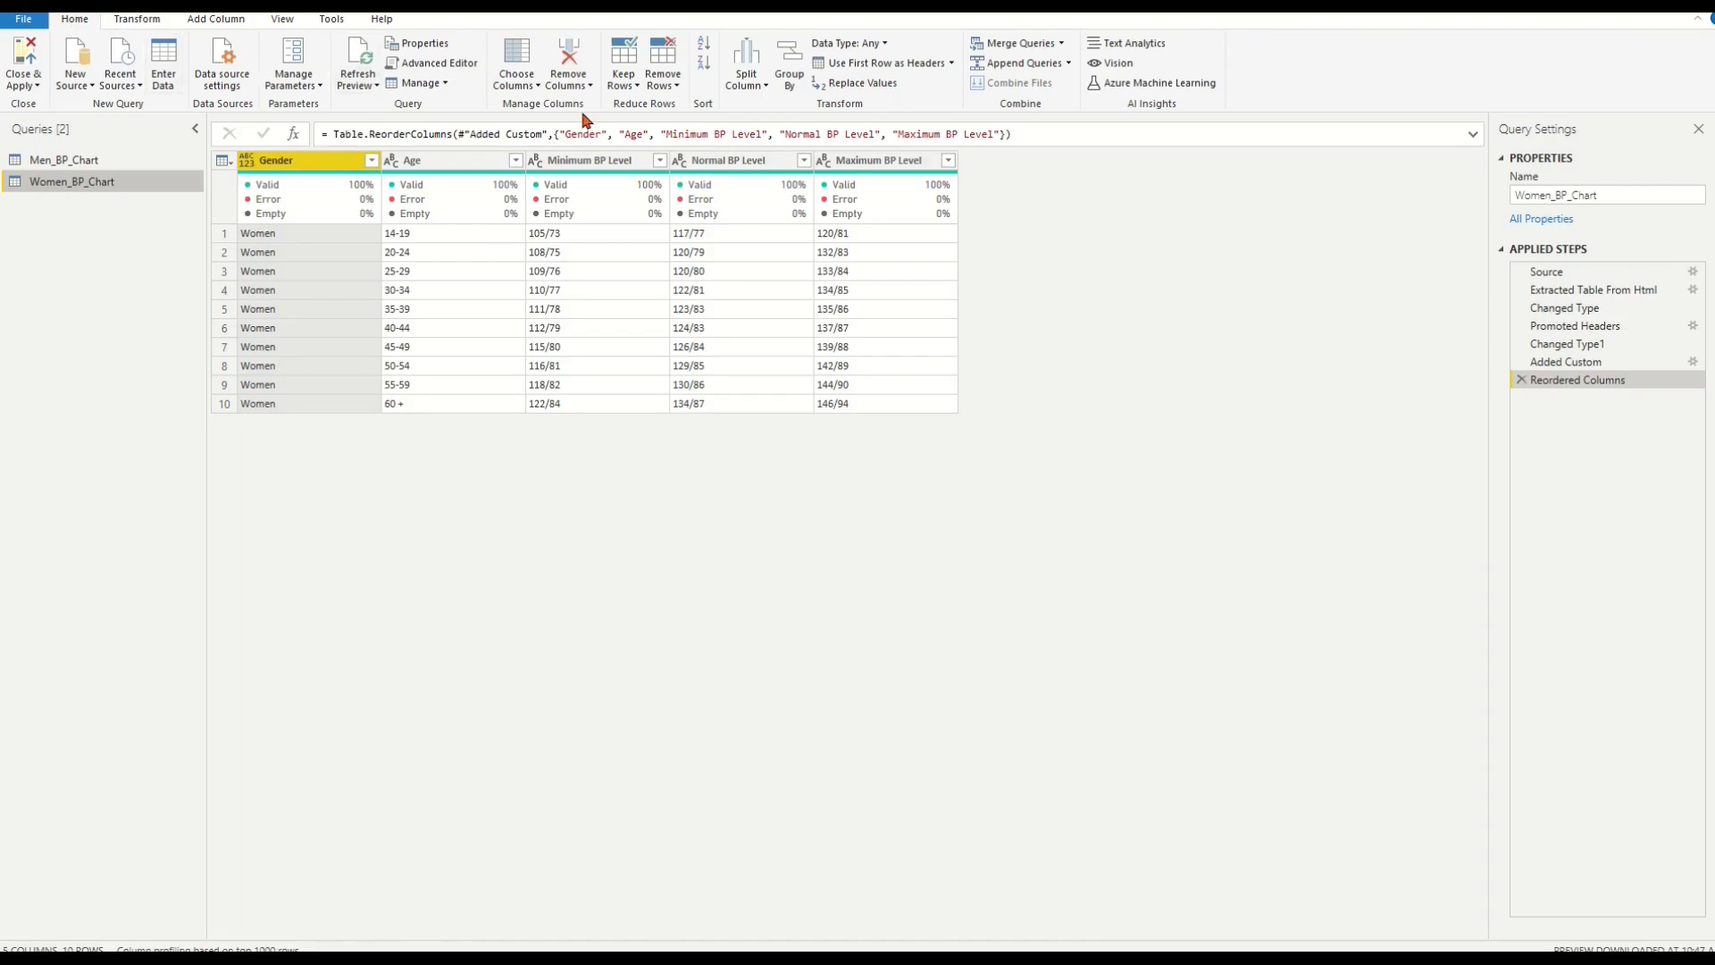
# Step: Append Women_BP_Chart and Men_BP_Chart as a new two-table query
pyautogui.click(1069, 68)
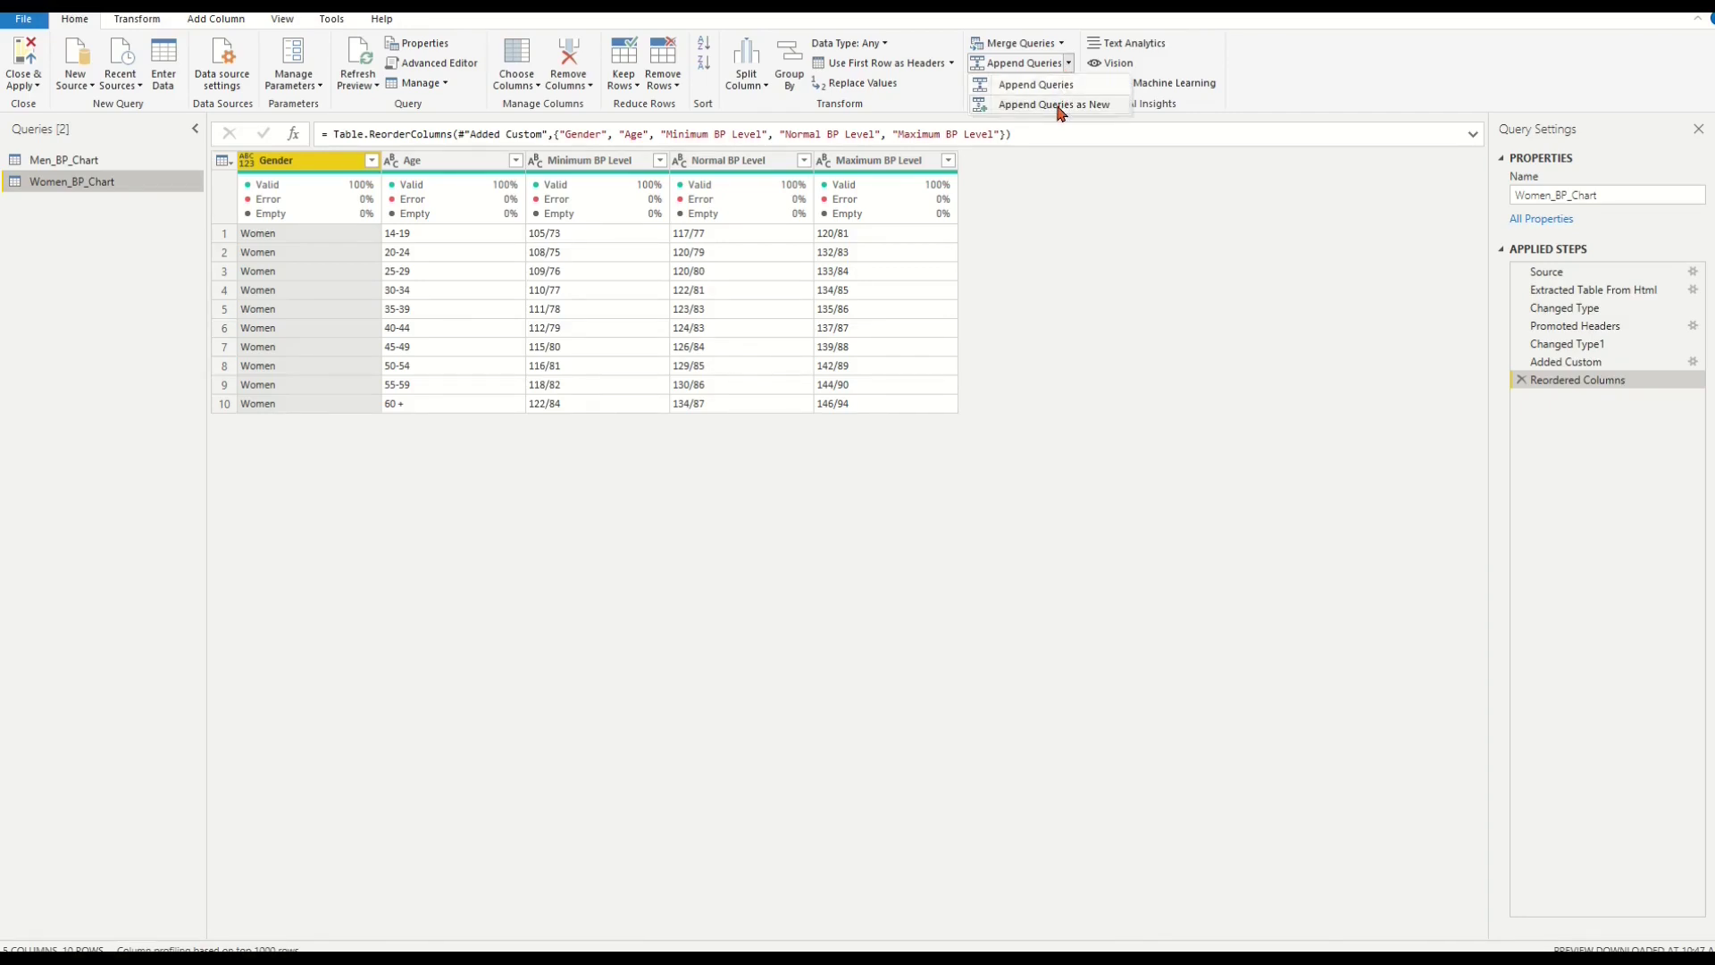
pyautogui.click(1060, 107)
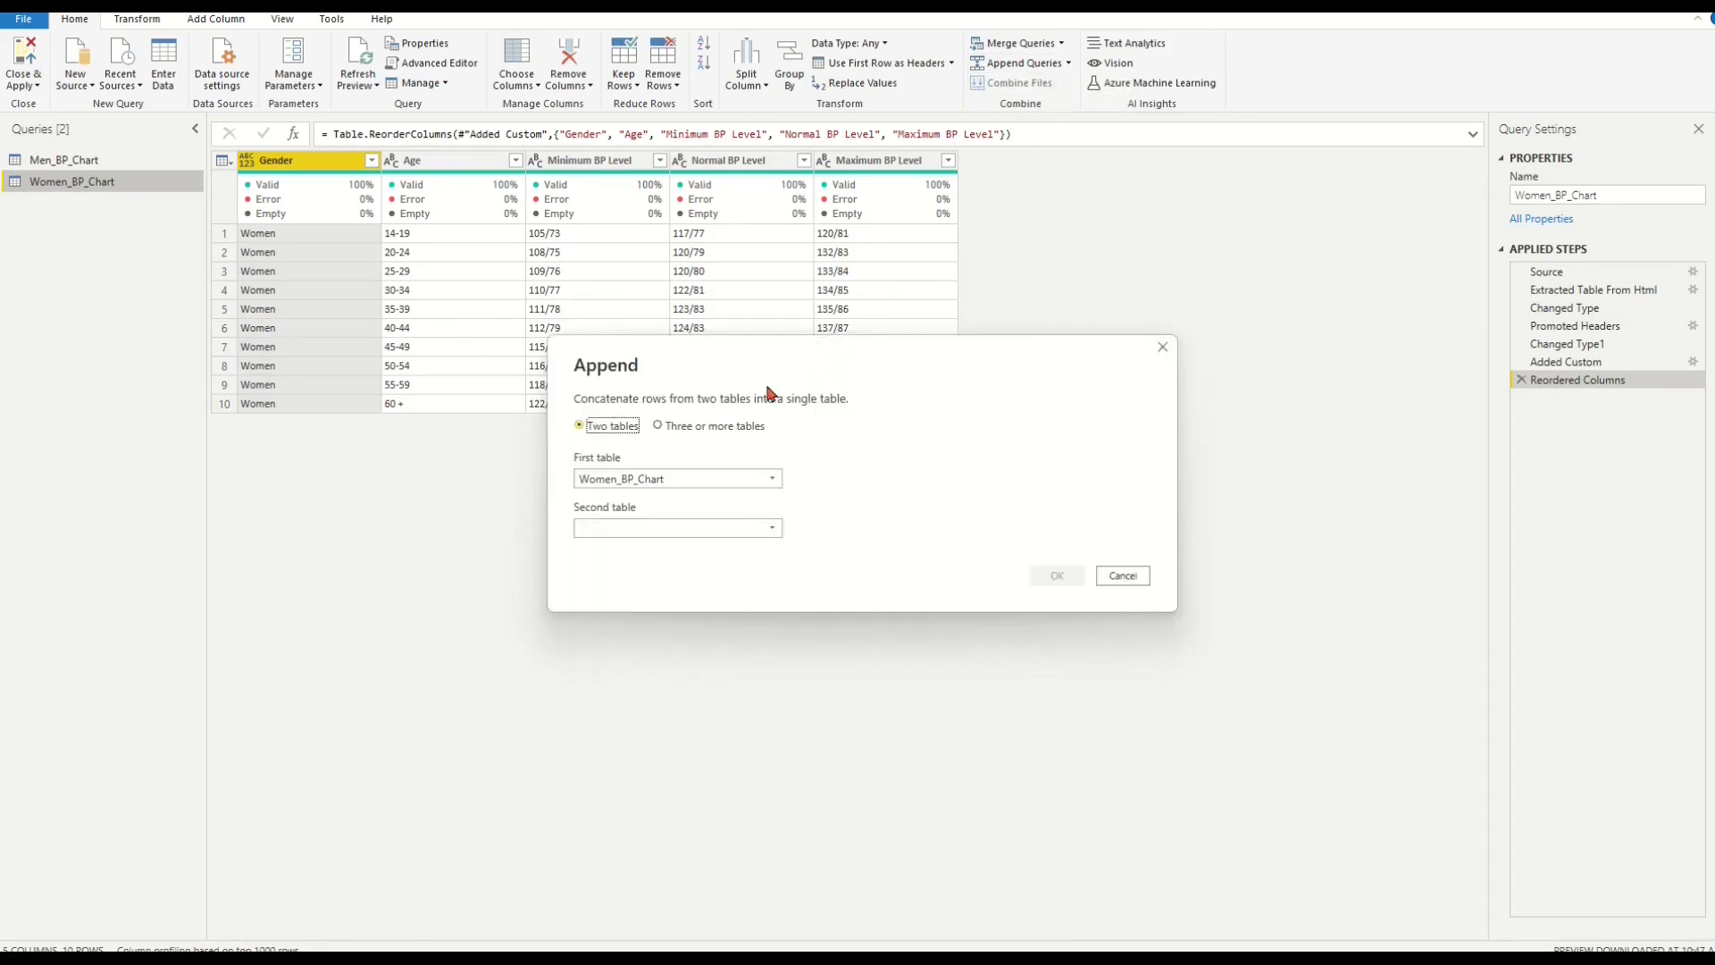
pyautogui.click(662, 427)
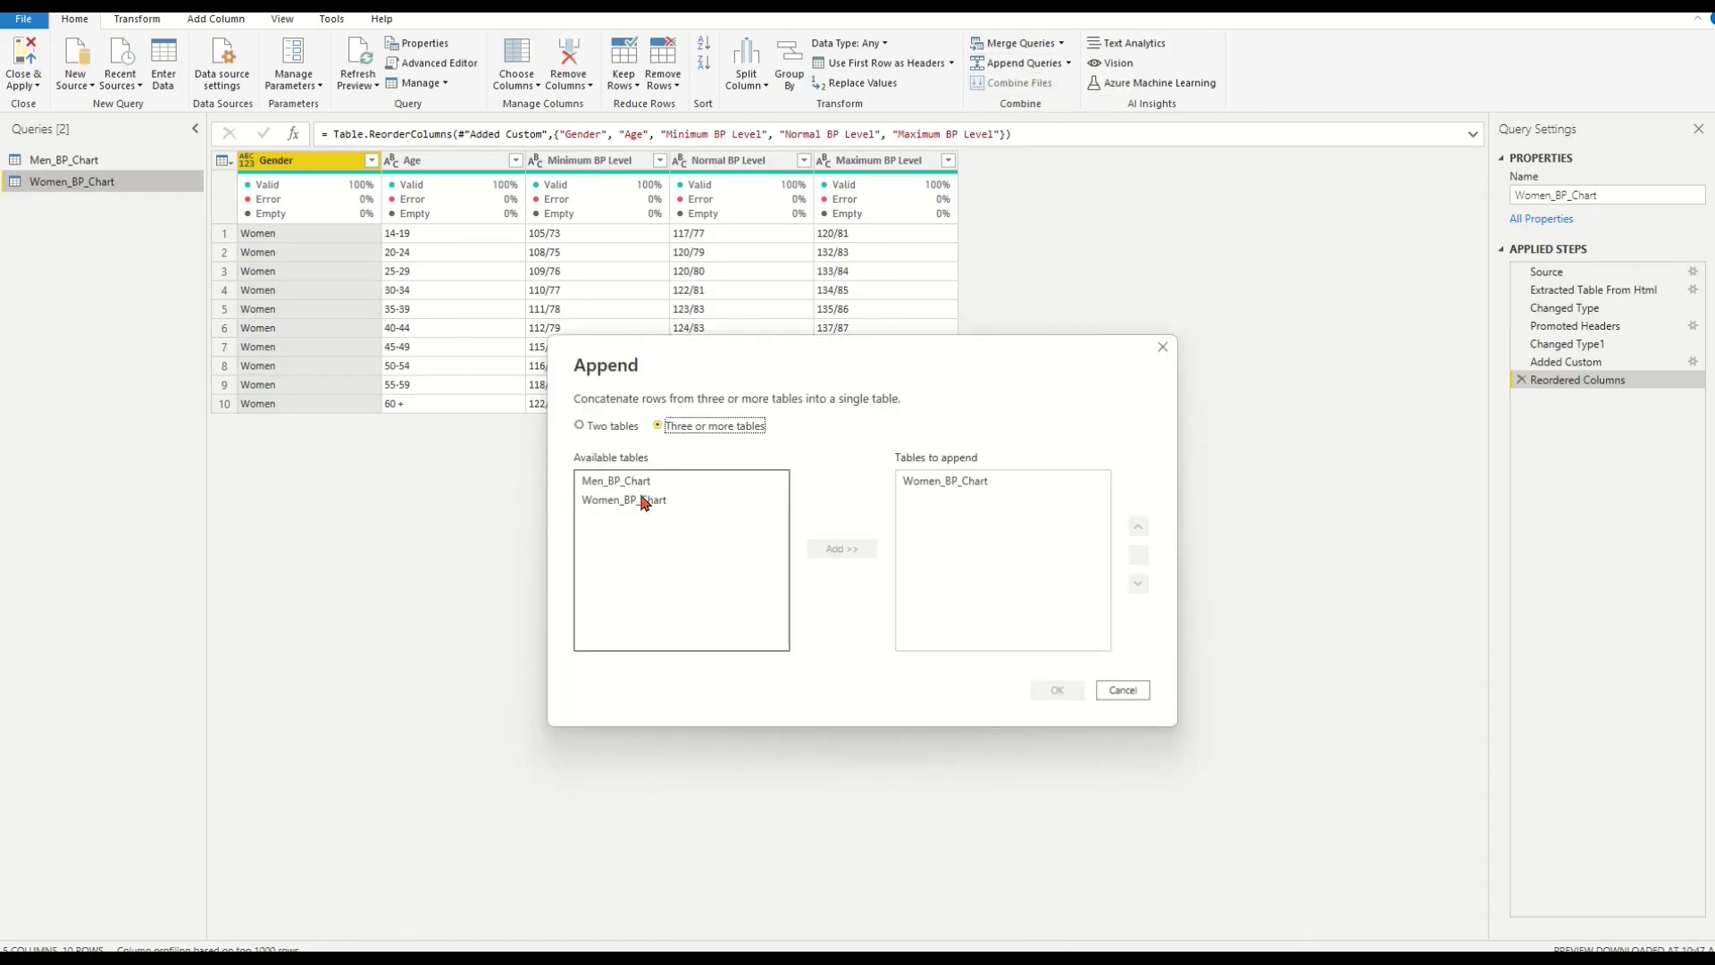
pyautogui.click(593, 427)
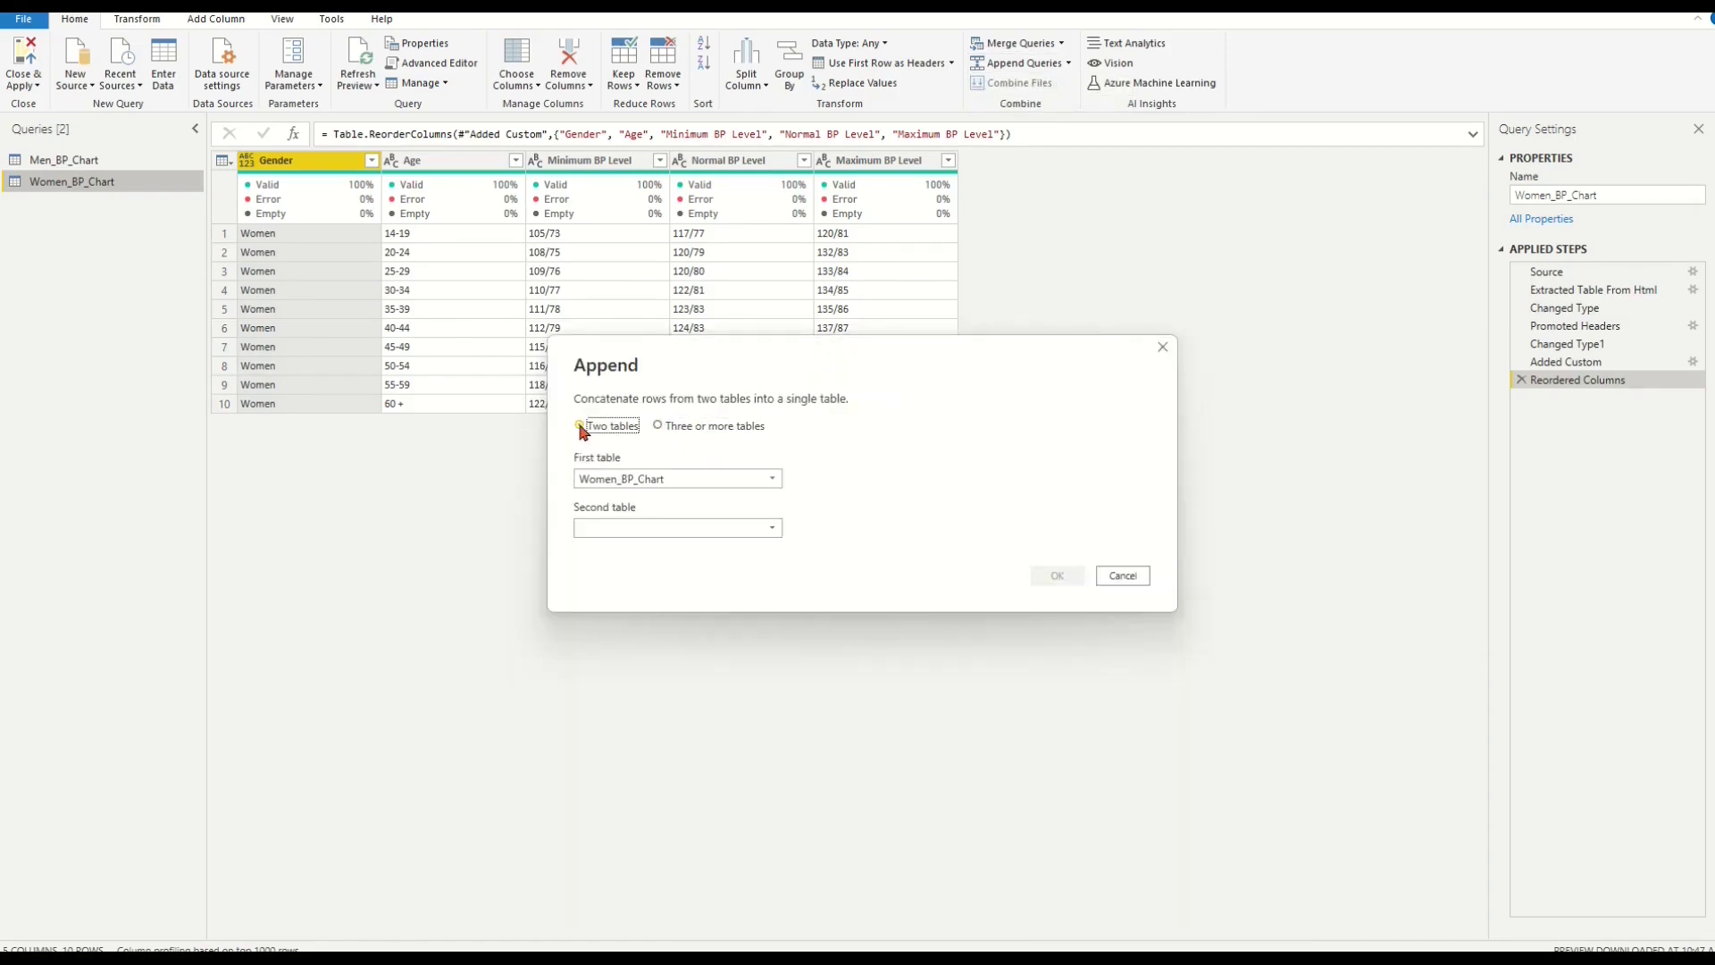
pyautogui.click(769, 528)
pyautogui.click(656, 549)
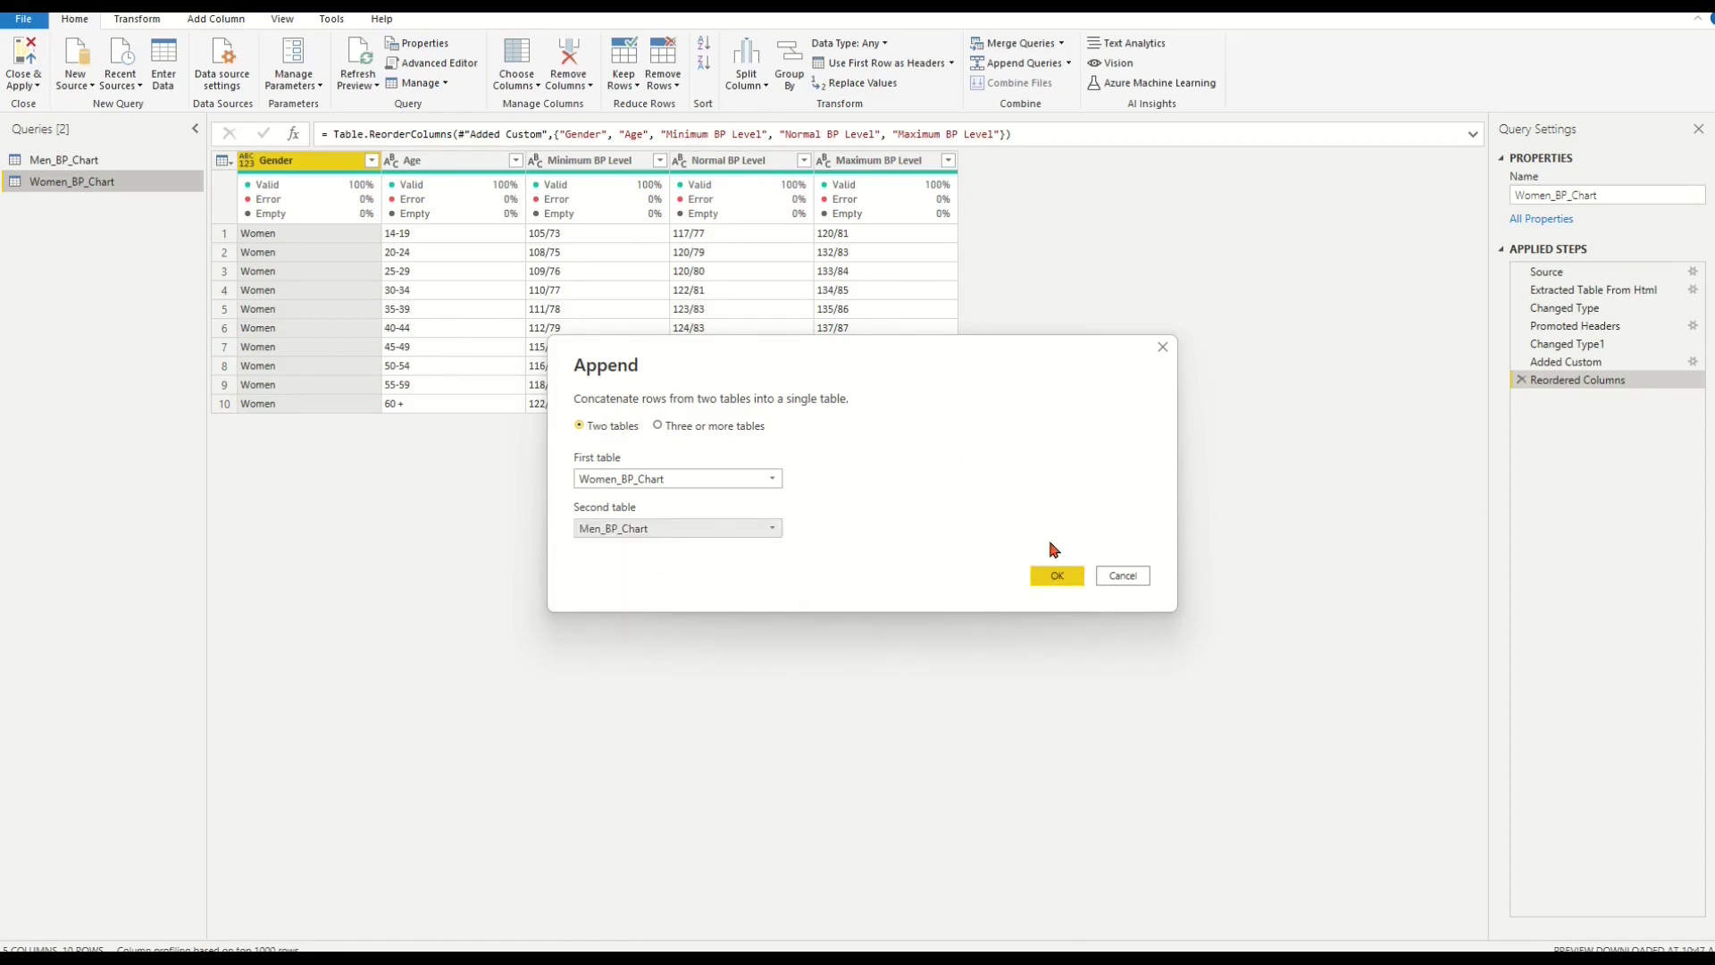
pyautogui.click(1049, 577)
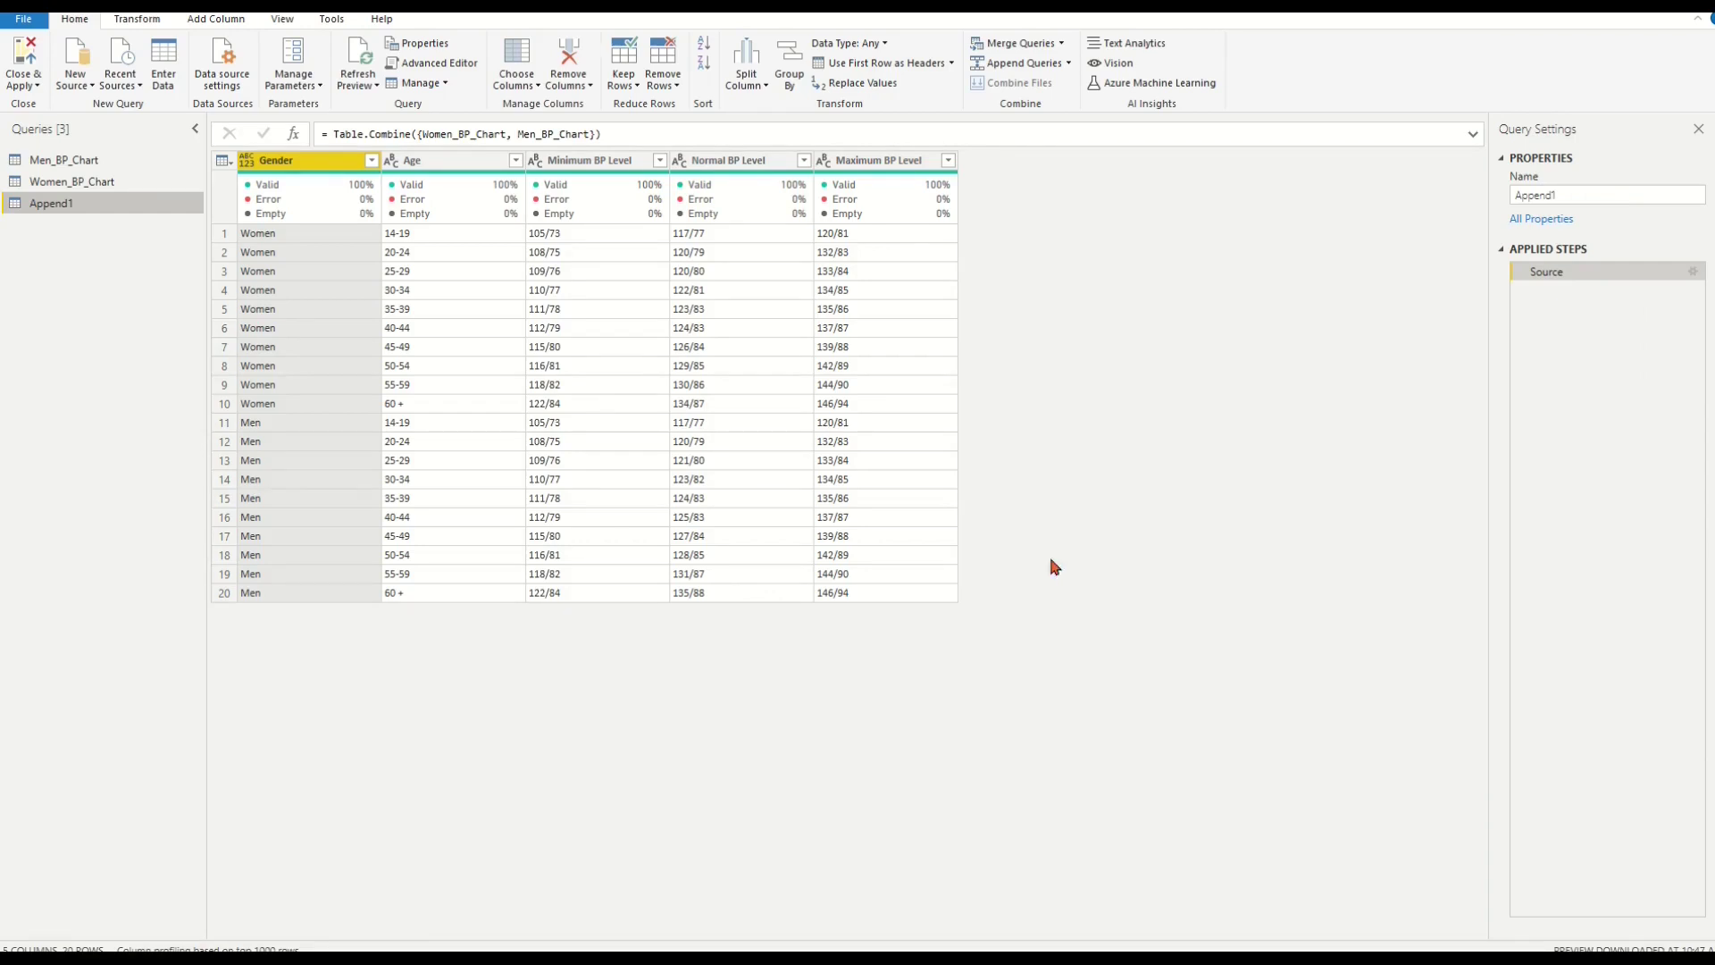
# Step: Name the appended query BP_Chart_Dim_1
pyautogui.doubleClick(1578, 193)
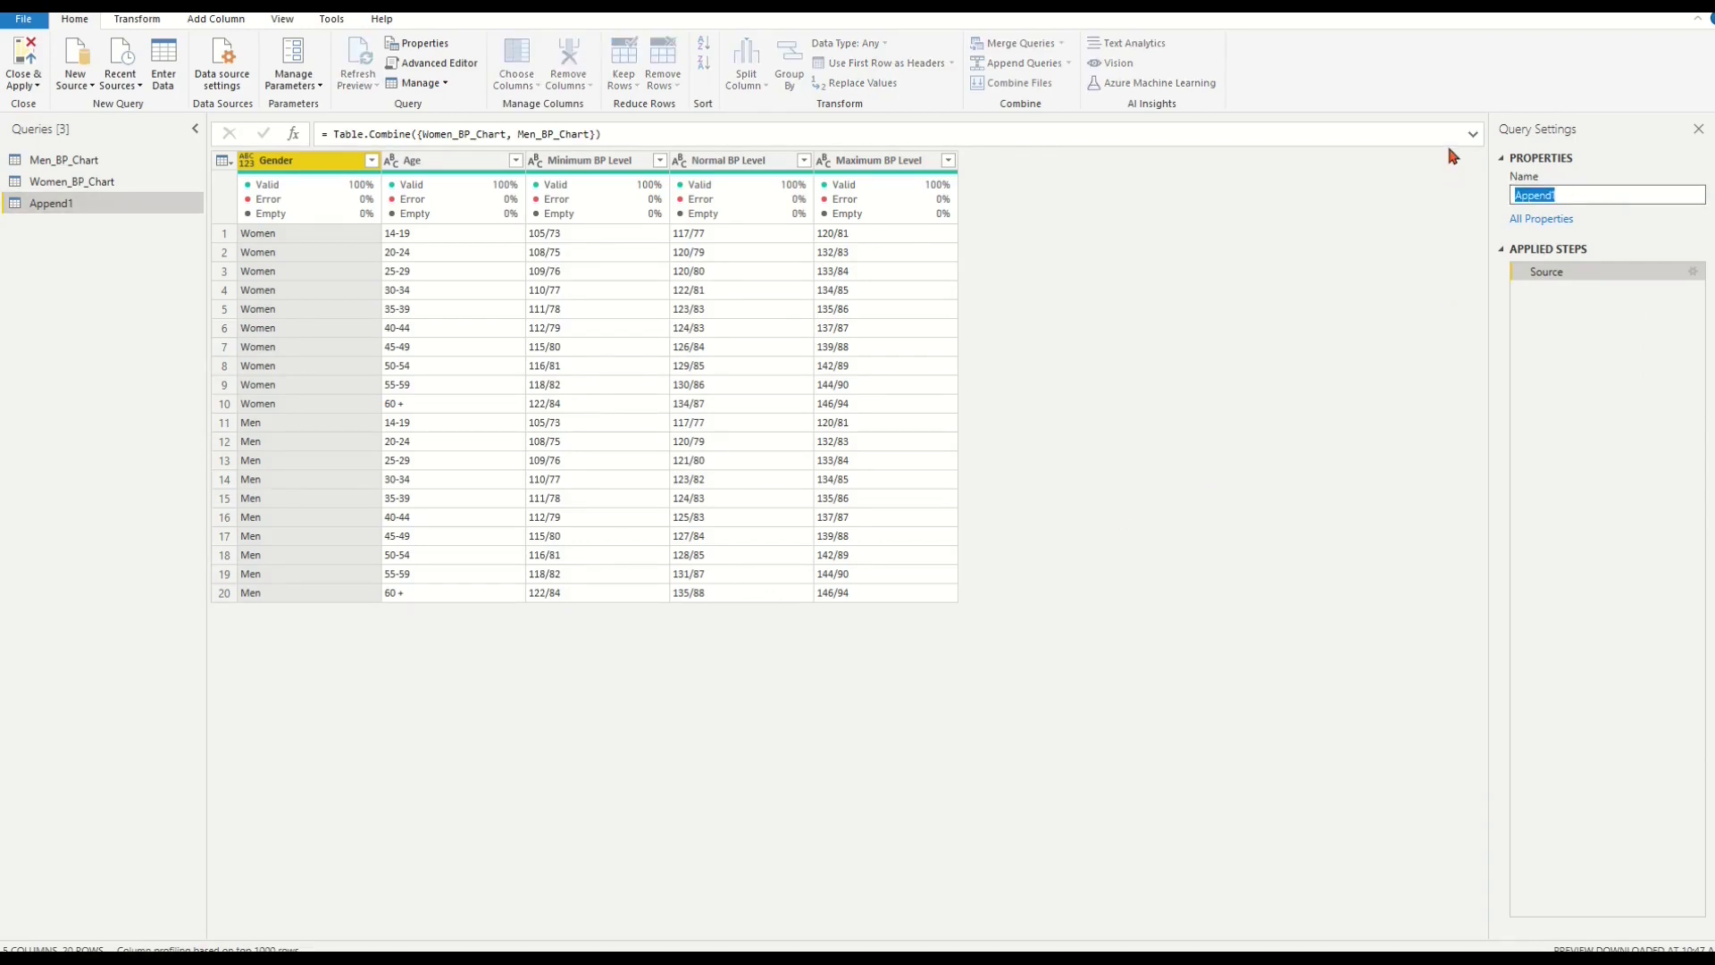
pyautogui.write('BP_Chart_Dim_1')
pyautogui.press('Return')
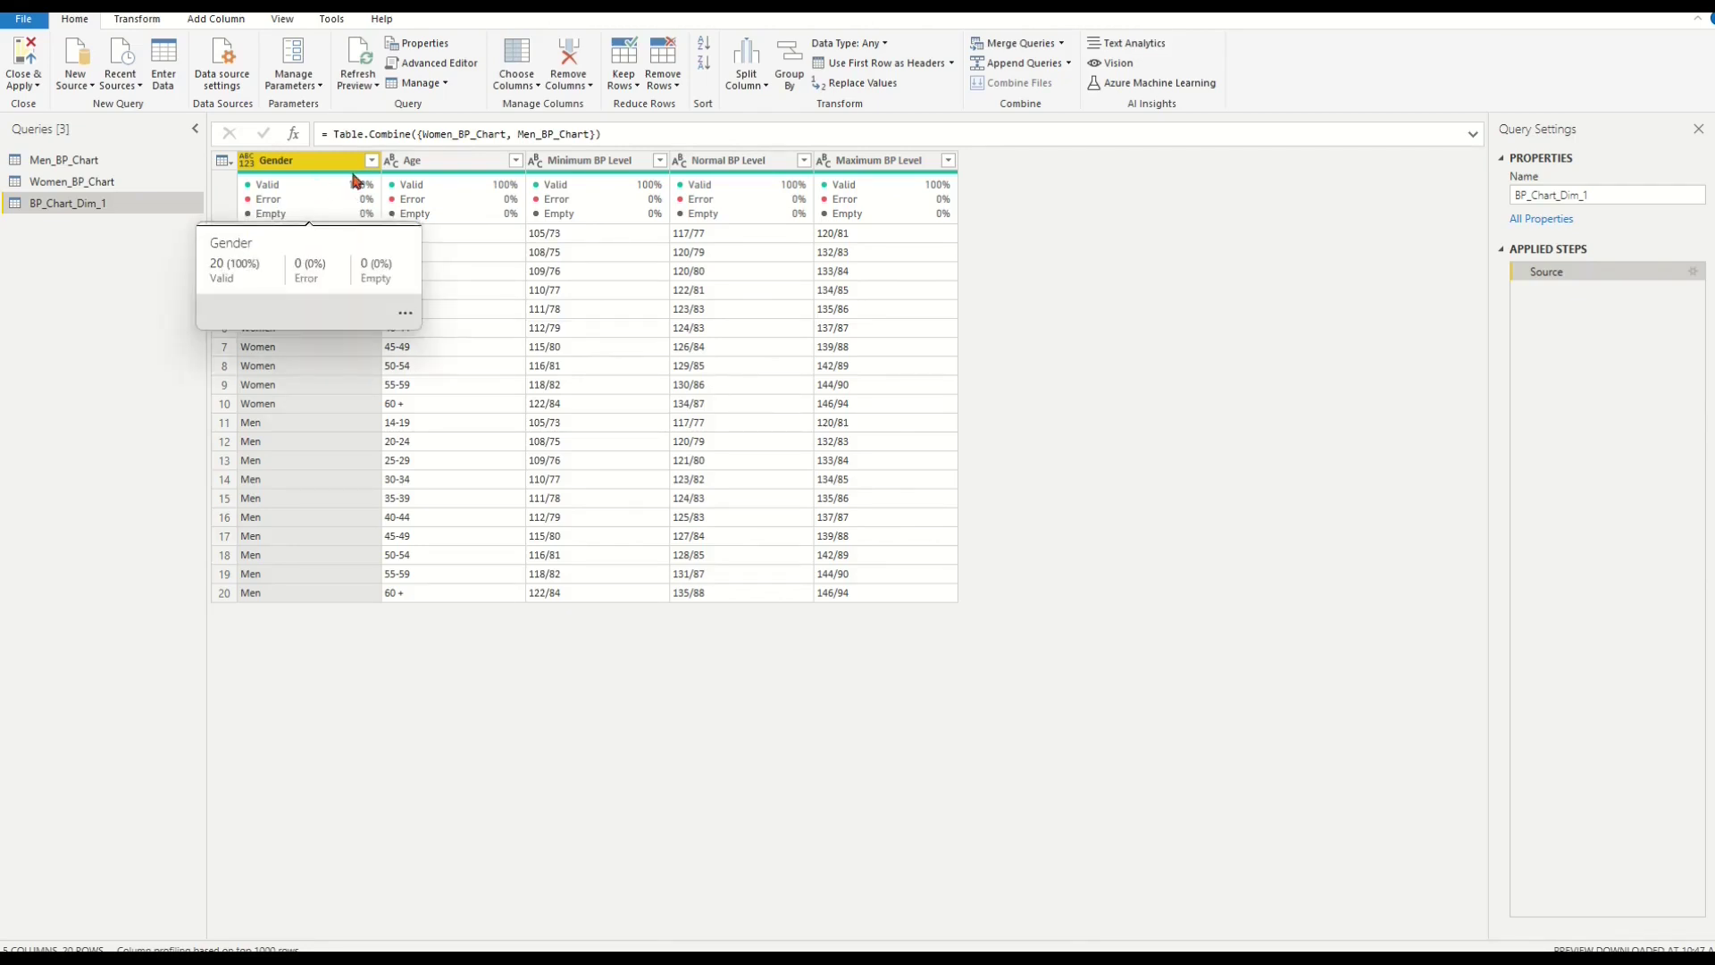
# Step: Split the Age column by the '-' delimiter into Age.1 and Age.2
pyautogui.click(430, 166)
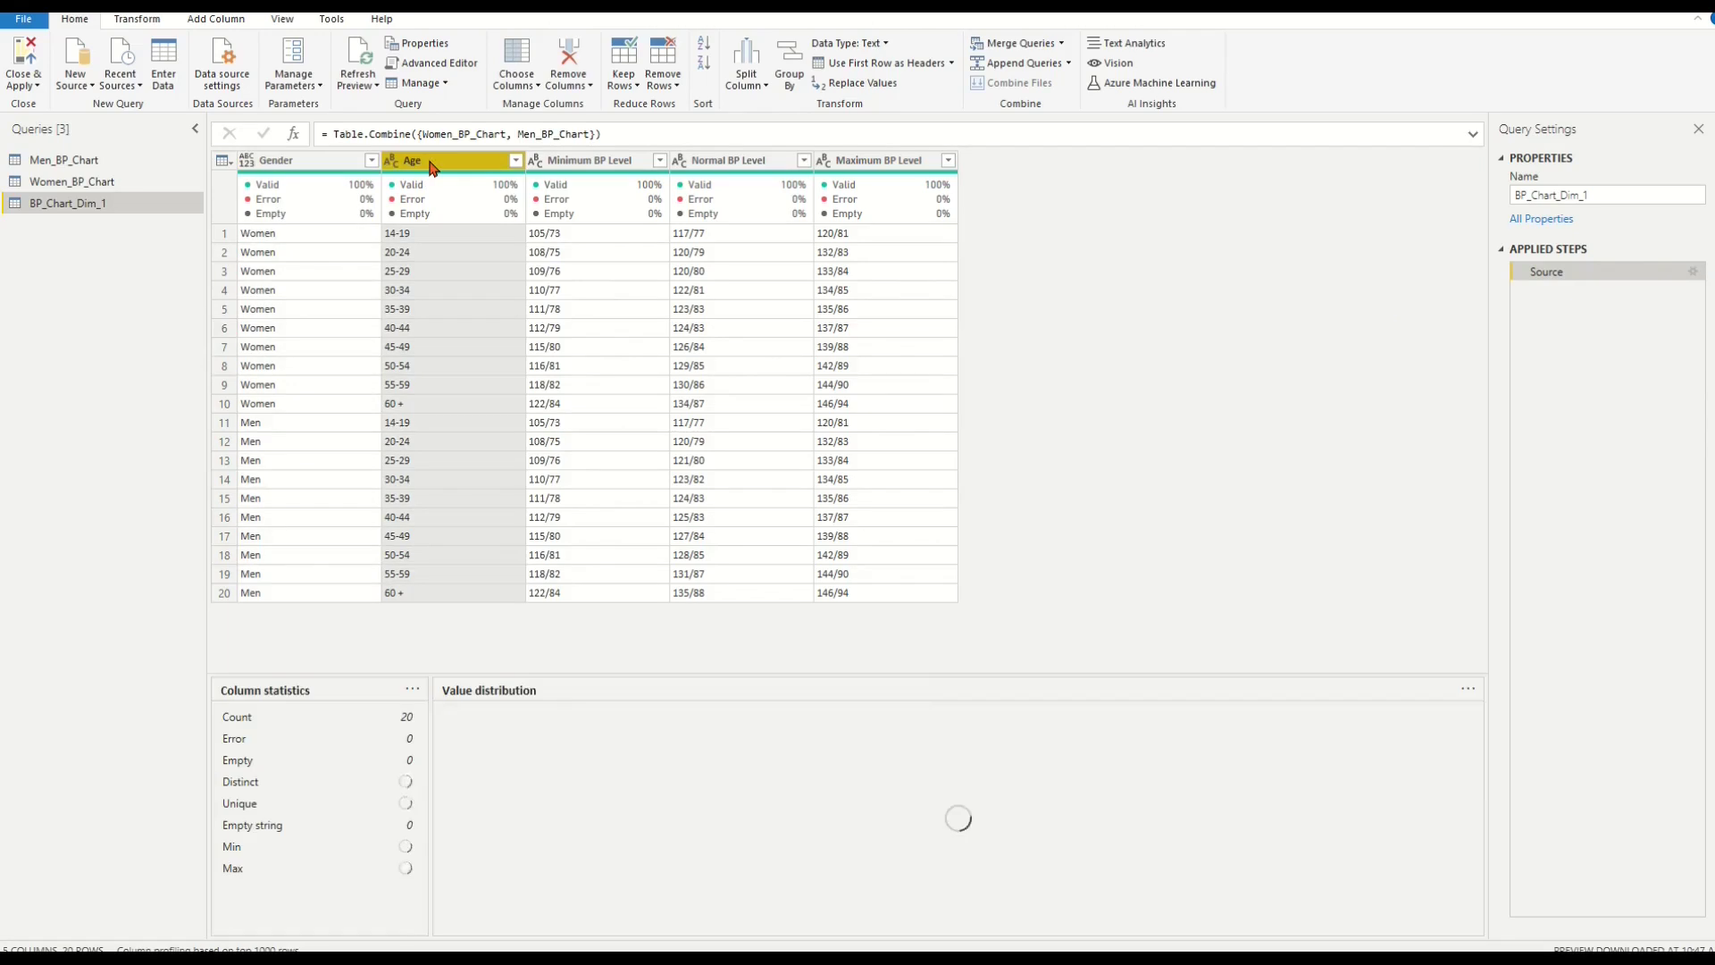
pyautogui.rightClick(429, 168)
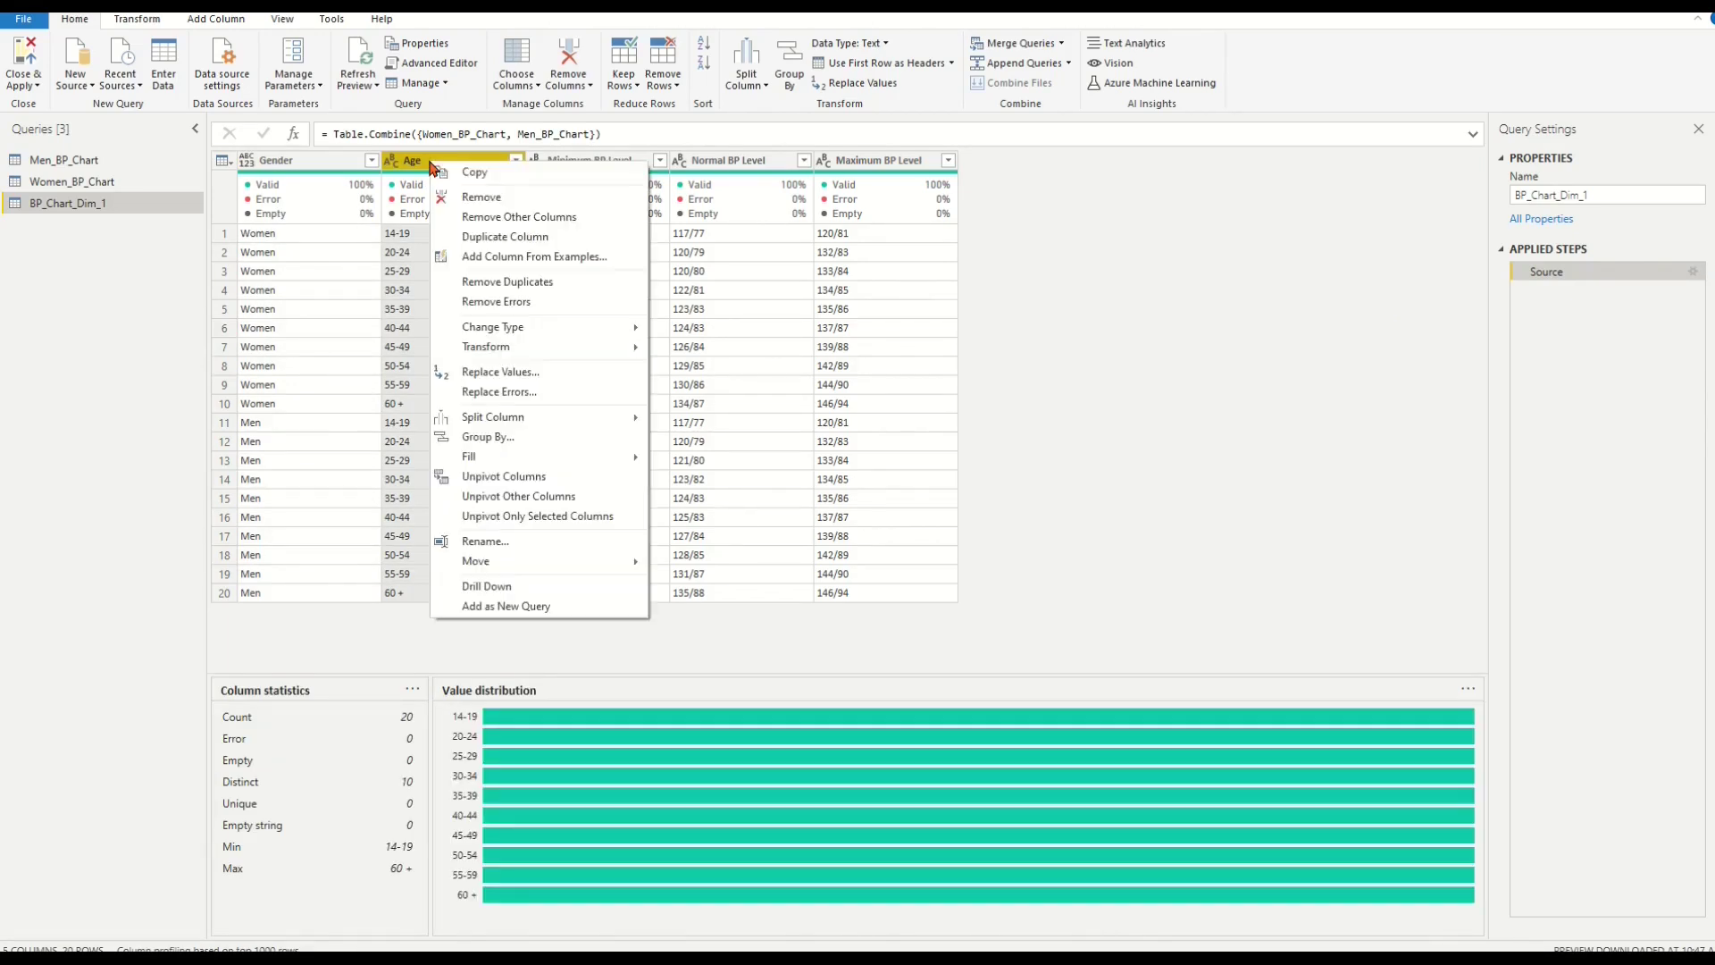
pyautogui.moveTo(625, 425)
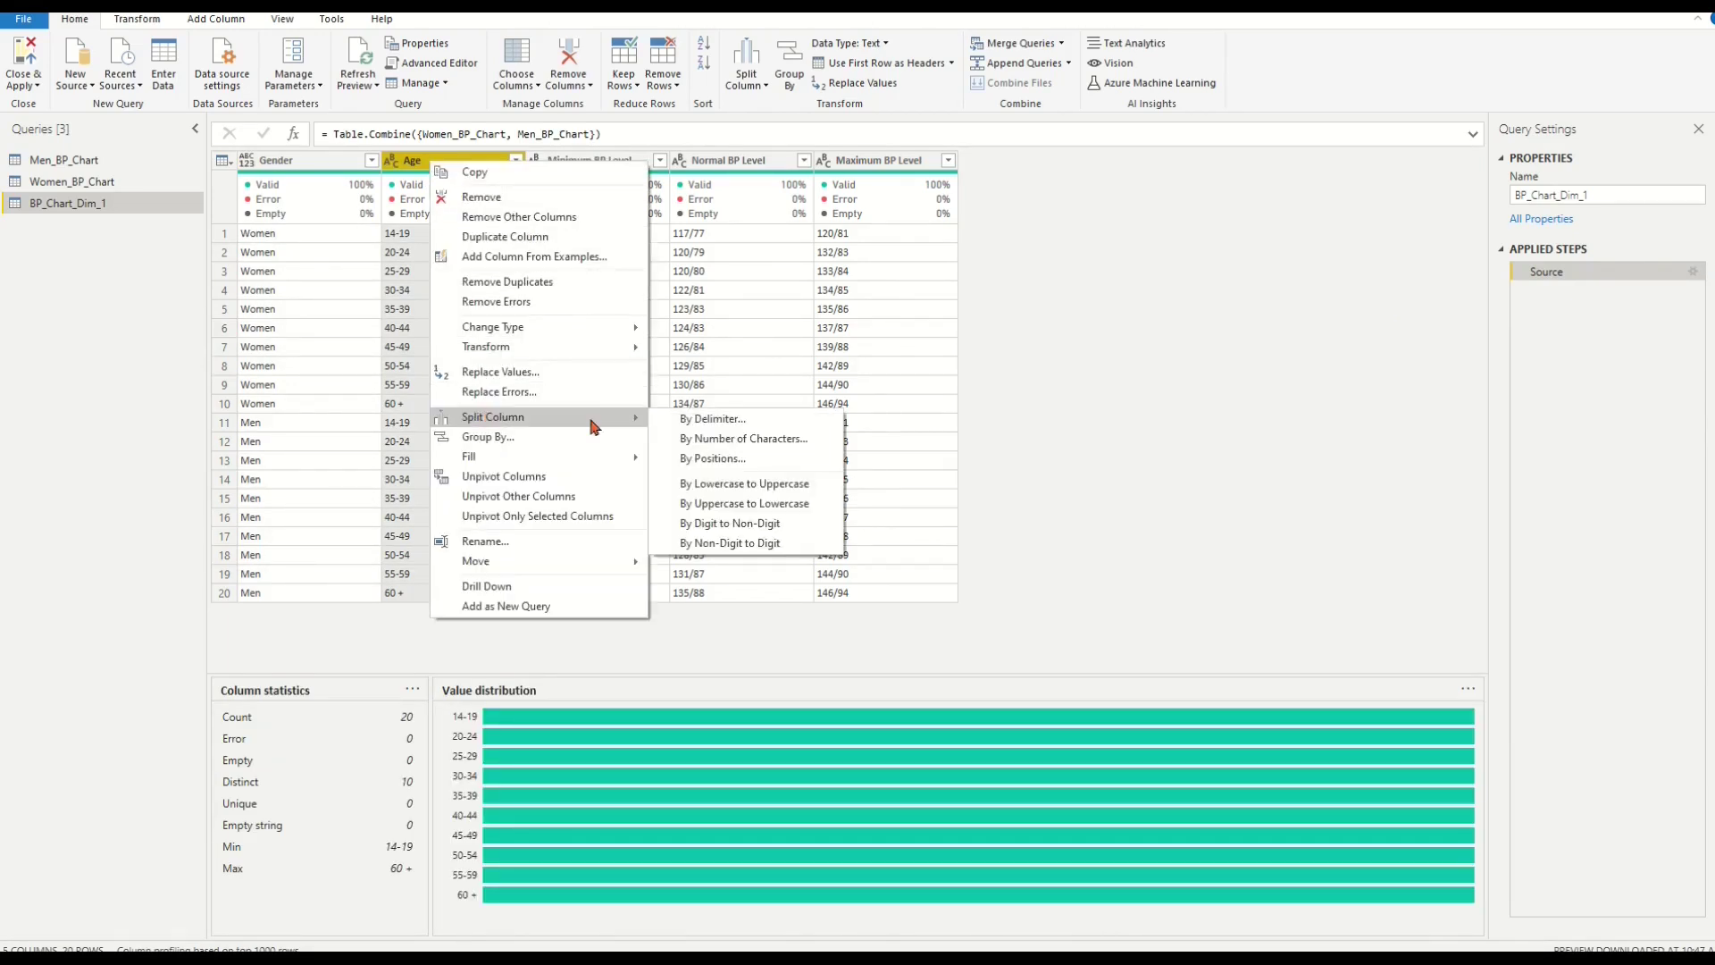
pyautogui.click(708, 424)
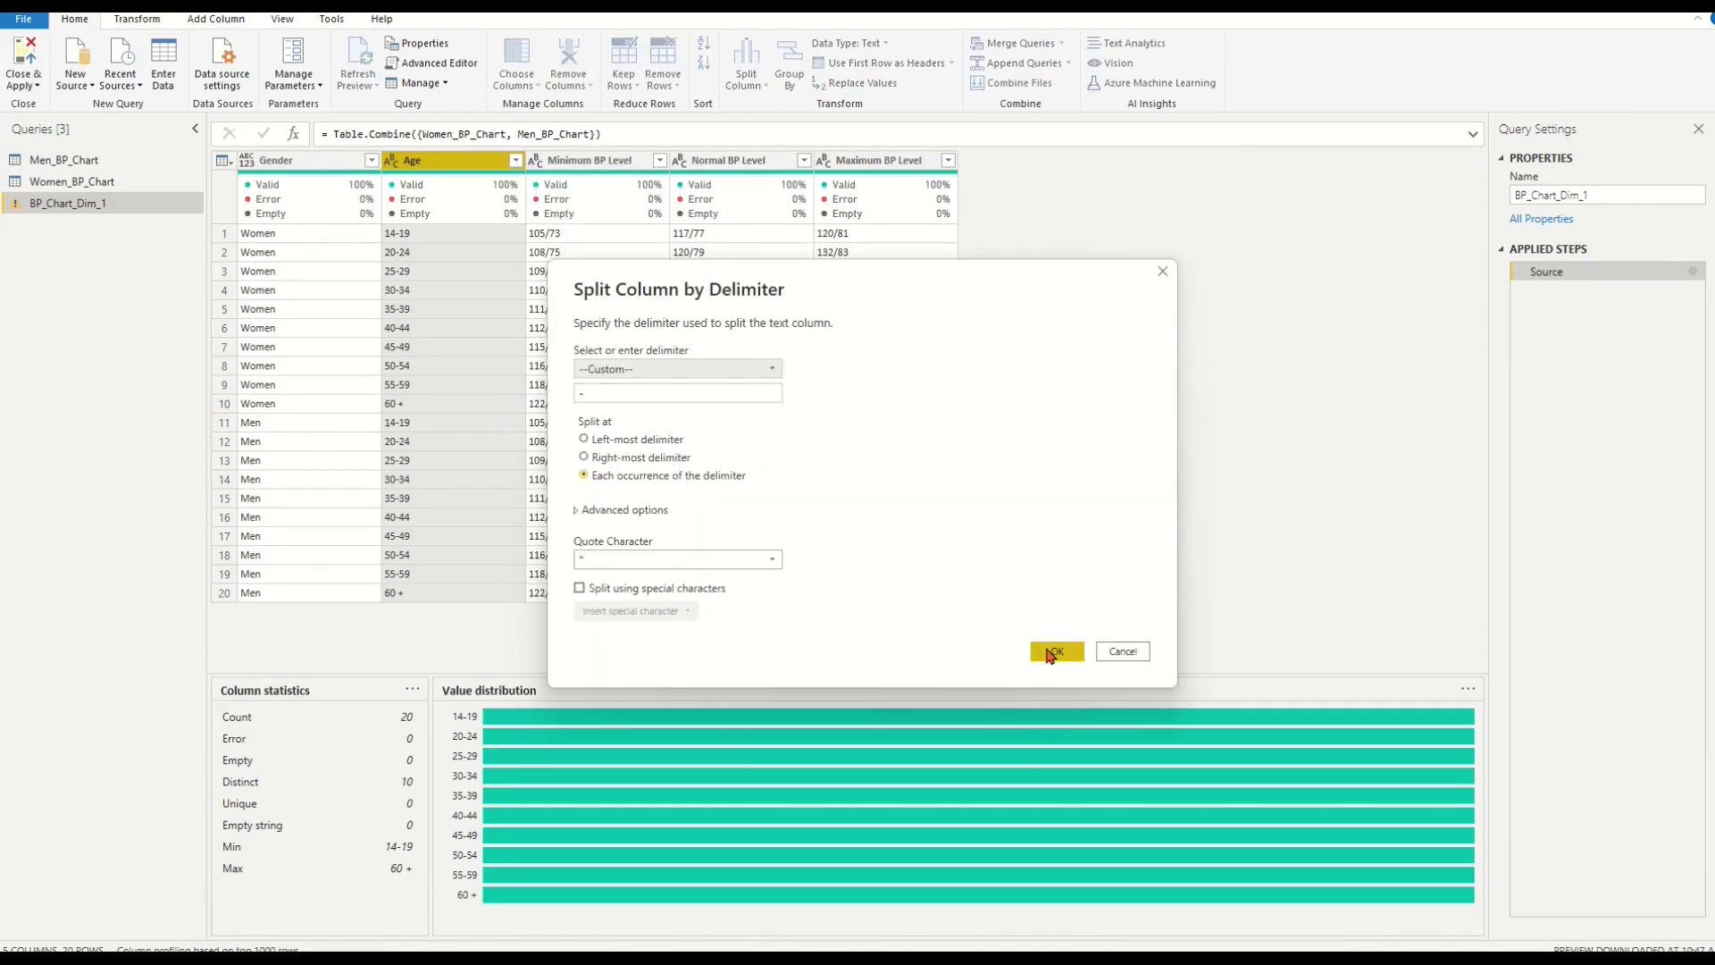
pyautogui.click(1057, 653)
pyautogui.click(1054, 654)
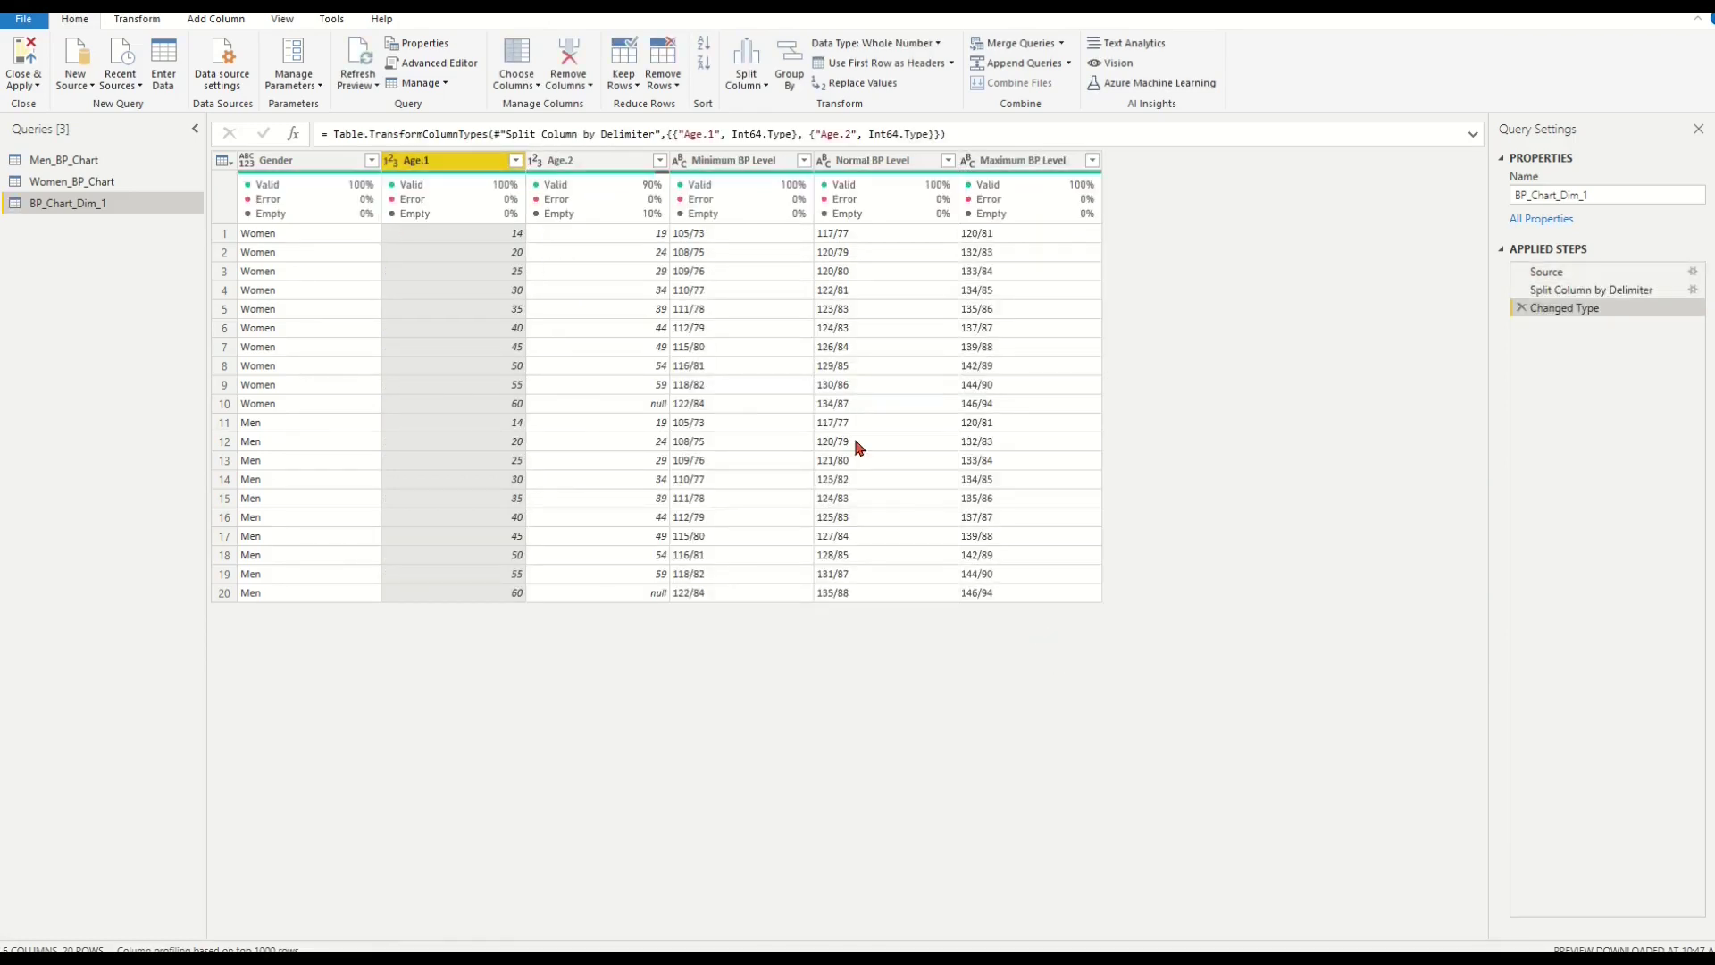
# Step: Rename Age.1 to Age.Start and Age.2 to Age.End
pyautogui.rightClick(463, 161)
pyautogui.click(525, 519)
pyautogui.press('End')
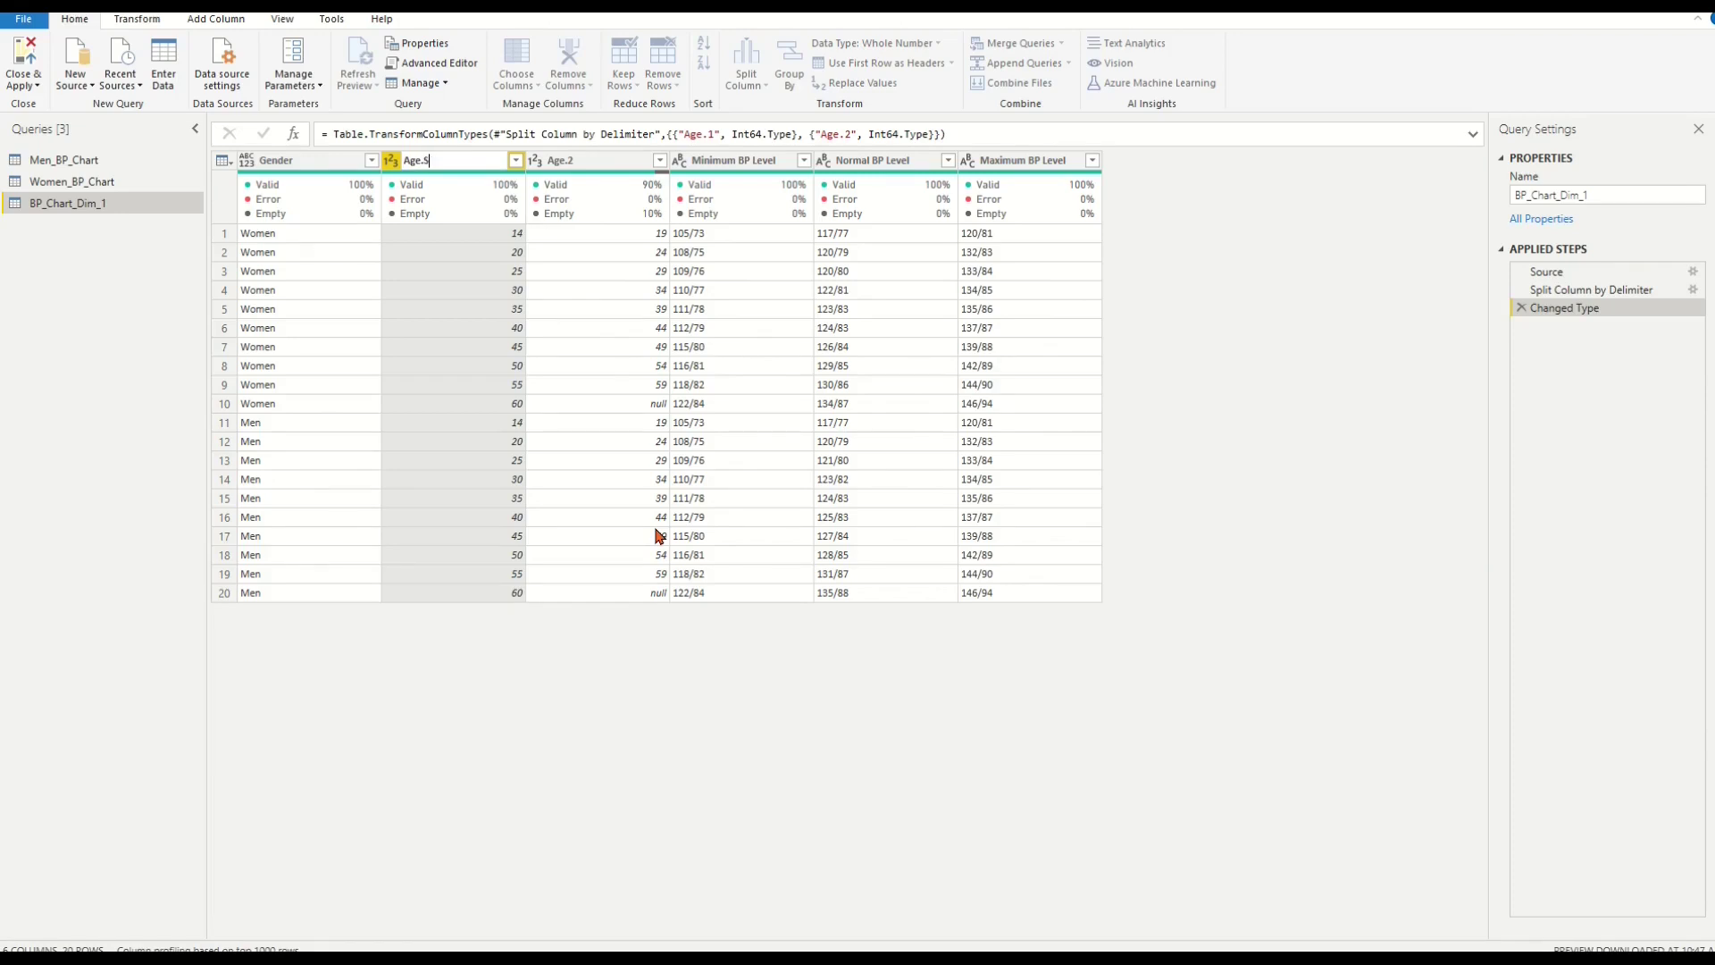
pyautogui.write('Start')
pyautogui.press('Return')
pyautogui.rightClick(595, 161)
pyautogui.click(643, 519)
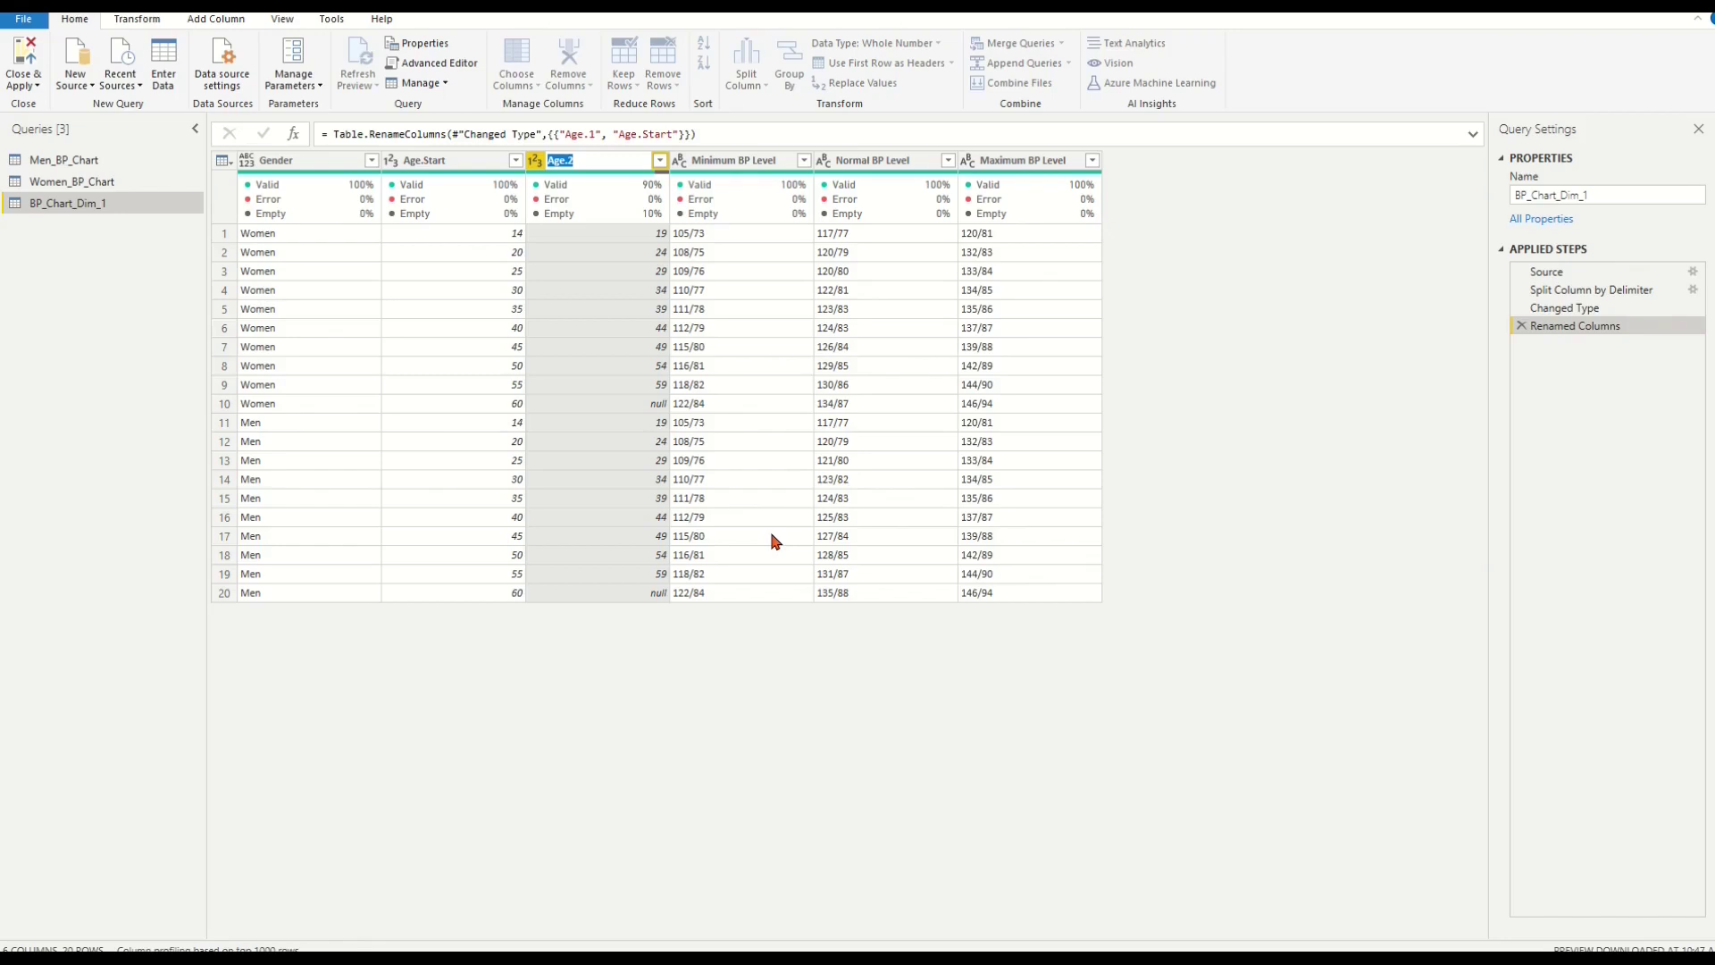
pyautogui.press('End')
pyautogui.write('End')
pyautogui.press('Return')
# Step: Split Minimum, Normal and Maximum BP Level columns at the '/' delimiter
pyautogui.click(723, 161)
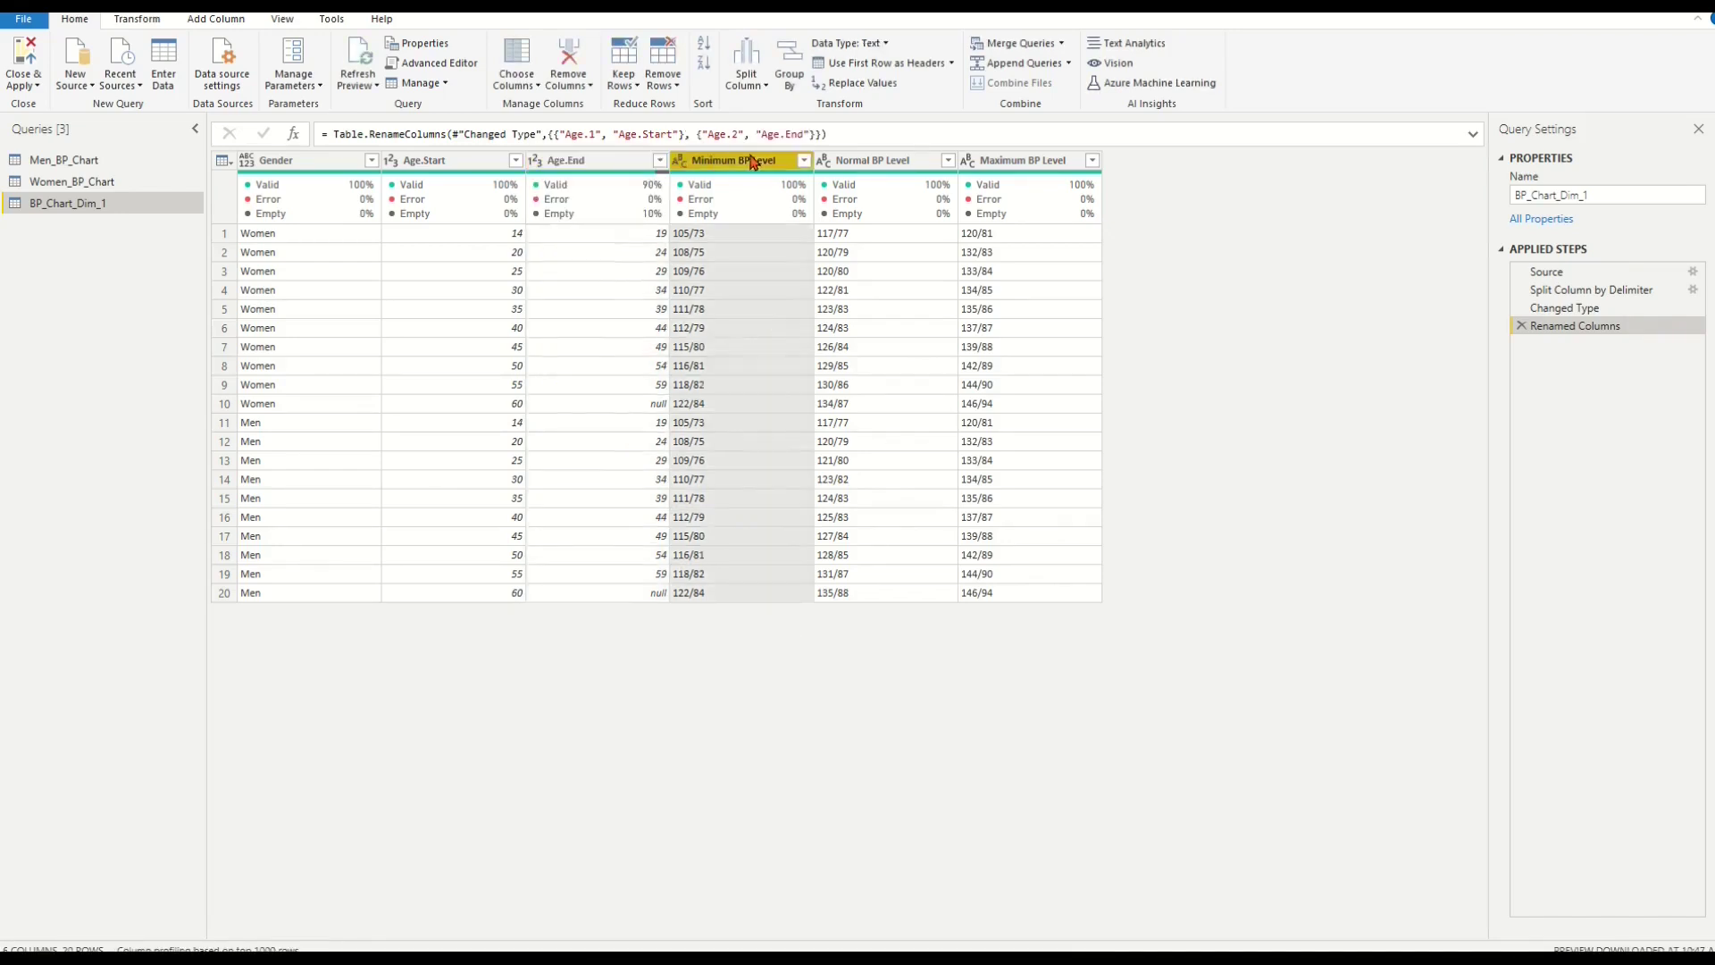
pyautogui.rightClick(751, 161)
pyautogui.moveTo(933, 411)
pyautogui.click(1015, 416)
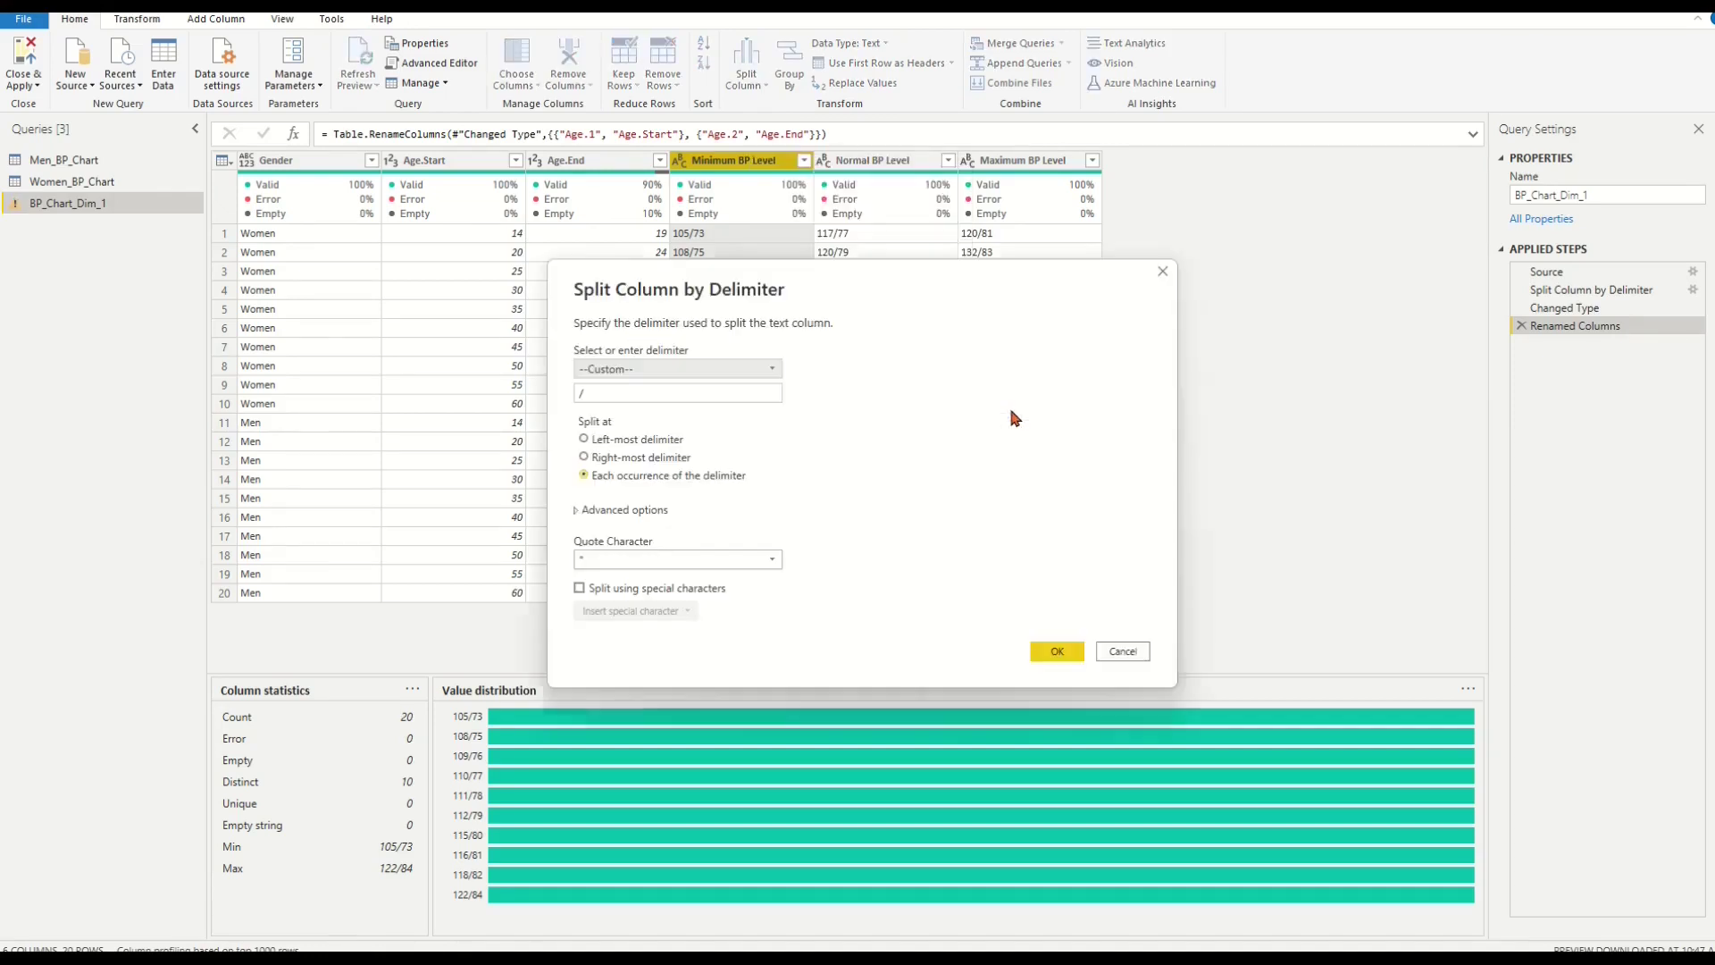
pyautogui.click(1056, 652)
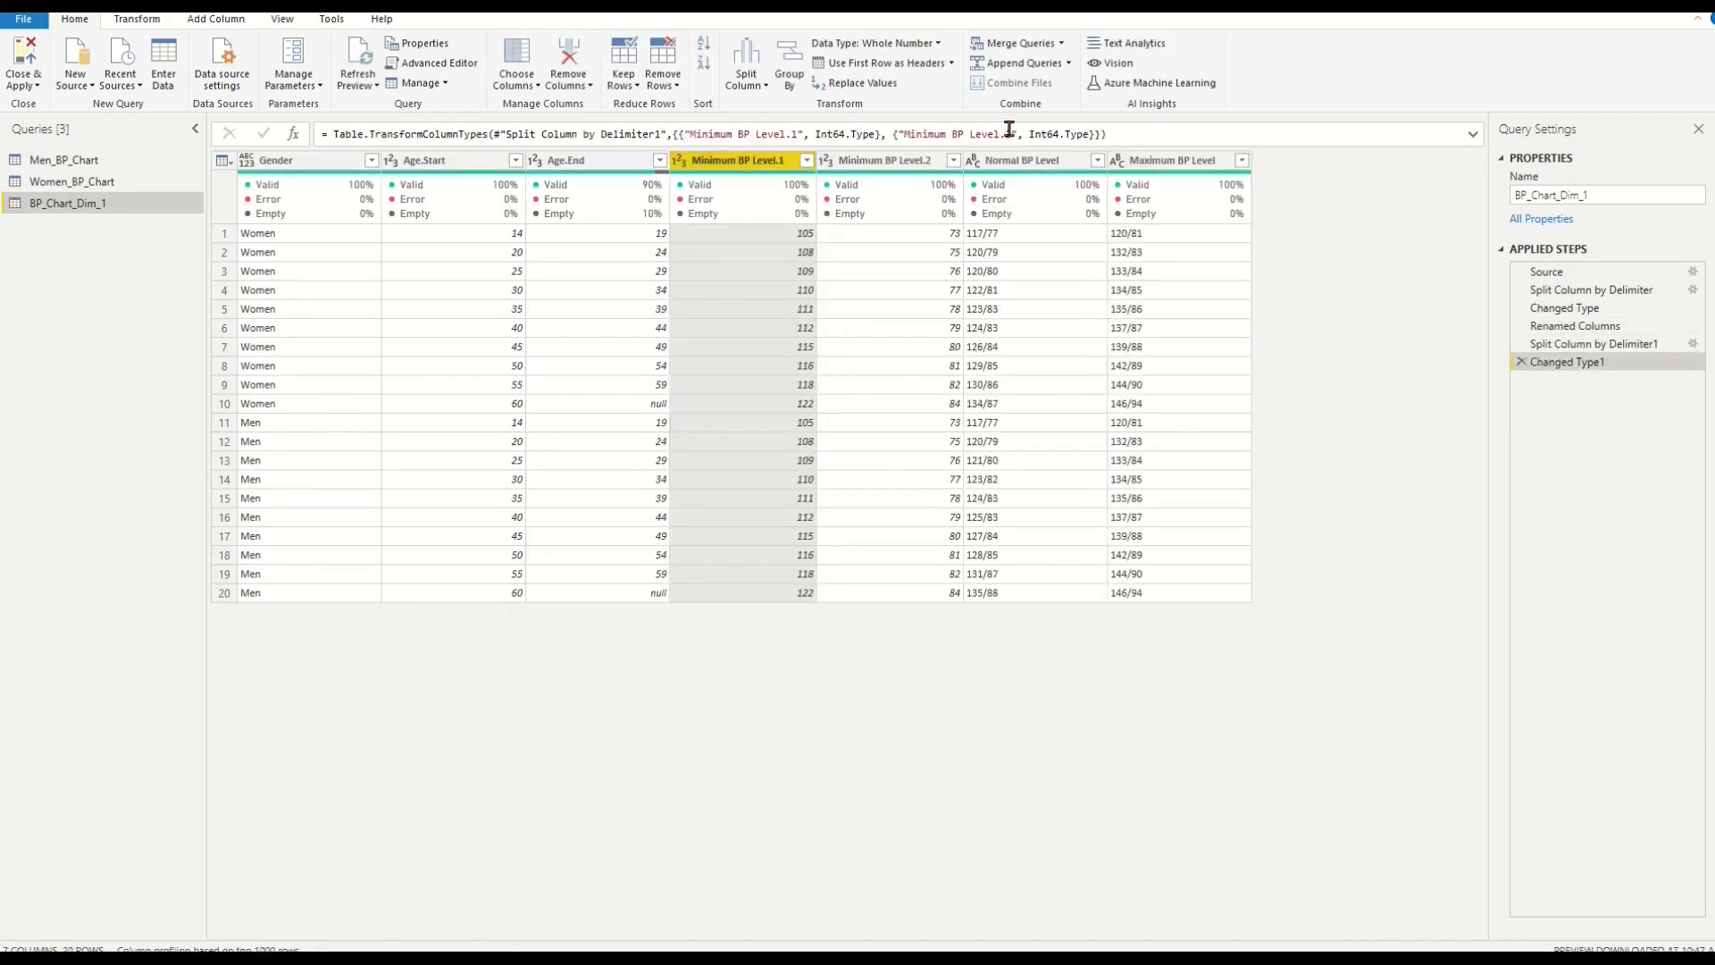
pyautogui.click(1024, 163)
pyautogui.rightClick(1024, 164)
pyautogui.moveTo(1208, 418)
pyautogui.click(1290, 418)
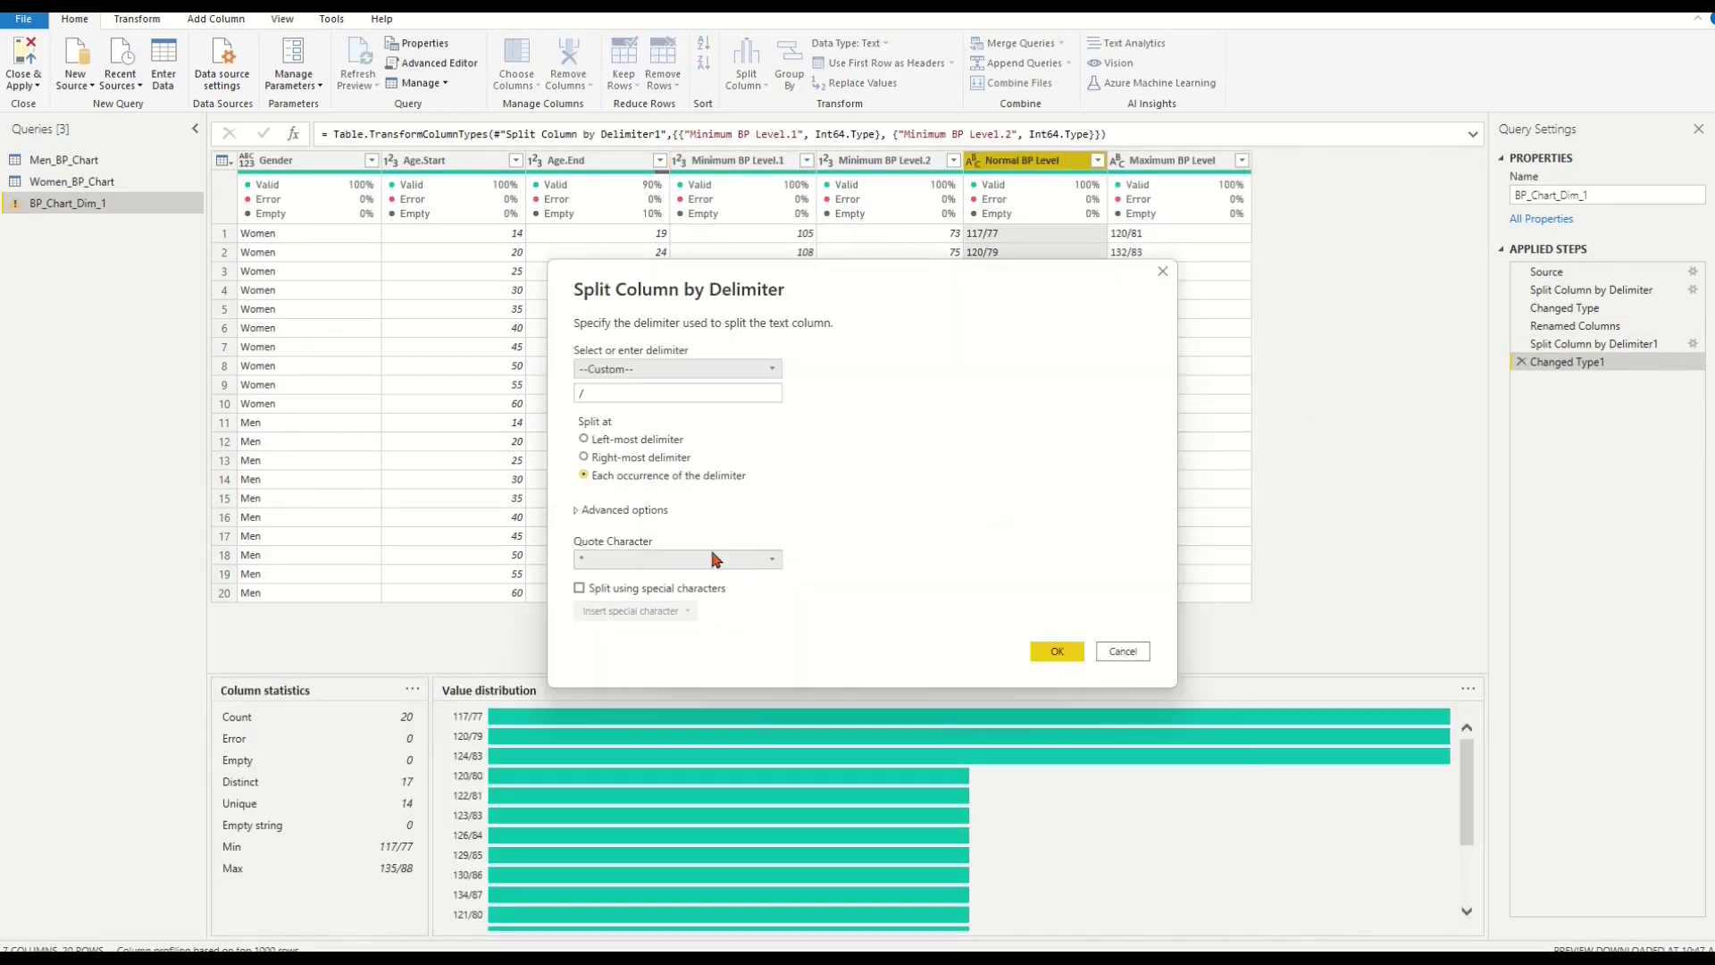
pyautogui.click(1054, 651)
pyautogui.rightClick(1317, 160)
pyautogui.moveTo(1388, 418)
pyautogui.click(1536, 420)
pyautogui.click(1054, 652)
# Step: Rename the Minimum and Normal .1 columns to Minimum BP Systolic and Normal BP Systolic
pyautogui.click(754, 161)
pyautogui.rightClick(755, 161)
pyautogui.click(822, 516)
pyautogui.write('Minimum BP Systolic')
pyautogui.press('Return')
pyautogui.rightClick(1027, 161)
pyautogui.click(1116, 522)
pyautogui.write('Normal BP Systolic')
pyautogui.press('Return')
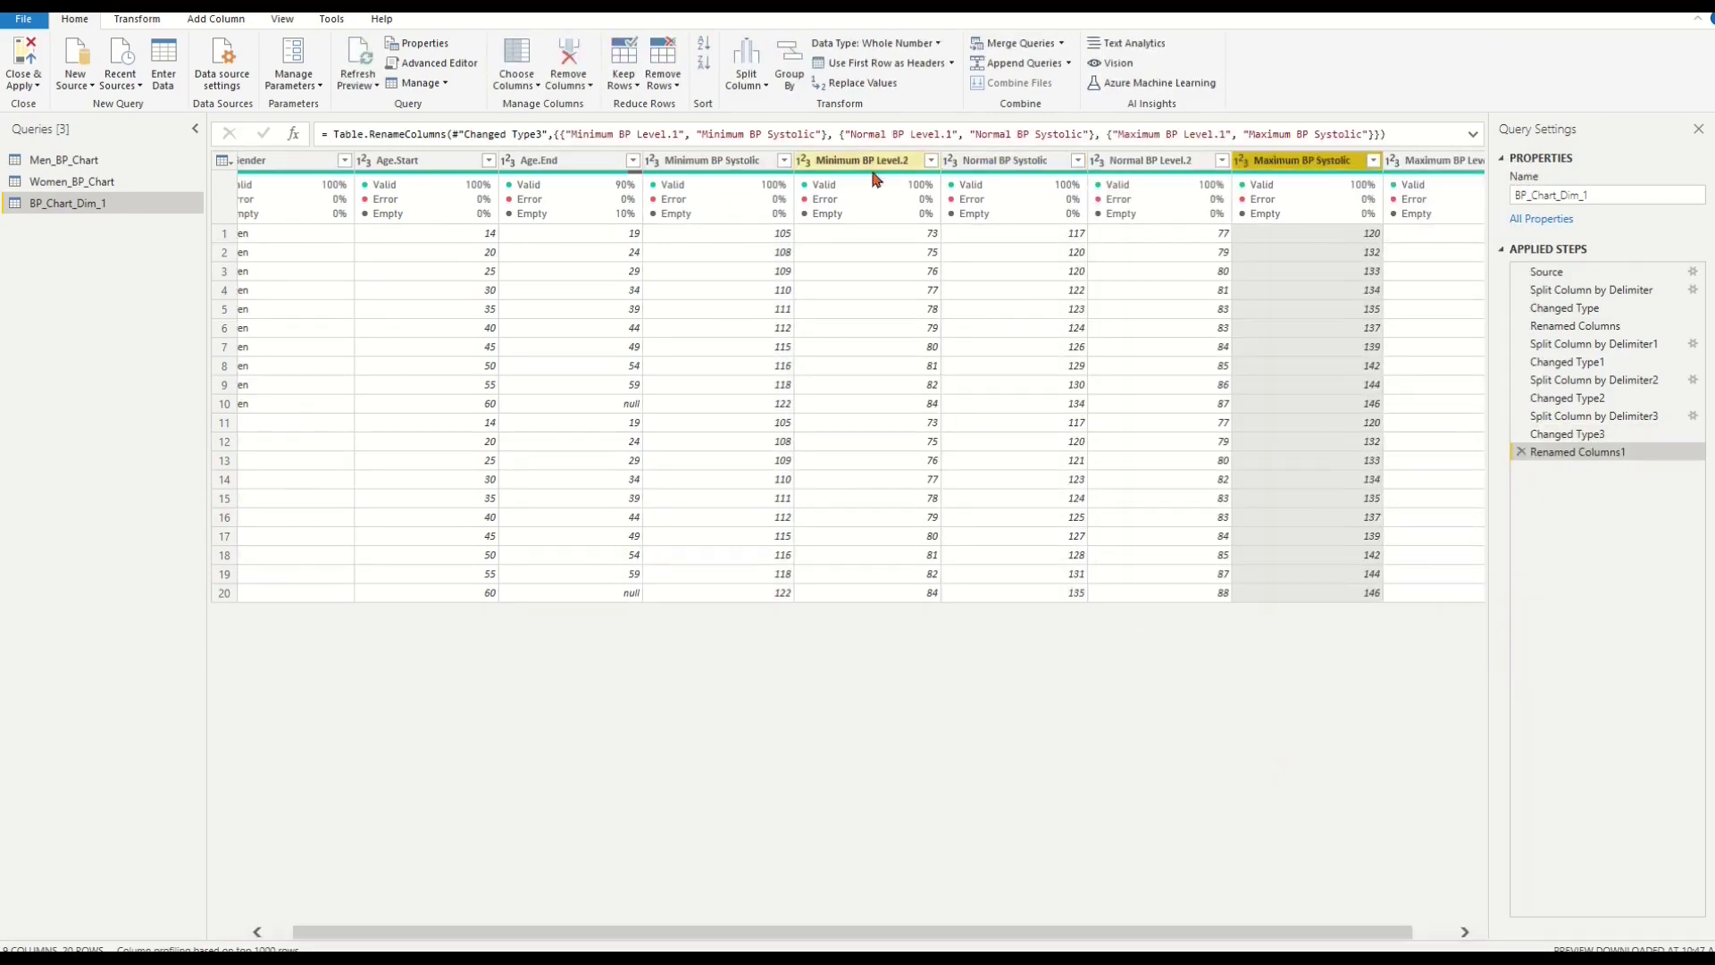
# Step: Rename the Minimum and Normal .2 columns to Minimum BP Diastolic and Normal BP Diastolic
pyautogui.doubleClick(866, 159)
pyautogui.write('Minimum BP Diastolic')
pyautogui.doubleClick(1156, 161)
pyautogui.write('Normal BP Diastolic')
pyautogui.press('Return')
pyautogui.hscroll(1, 1295, 741)
pyautogui.click(1411, 160)
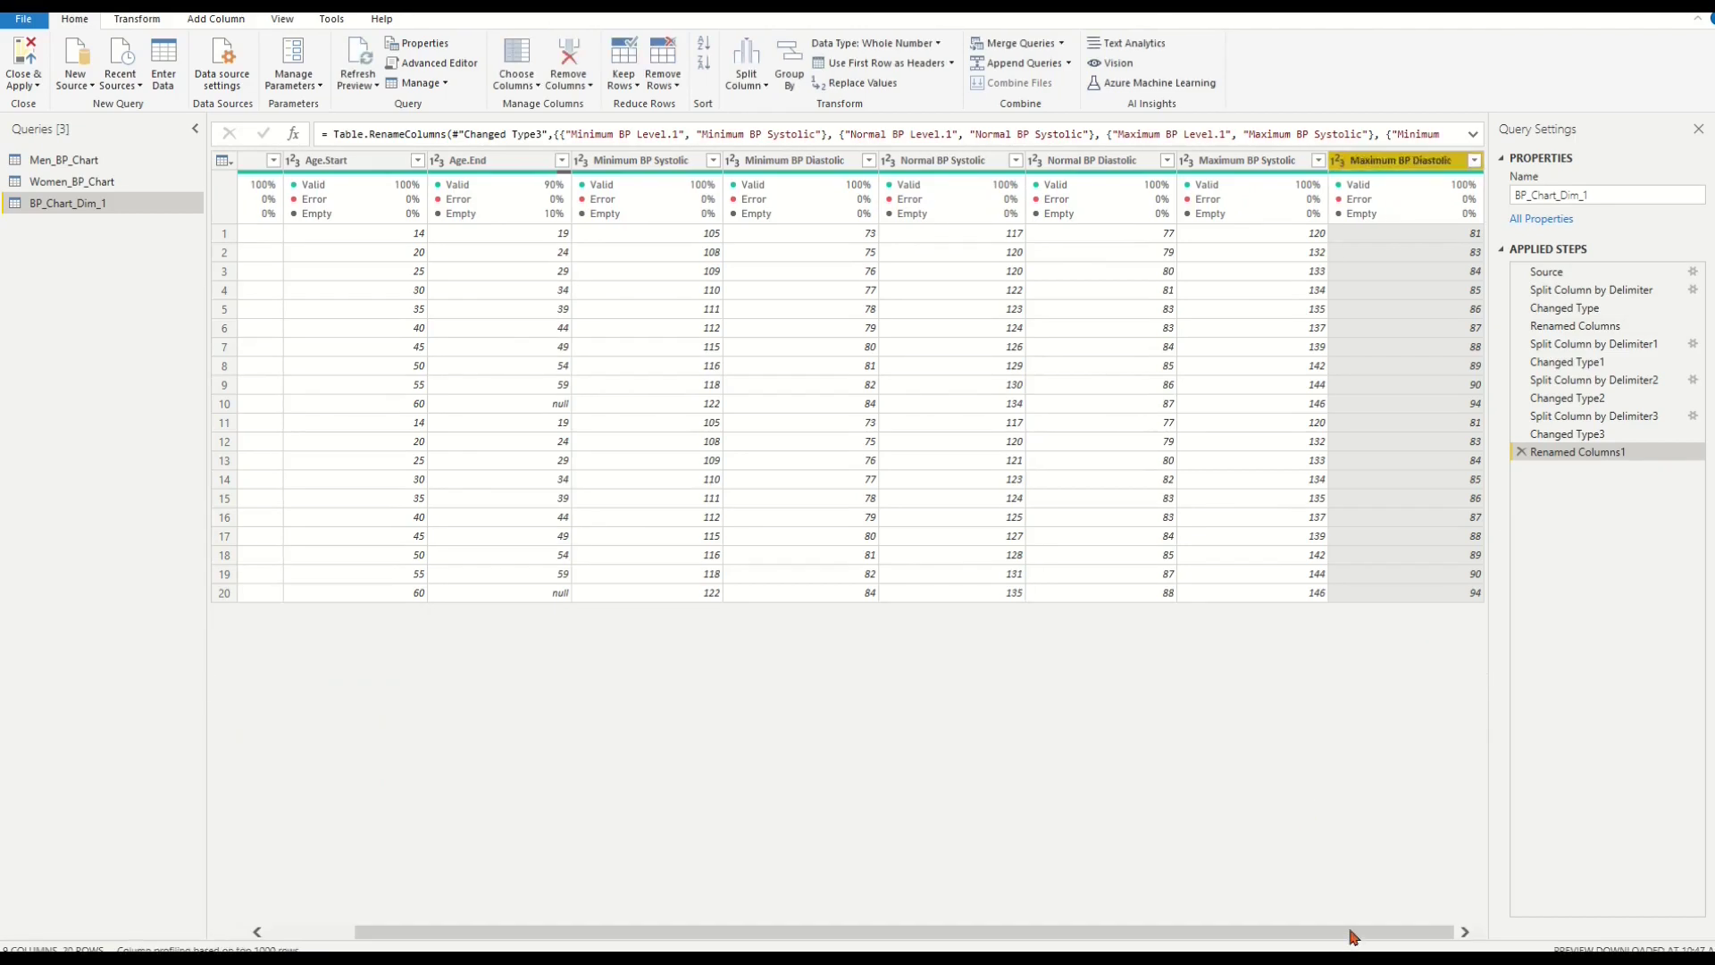
# Step: Replace null in Age.End with 65, then Close & Apply the query changes
pyautogui.moveTo(1353, 935); pyautogui.dragTo(1267, 935)
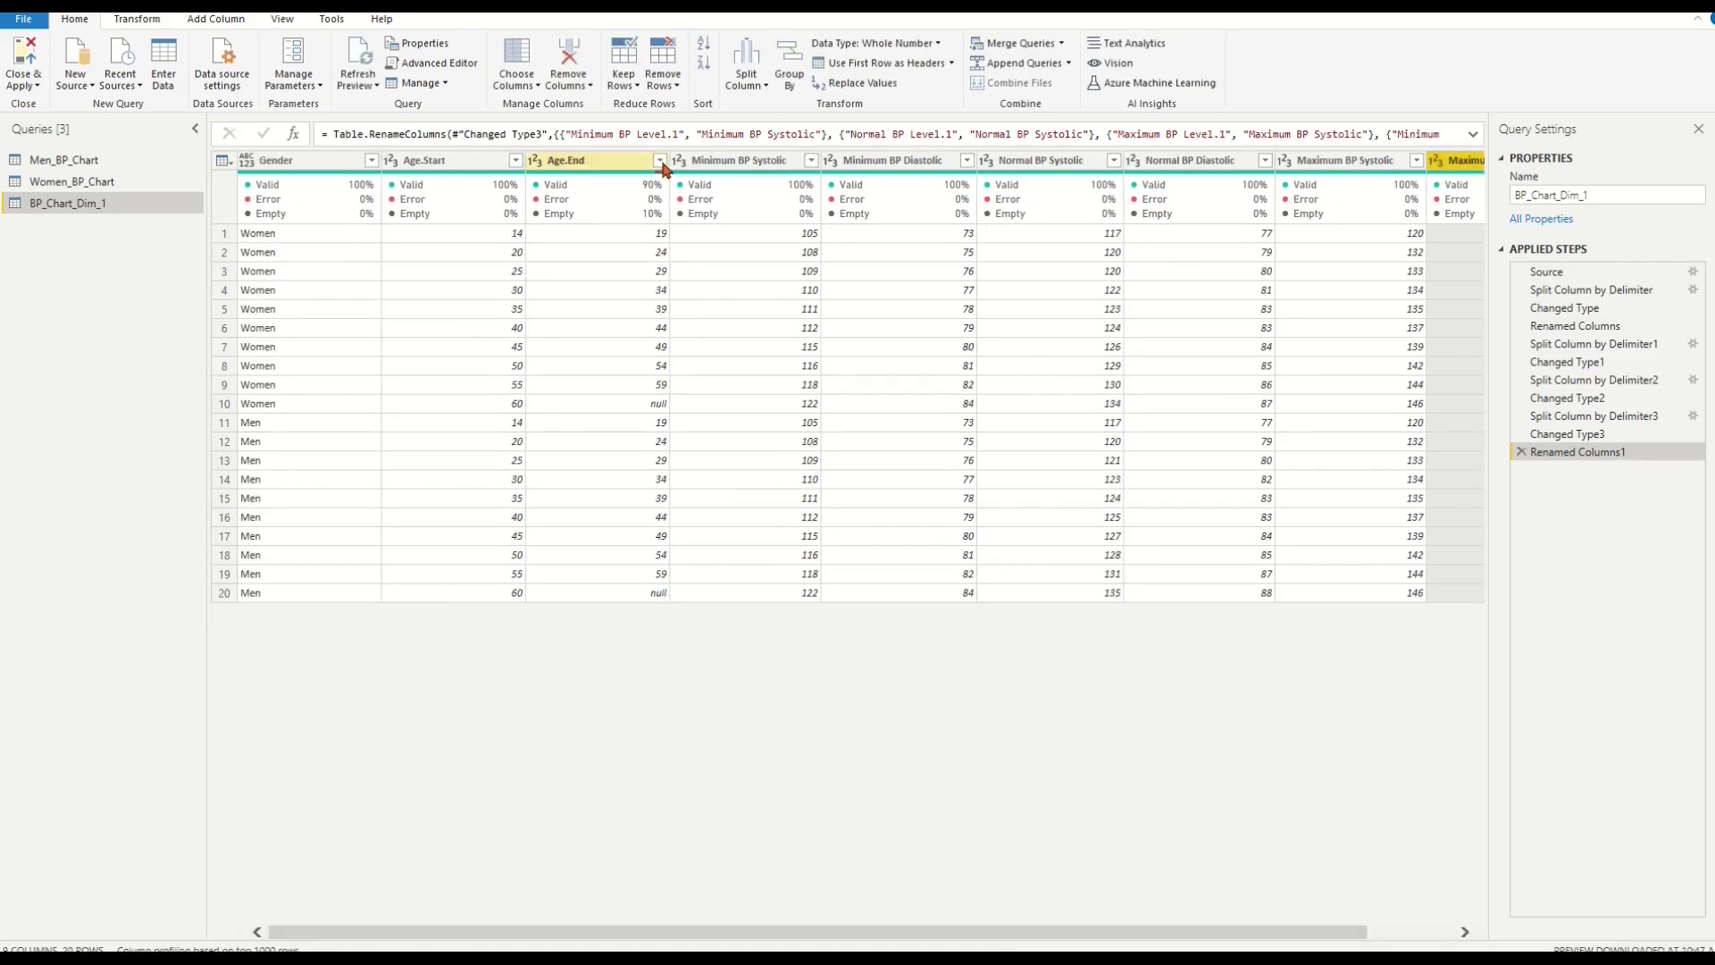
pyautogui.rightClick(636, 165)
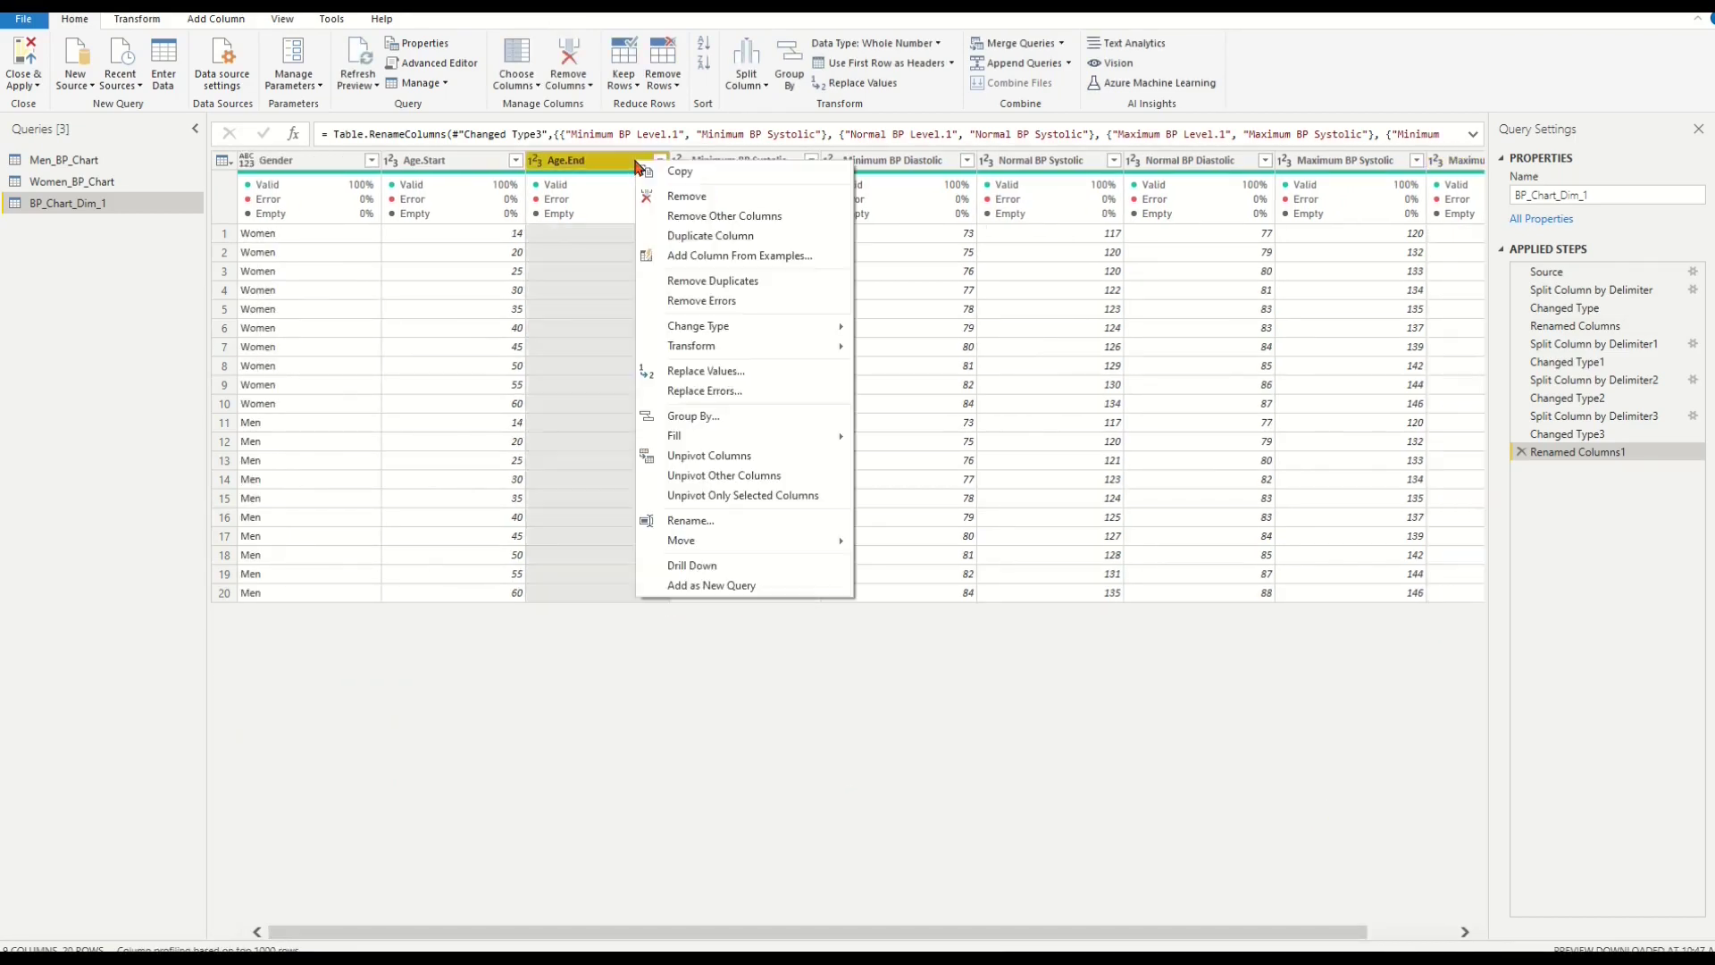
pyautogui.click(706, 371)
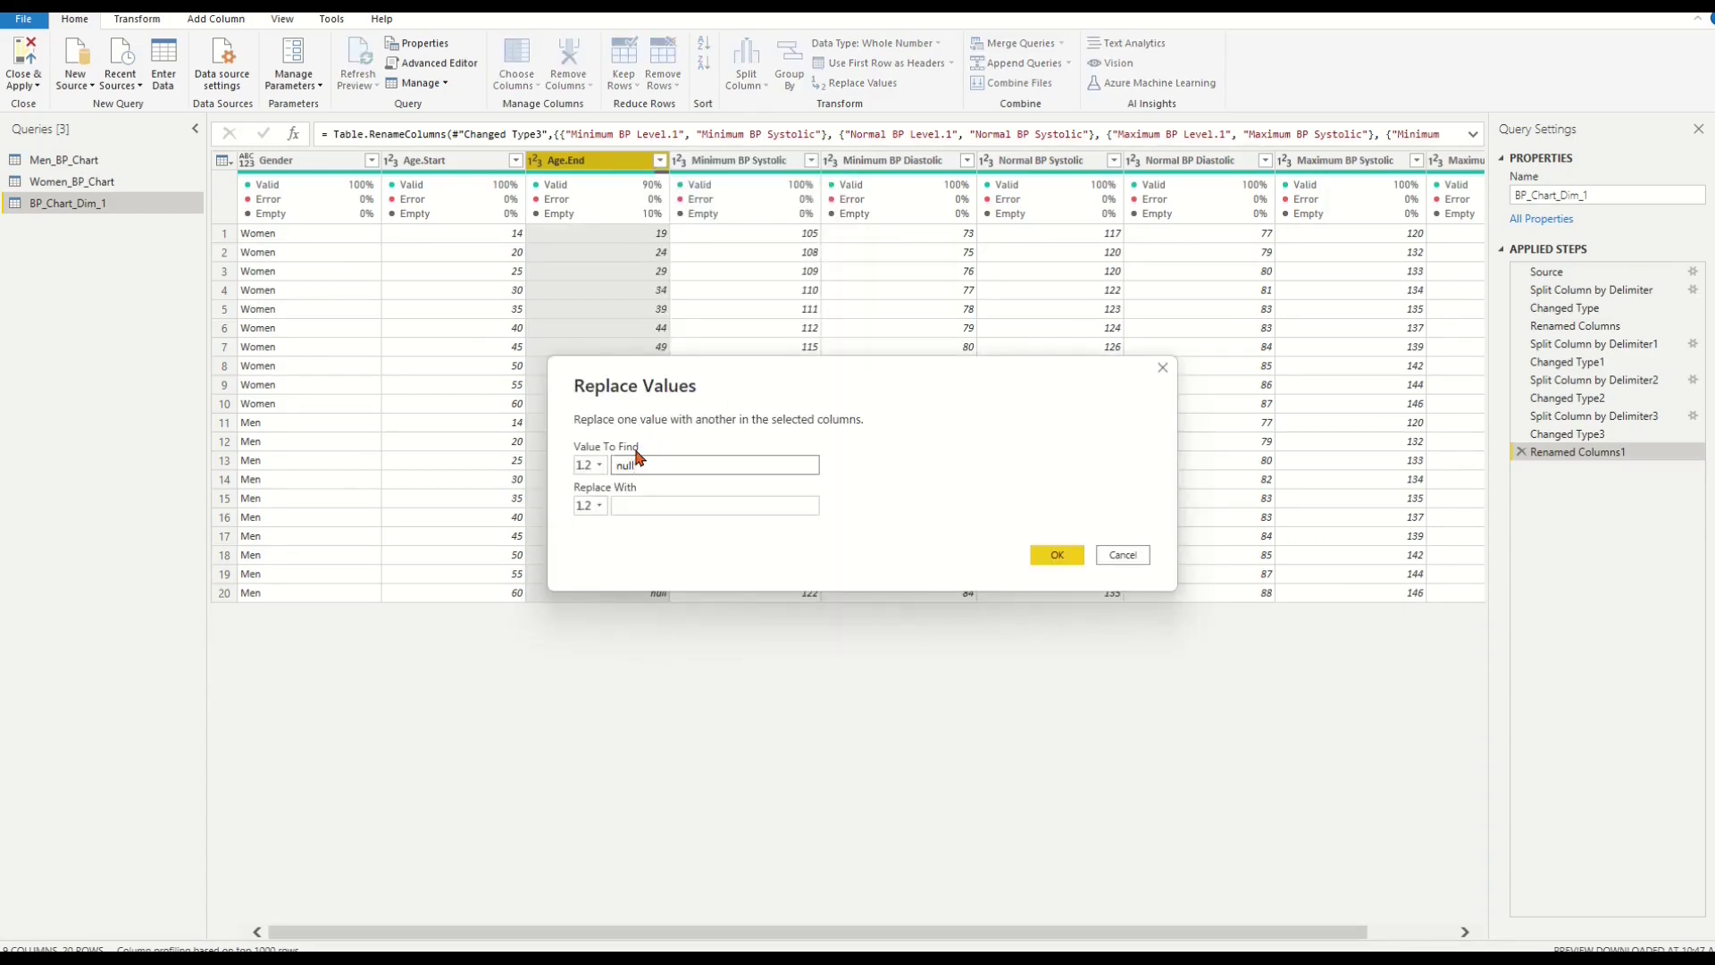
pyautogui.click(634, 506)
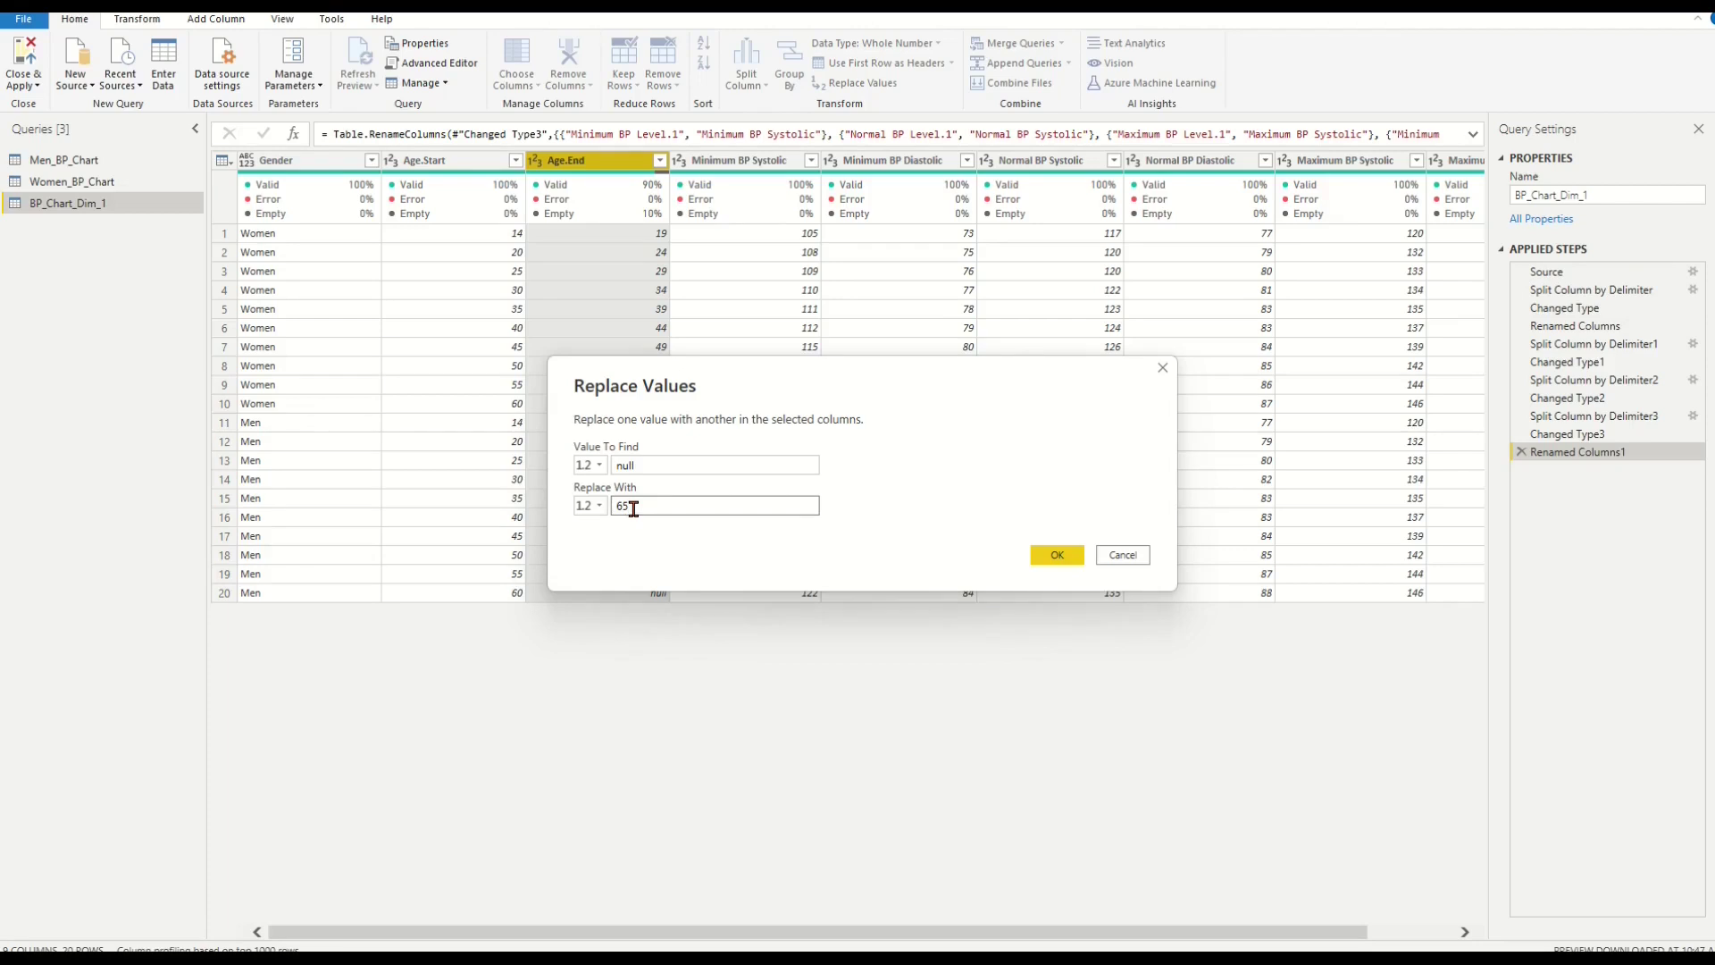
pyautogui.click(1056, 555)
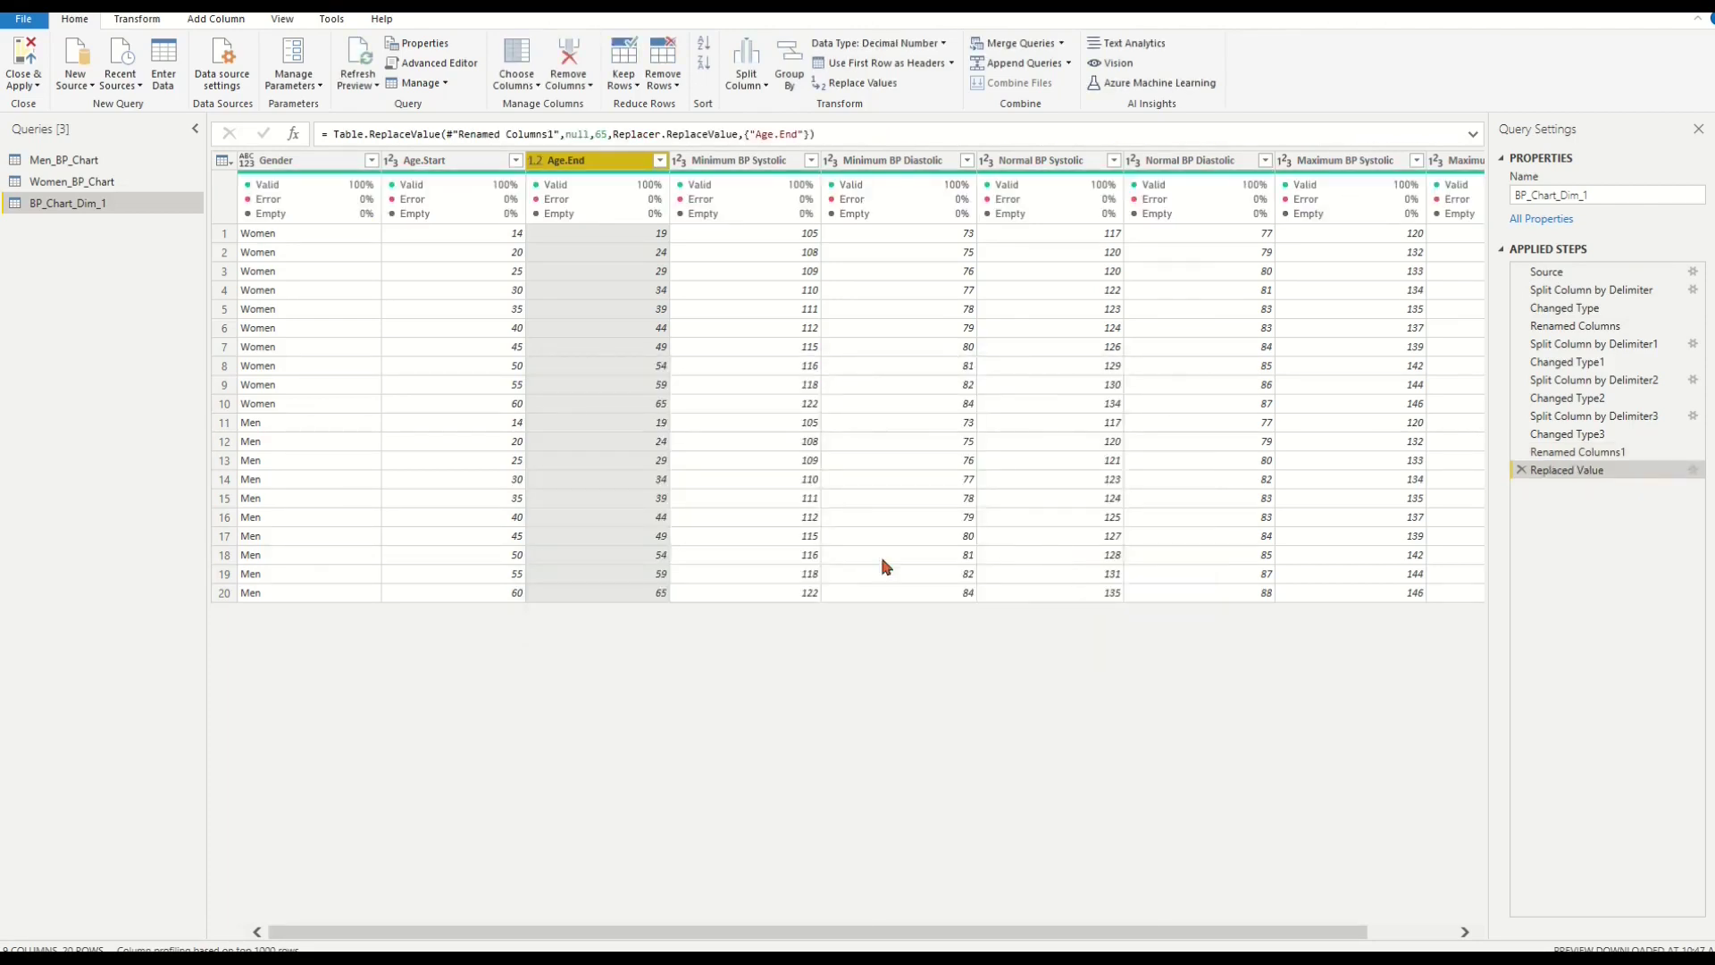
pyautogui.click(35, 85)
pyautogui.click(55, 108)
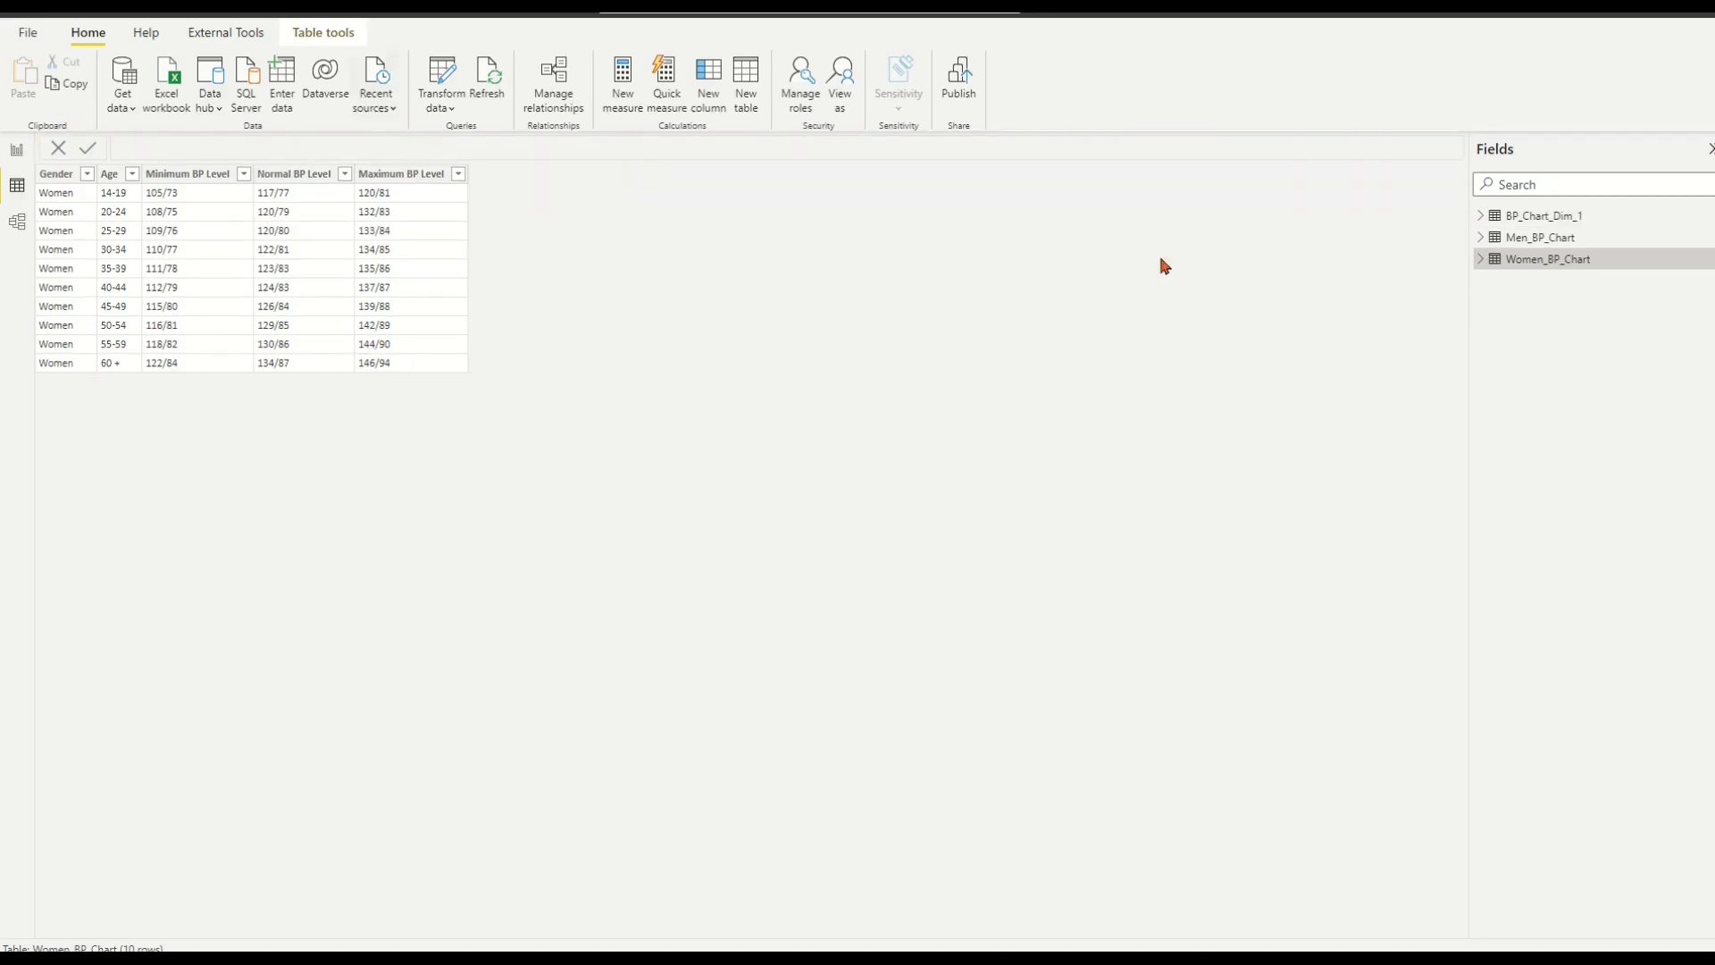
# Step: Select BP_Chart_Dim_1 in the Fields pane to view its data
pyautogui.click(1519, 218)
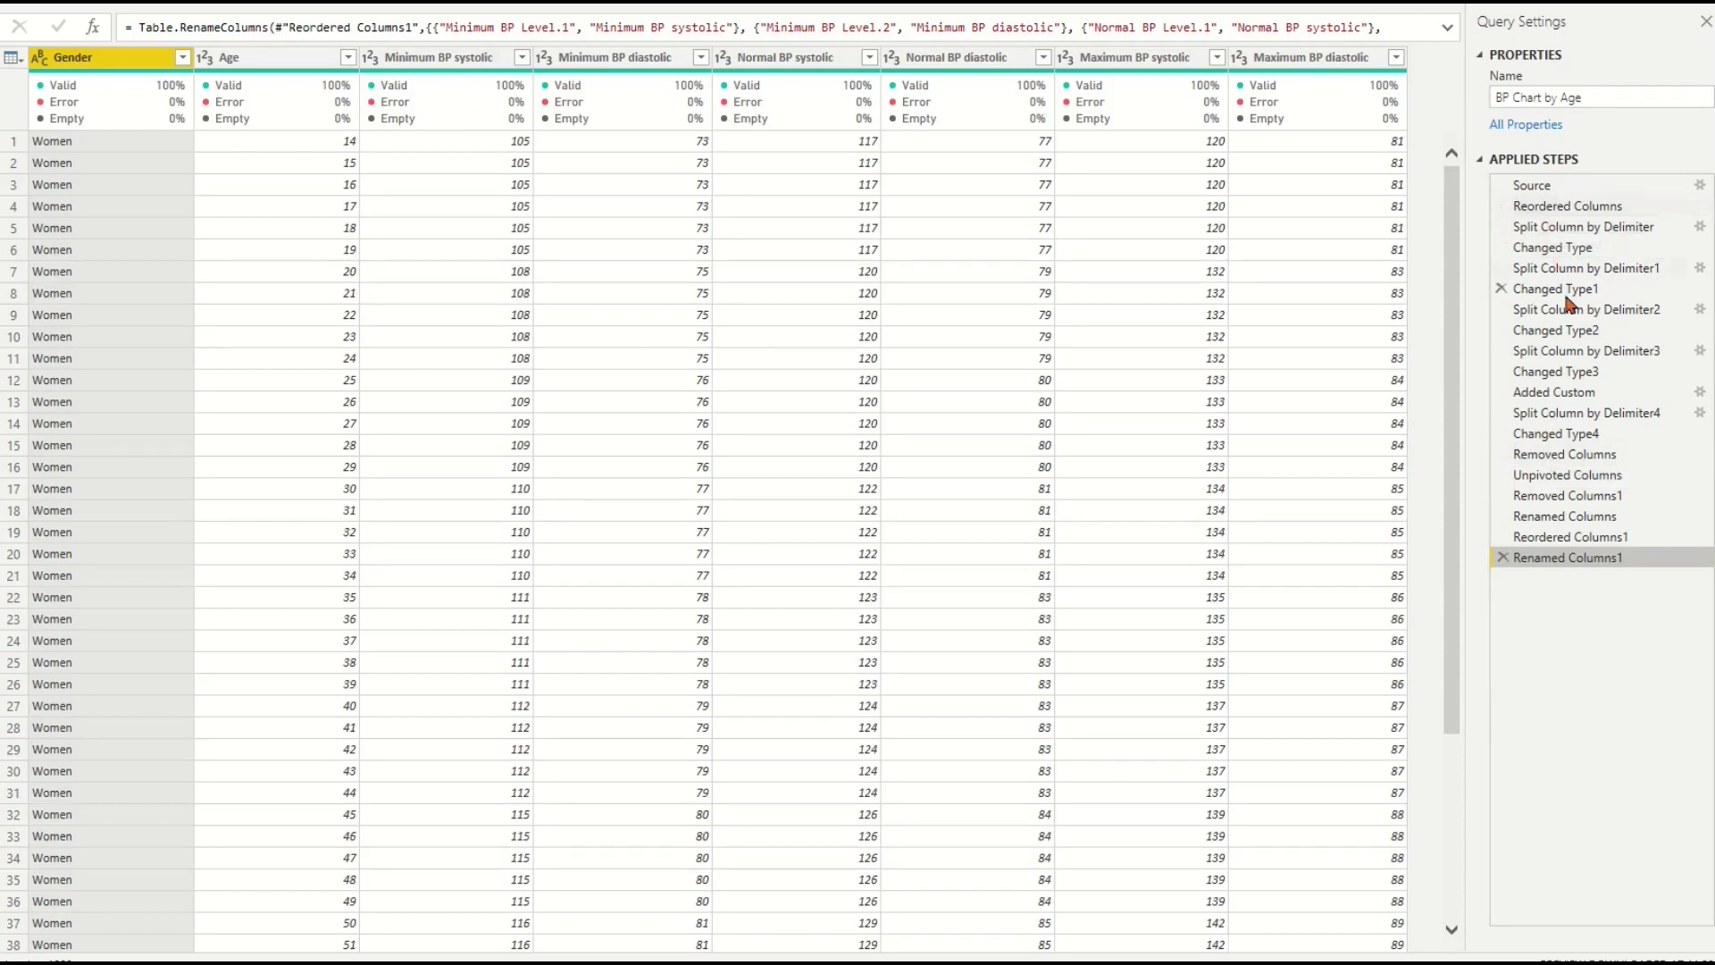
# Step: Inspect the Added Custom step and its custom column settings, cancelling without changes
pyautogui.click(1538, 394)
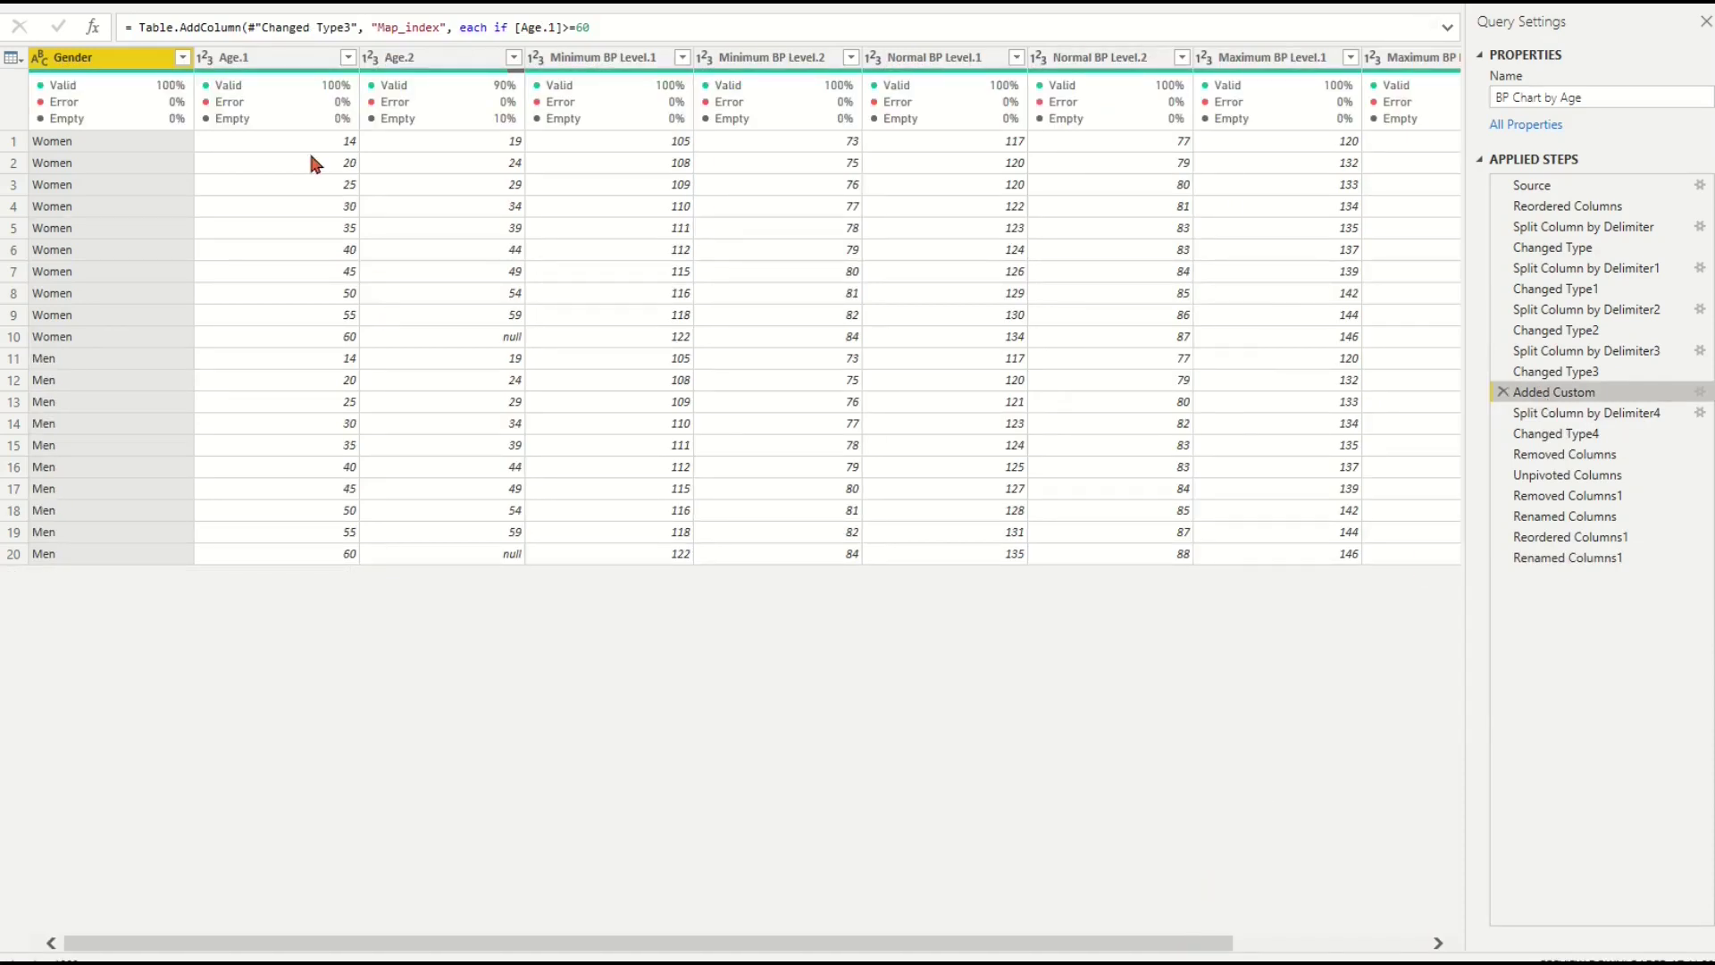
pyautogui.moveTo(866, 944); pyautogui.dragTo(1313, 920)
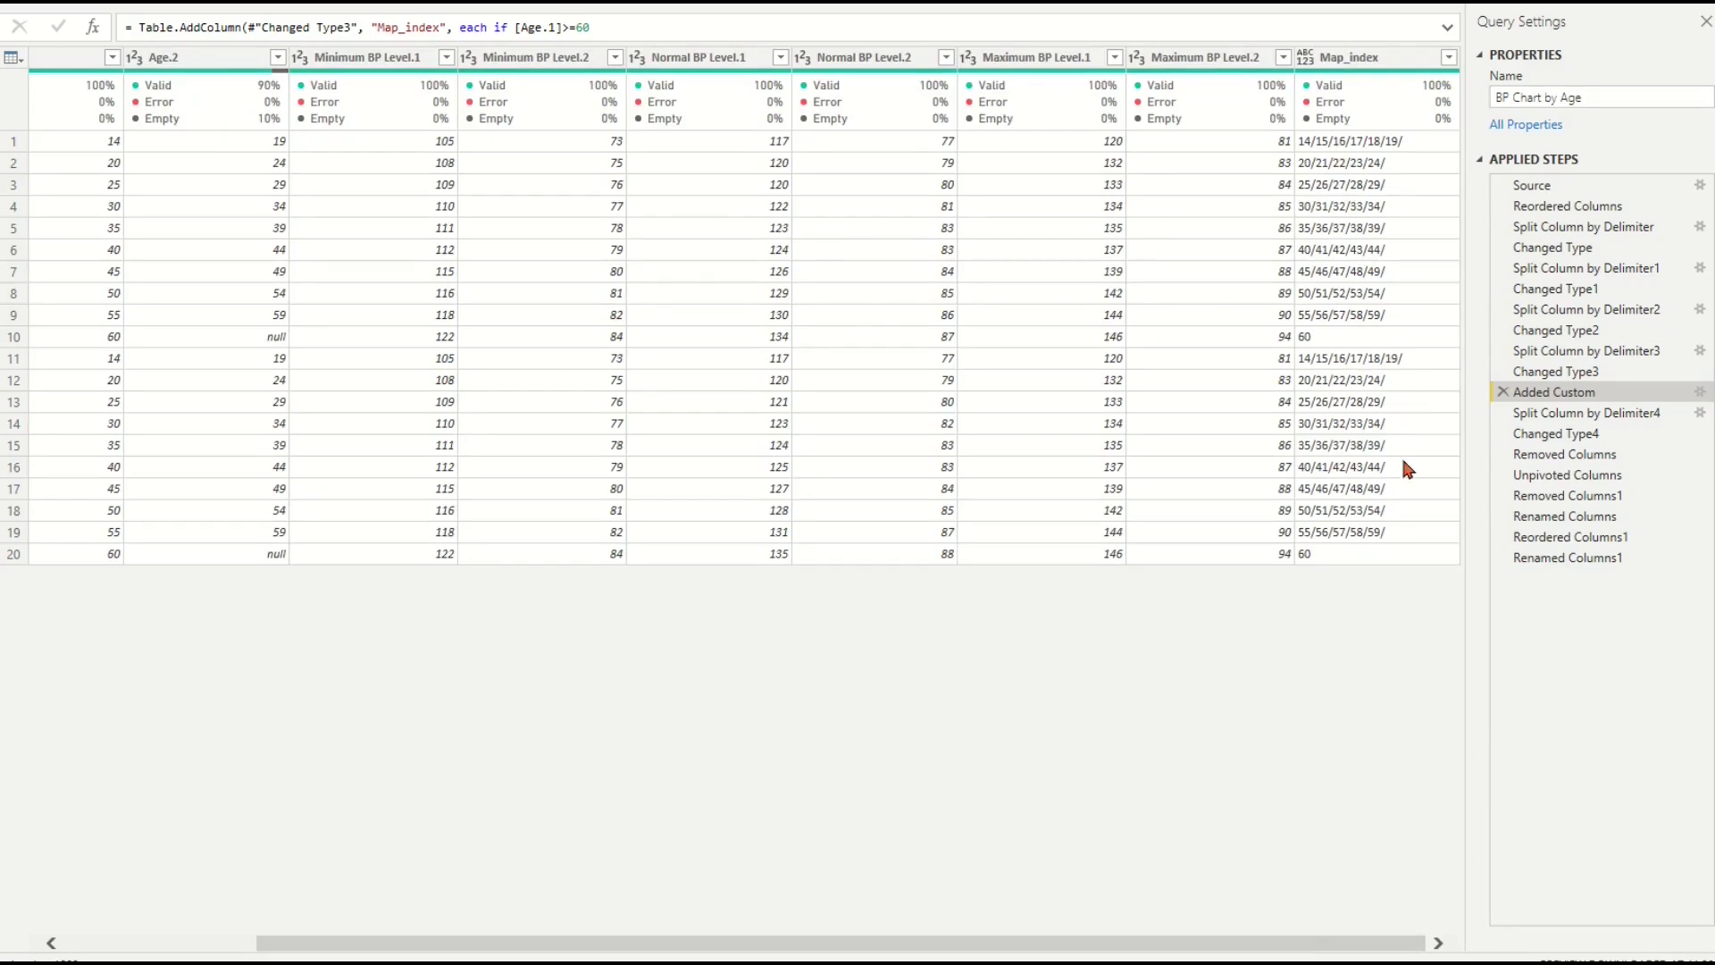
pyautogui.rightClick(1541, 393)
pyautogui.click(1589, 411)
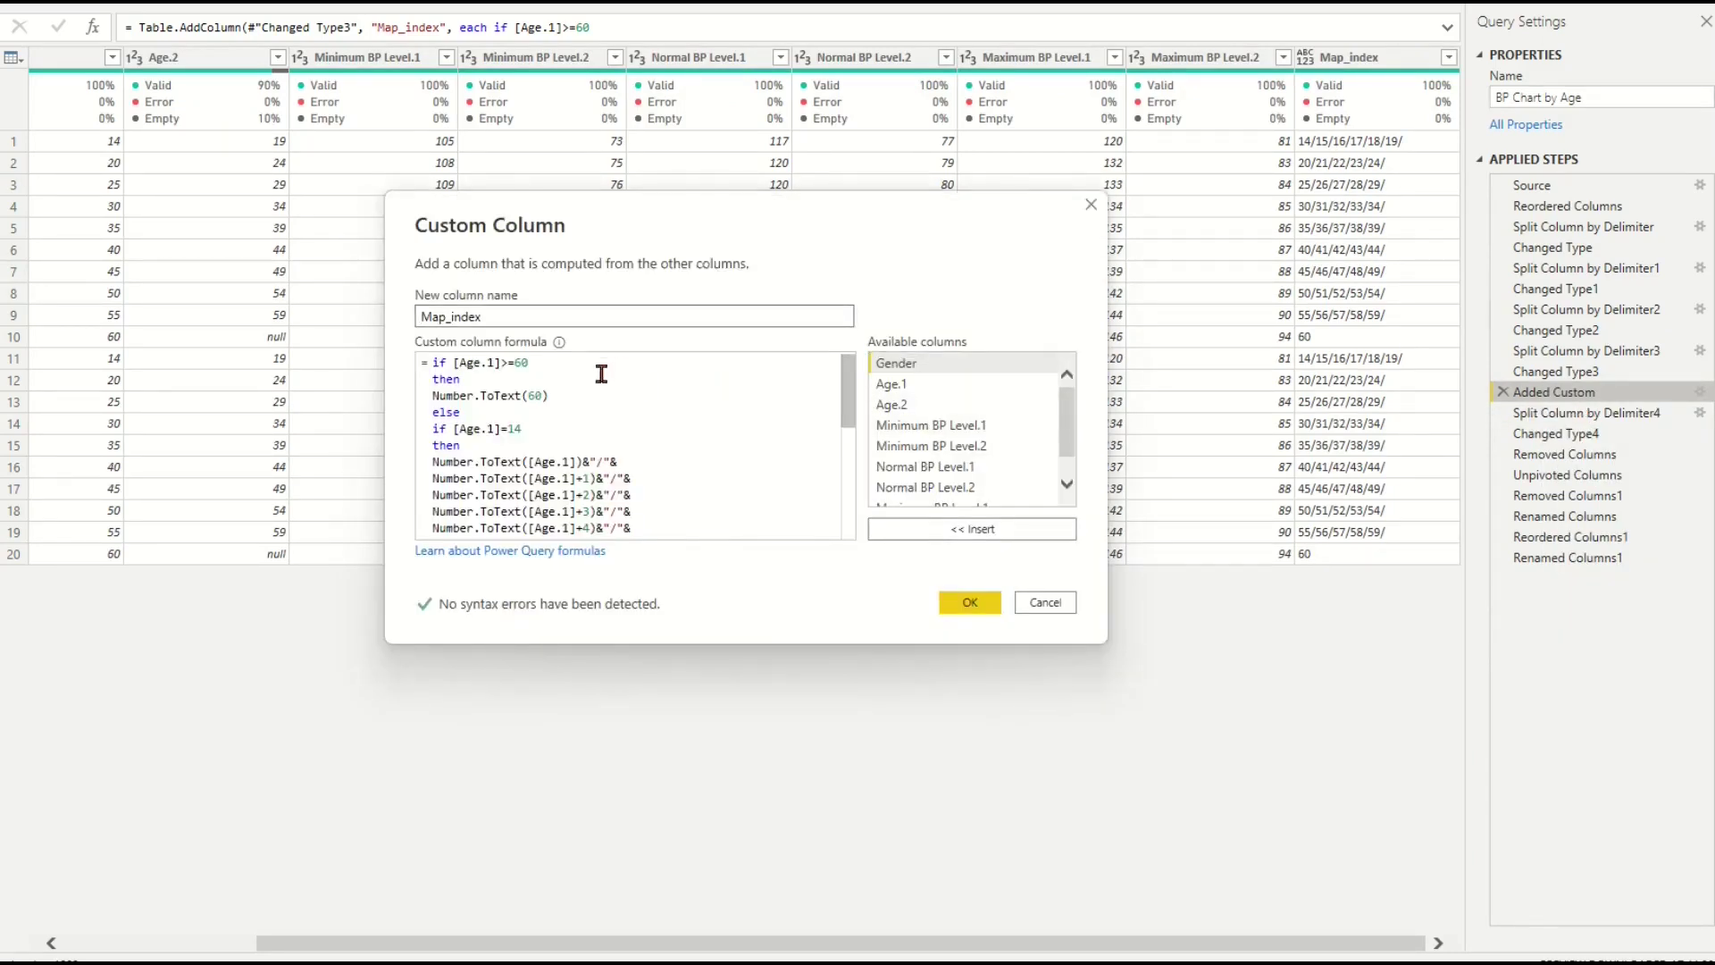
pyautogui.moveTo(847, 393); pyautogui.dragTo(843, 498)
pyautogui.click(1045, 602)
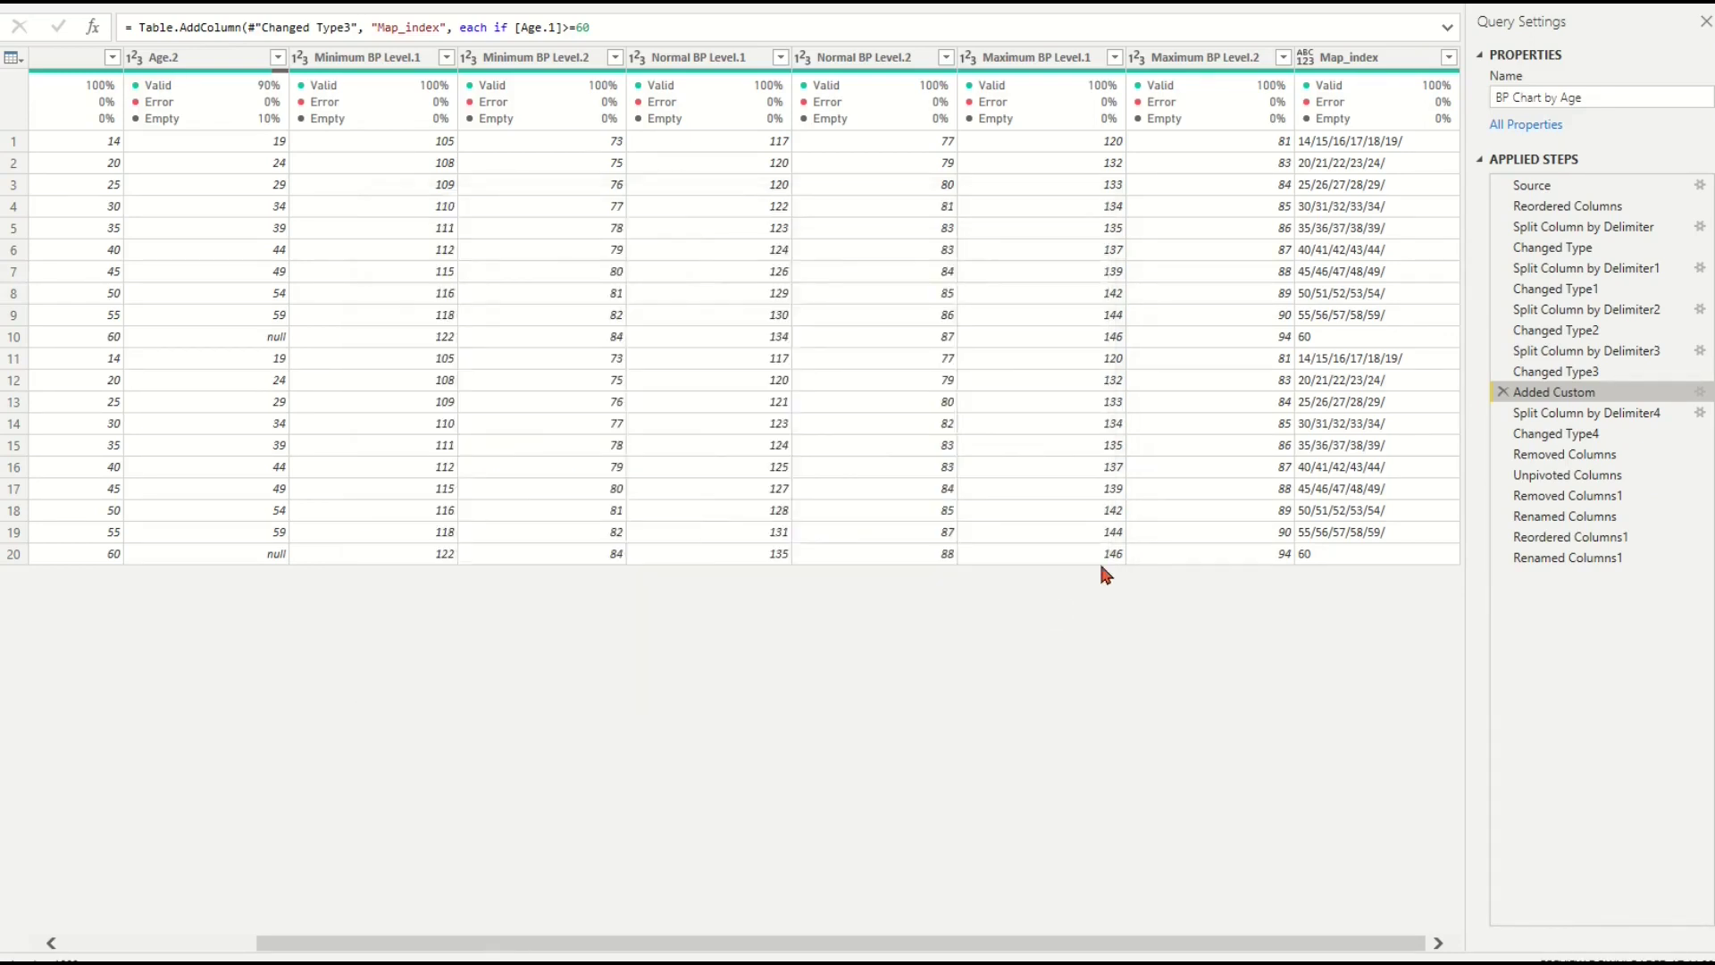
# Step: Step through Split Column by Delimiter4, Unpivoted Columns, Reordered Columns1 and Renamed Columns1
pyautogui.click(1537, 414)
pyautogui.click(910, 942)
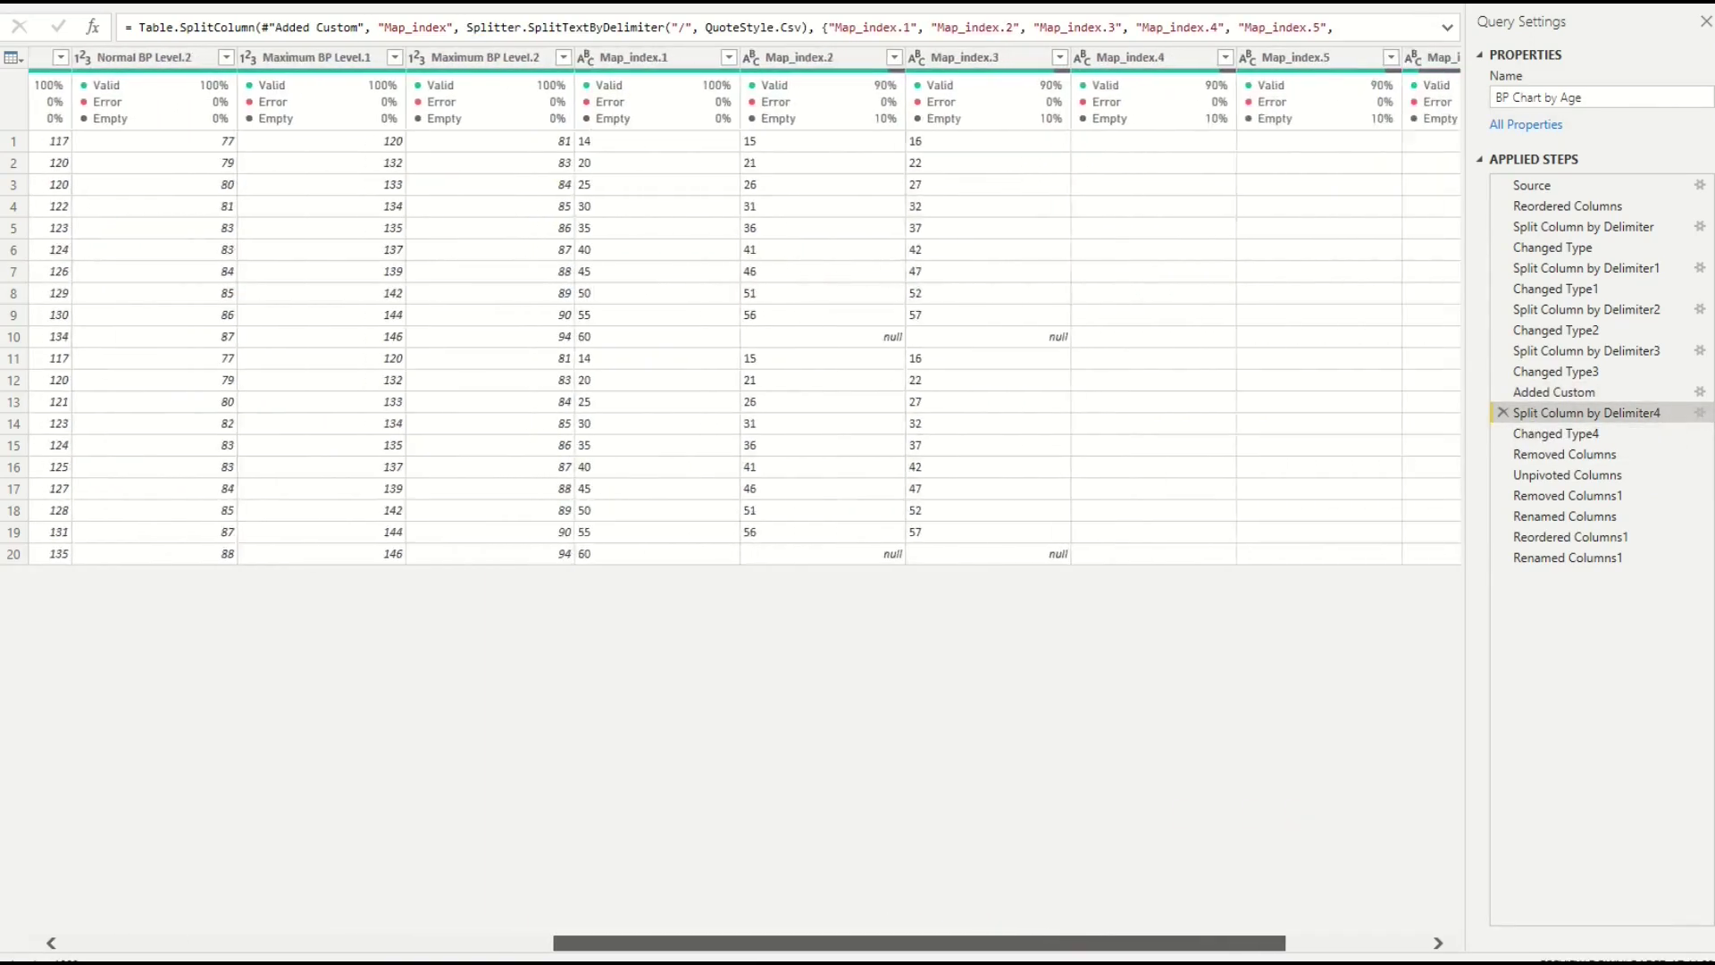
pyautogui.click(1554, 474)
pyautogui.click(1485, 536)
pyautogui.click(1532, 557)
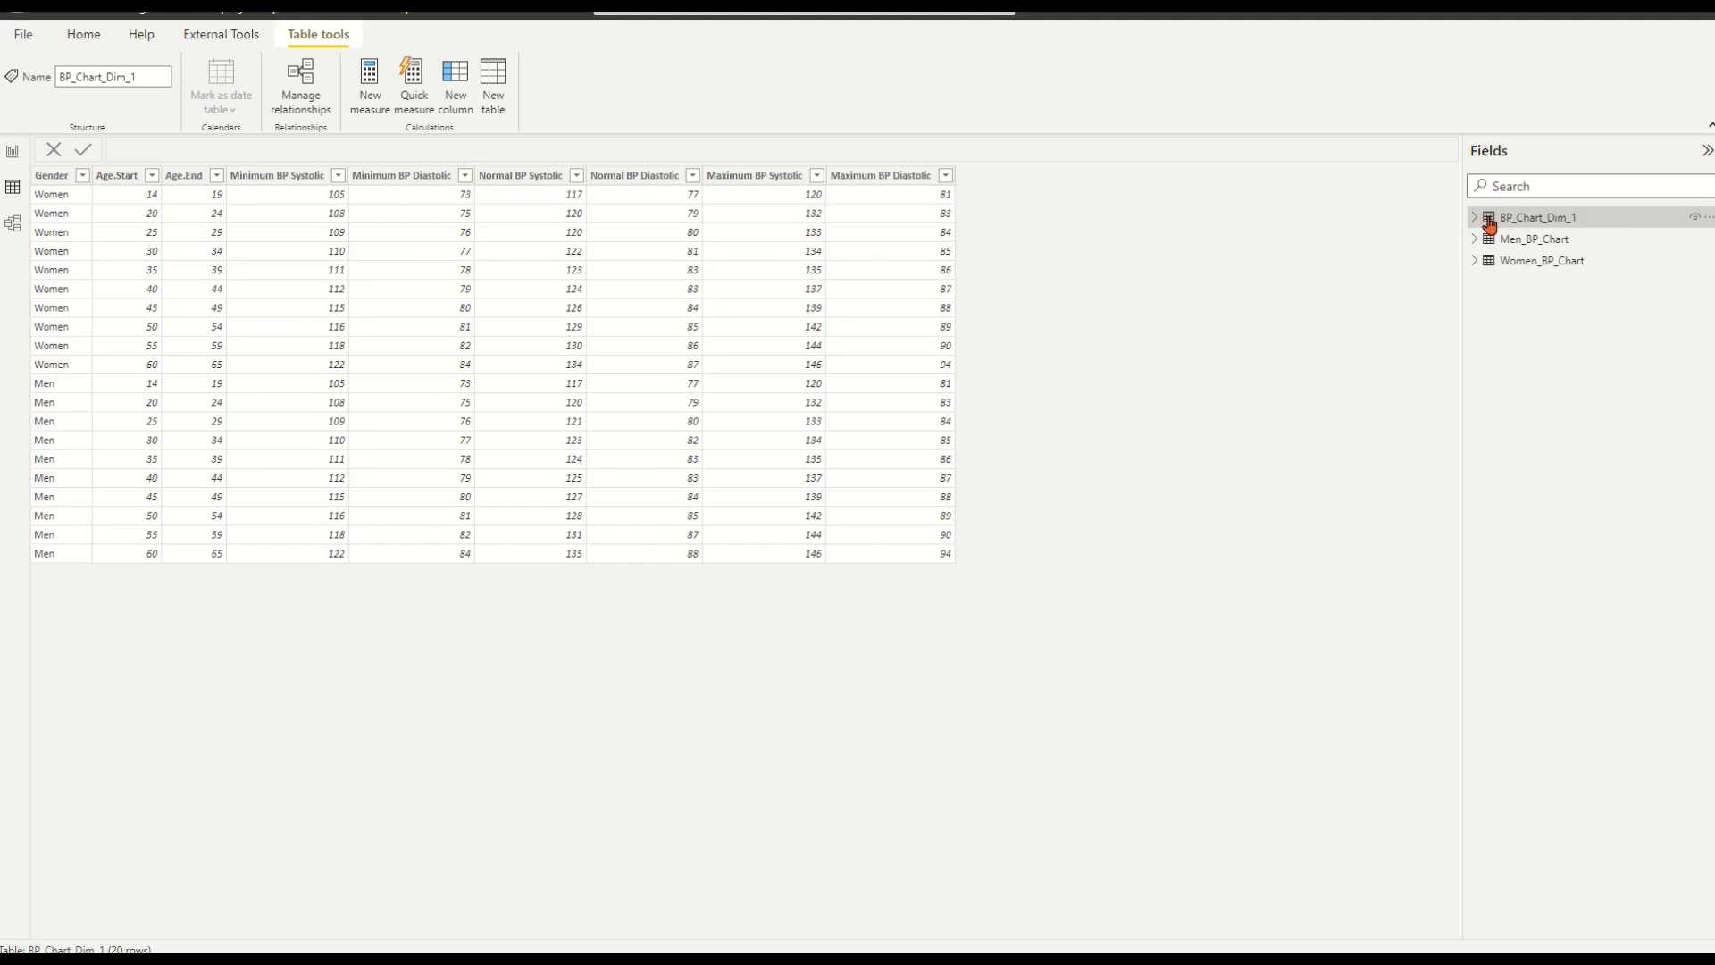
# Step: Open the BP_Chart_Dim_1 table in Power Query Editor
pyautogui.click(1497, 223)
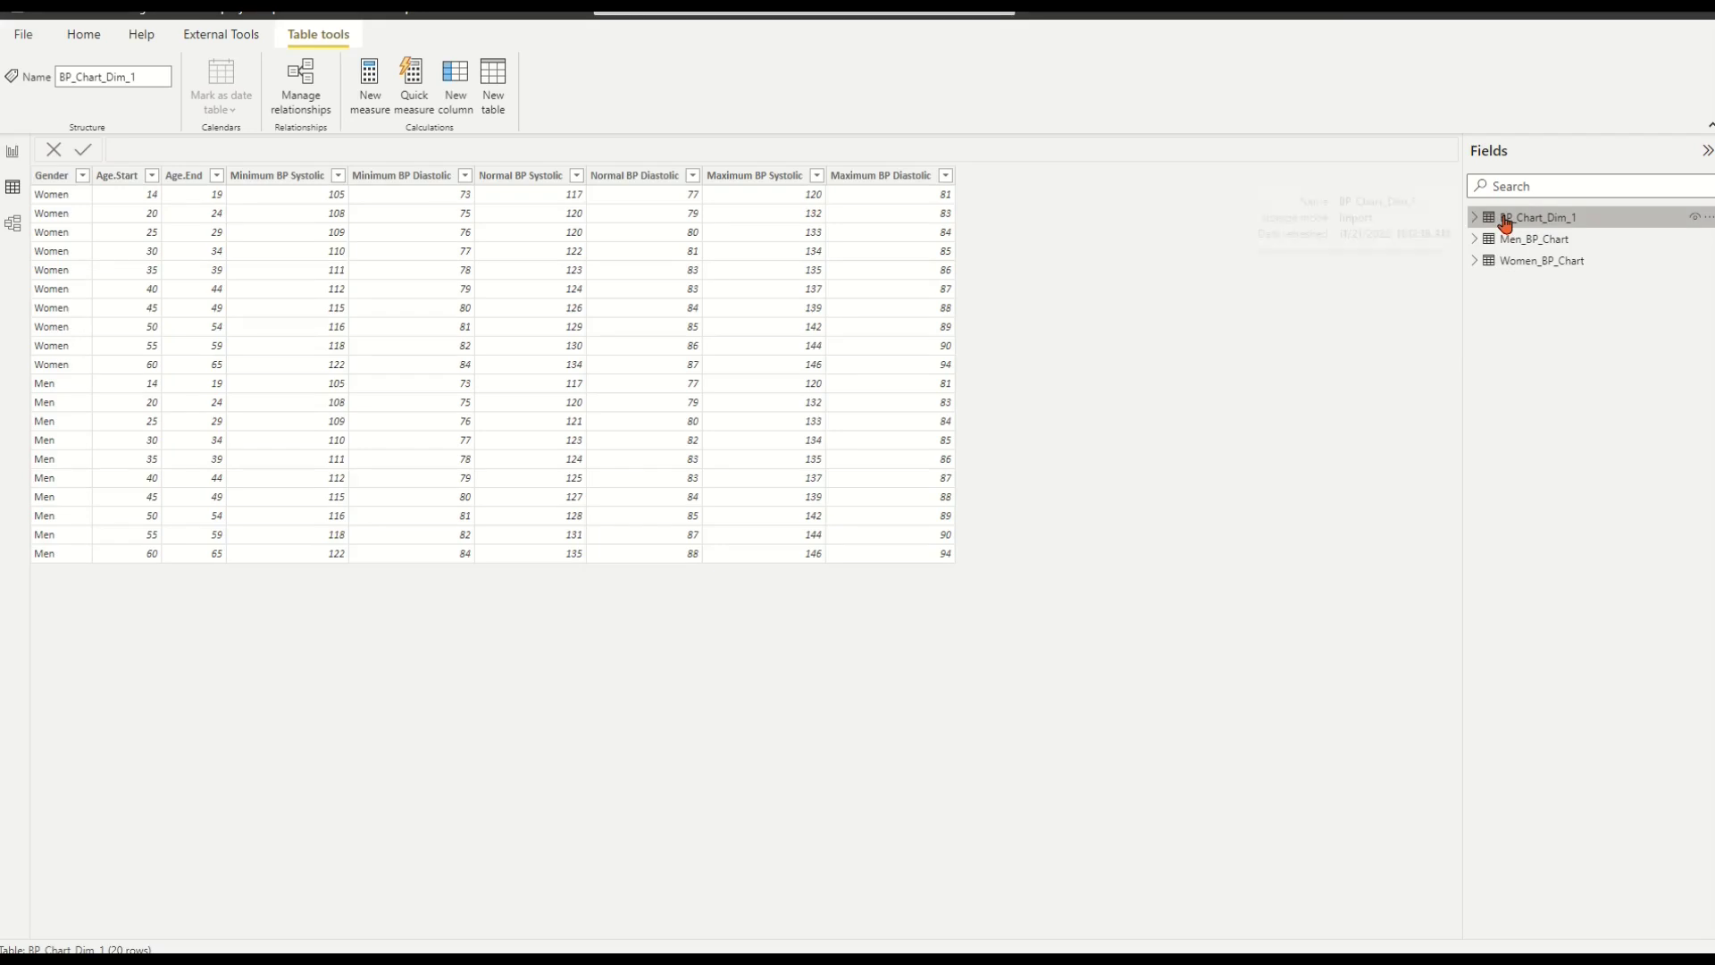
pyautogui.rightClick(1506, 224)
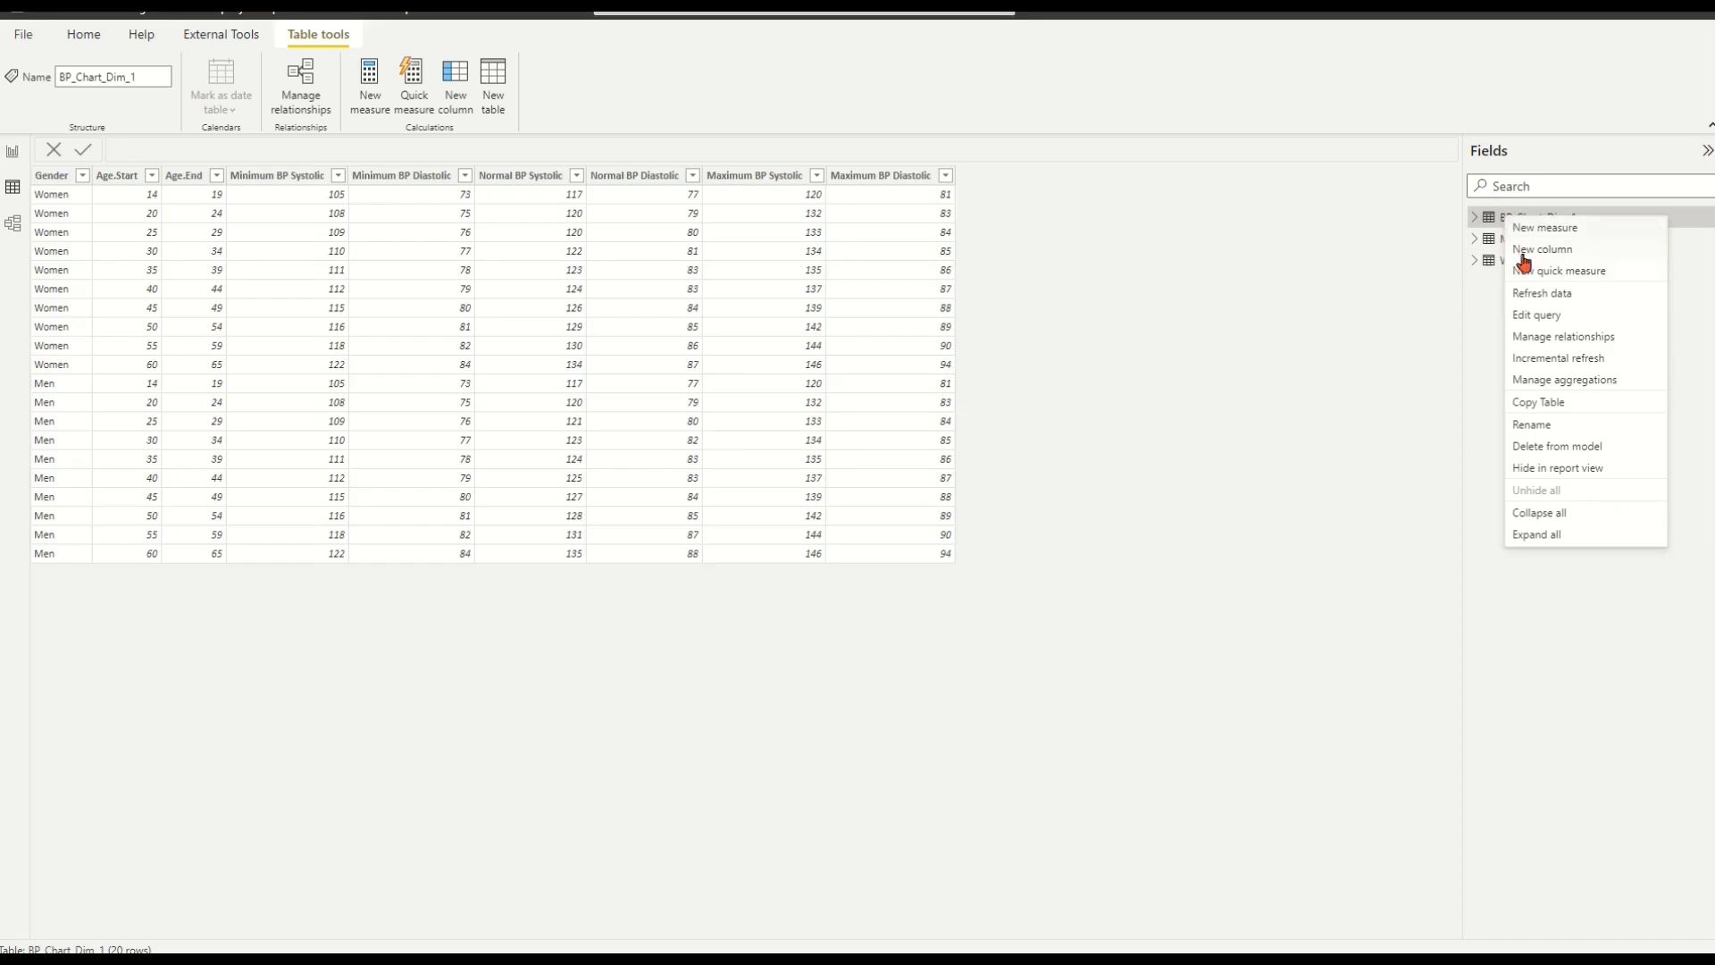
pyautogui.click(1536, 314)
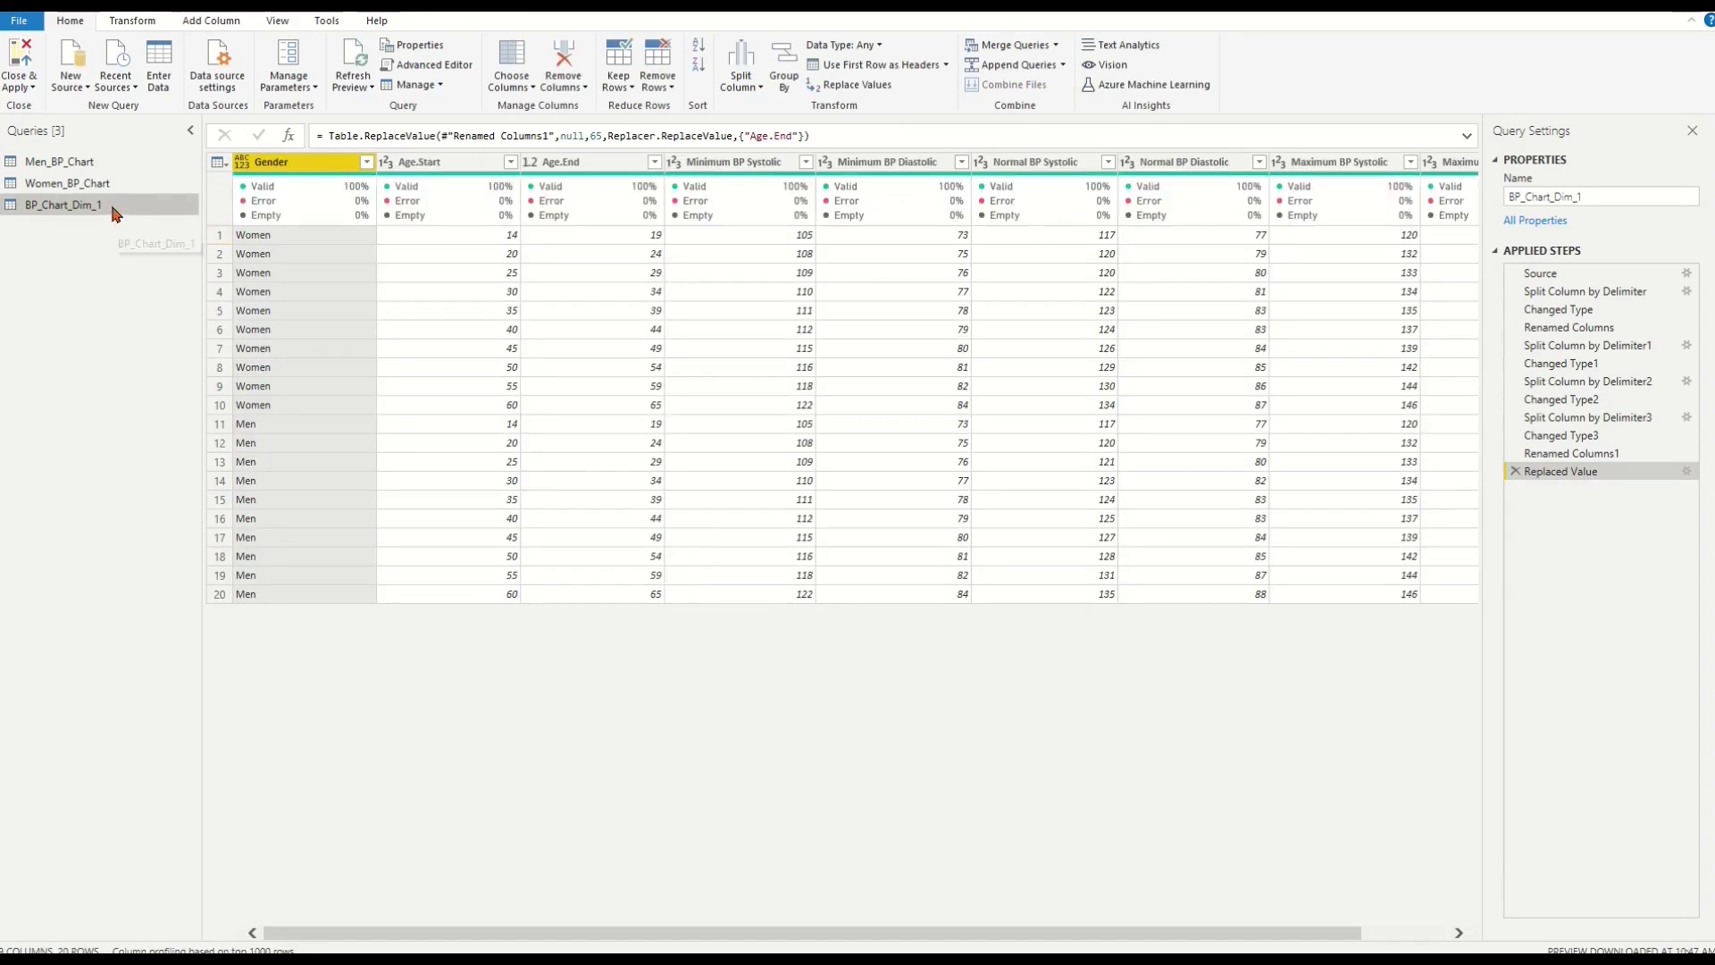
# Step: Duplicate the BP_Chart_Dim_1 query and rename the copy BP_Chart_Dim_2
pyautogui.rightClick(115, 215)
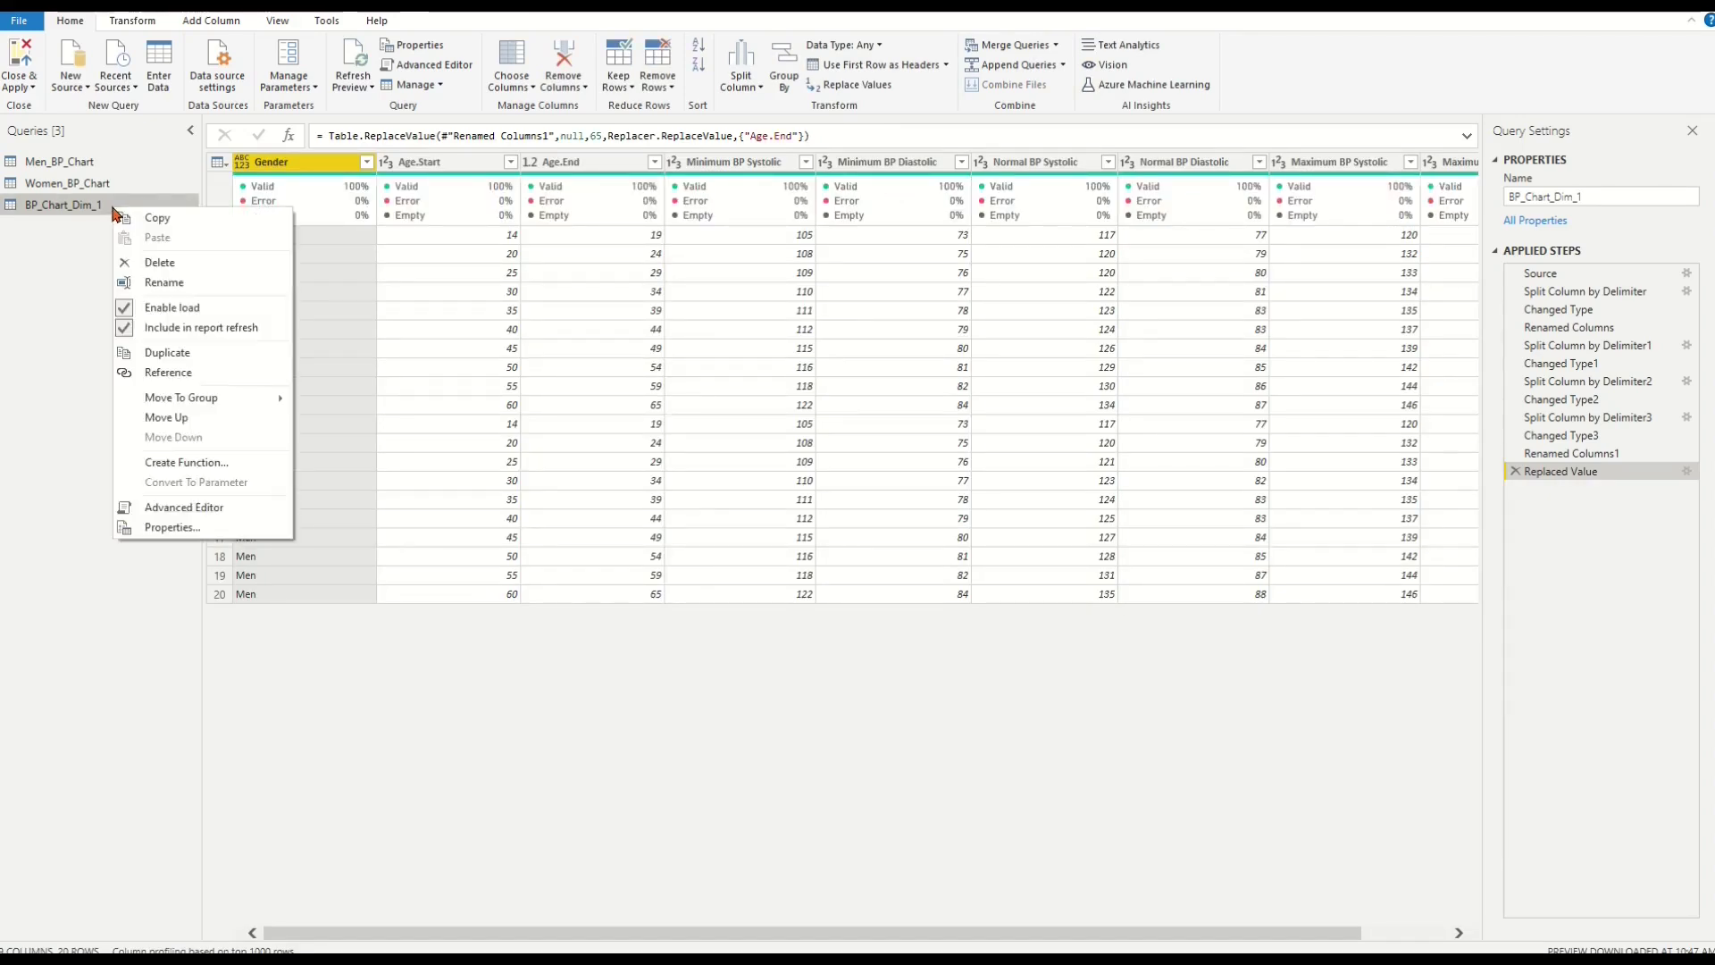
pyautogui.click(154, 352)
pyautogui.rightClick(143, 234)
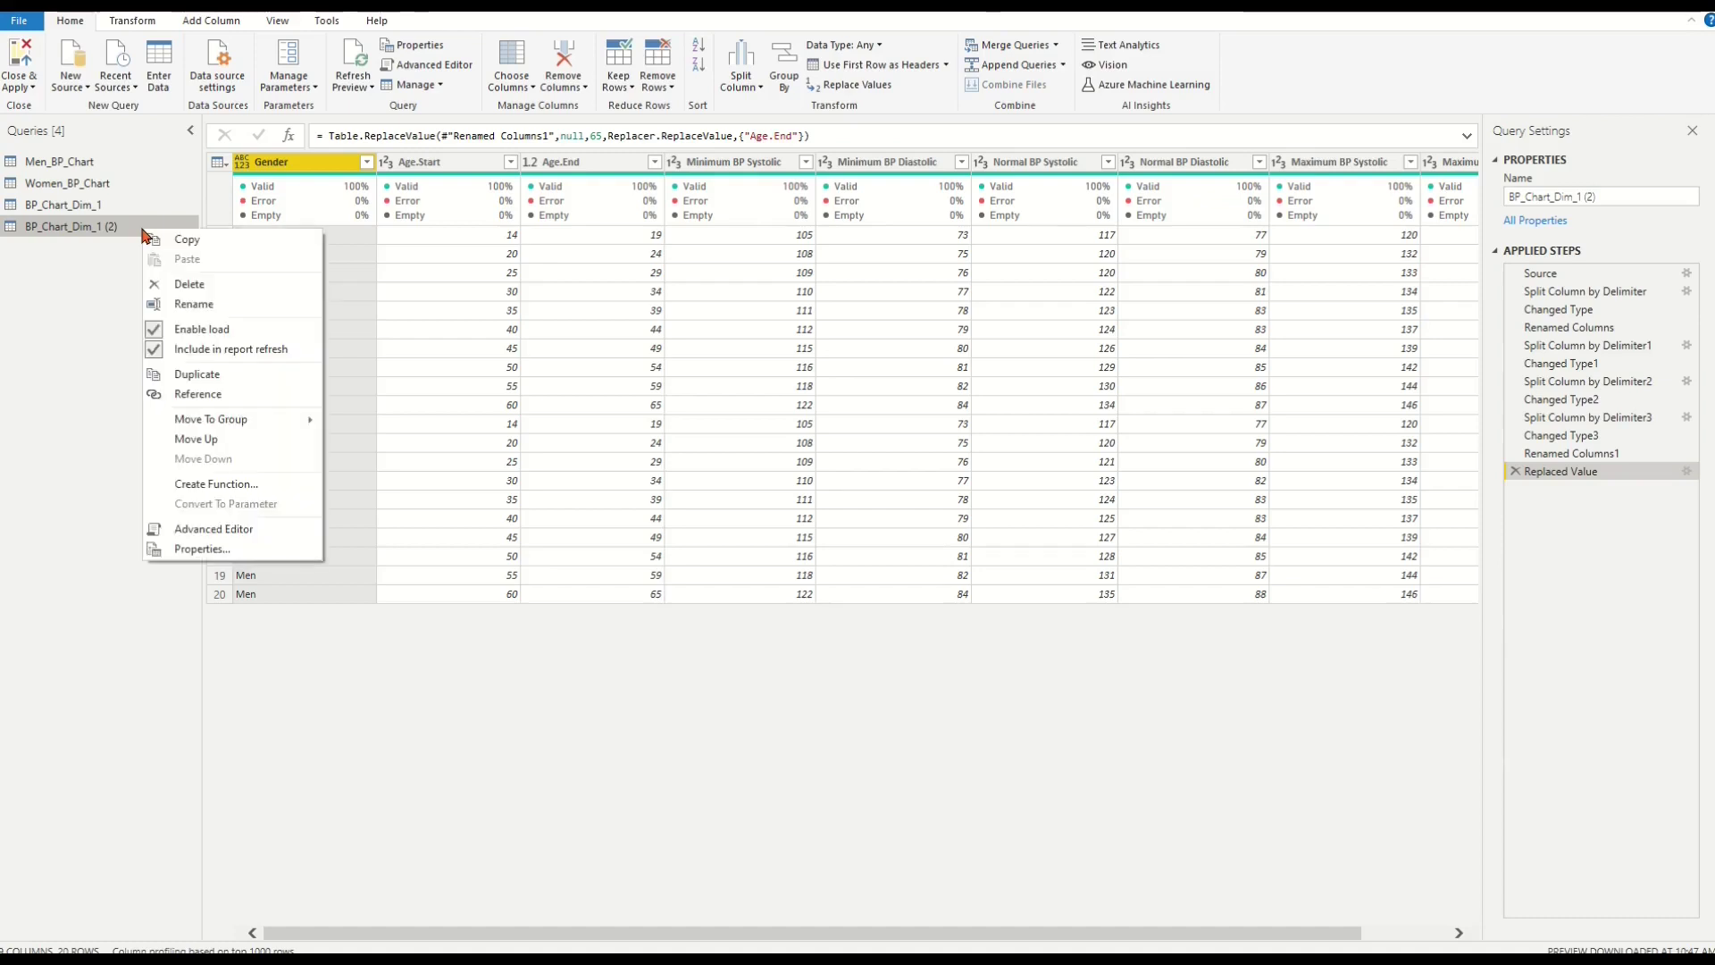
pyautogui.click(238, 302)
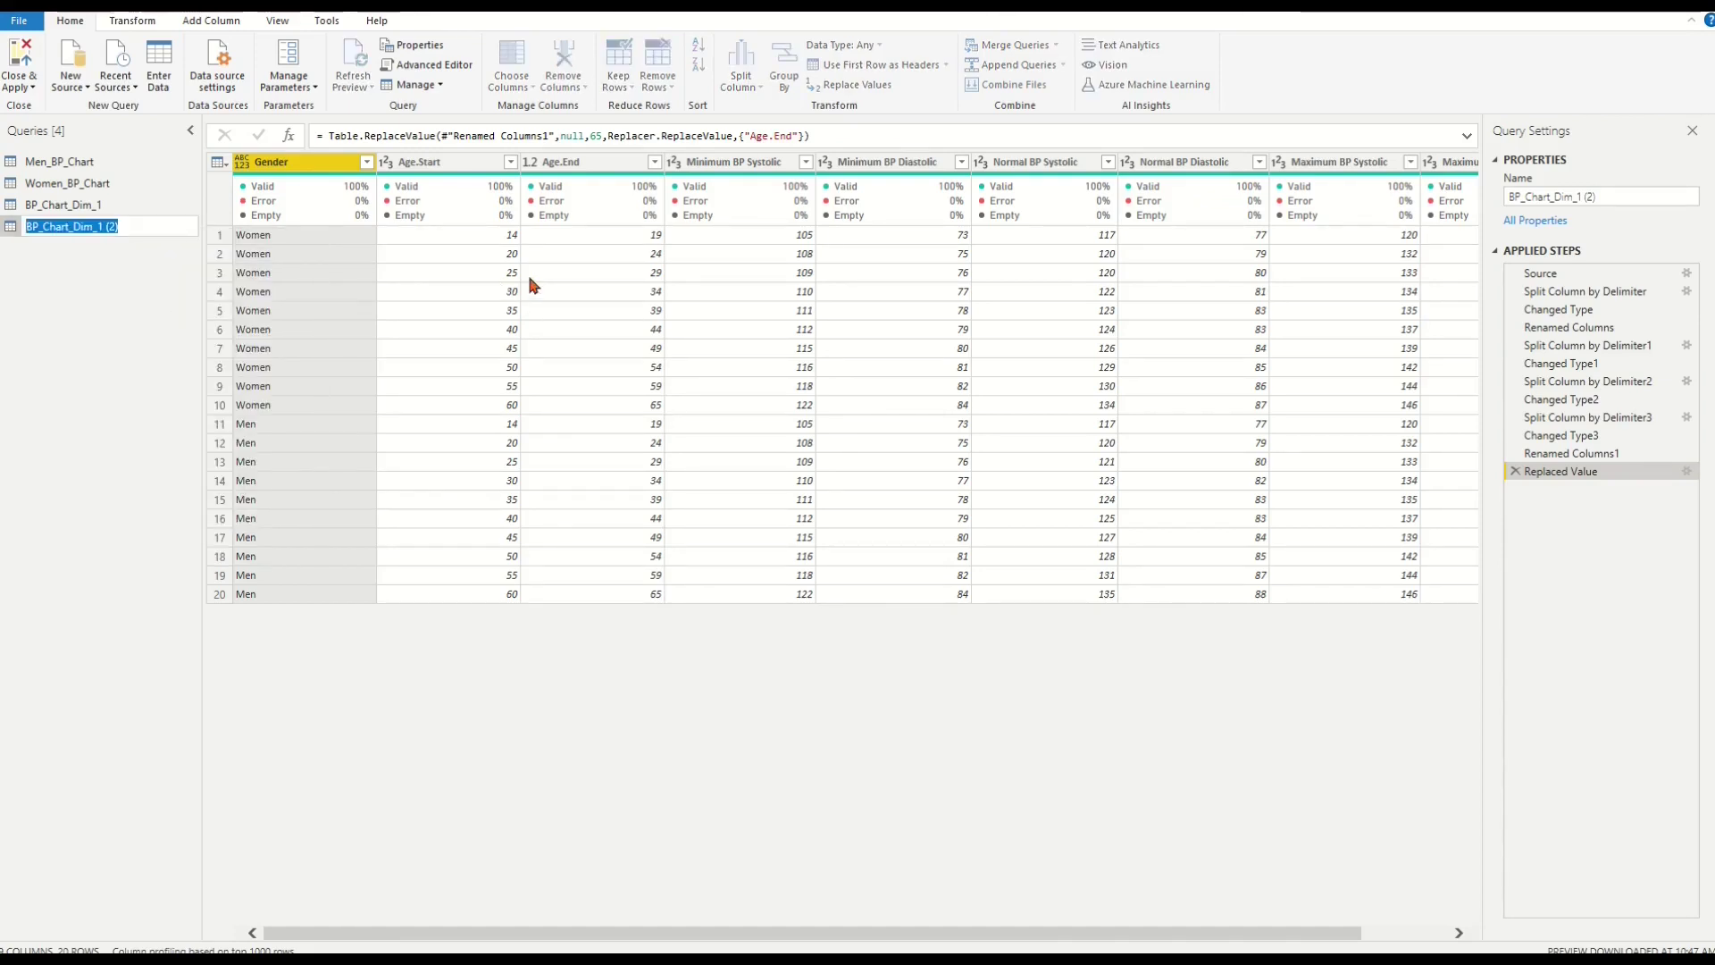
pyautogui.press('End')
pyautogui.press('BackSpace')
pyautogui.press('BackSpace')
pyautogui.press('BackSpace')
pyautogui.press('BackSpace')
pyautogui.press('BackSpace')
pyautogui.write('2')
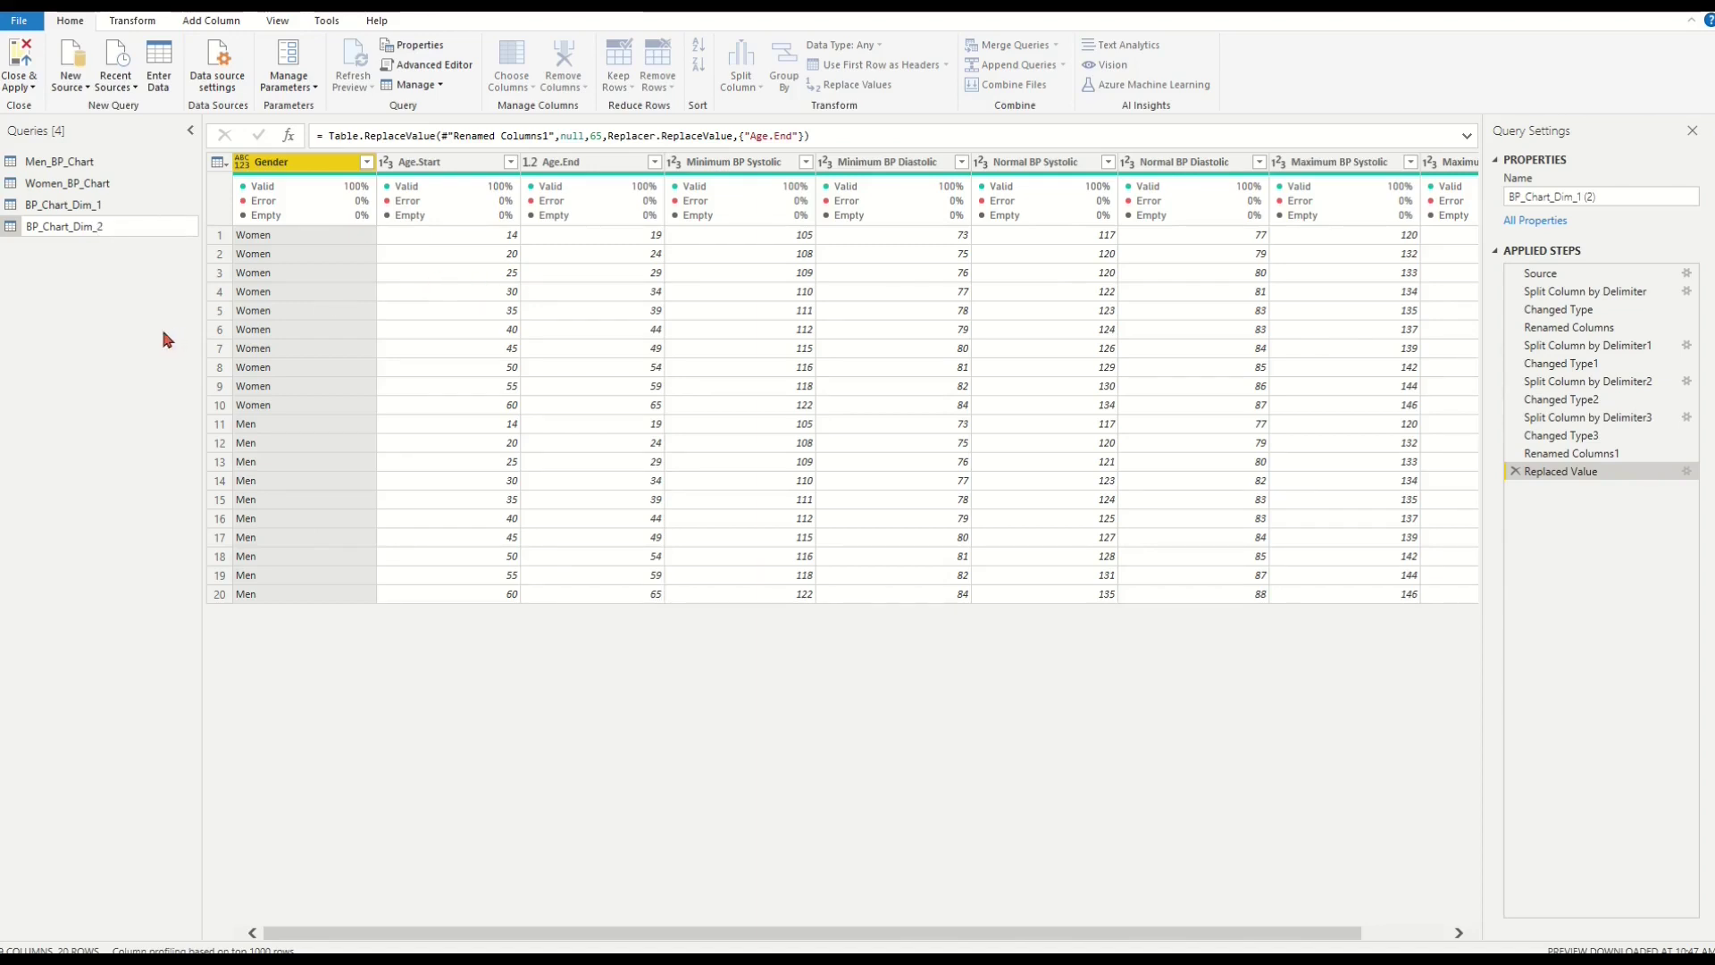
pyautogui.press('Return')
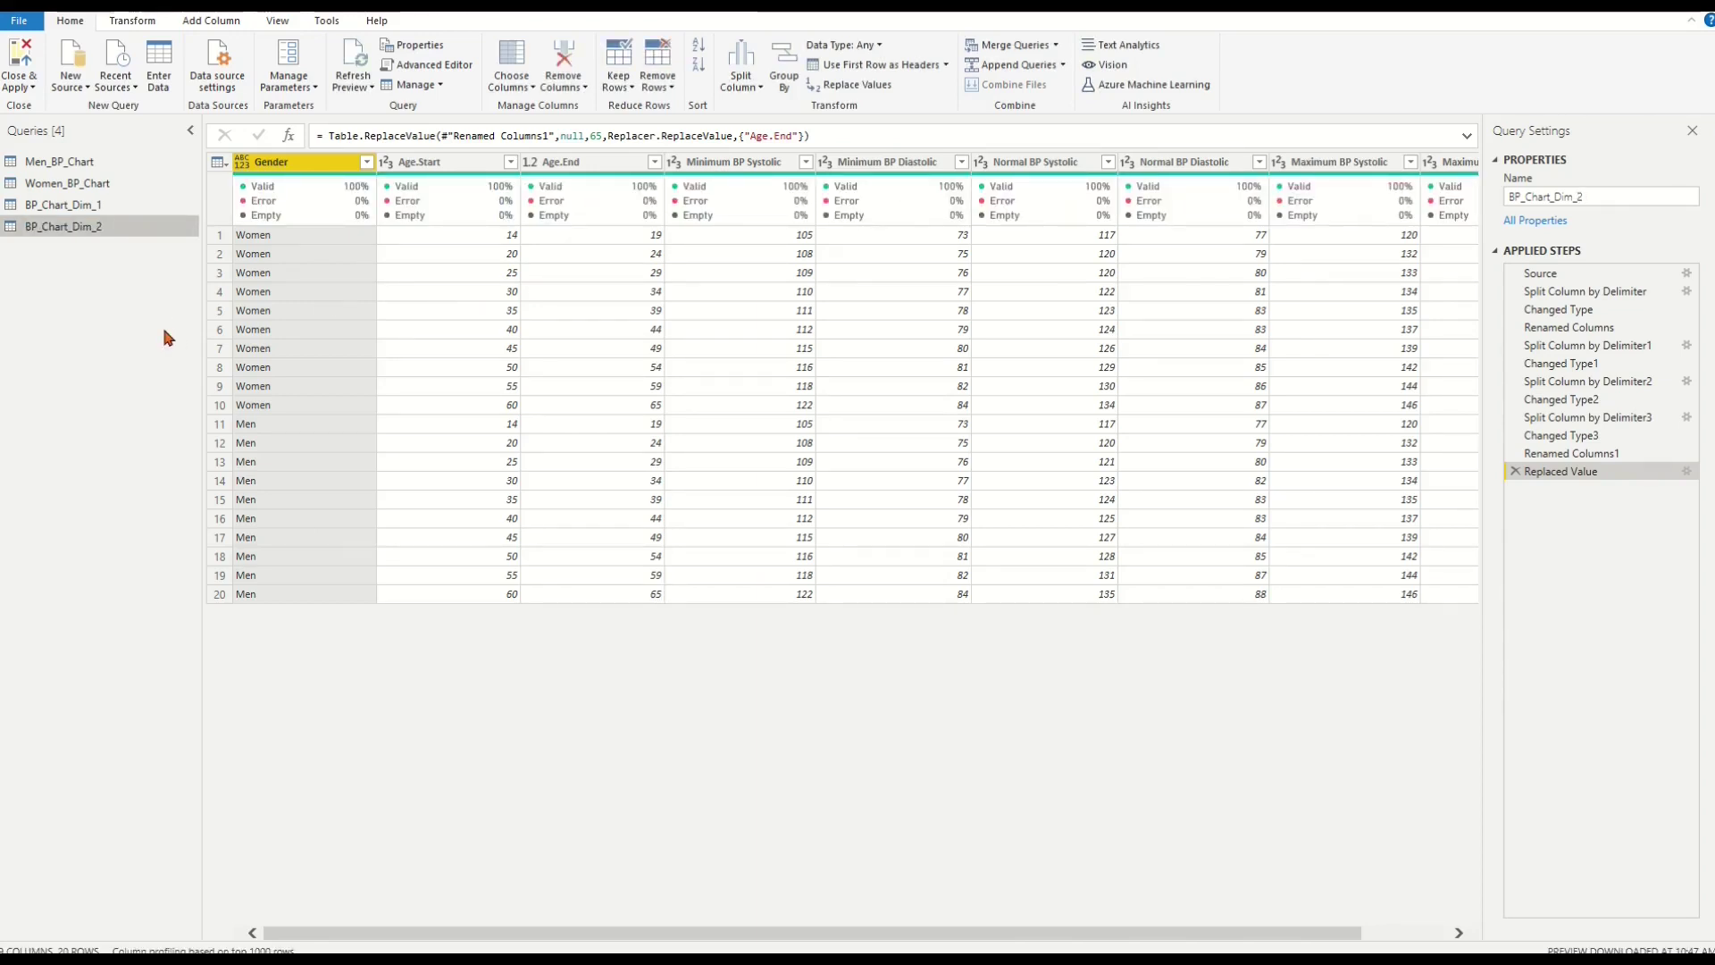
# Step: Start a new custom column named Age
pyautogui.click(230, 21)
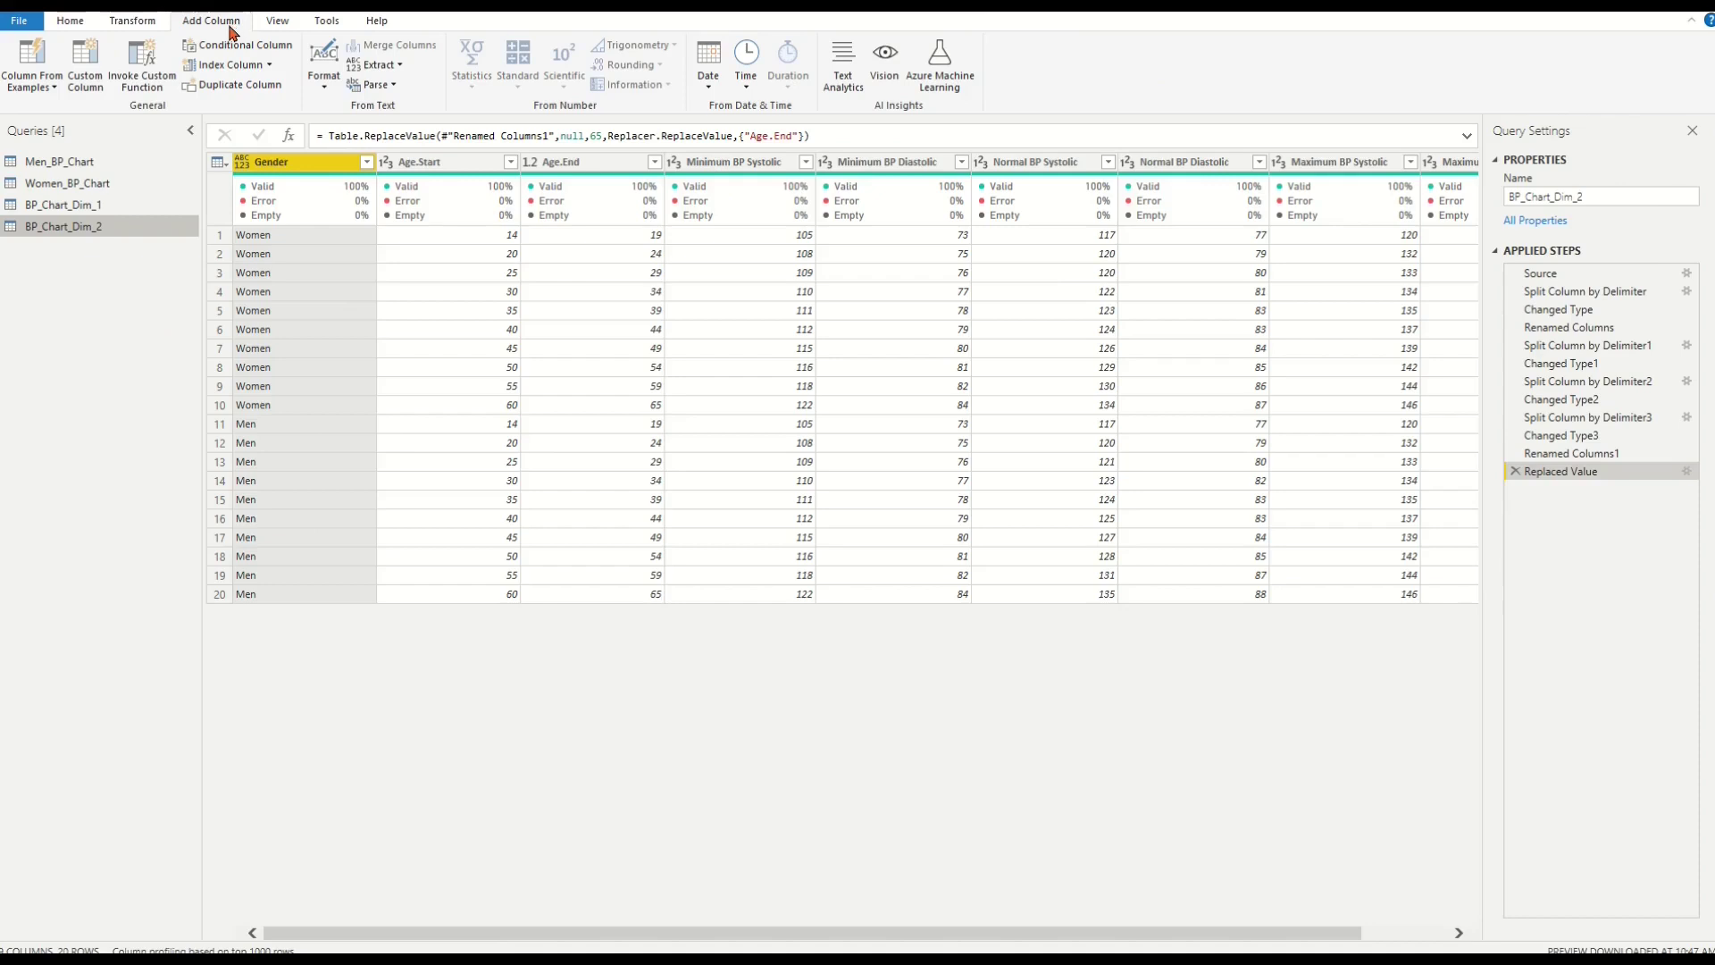
pyautogui.click(90, 65)
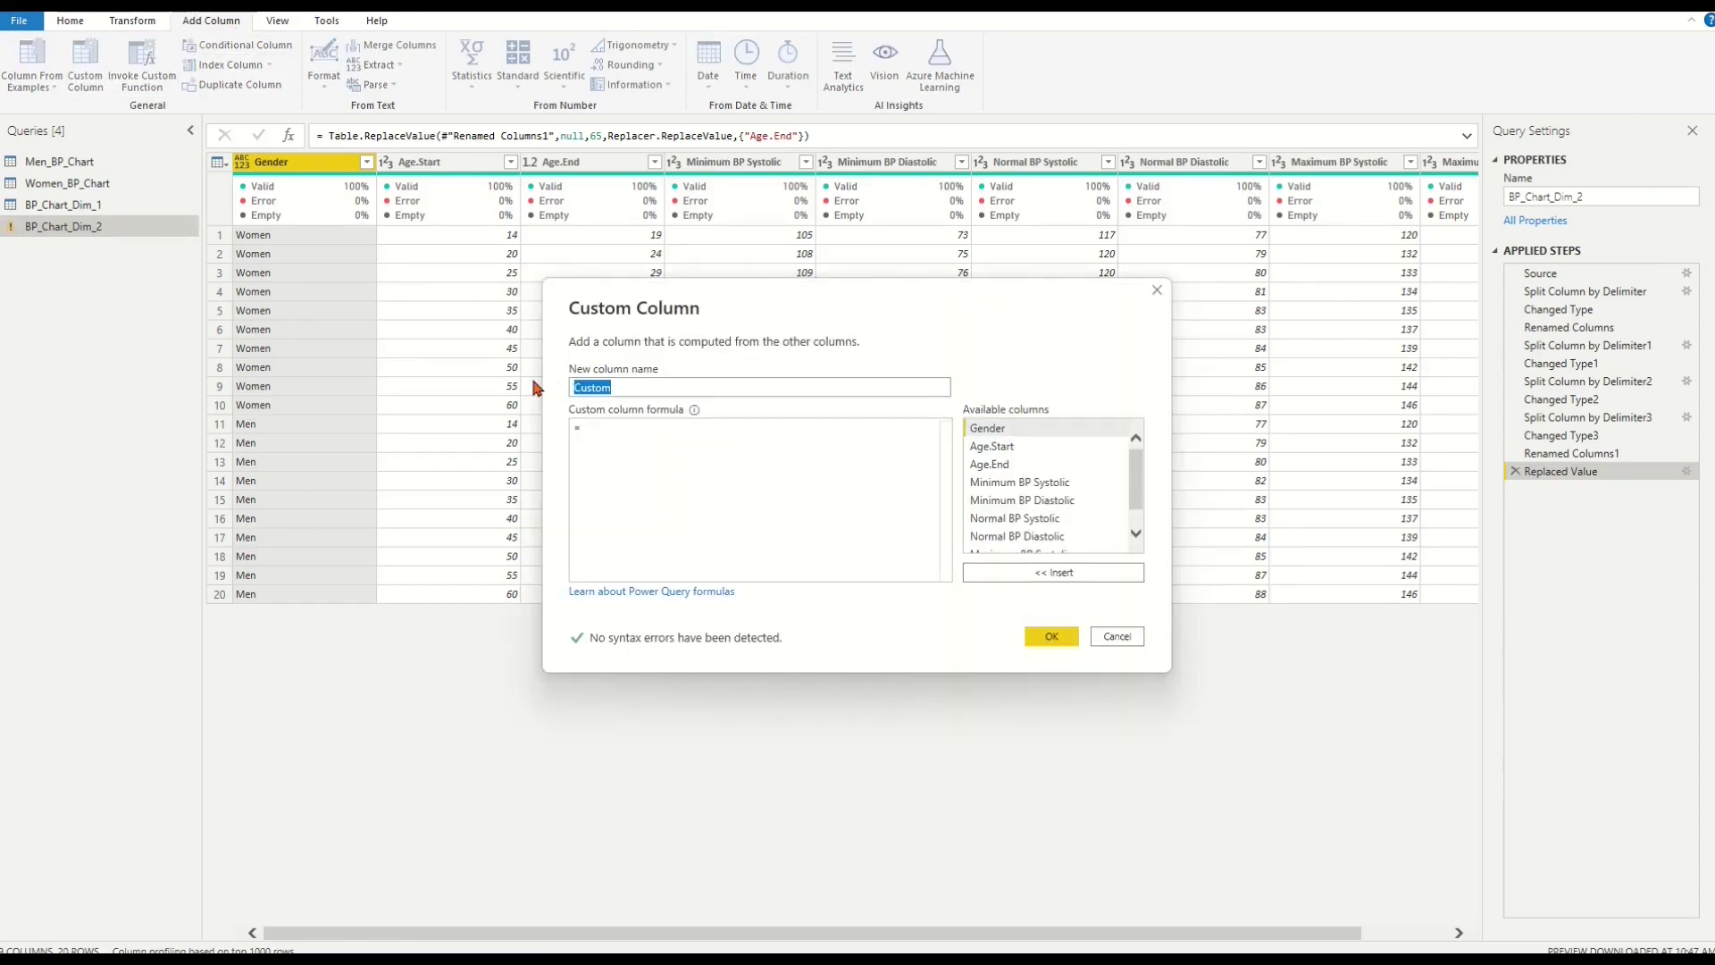
pyautogui.write('Age')
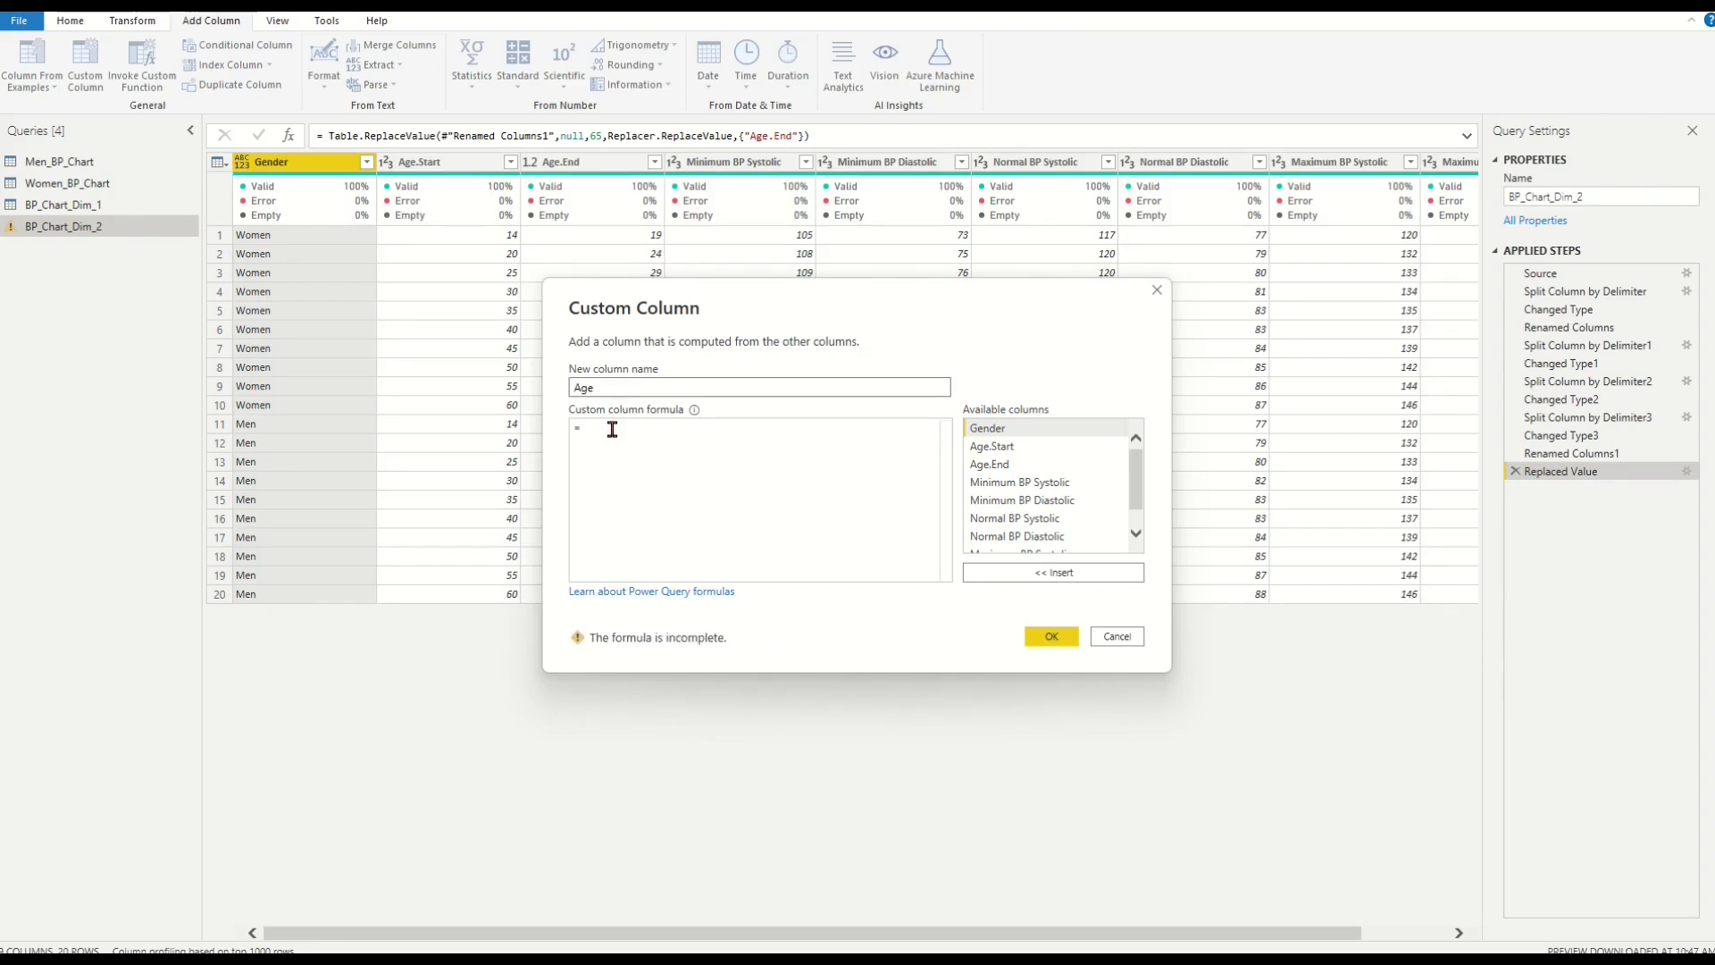
# Step: Enter the formula List.Numbers([Age.Start],[Age.End]-[Age.Start]+1)
pyautogui.click(610, 429)
pyautogui.write('List')
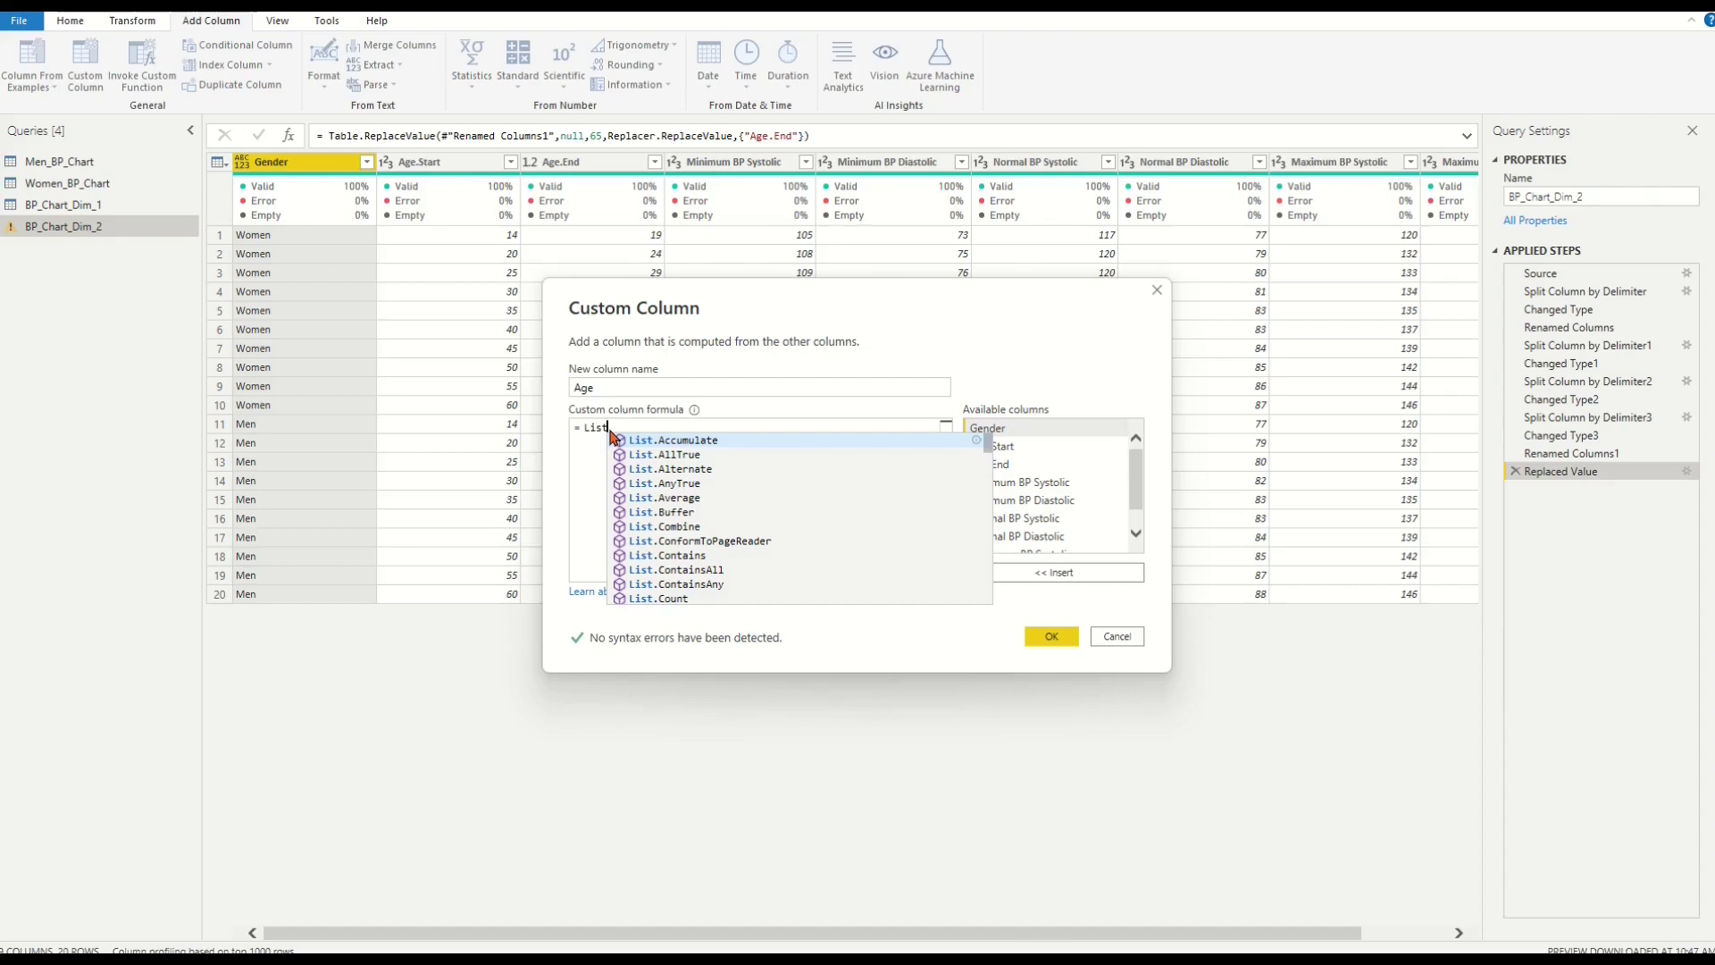
pyautogui.write('.Num')
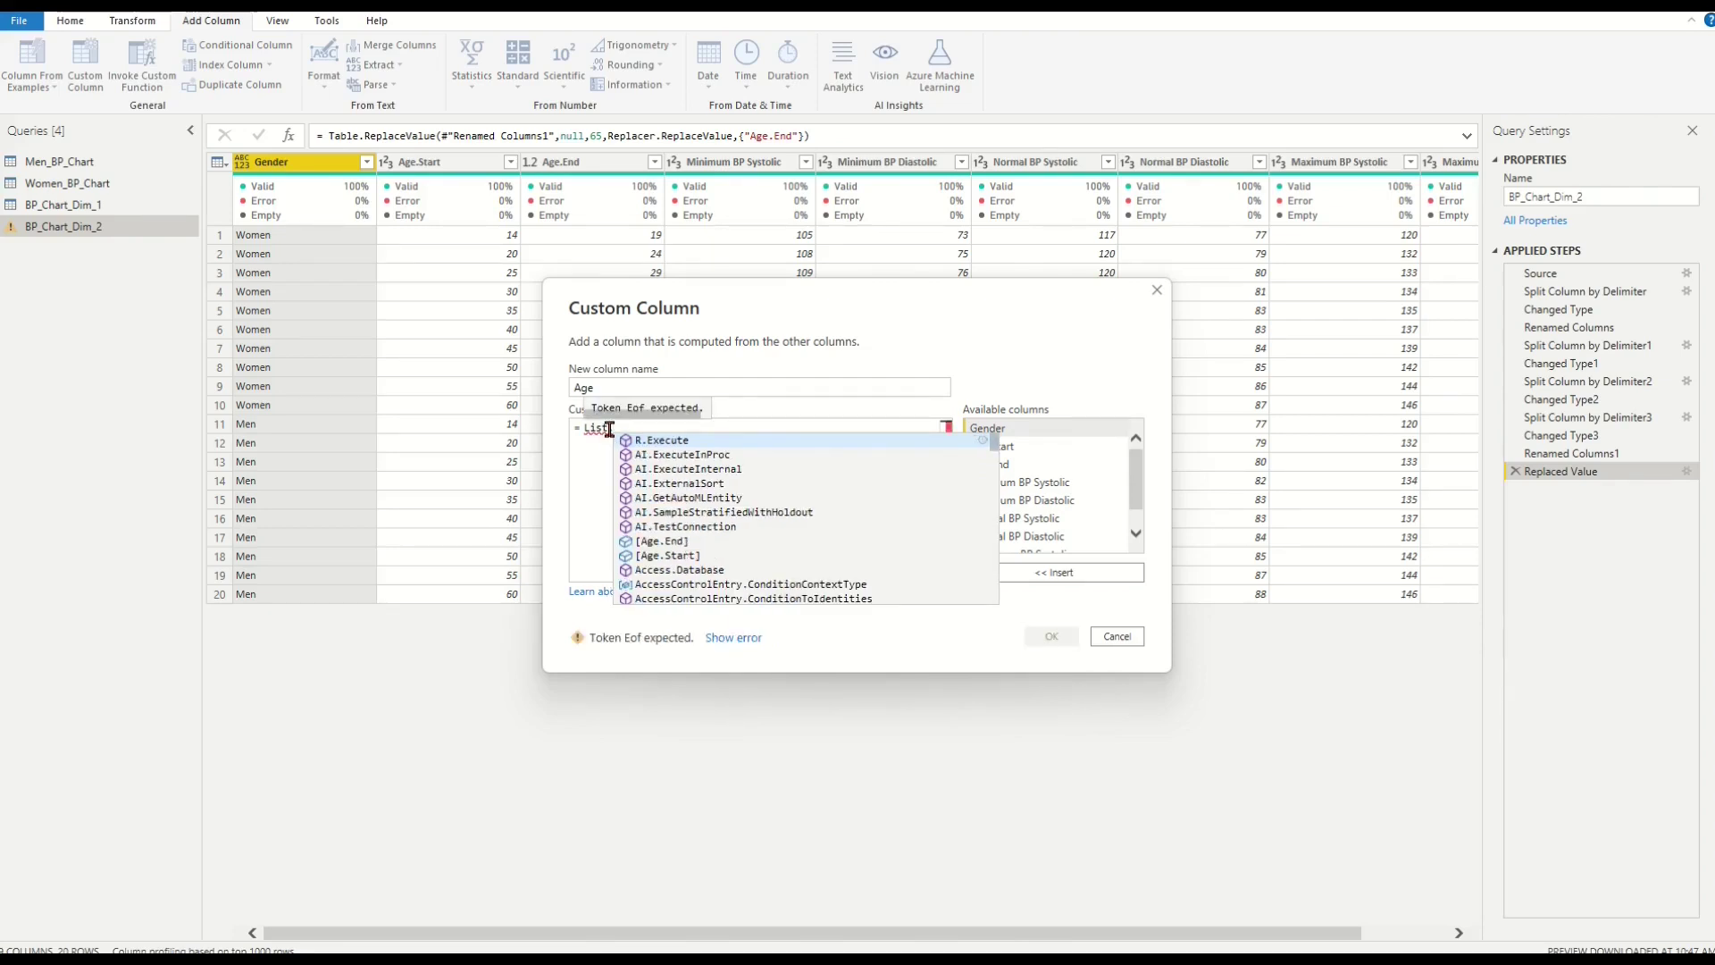
pyautogui.write('bers(')
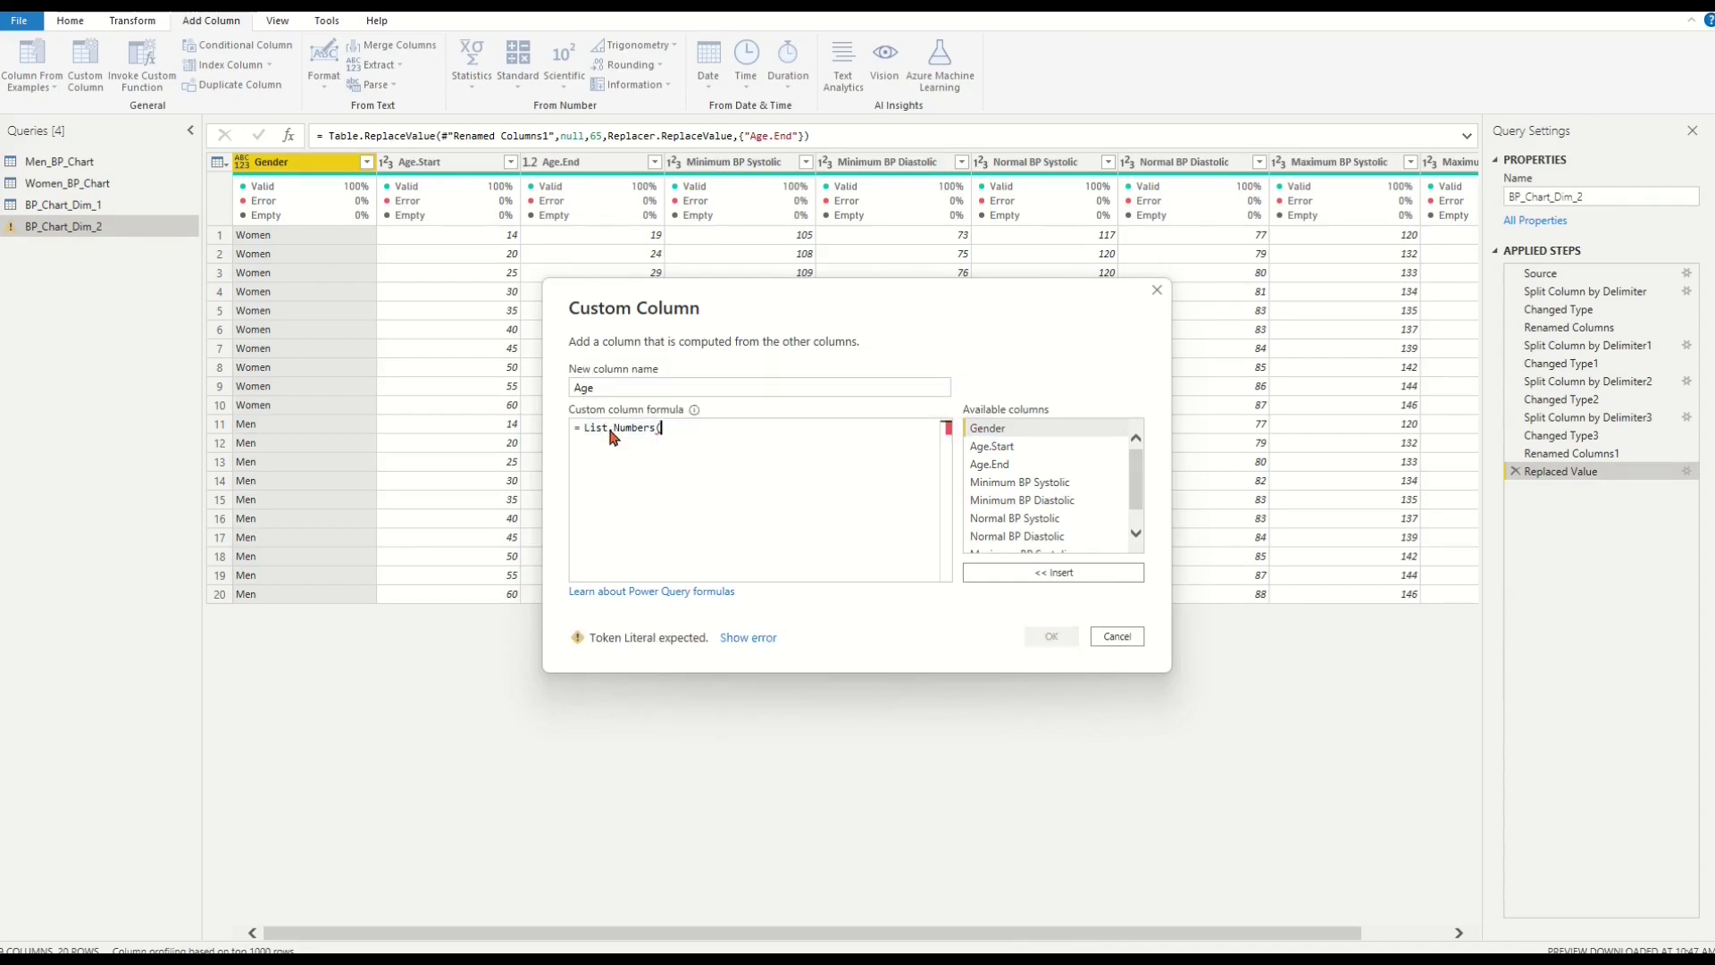
pyautogui.doubleClick(998, 446)
pyautogui.write(',')
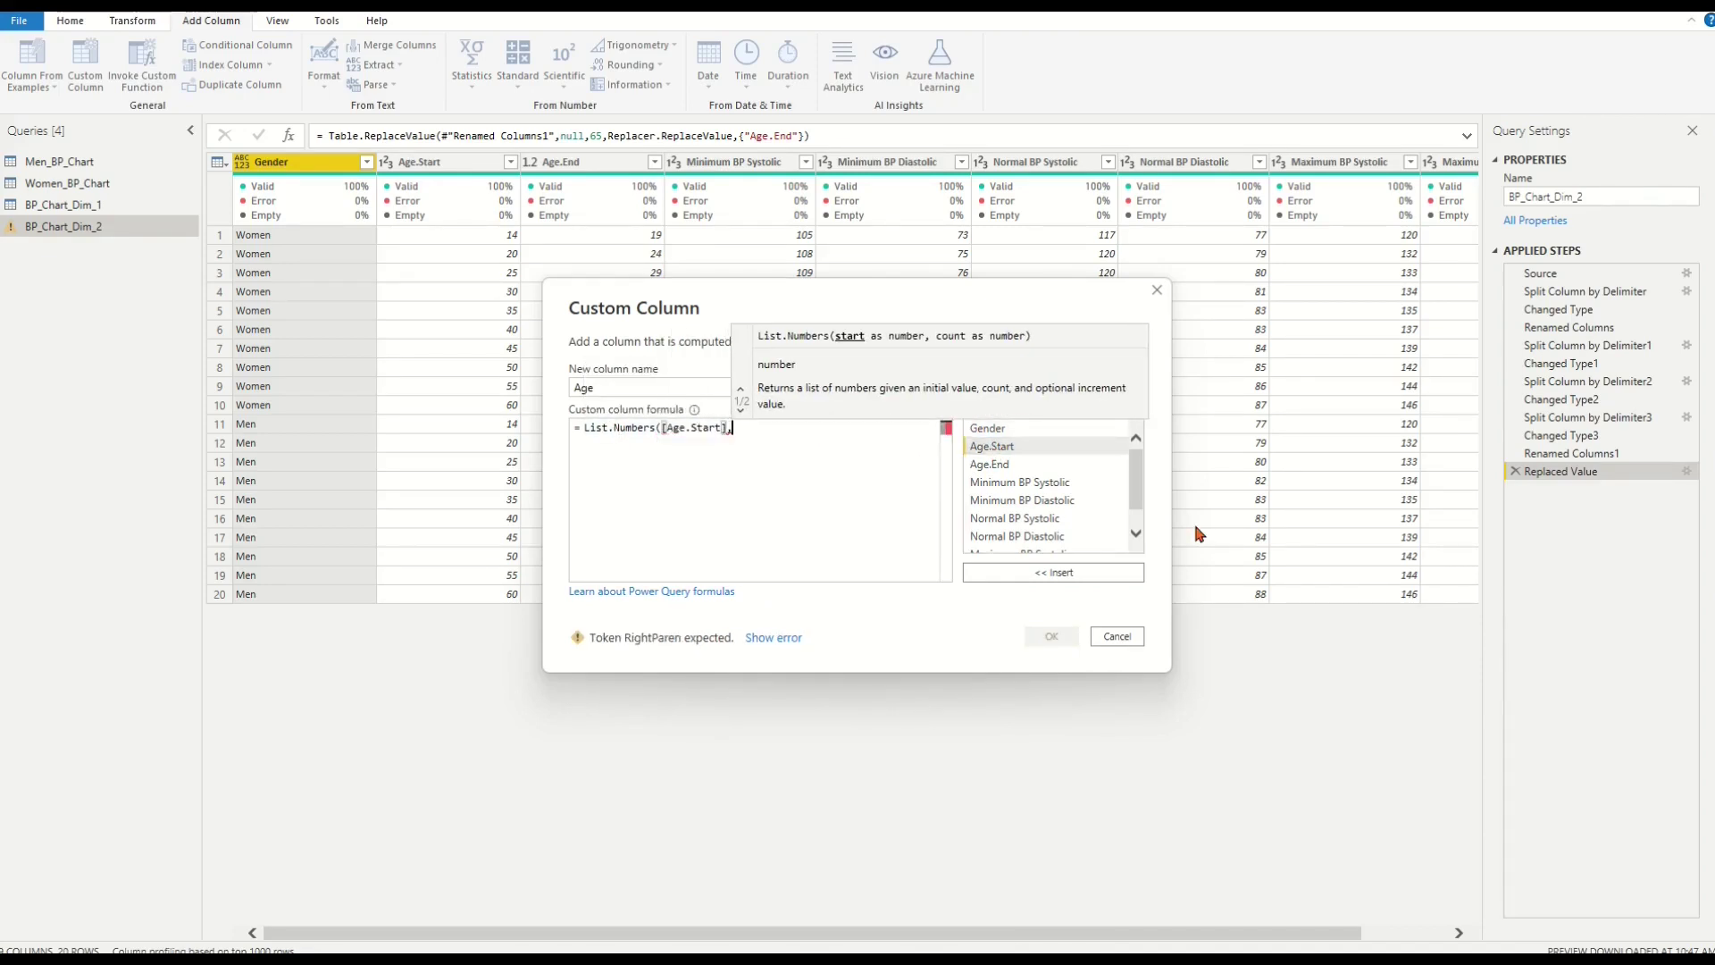
pyautogui.doubleClick(1018, 465)
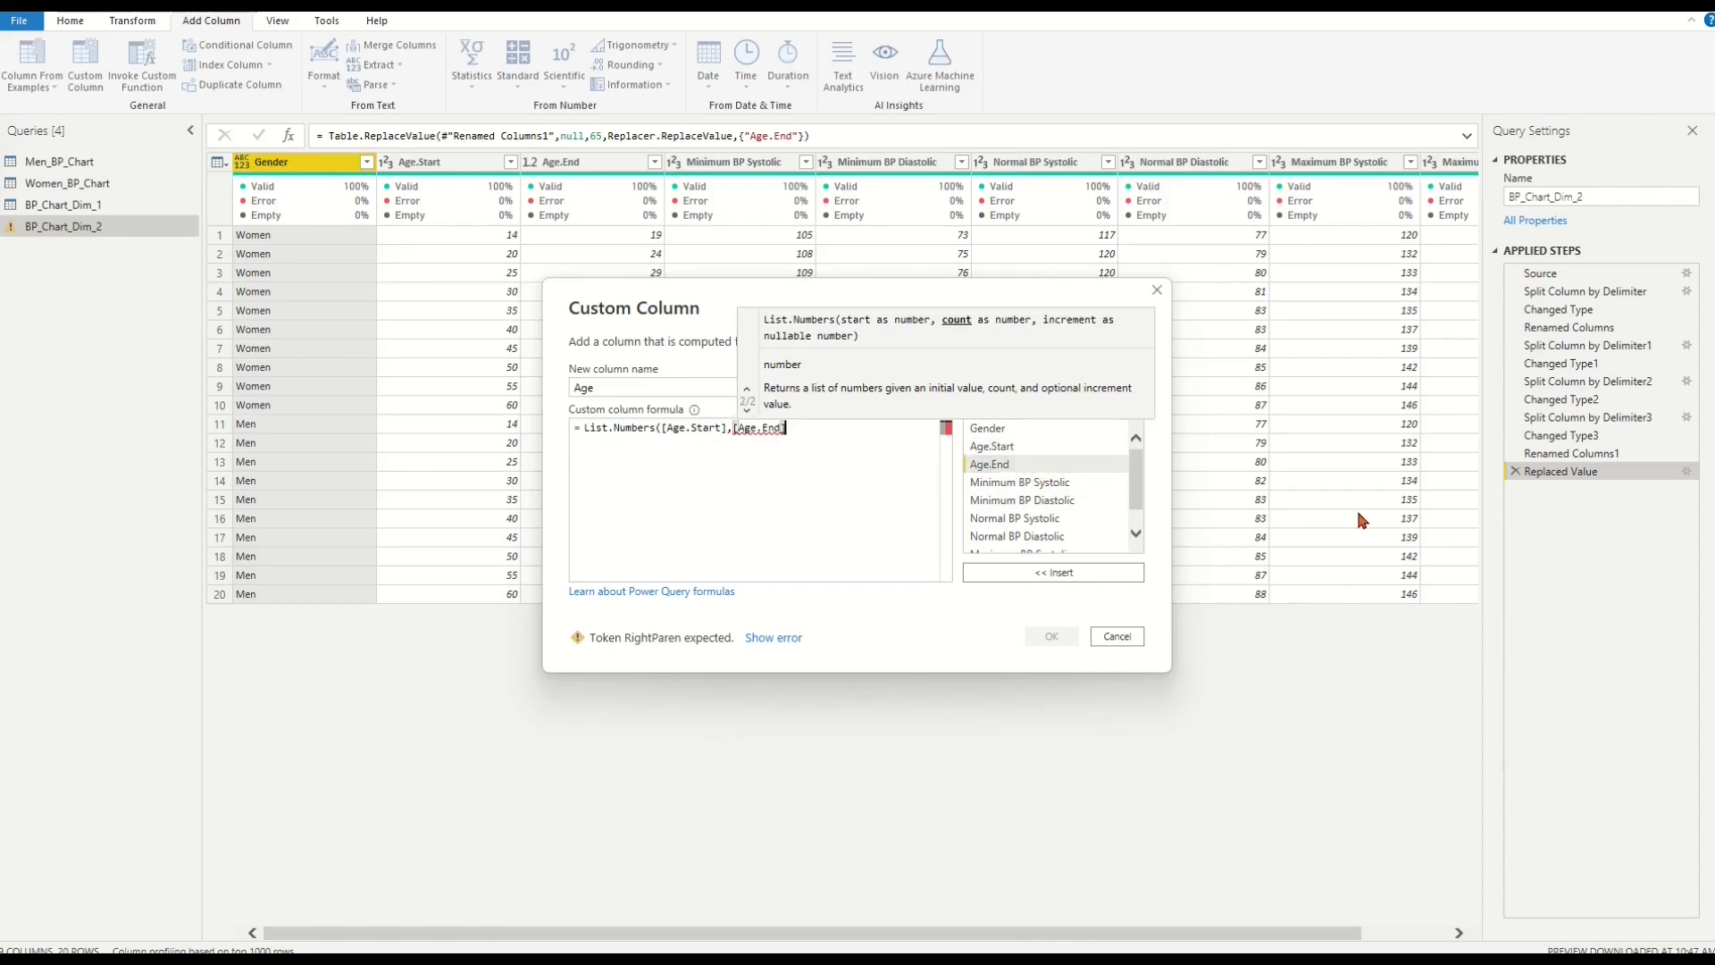
pyautogui.write('-')
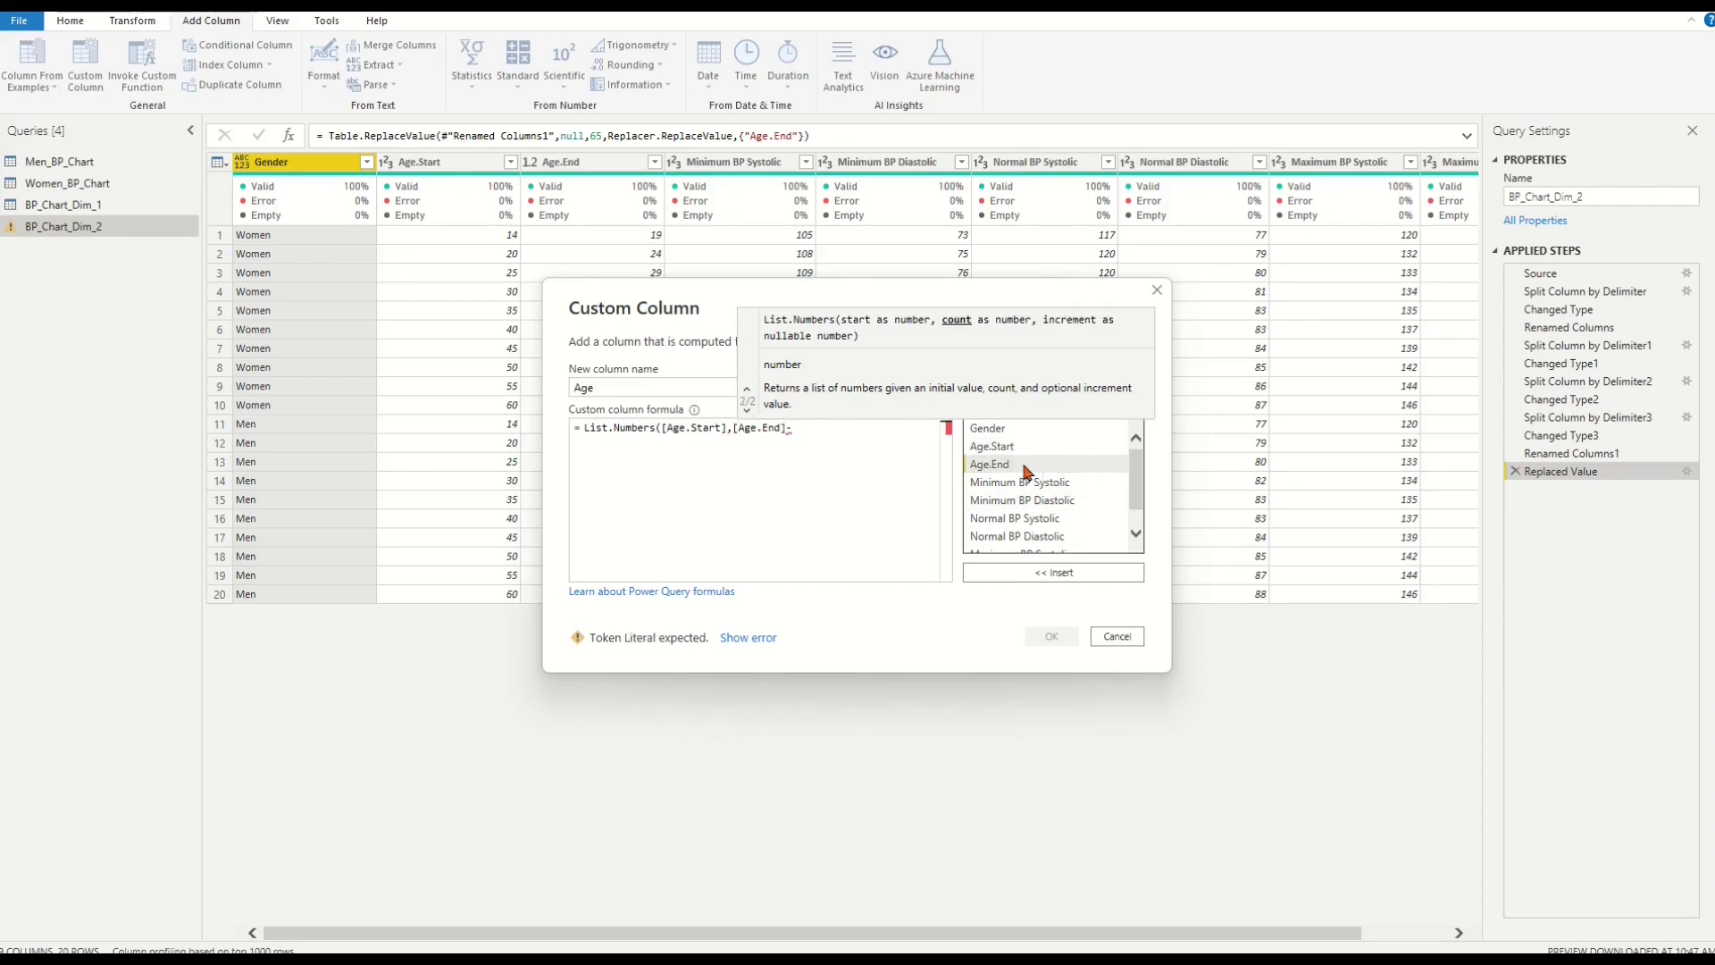
pyautogui.doubleClick(992, 447)
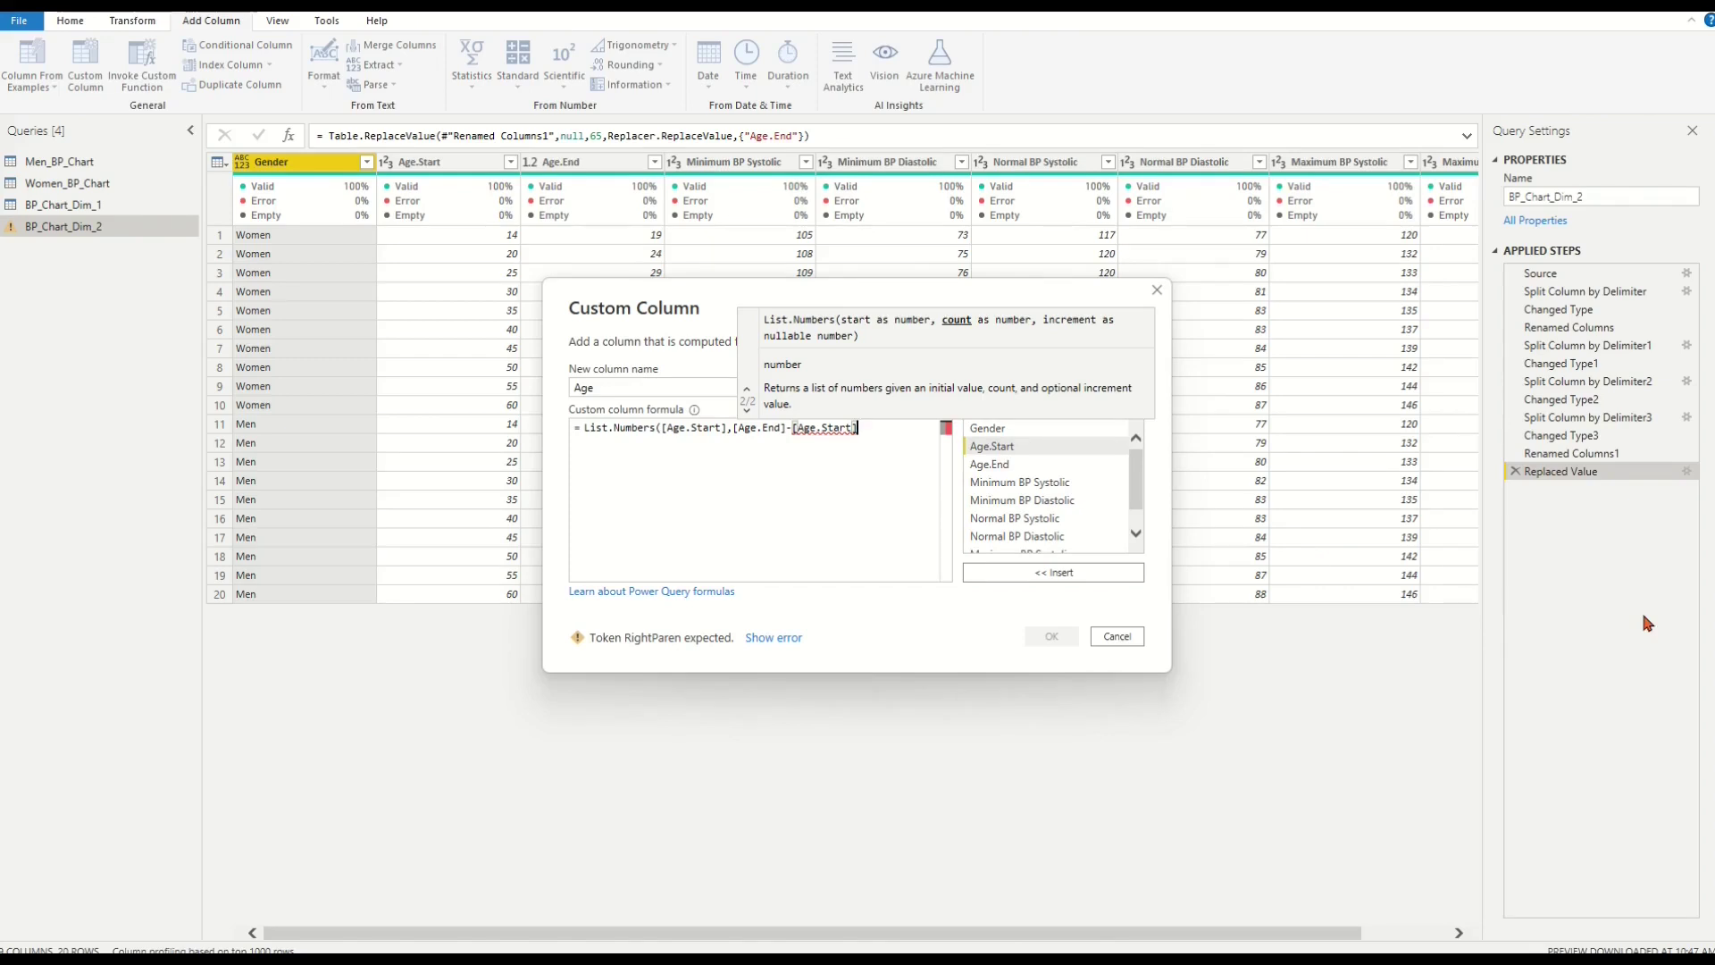
pyautogui.write('+1)')
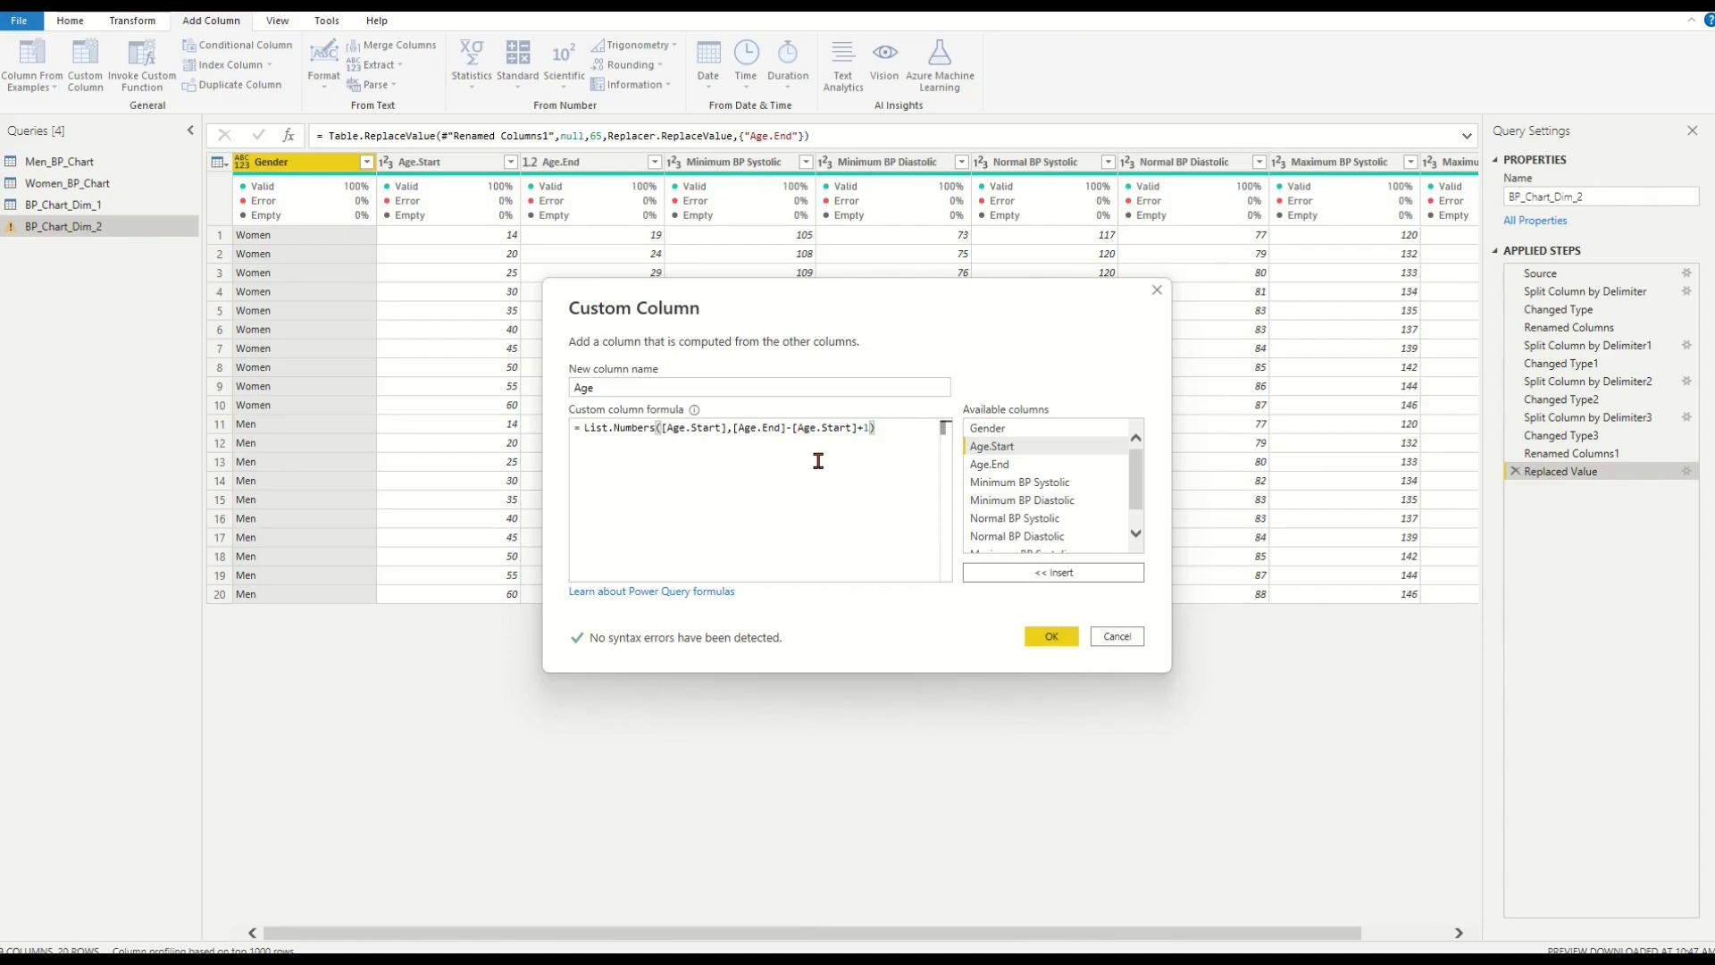
# Step: Create the Age column and expand its lists to new rows, giving 104 rows
pyautogui.click(1046, 635)
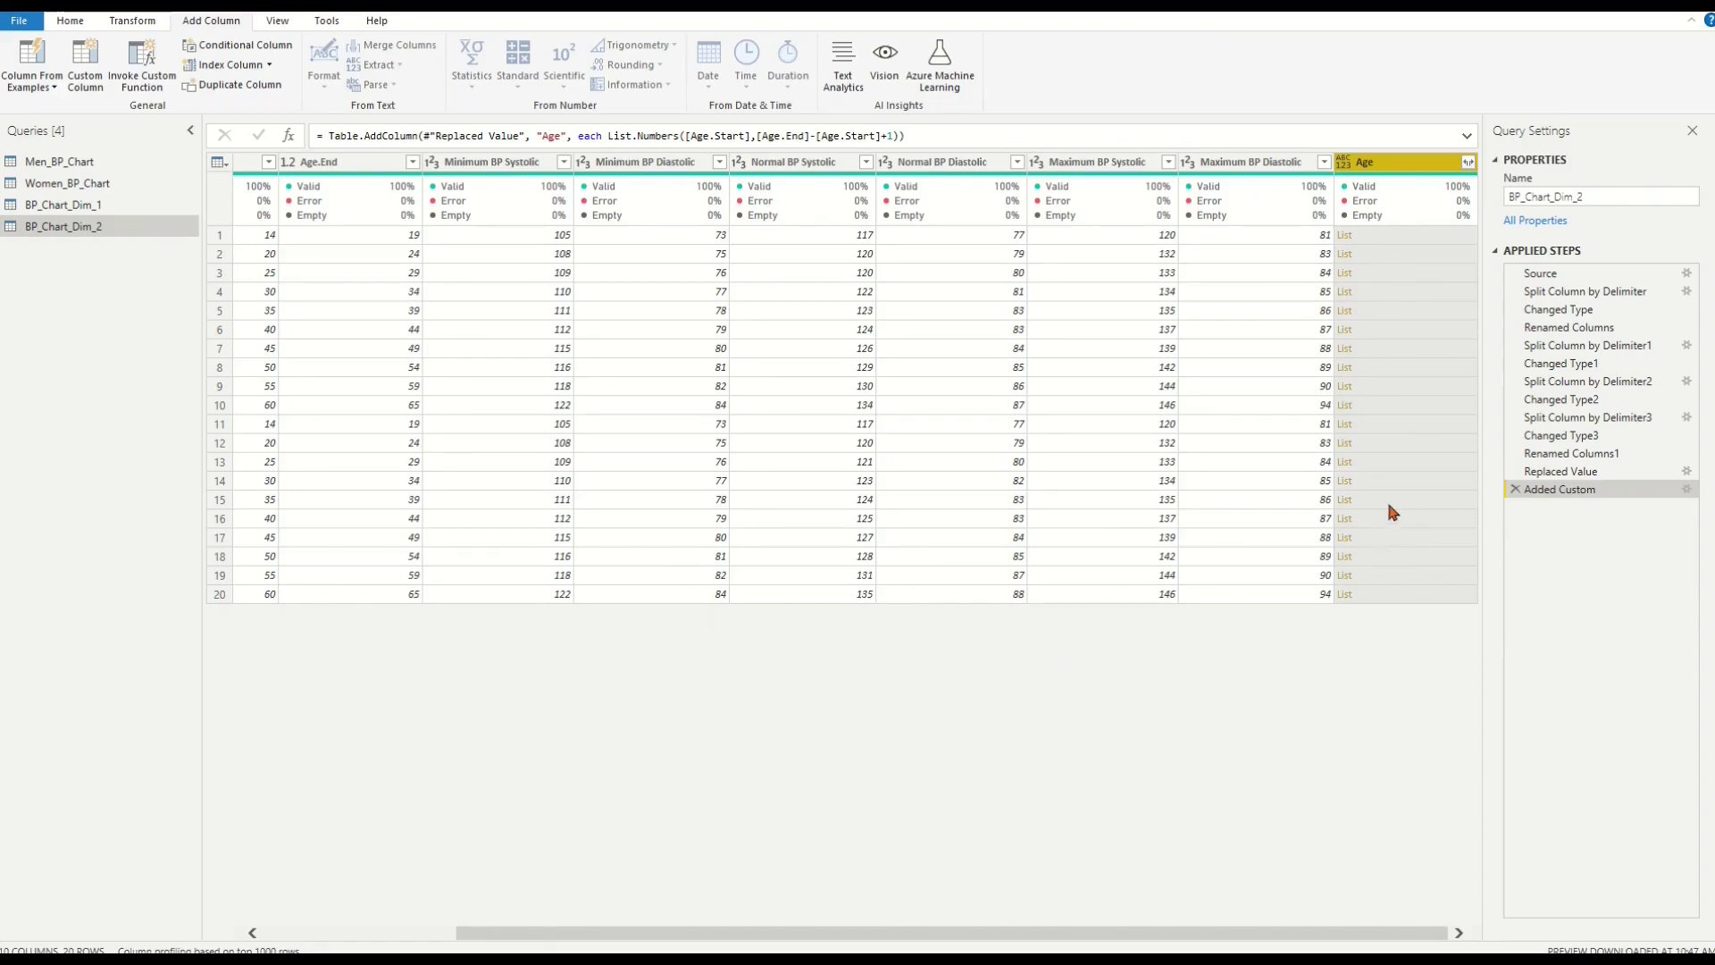
pyautogui.click(1467, 163)
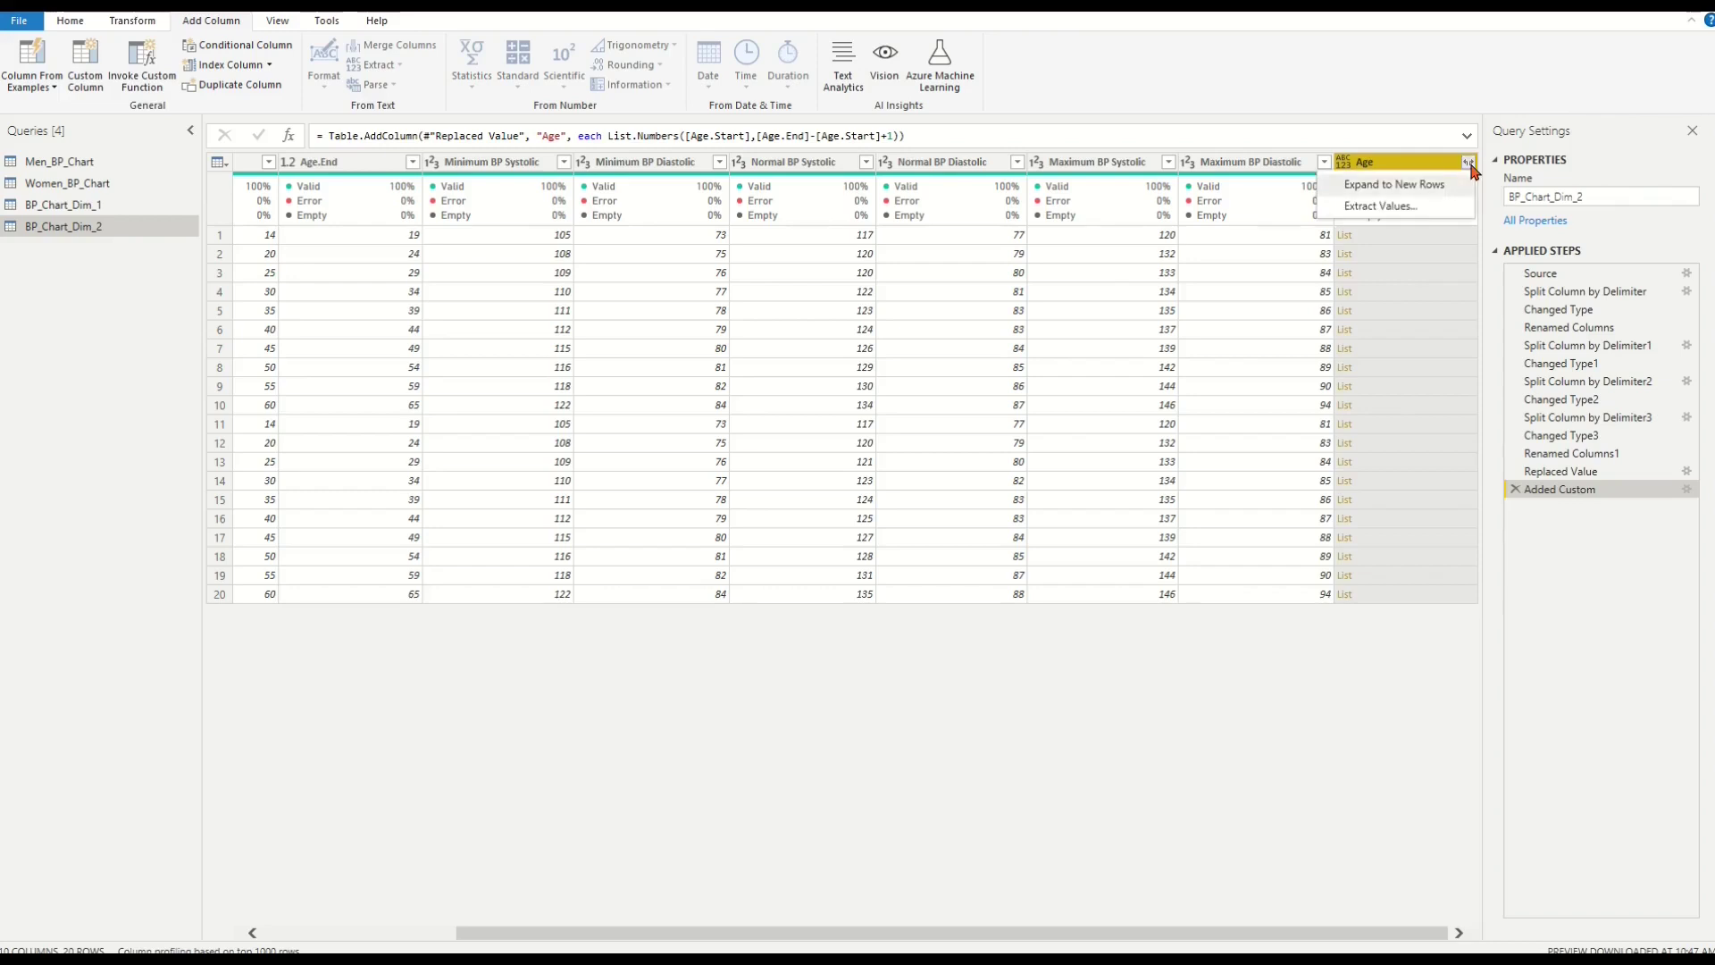
pyautogui.click(1390, 186)
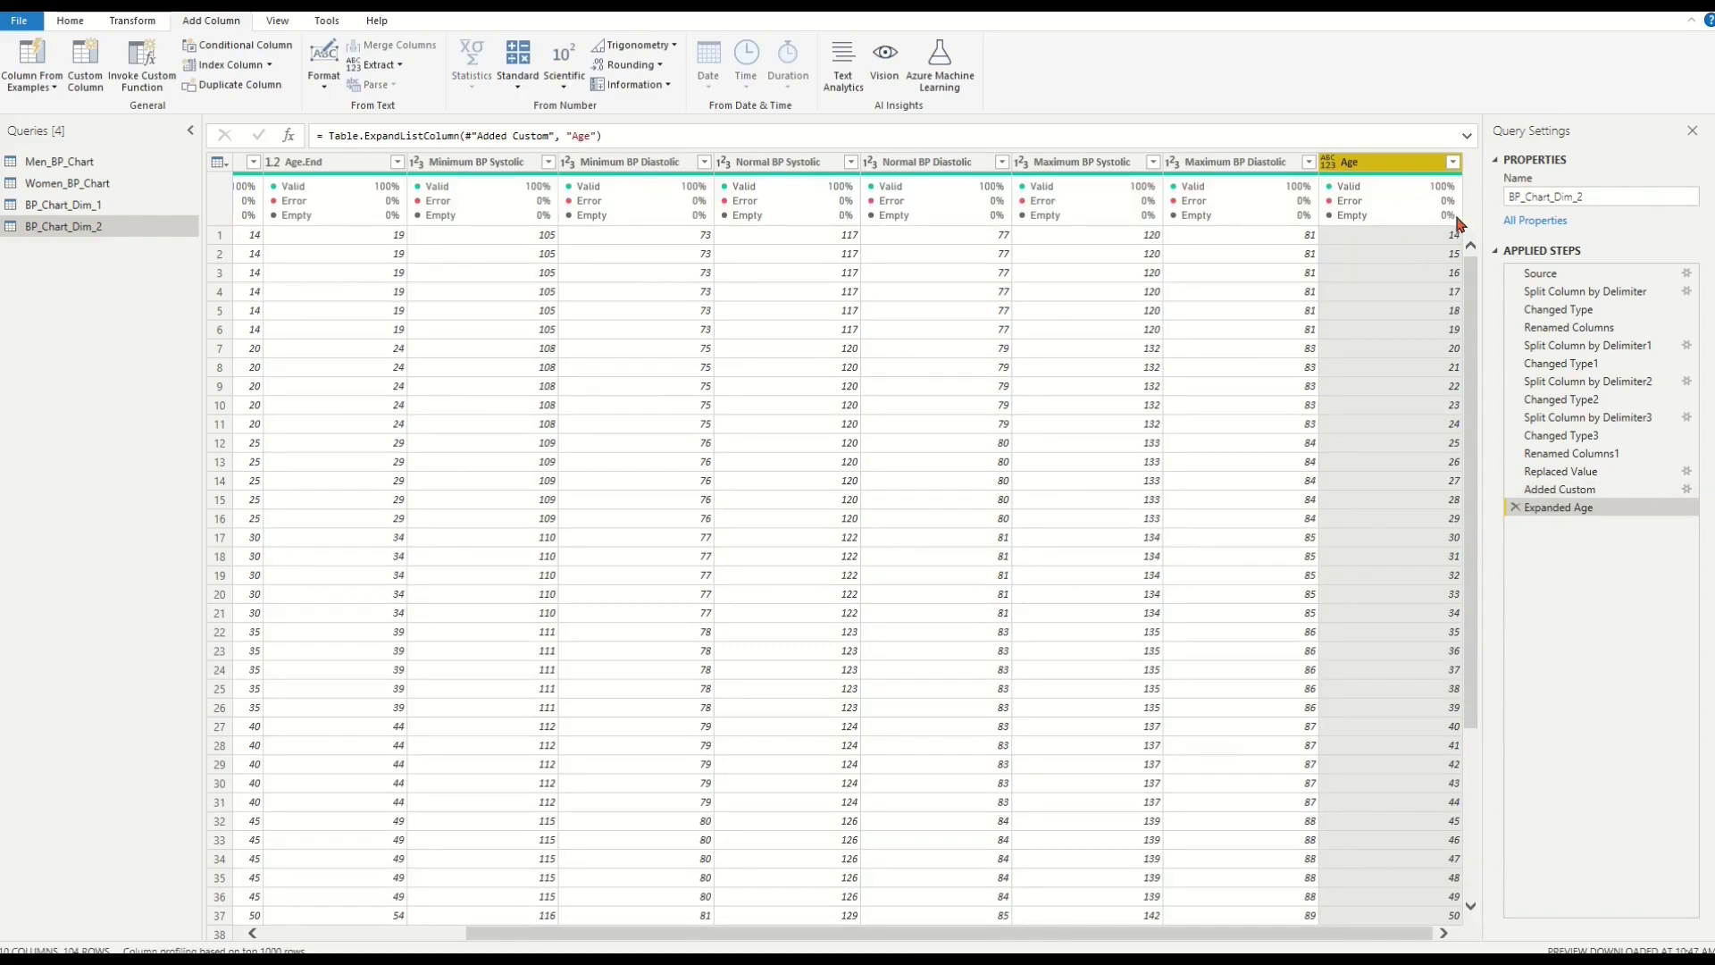
pyautogui.moveTo(1451, 256)
# Step: Move the Age column next to Gender and filter Gender to Women only
pyautogui.moveTo(1360, 171); pyautogui.dragTo(179, 147)
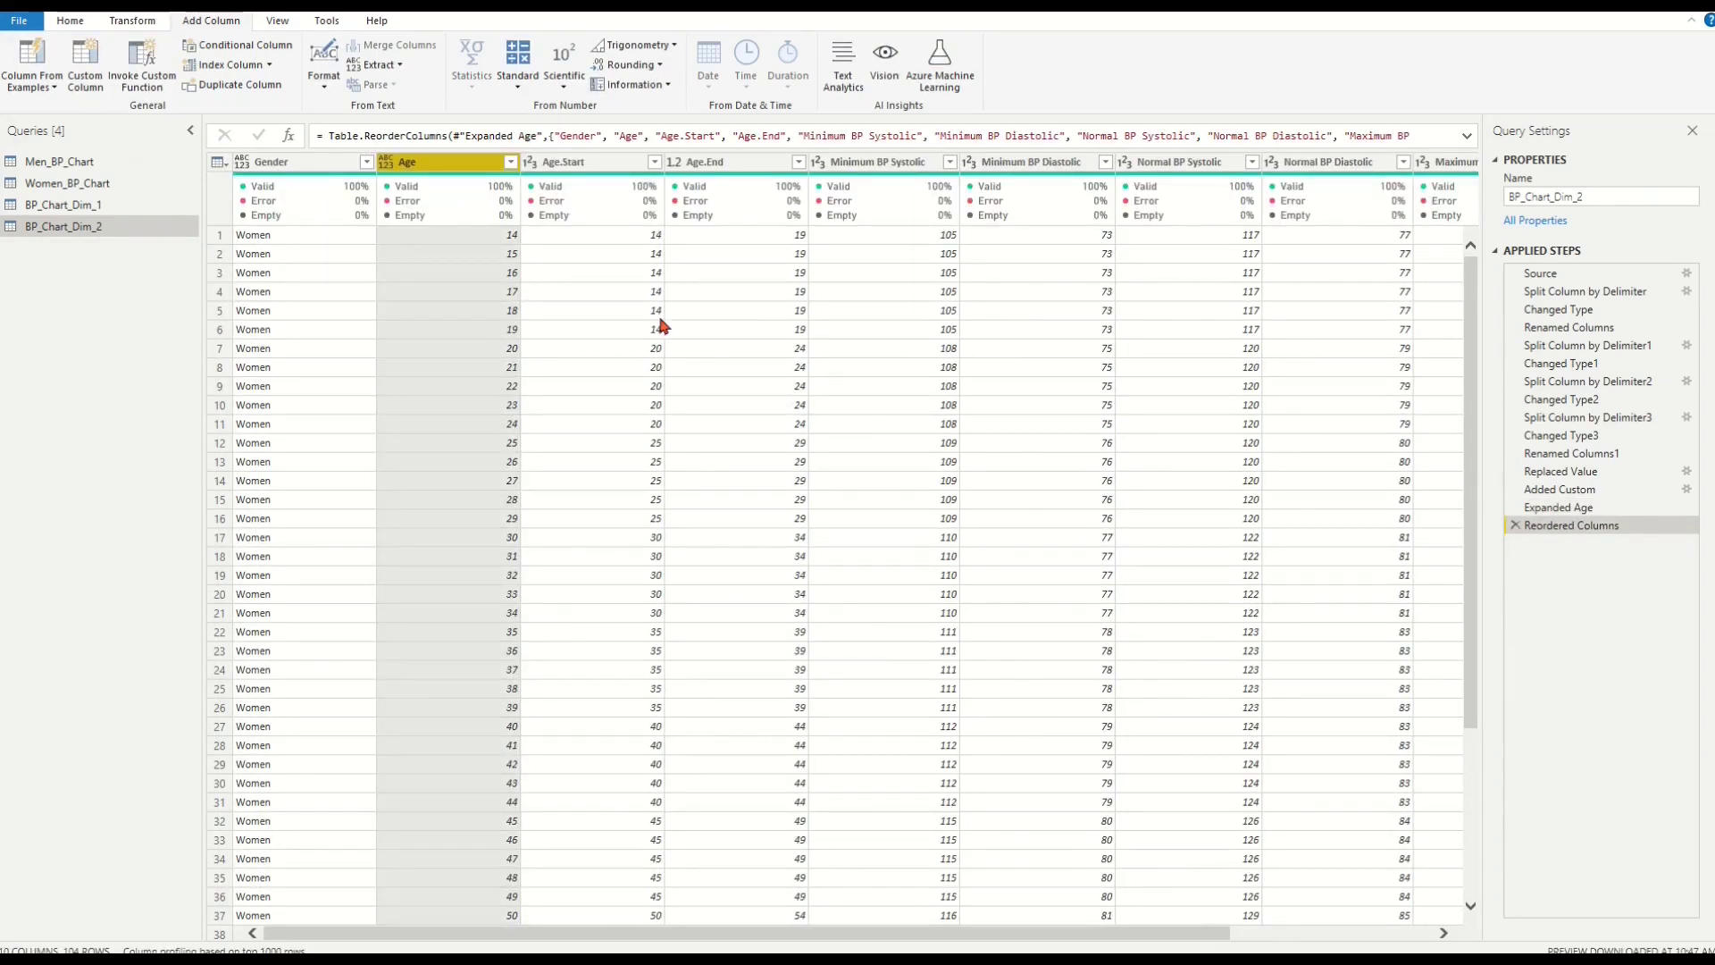
pyautogui.click(366, 162)
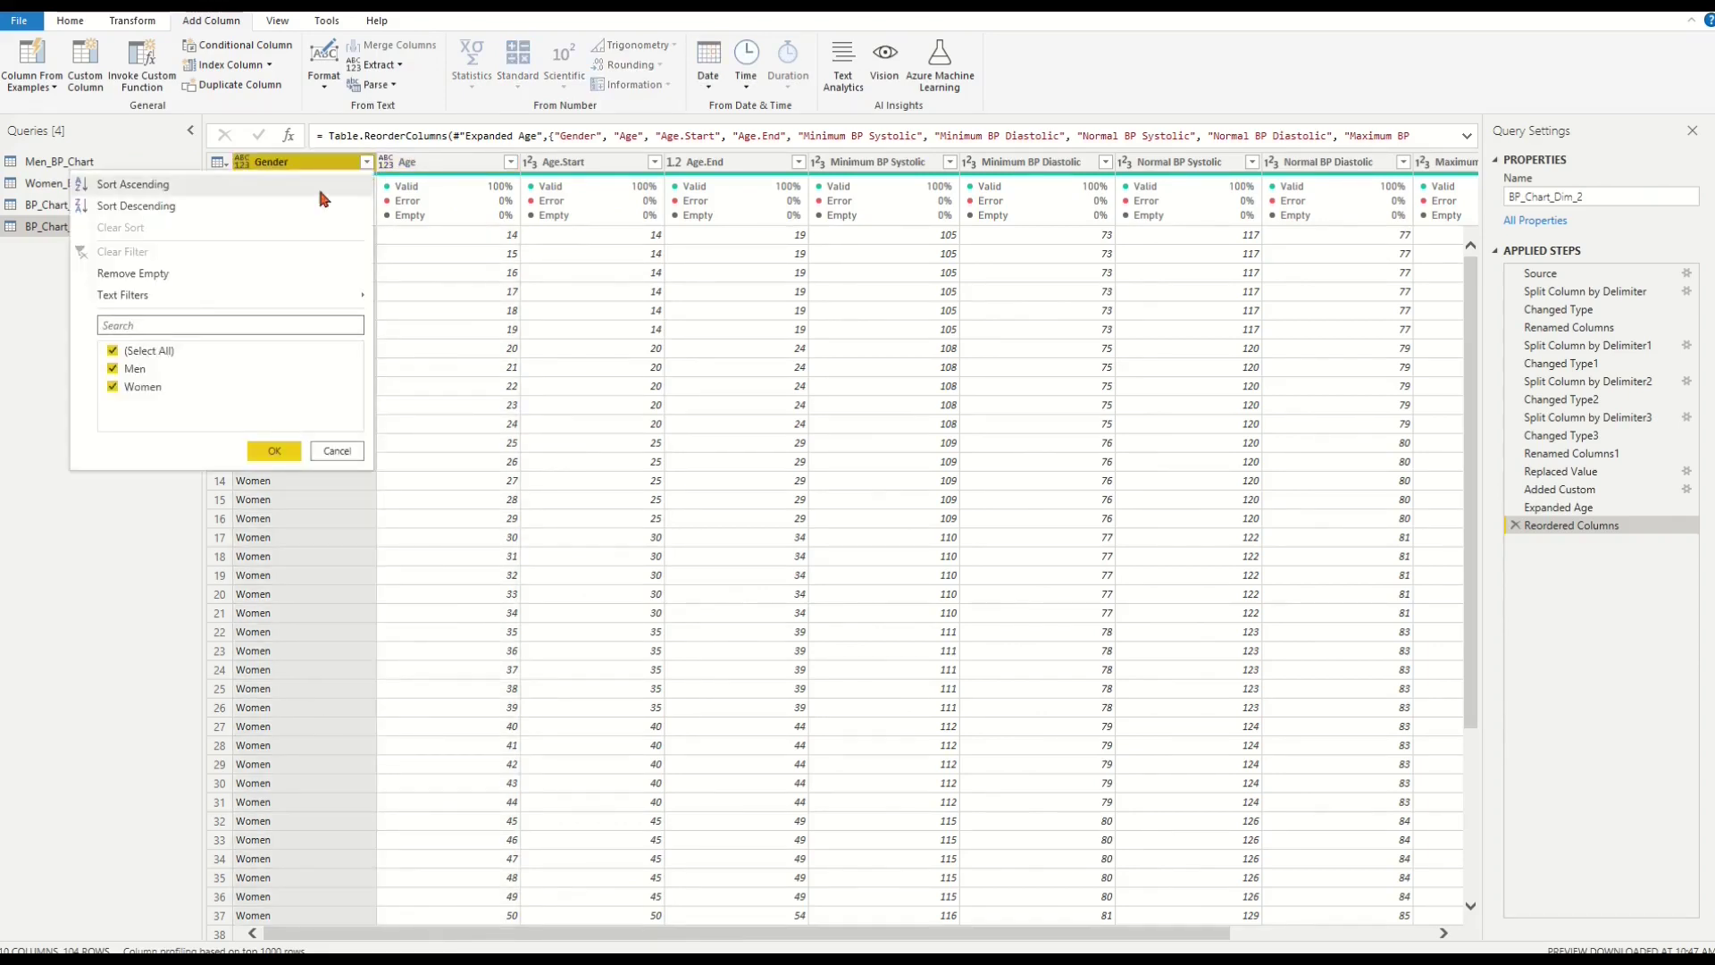
pyautogui.click(114, 368)
pyautogui.click(264, 450)
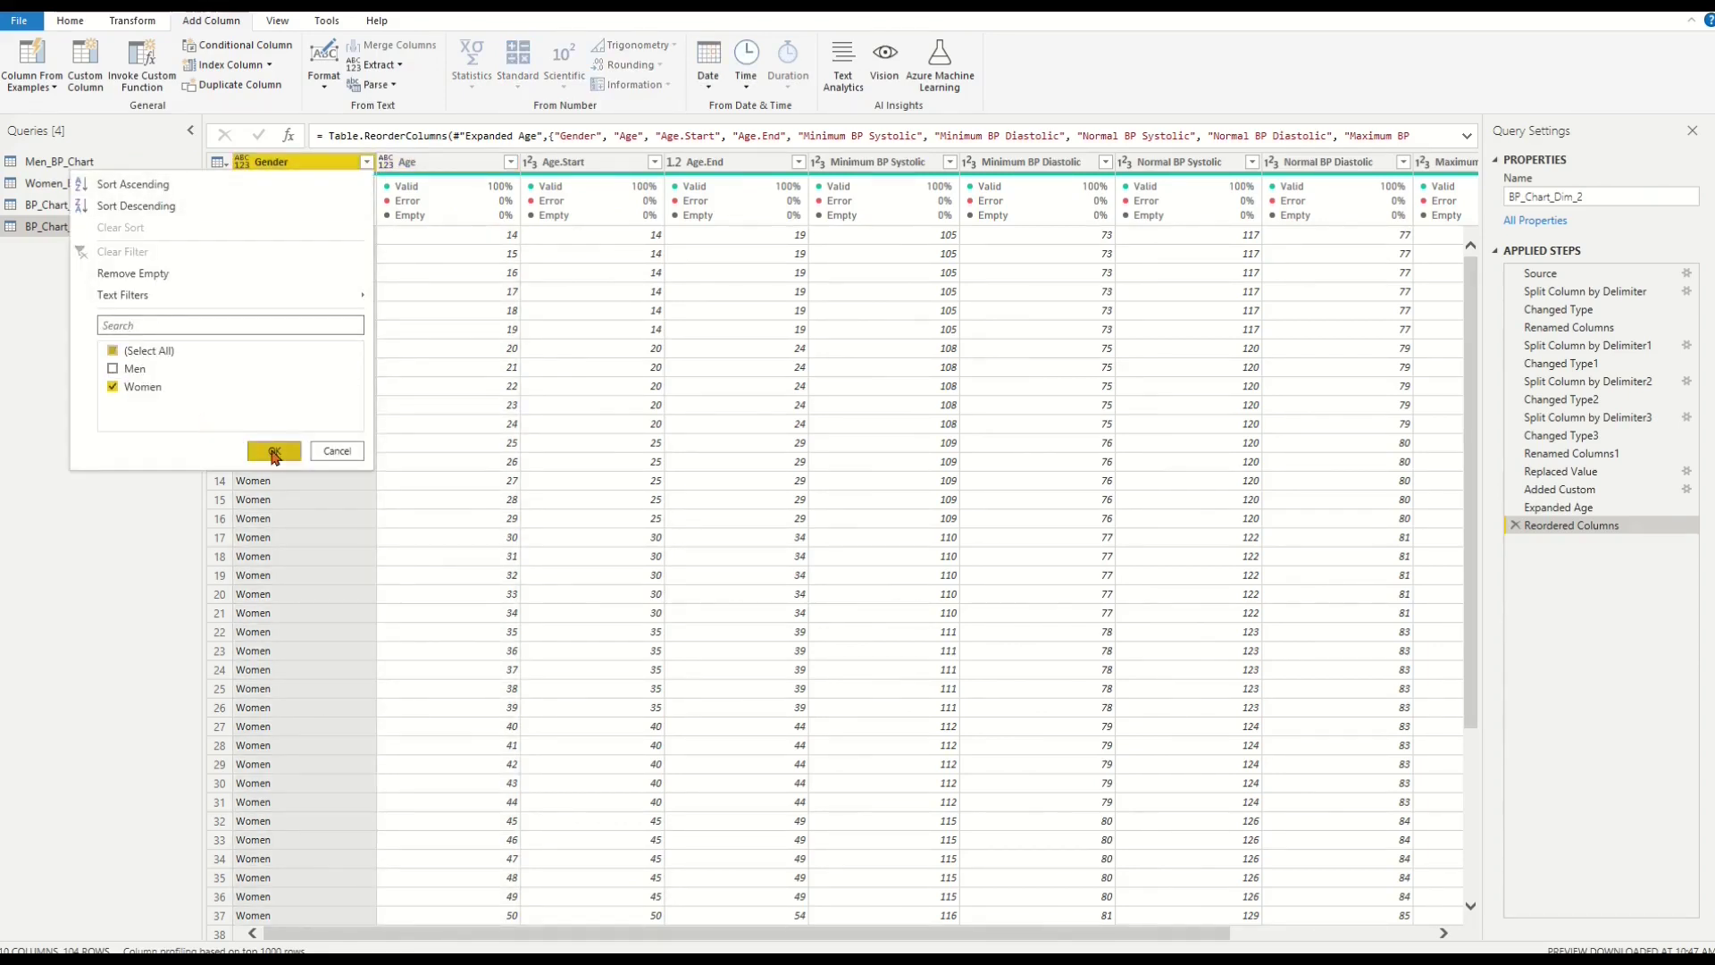
# Step: Filter Age.Start to 14 to check the 14–19 band, then clear both filters
pyautogui.click(655, 162)
pyautogui.click(400, 350)
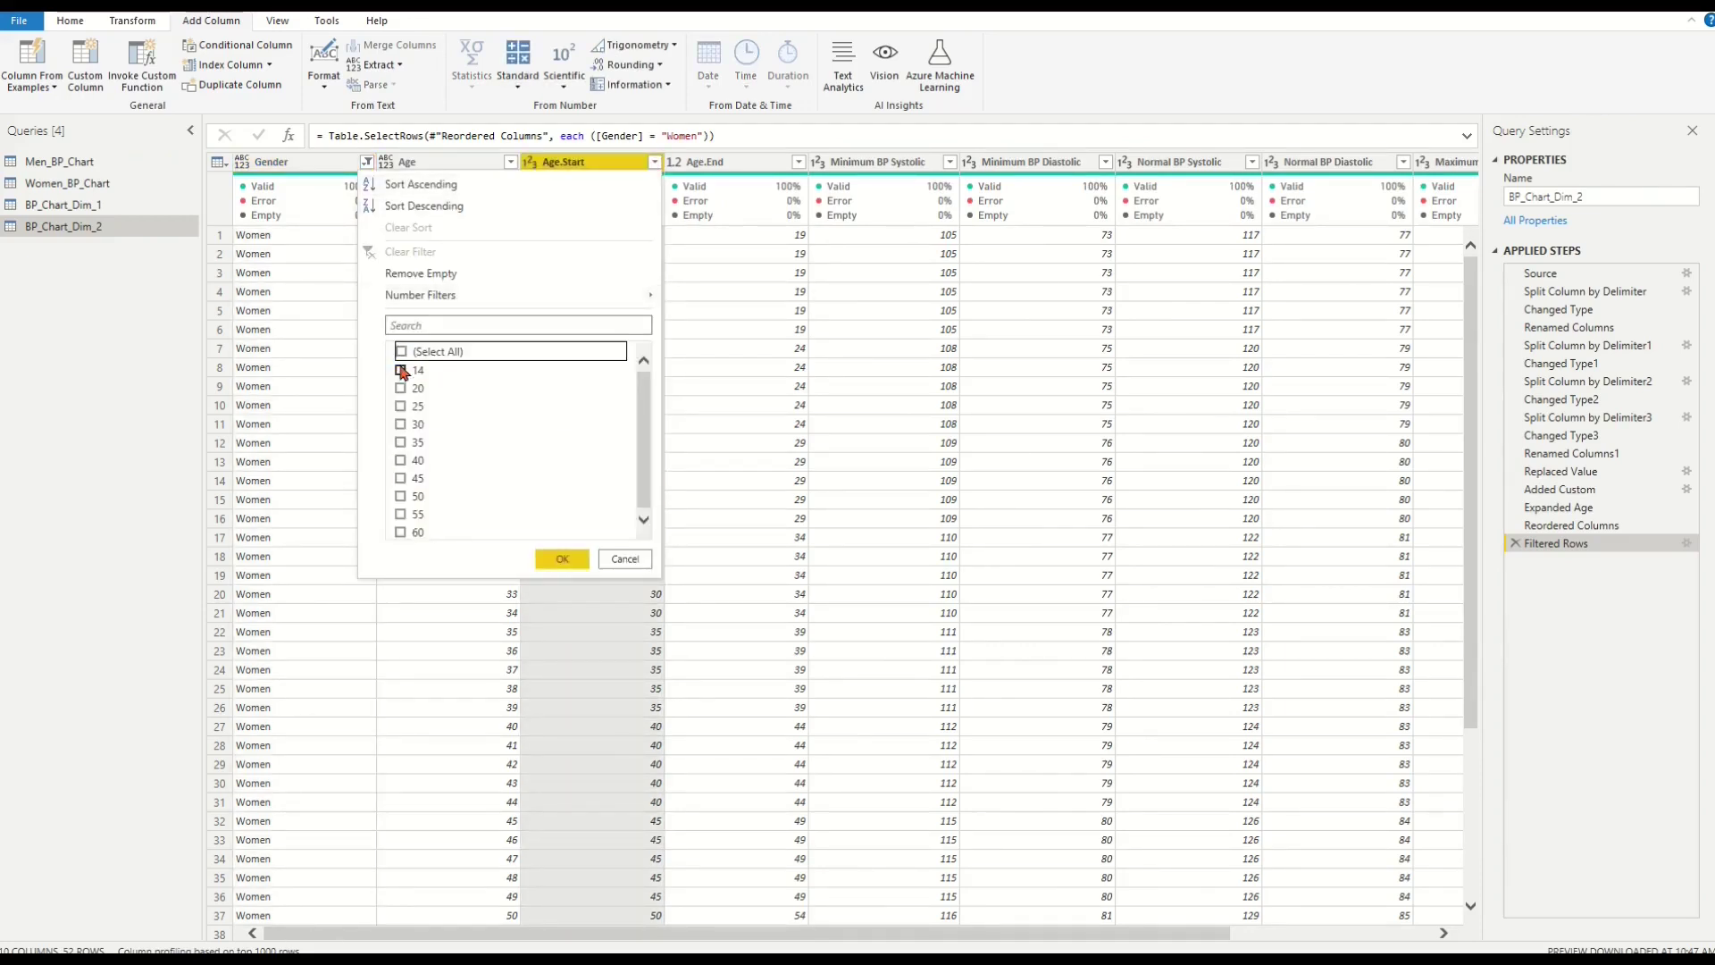
pyautogui.click(400, 369)
pyautogui.click(562, 558)
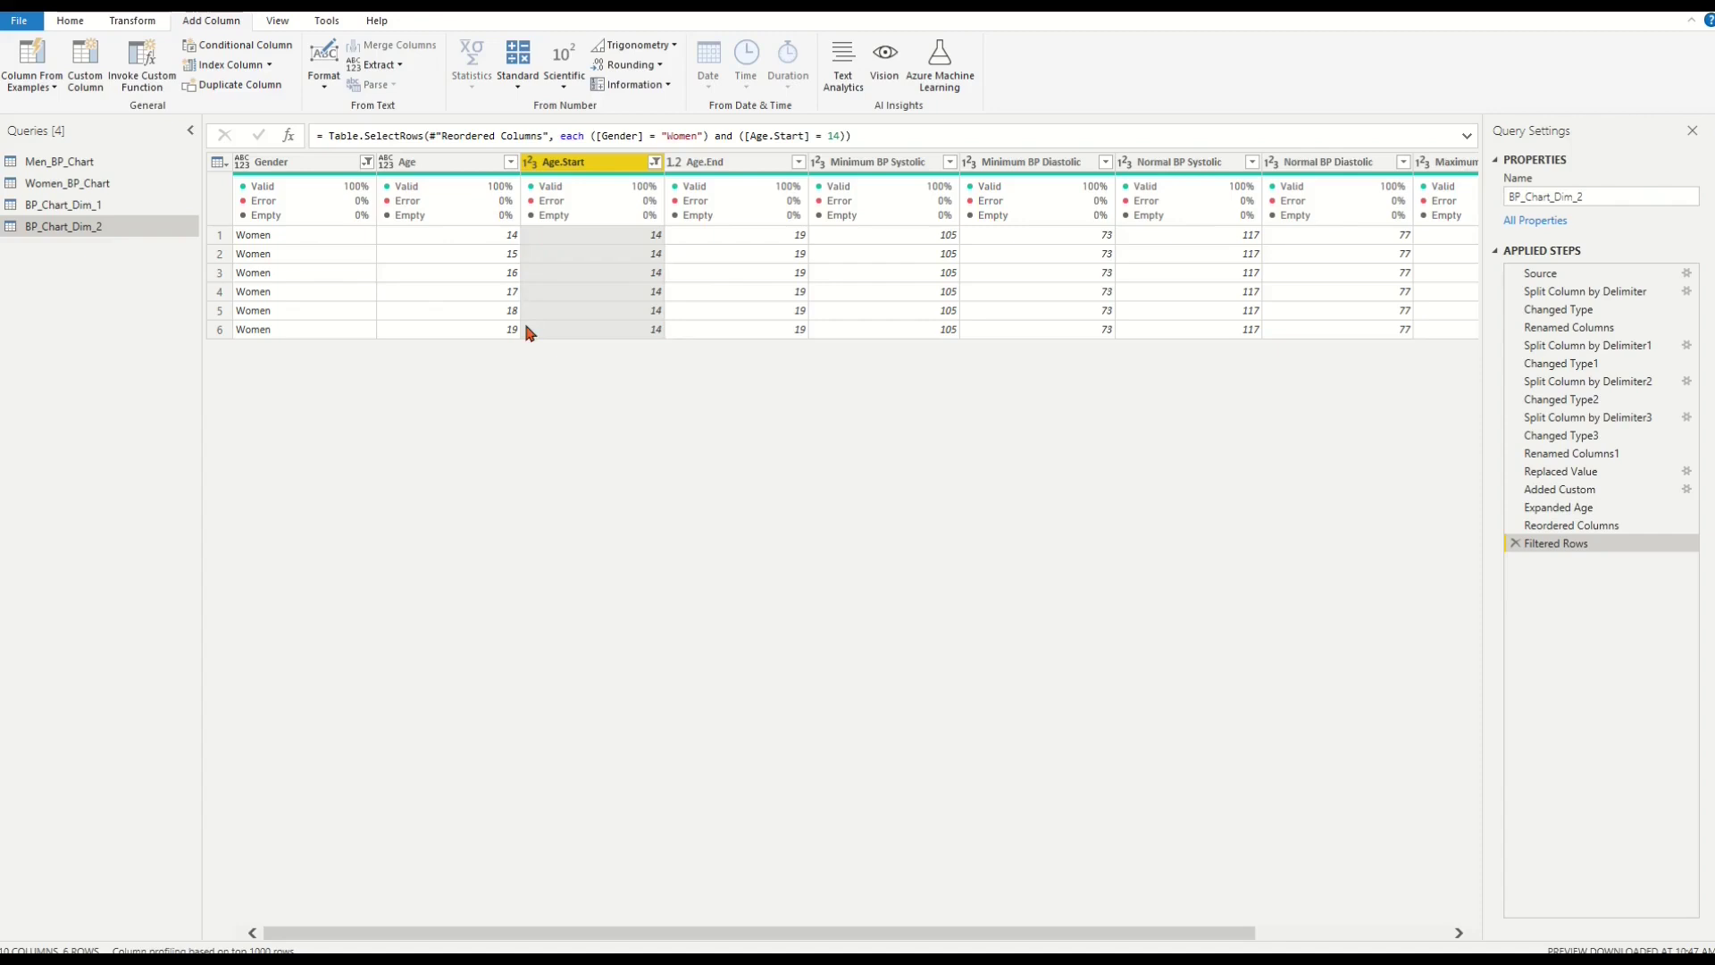
pyautogui.click(655, 162)
pyautogui.click(401, 251)
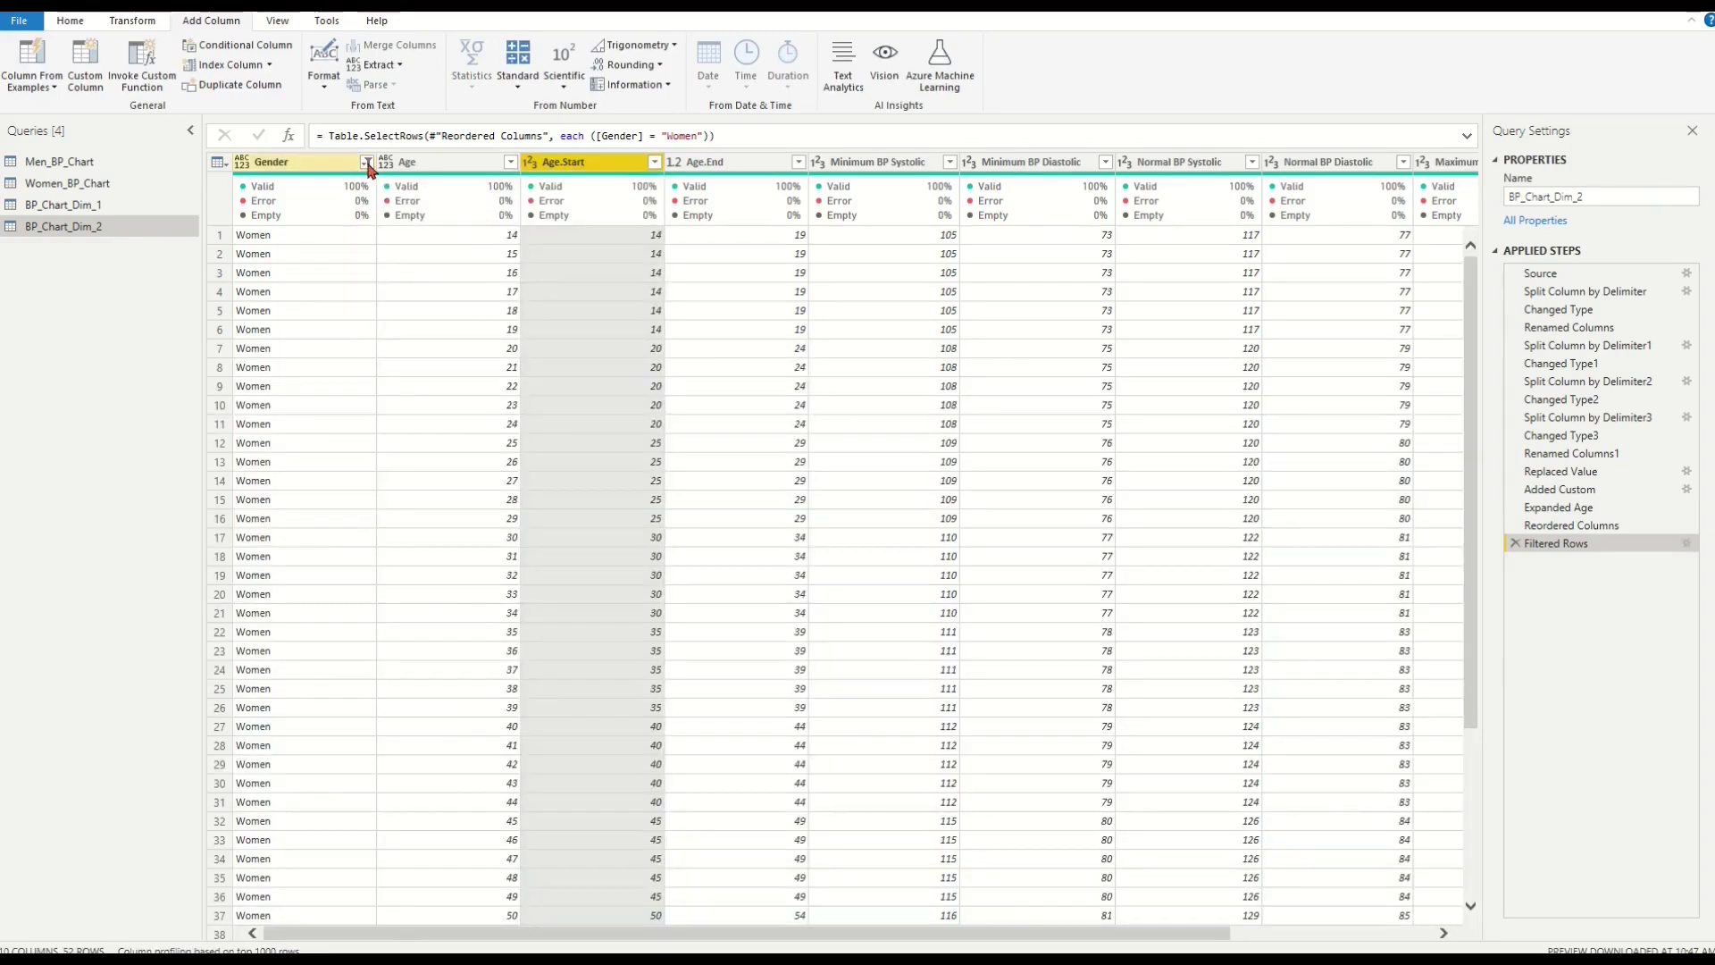
pyautogui.click(366, 162)
pyautogui.click(122, 251)
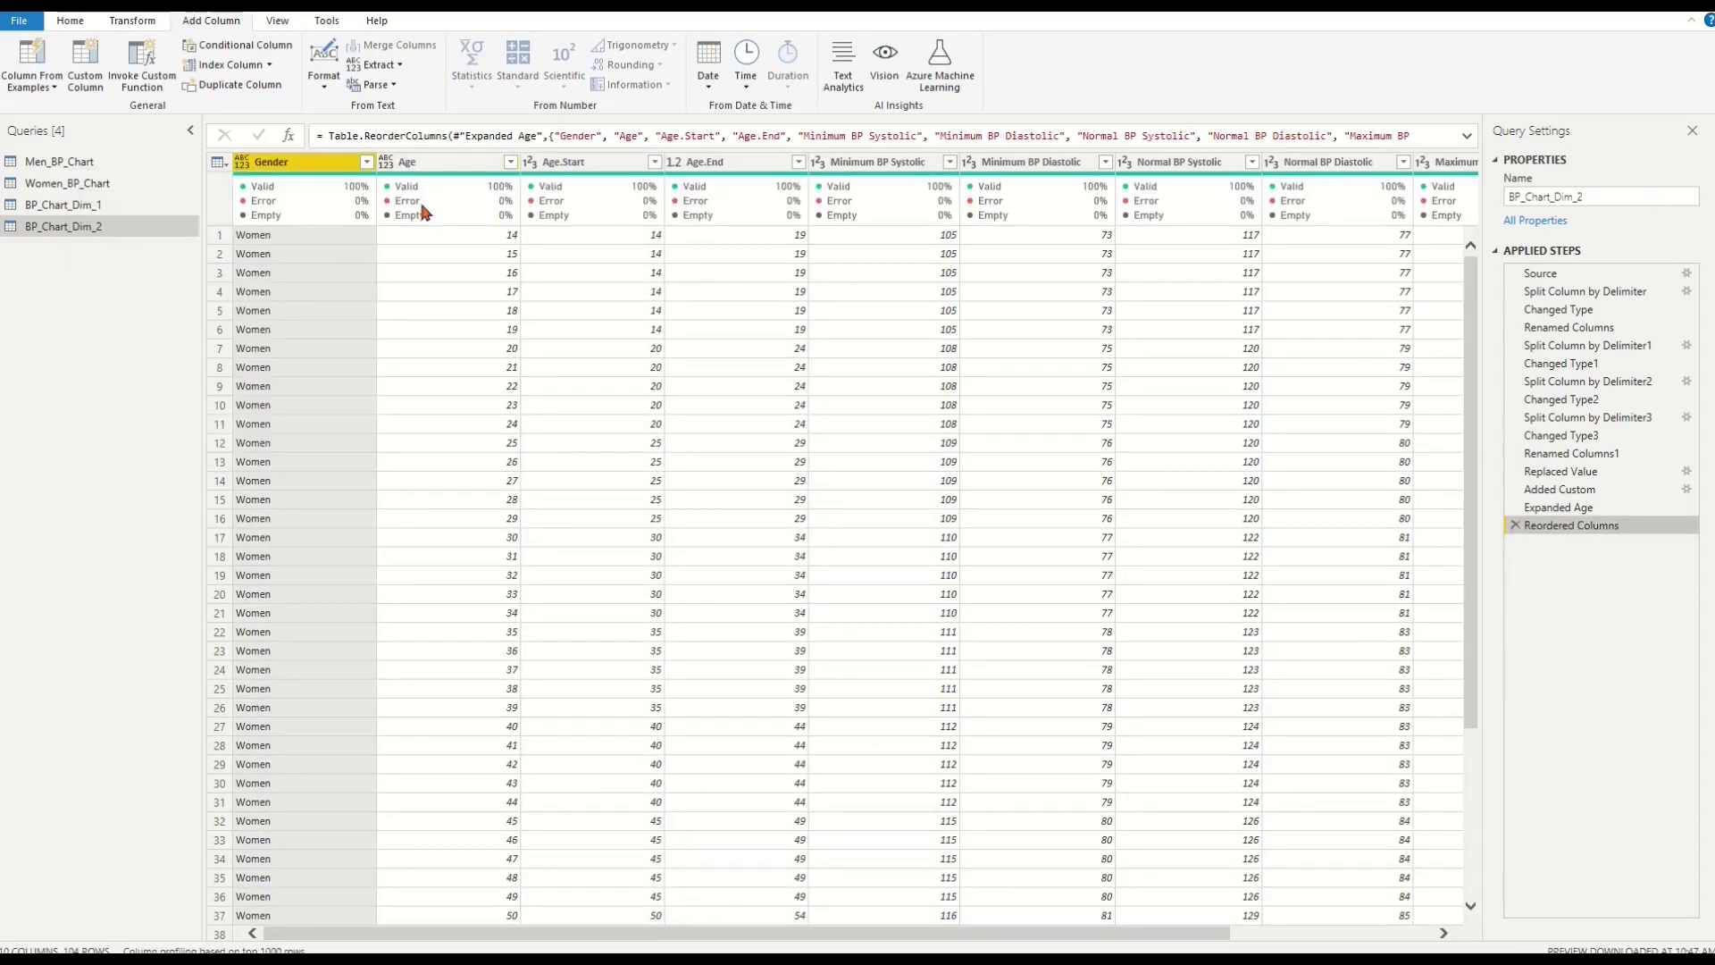
# Step: Remove the Age.Start and Age.End columns from the table
pyautogui.click(562, 166)
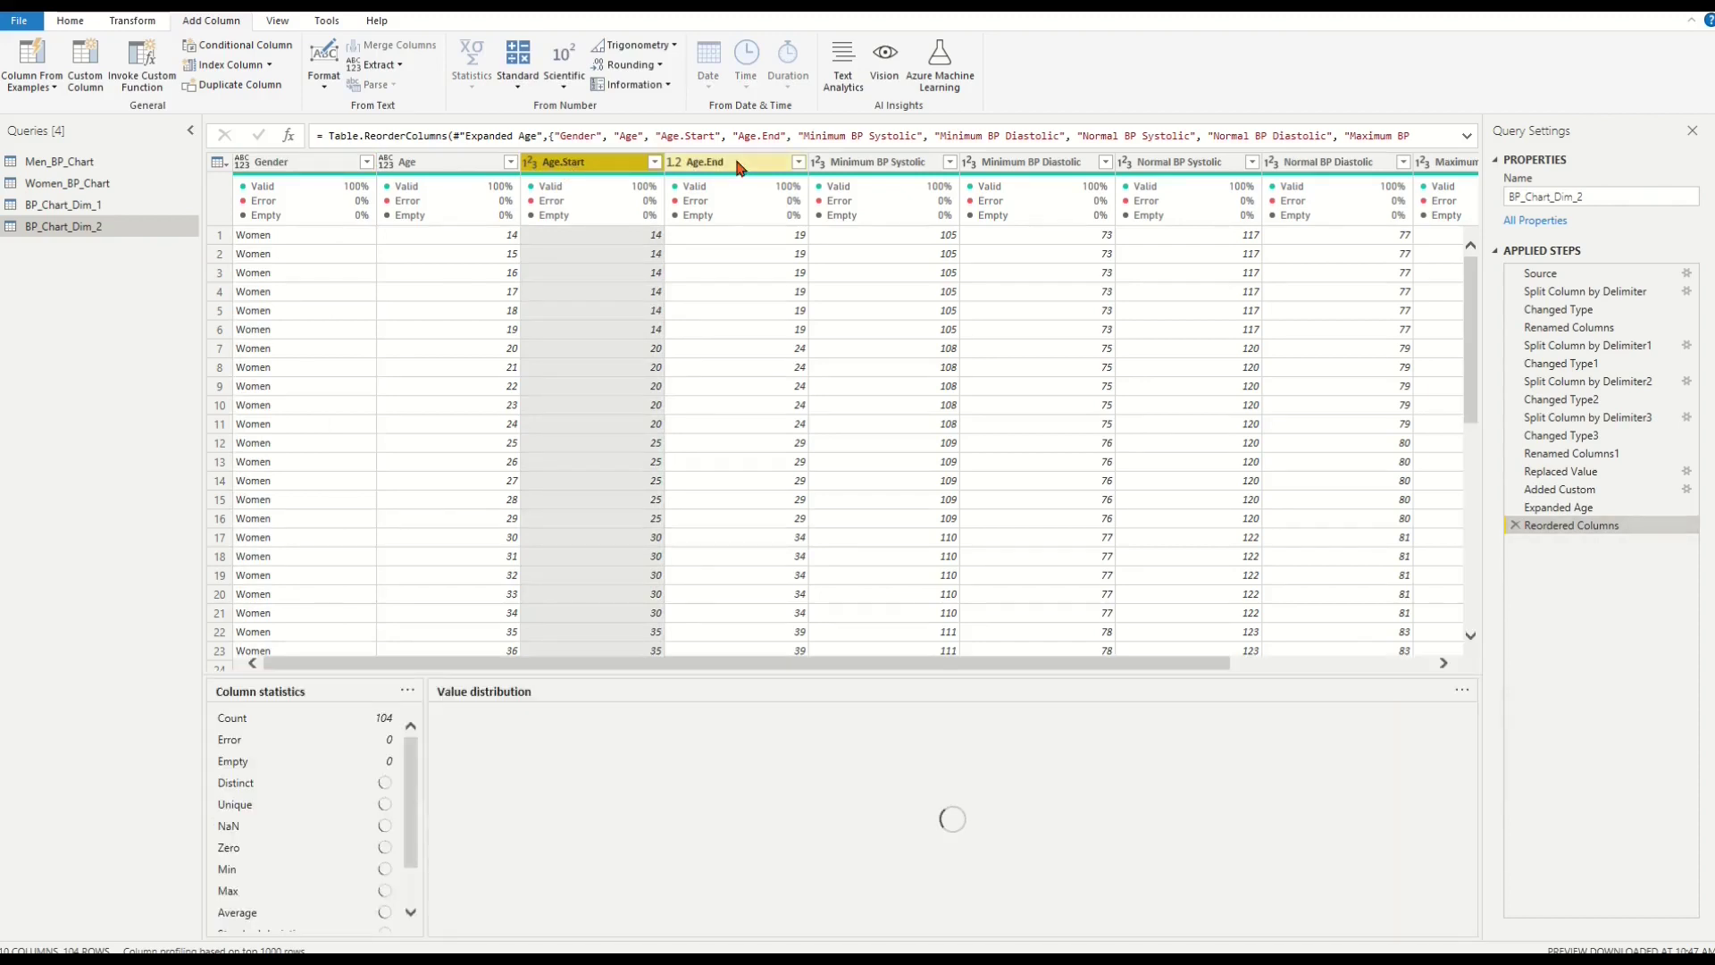
pyautogui.keyDown('ctrl'); pyautogui.click(734, 163); pyautogui.keyUp('ctrl')
pyautogui.rightClick(733, 165)
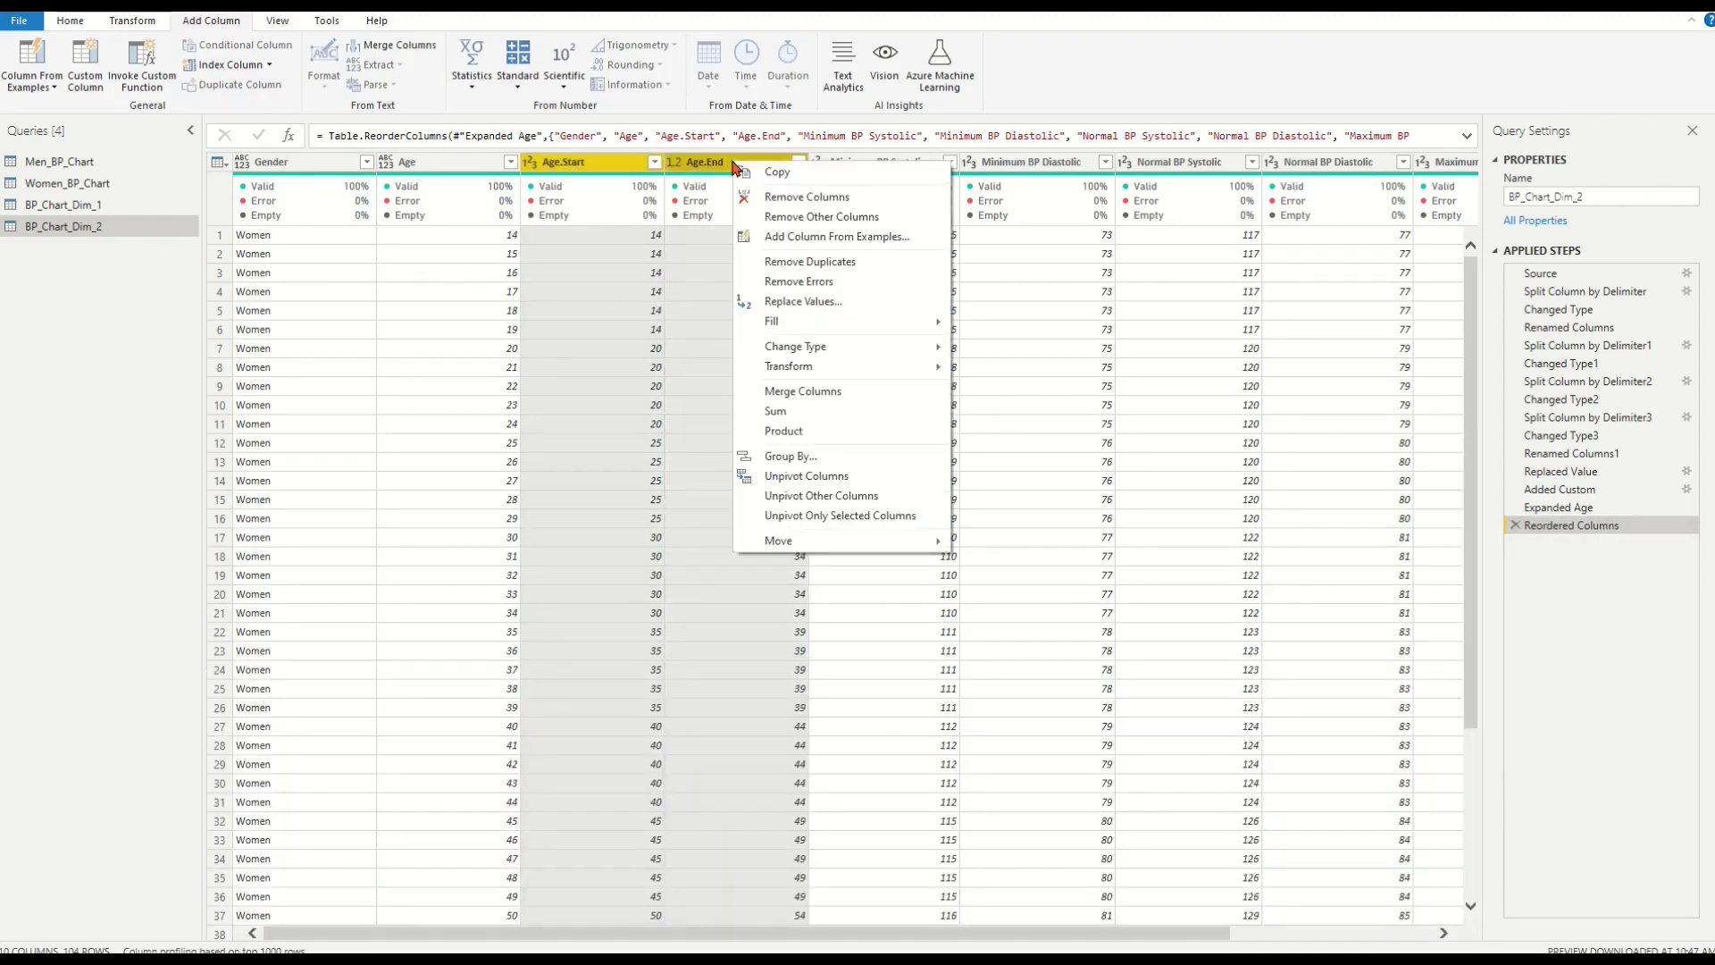
pyautogui.click(781, 198)
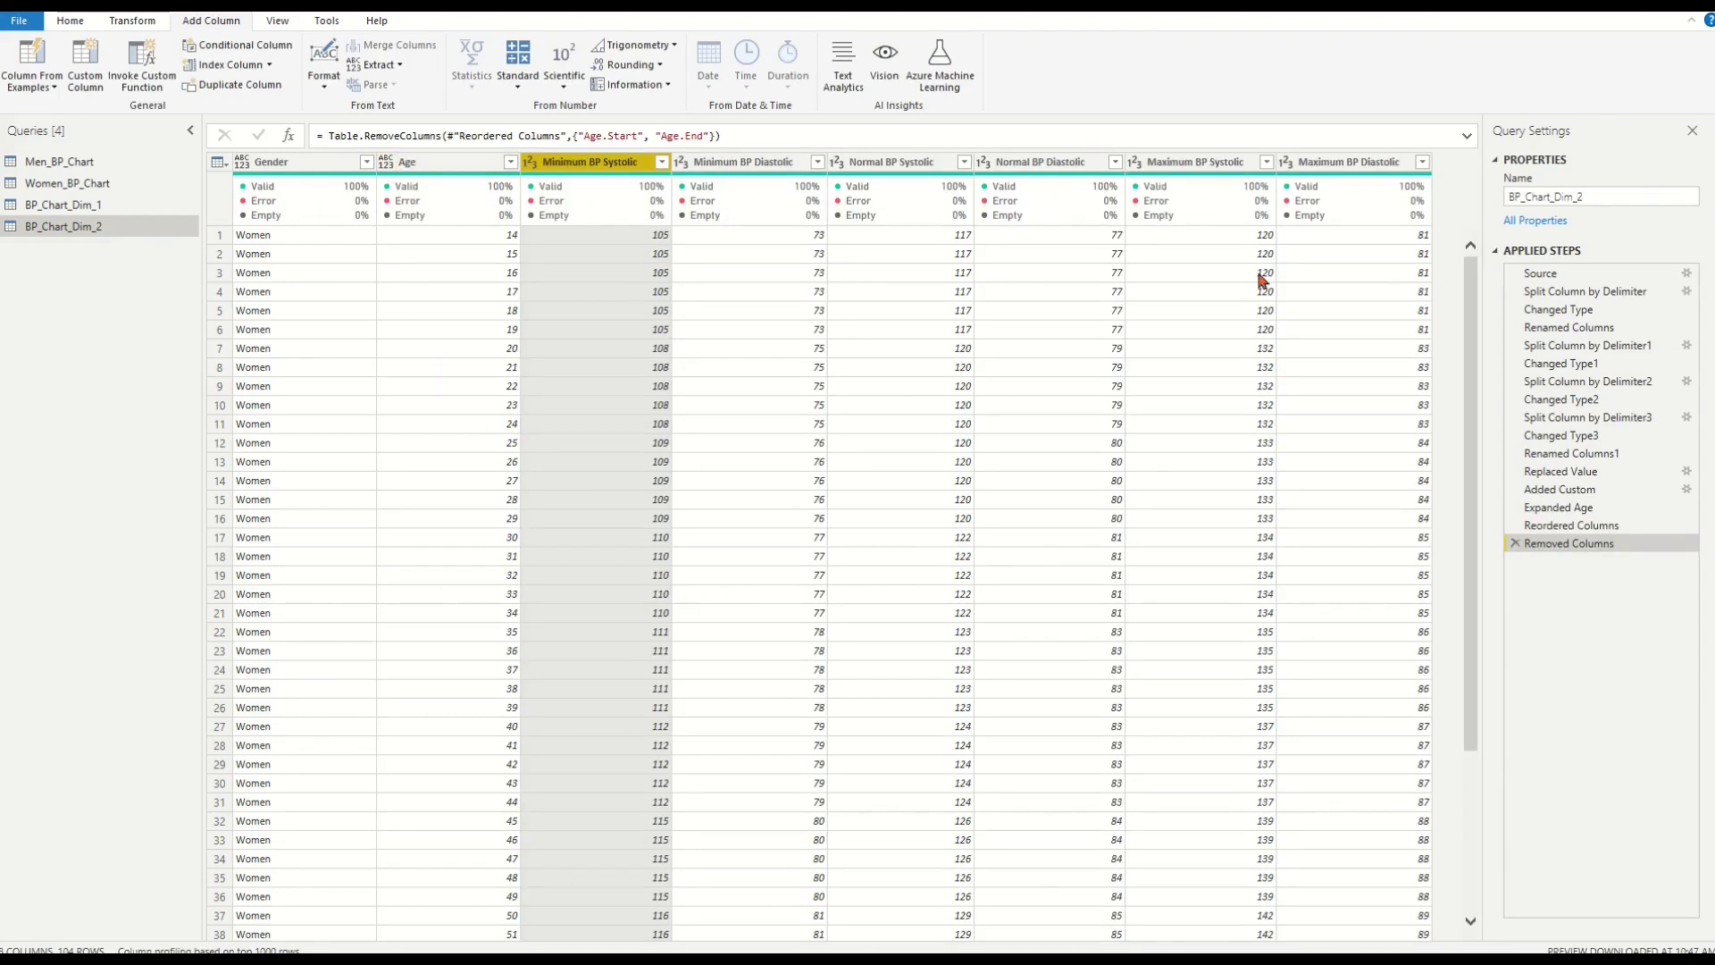
# Step: Close & Apply the query and browse the 104-row BP_Chart_Dim_2 table in Data view
pyautogui.click(70, 21)
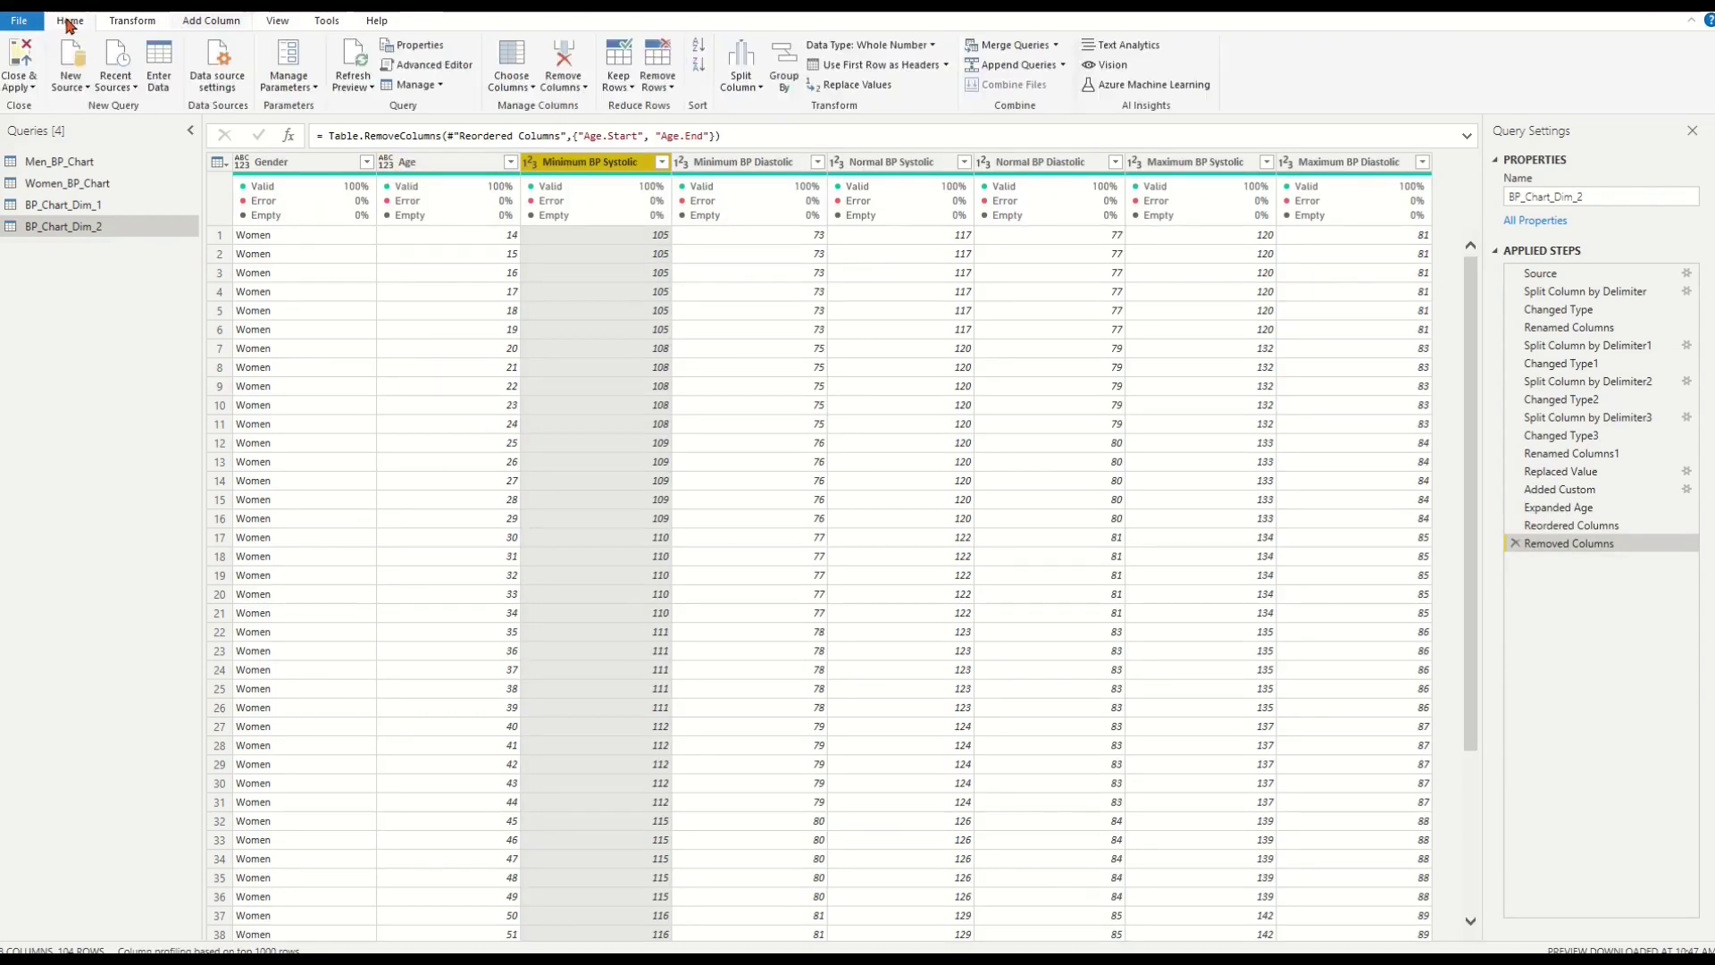
pyautogui.click(32, 86)
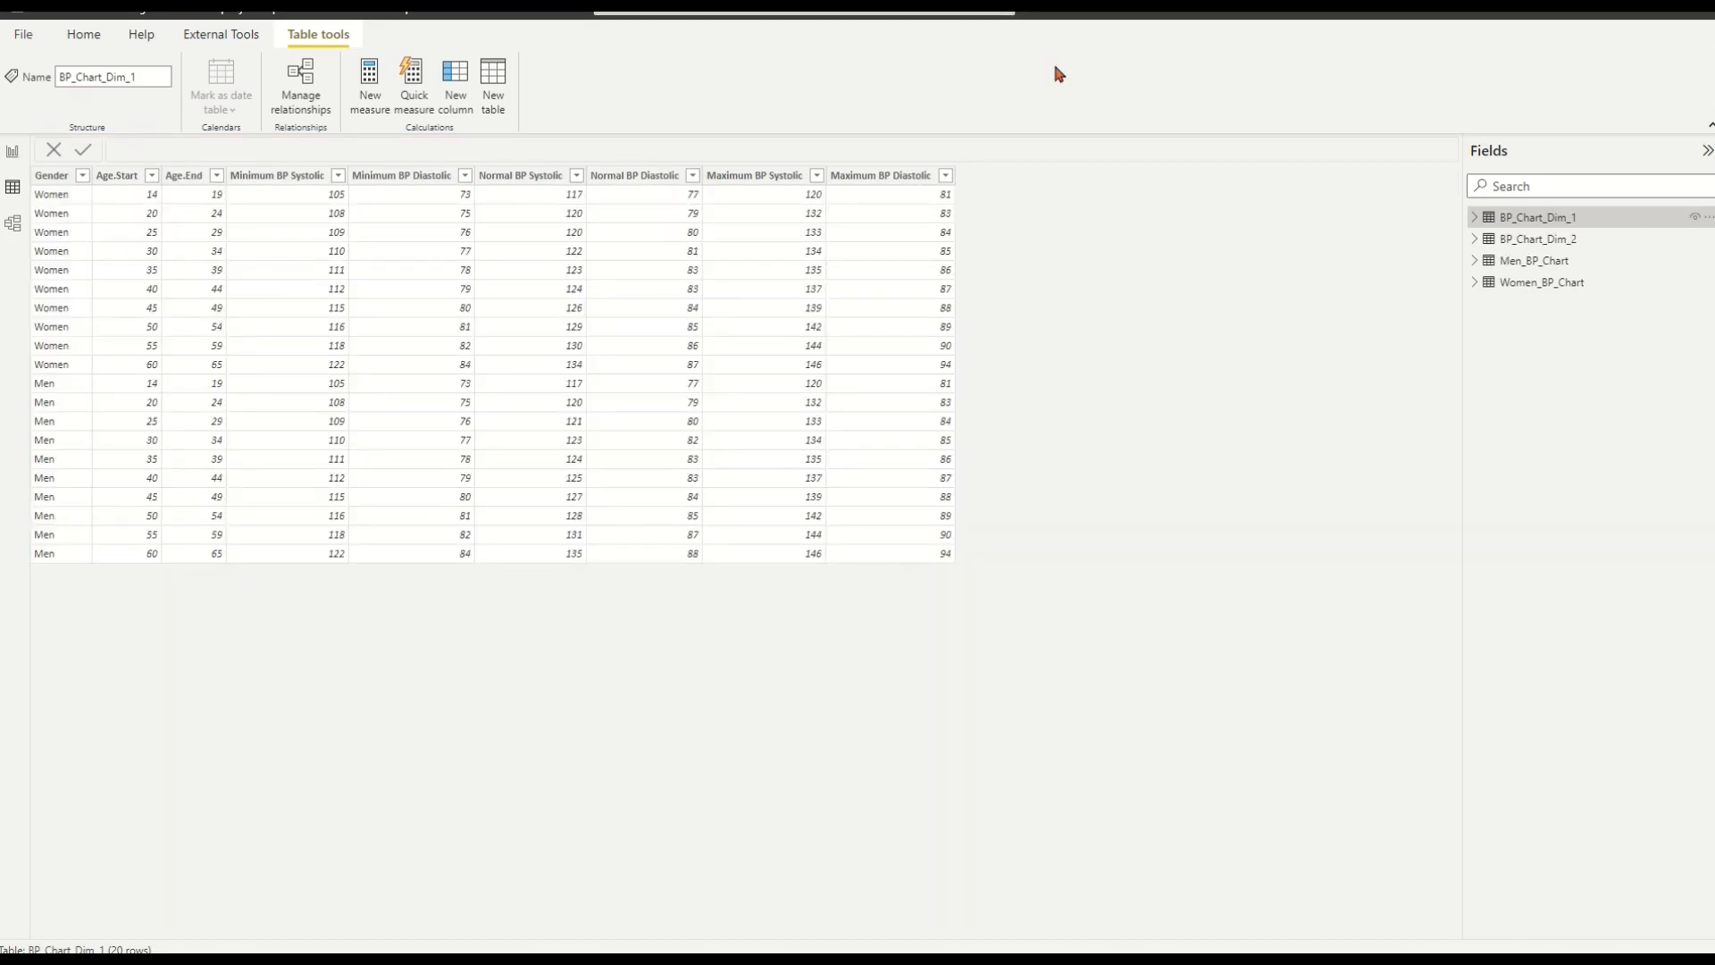
pyautogui.click(1554, 240)
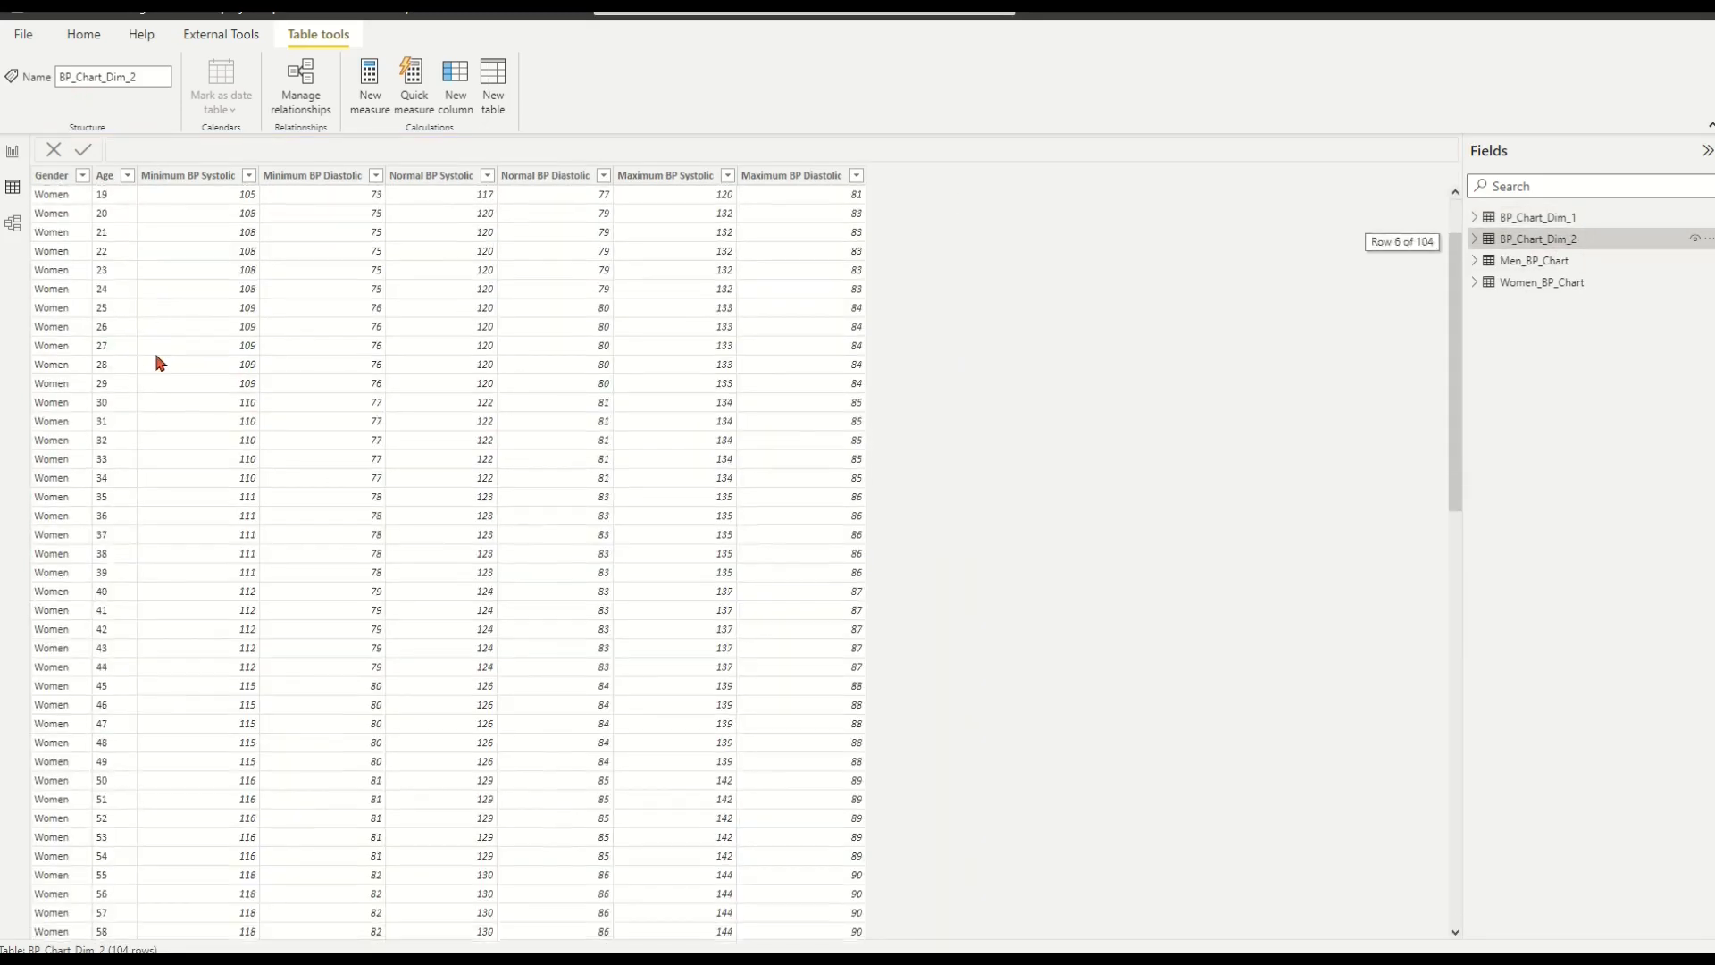
pyautogui.scroll(-15, 159, 362)
pyautogui.scroll(20, 112, 563)
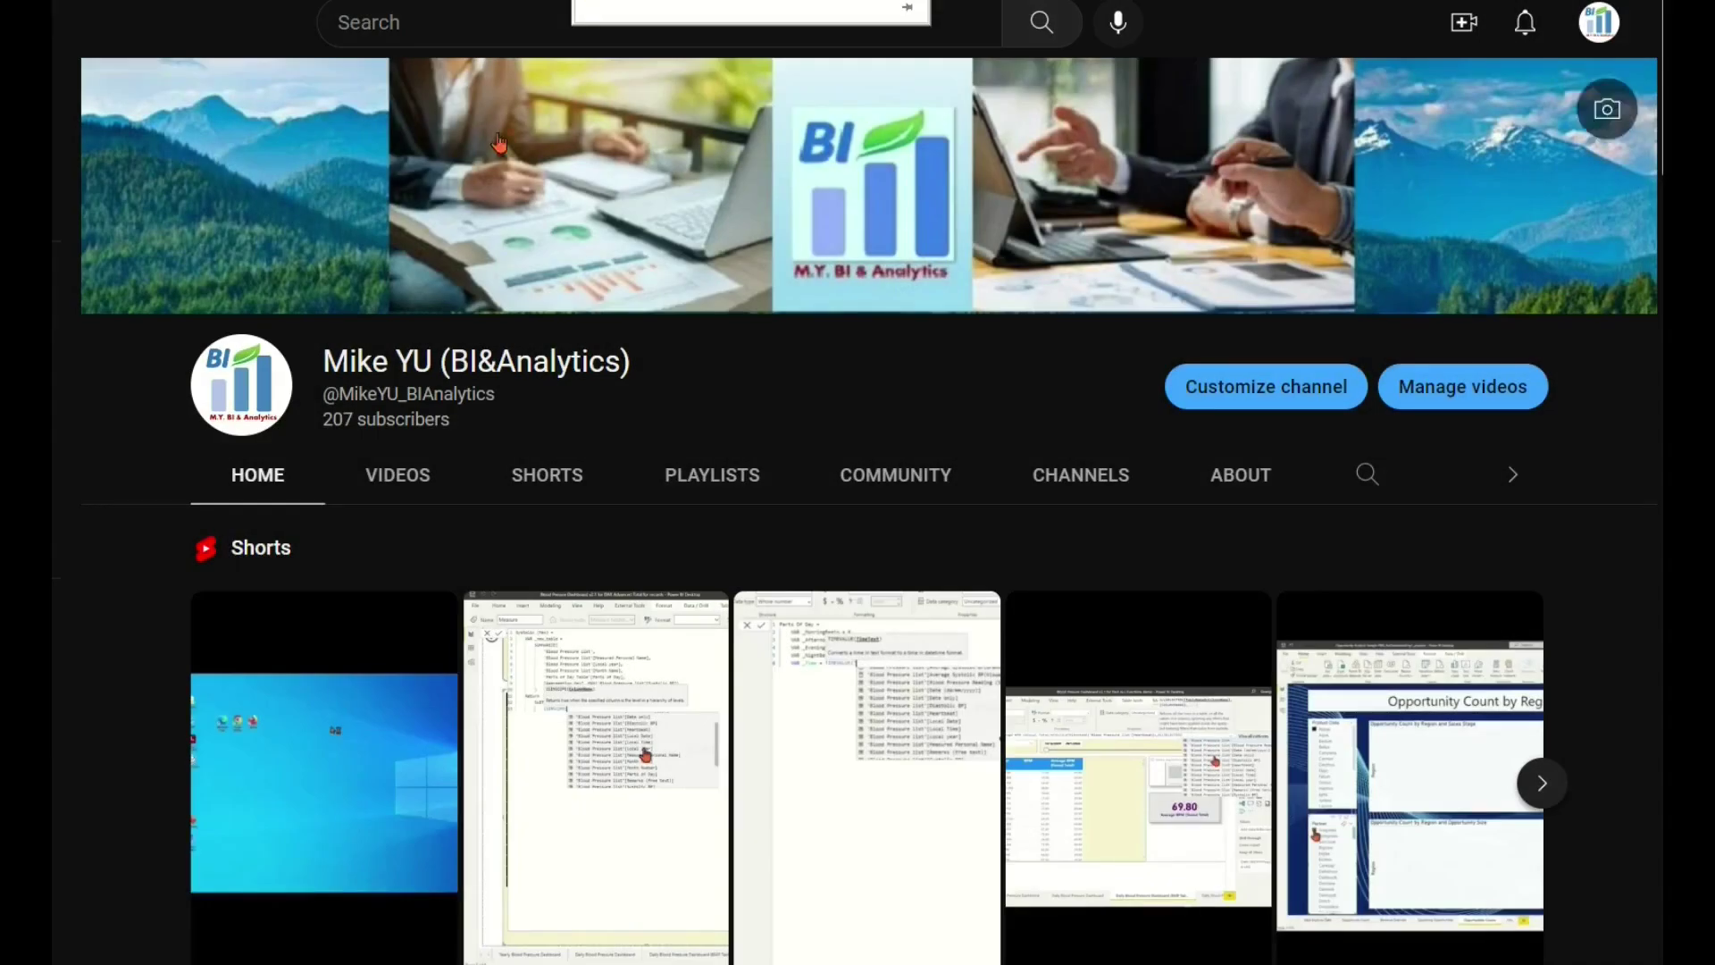
# Step: Scroll through the channel's Videos tab of Power BI, Excel VBA and Power Apps tutorials
pyautogui.click(381, 489)
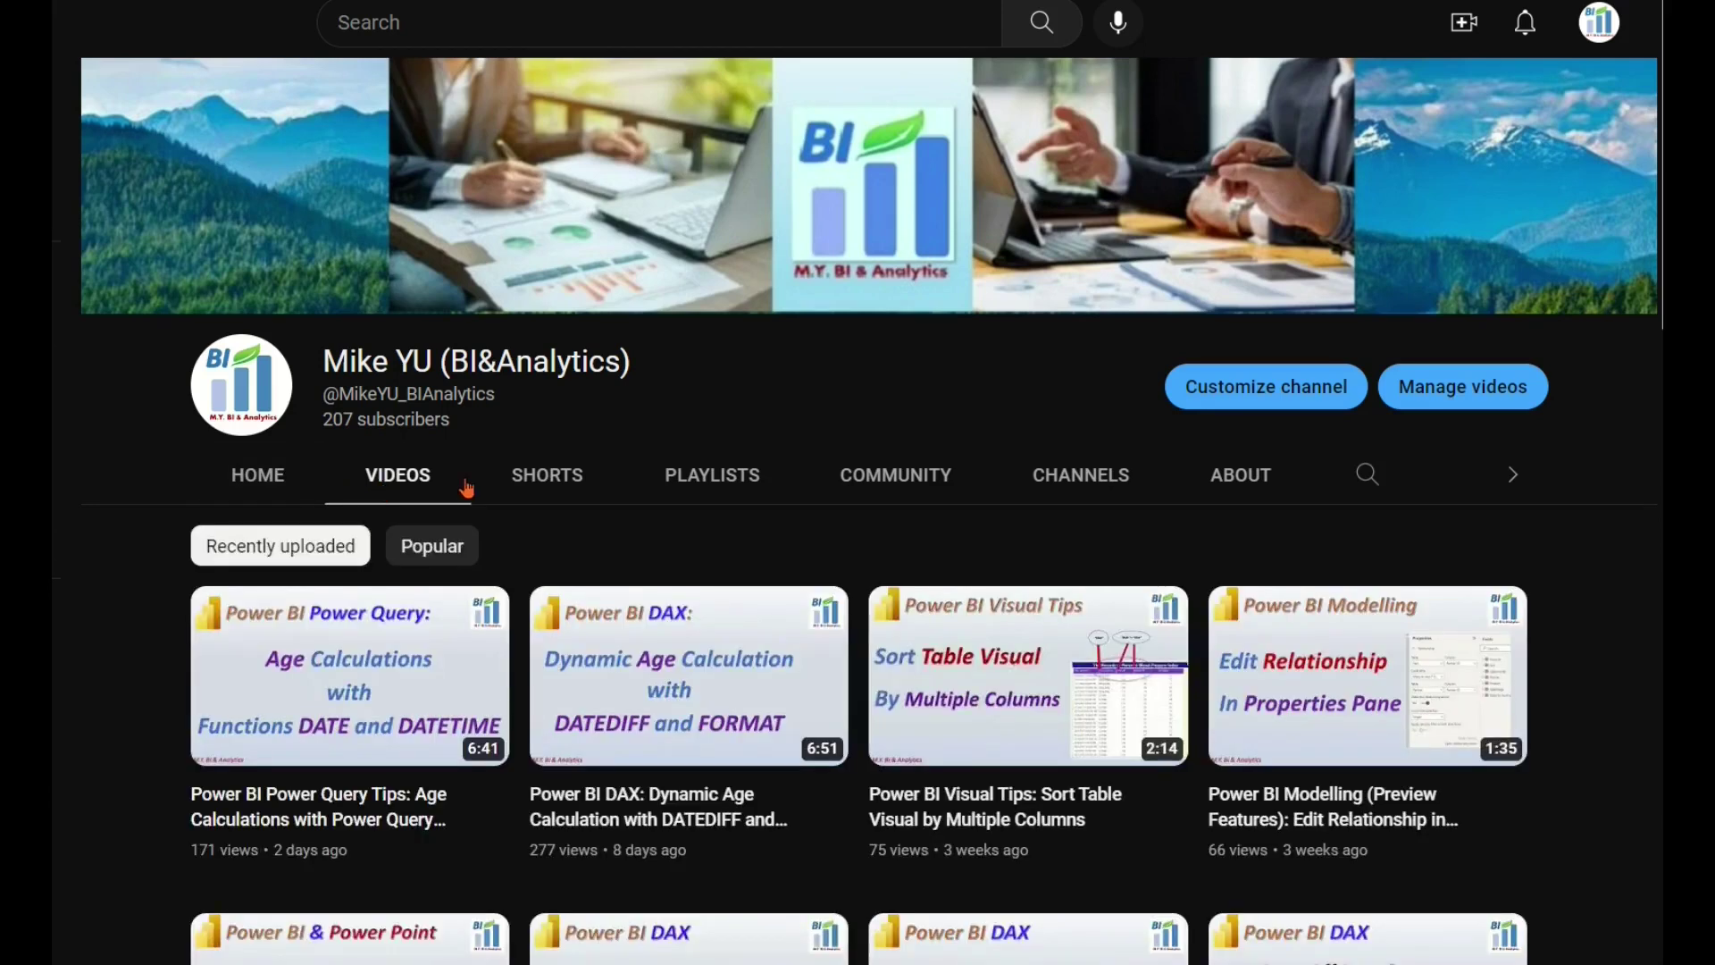
pyautogui.scroll(-5, 755, 419)
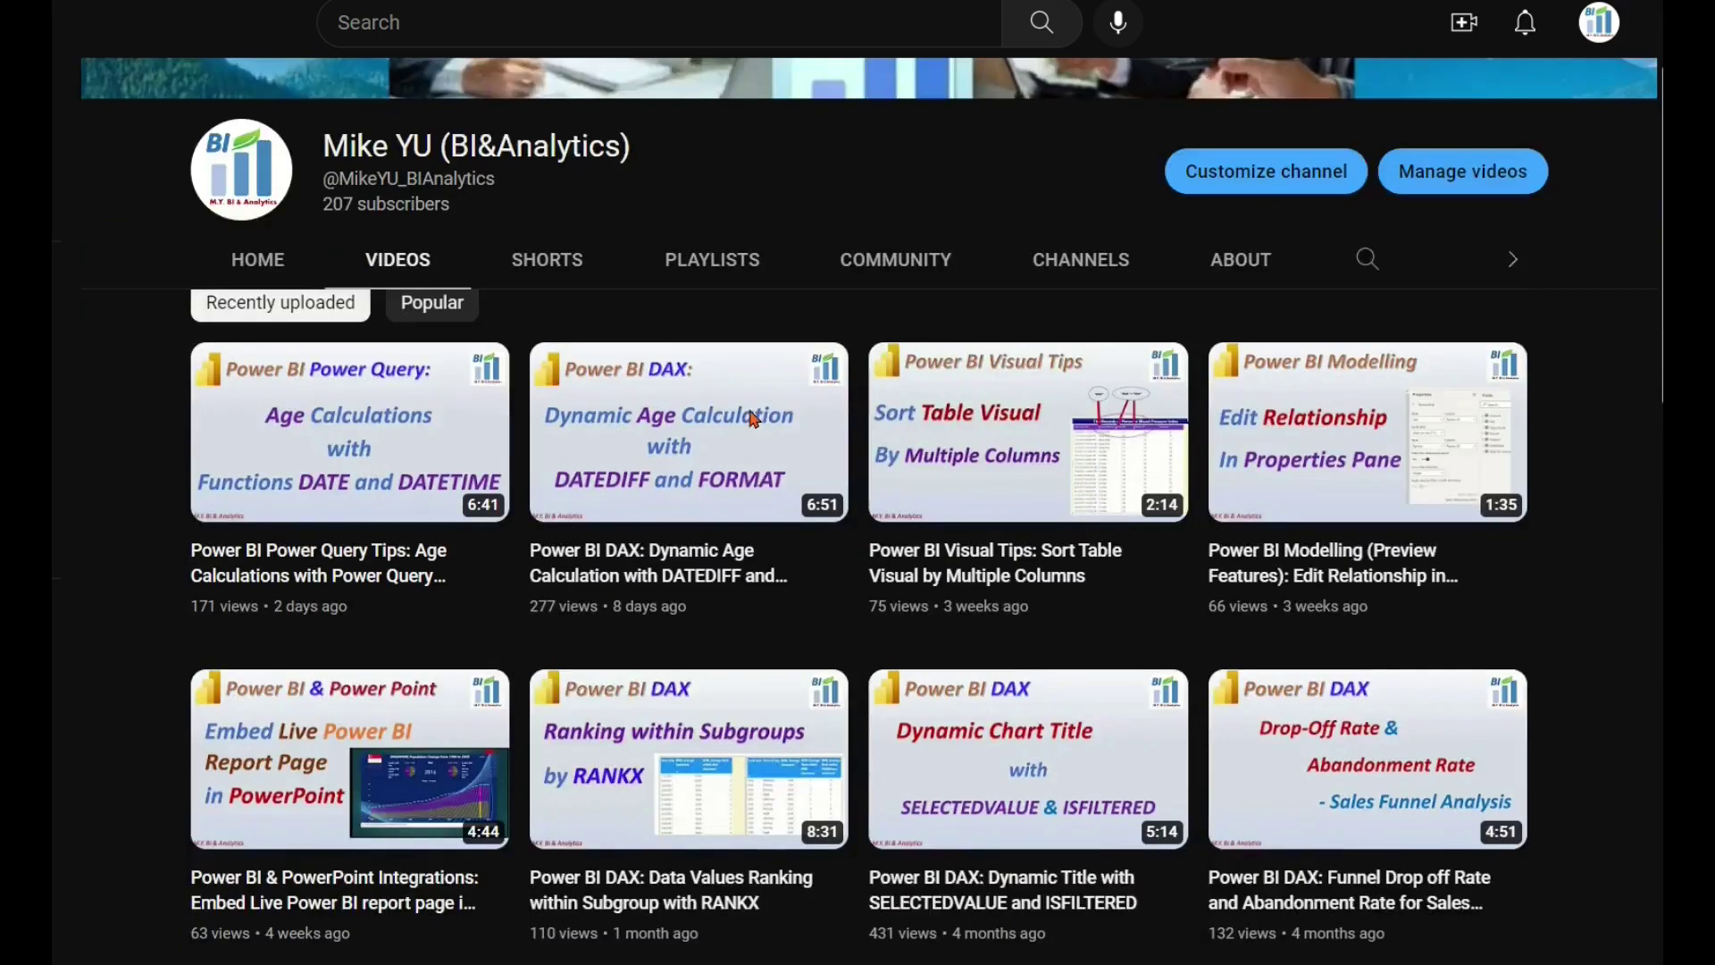
pyautogui.scroll(-5, 755, 420)
pyautogui.scroll(-5, 753, 420)
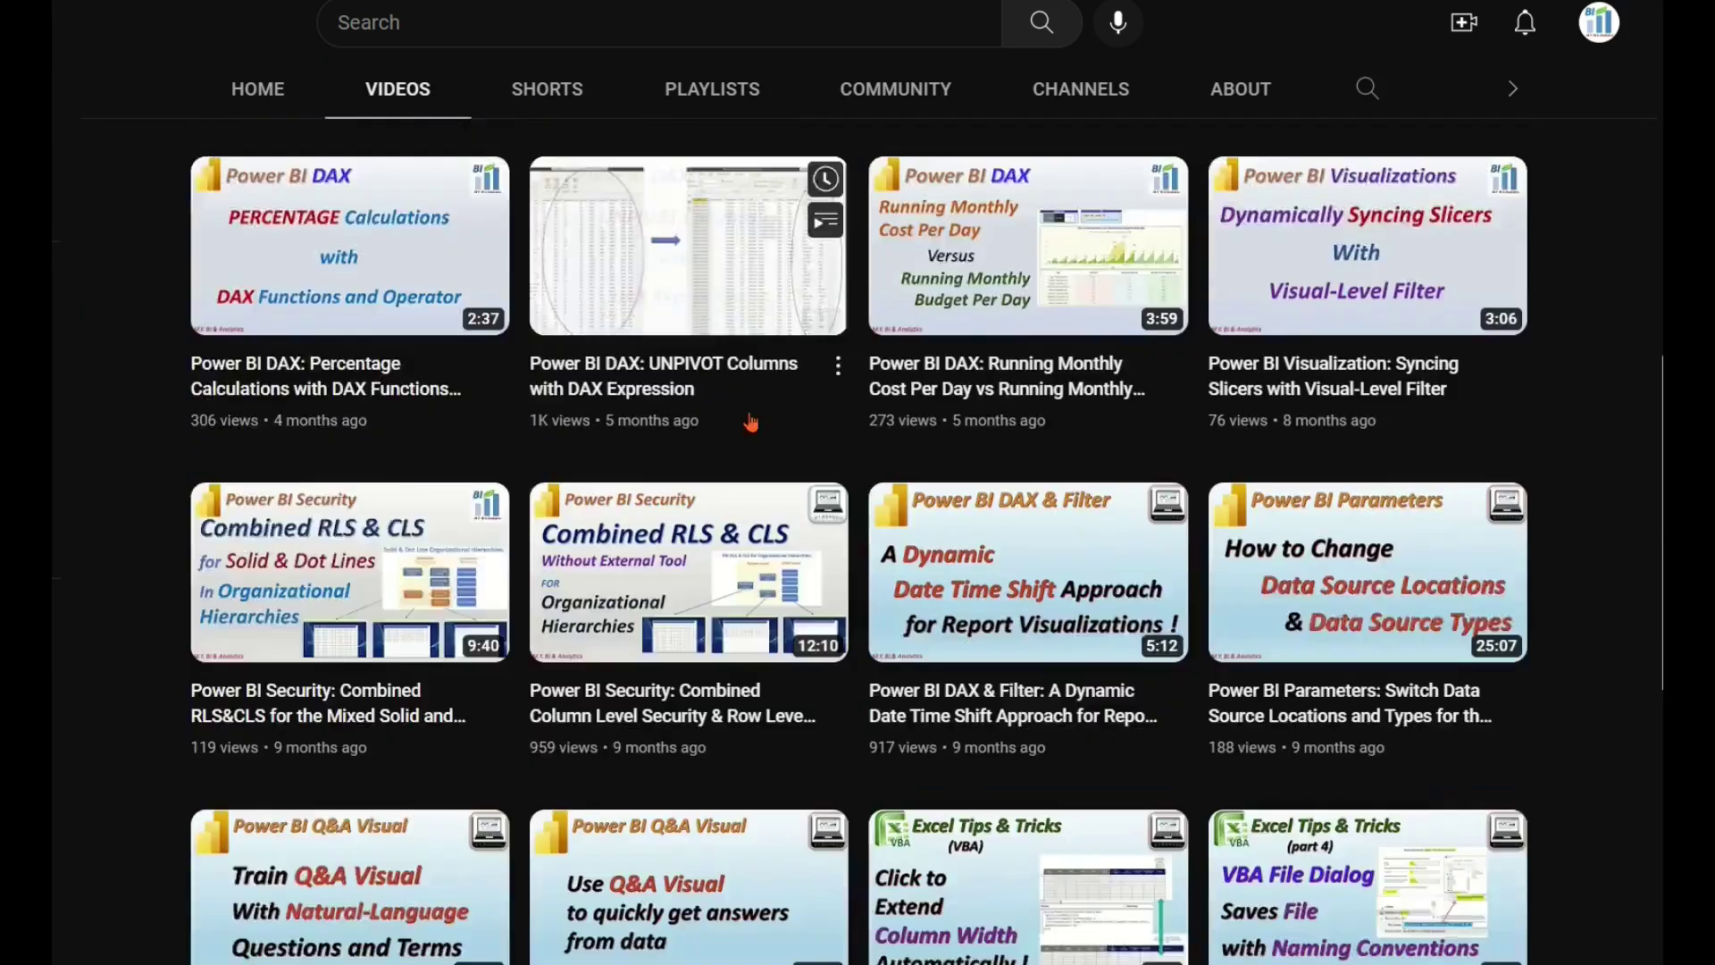
pyautogui.scroll(-5, 753, 422)
pyautogui.scroll(-2, 755, 420)
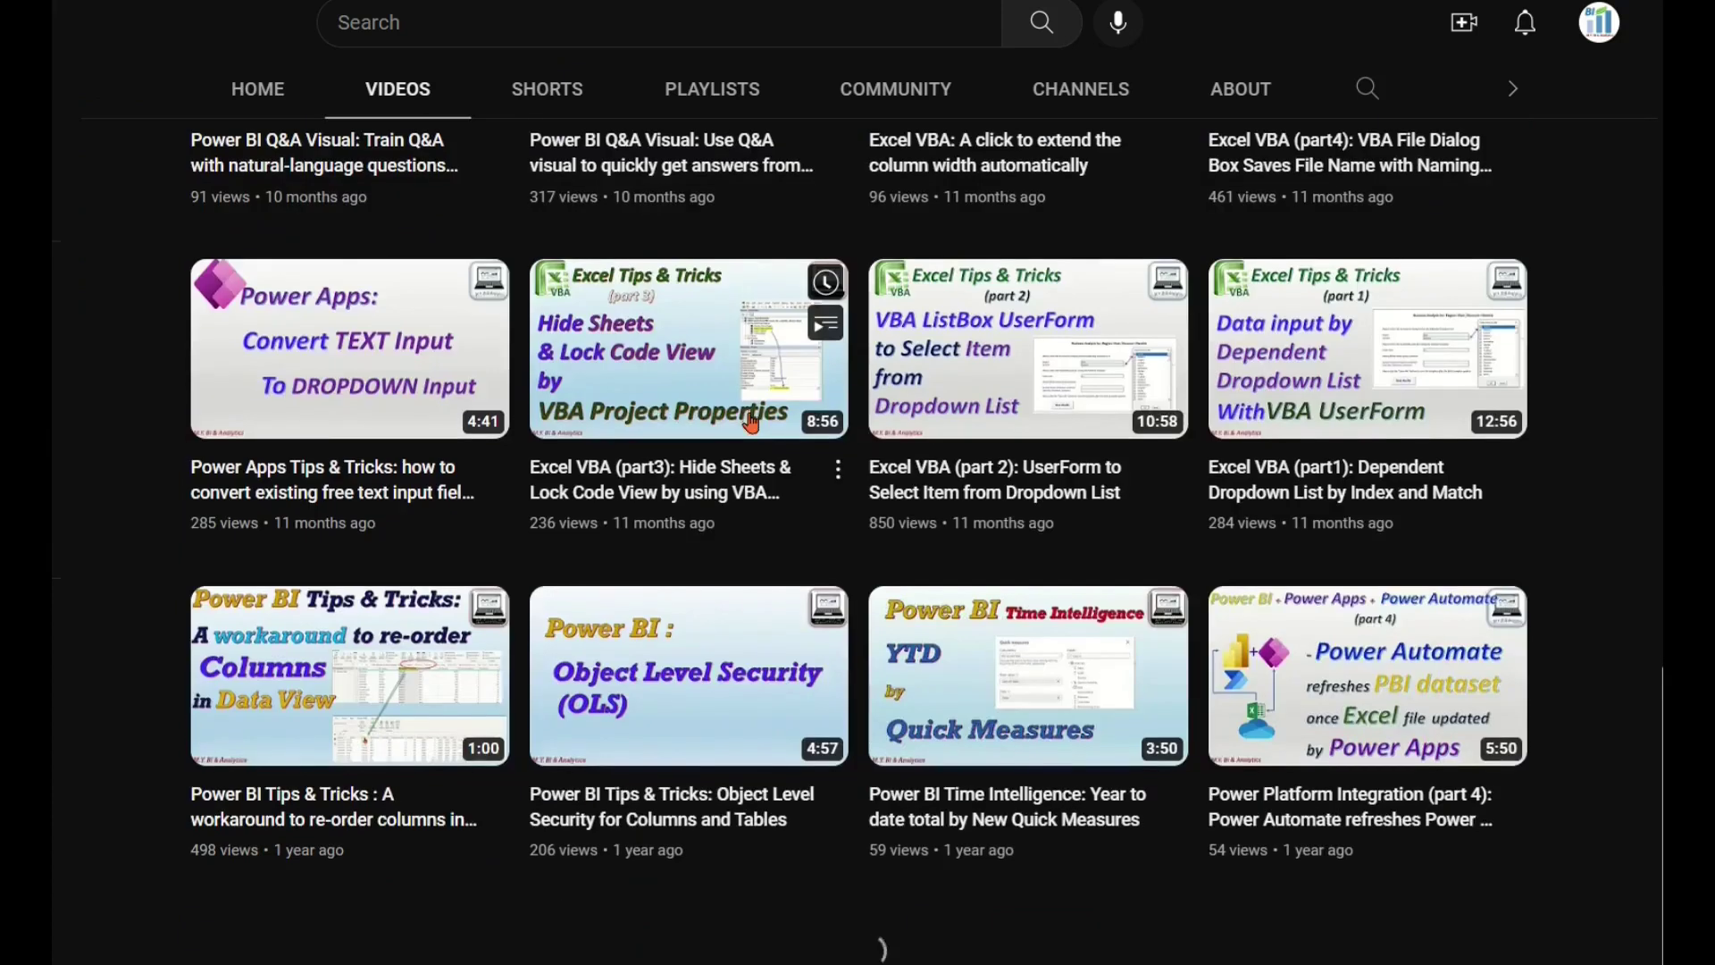
pyautogui.scroll(-3, 753, 425)
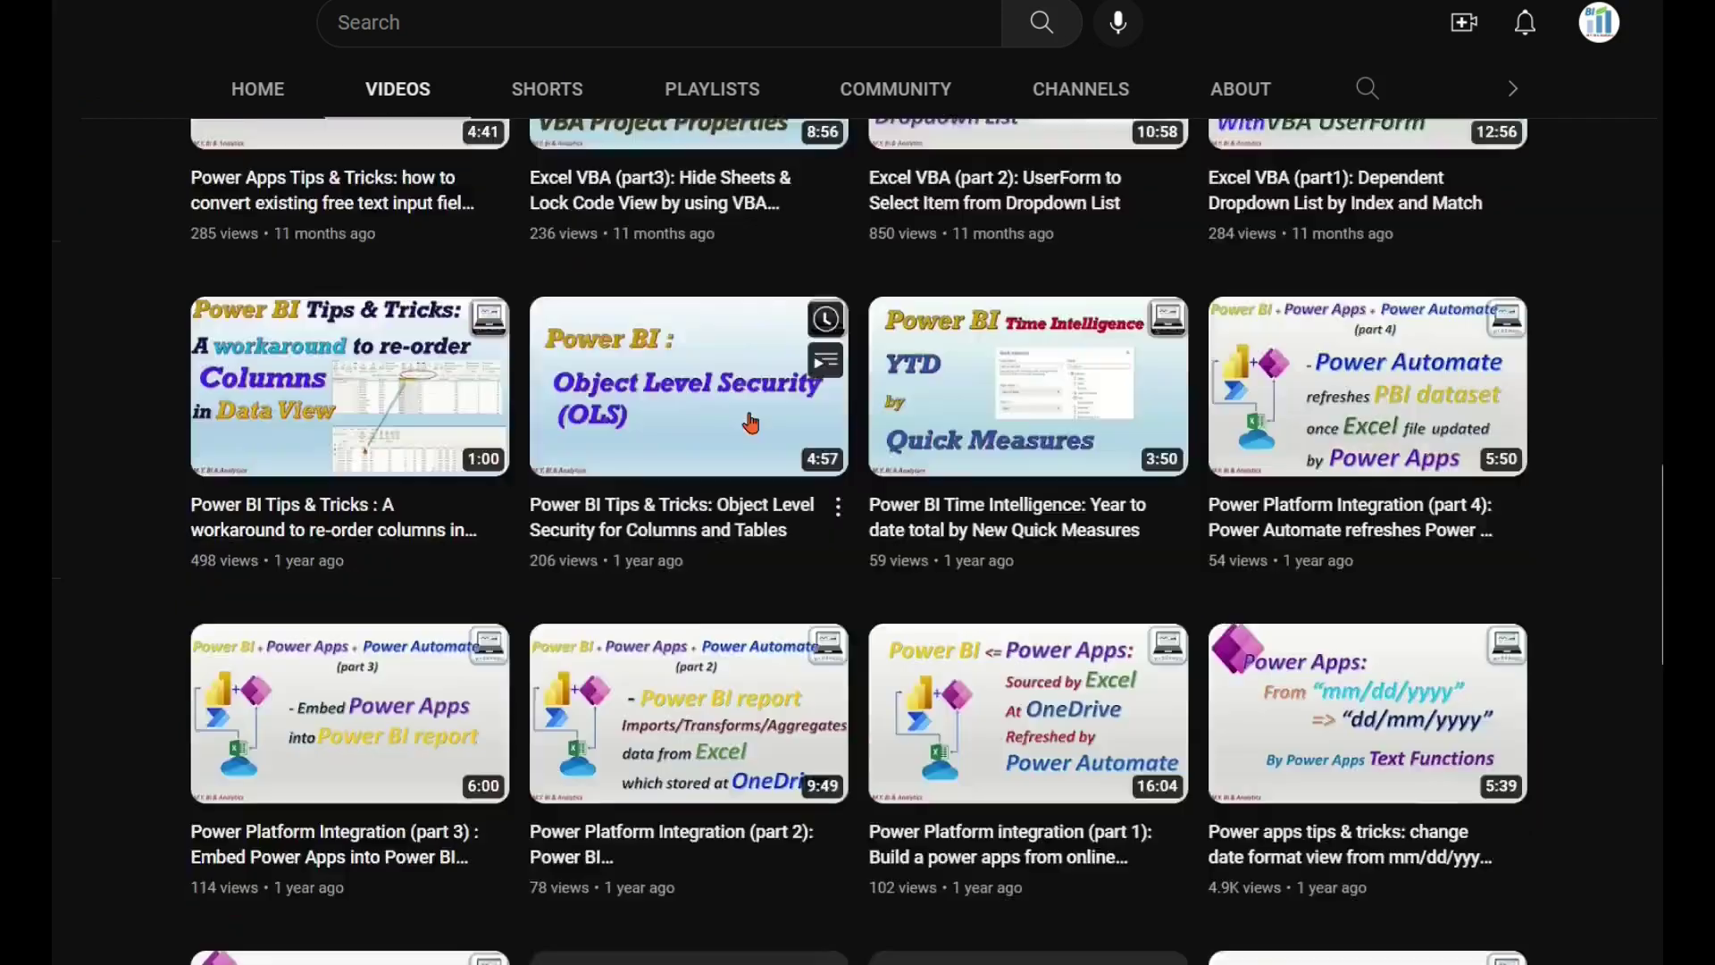
pyautogui.scroll(-5, 751, 423)
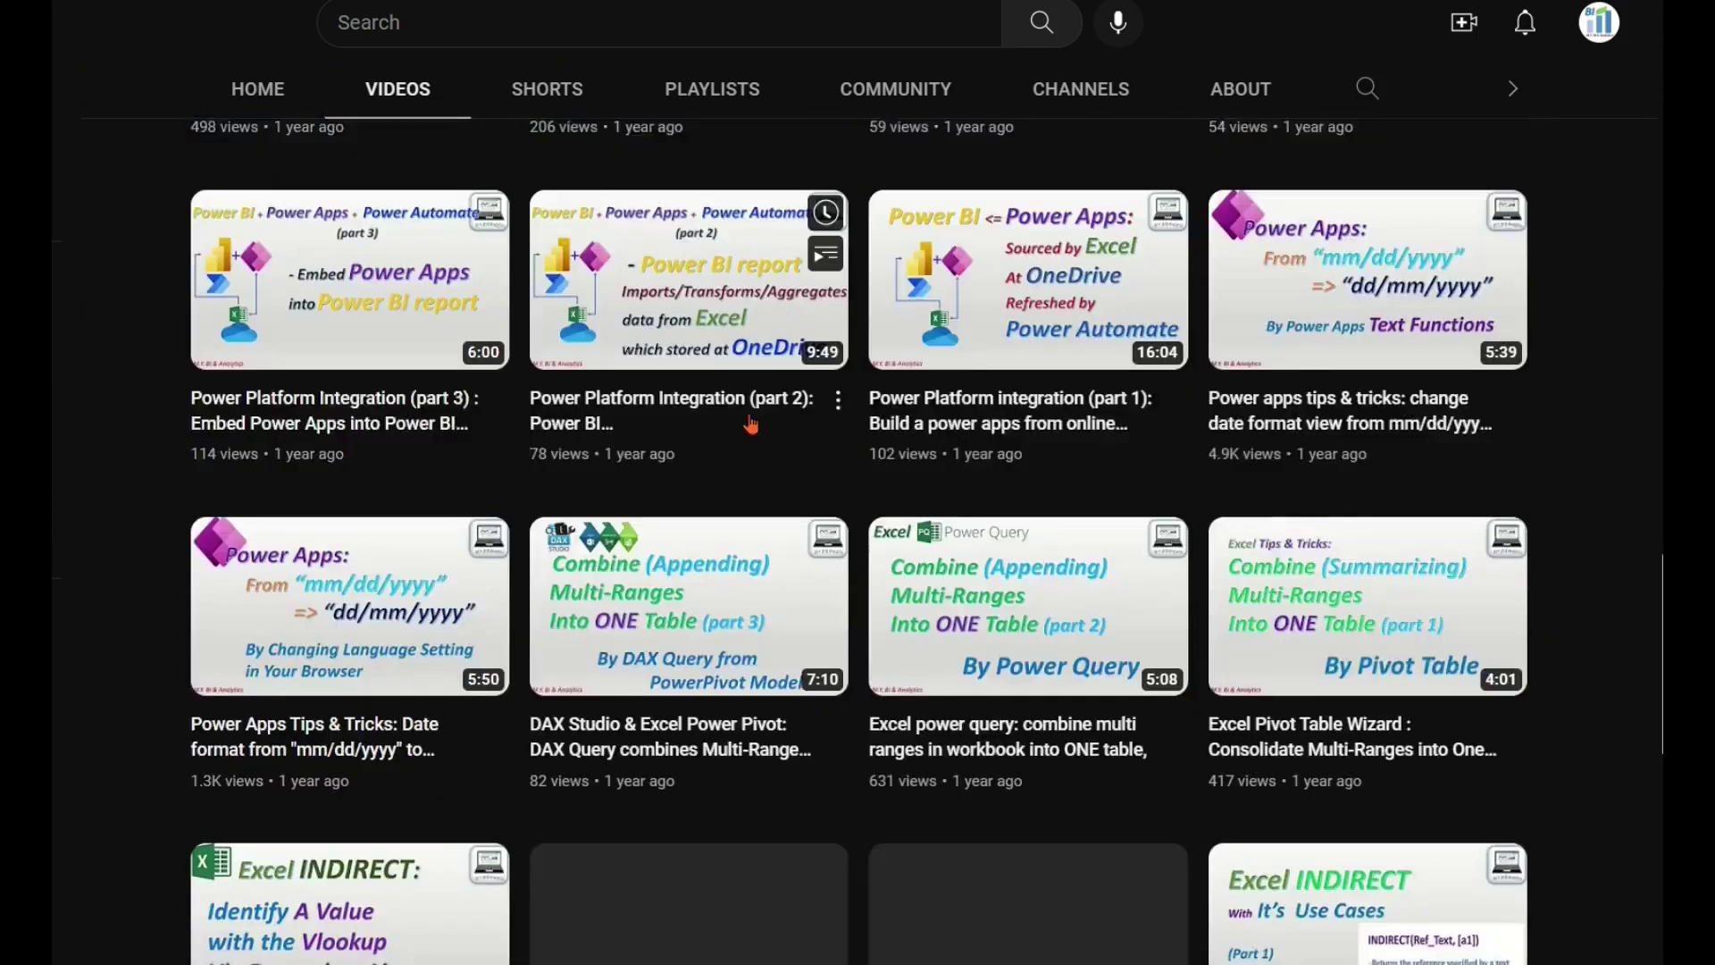